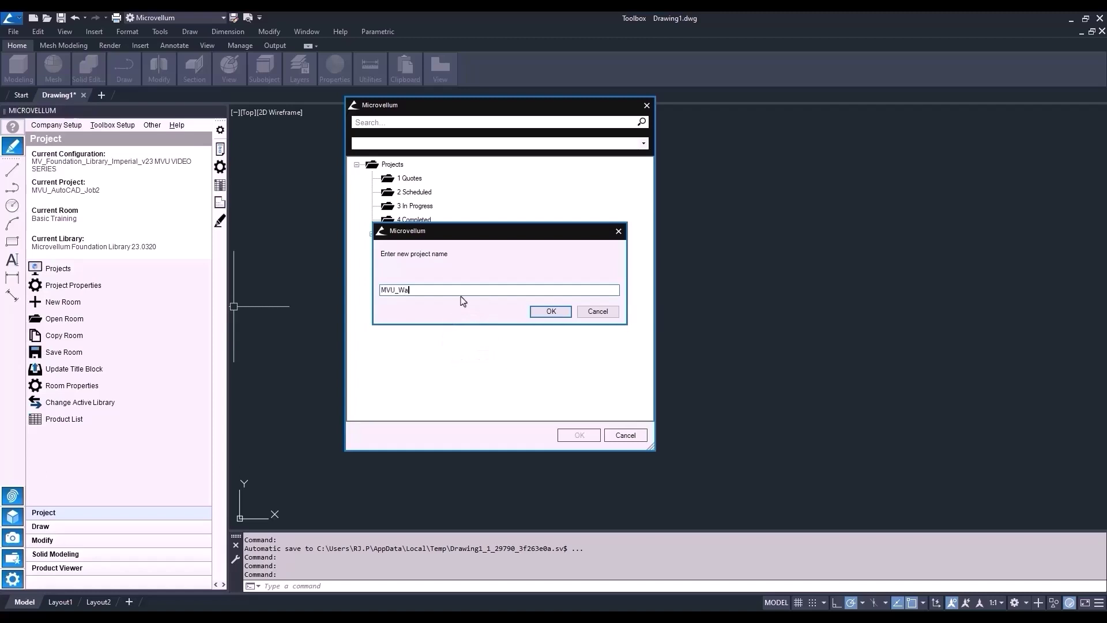
- Name the new project MVU_Walls and Room Components_Job3 and save its properties with job description "Drawing walls" and job number 003
type("Room Components_Job3")
left_click(545, 312)
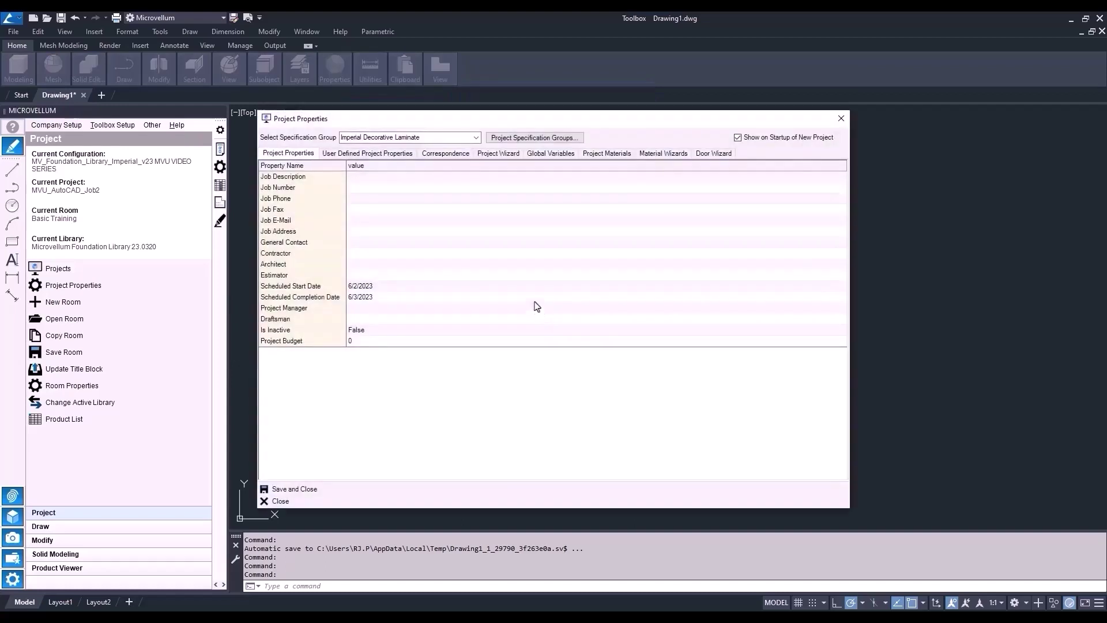
left_click(361, 177)
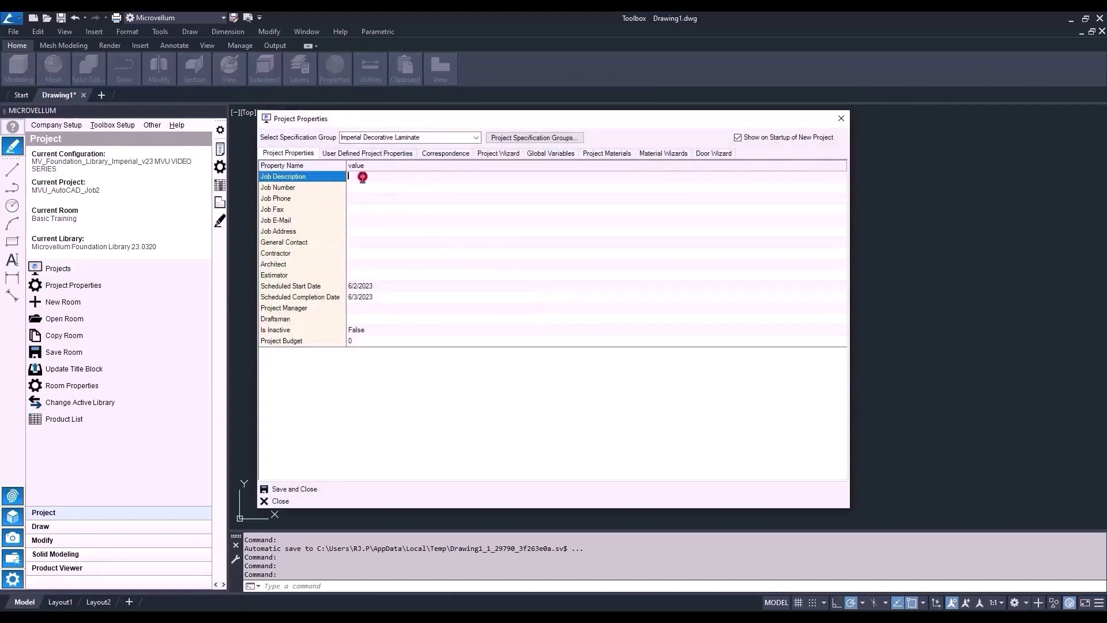
type("Drawing walls")
key("Return")
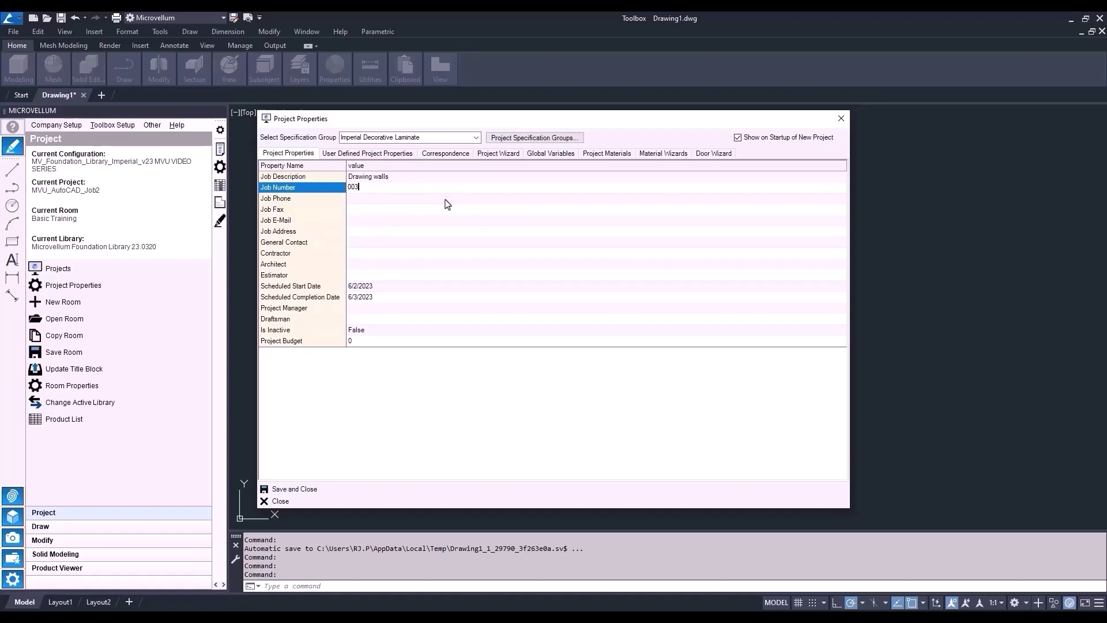
left_click(304, 490)
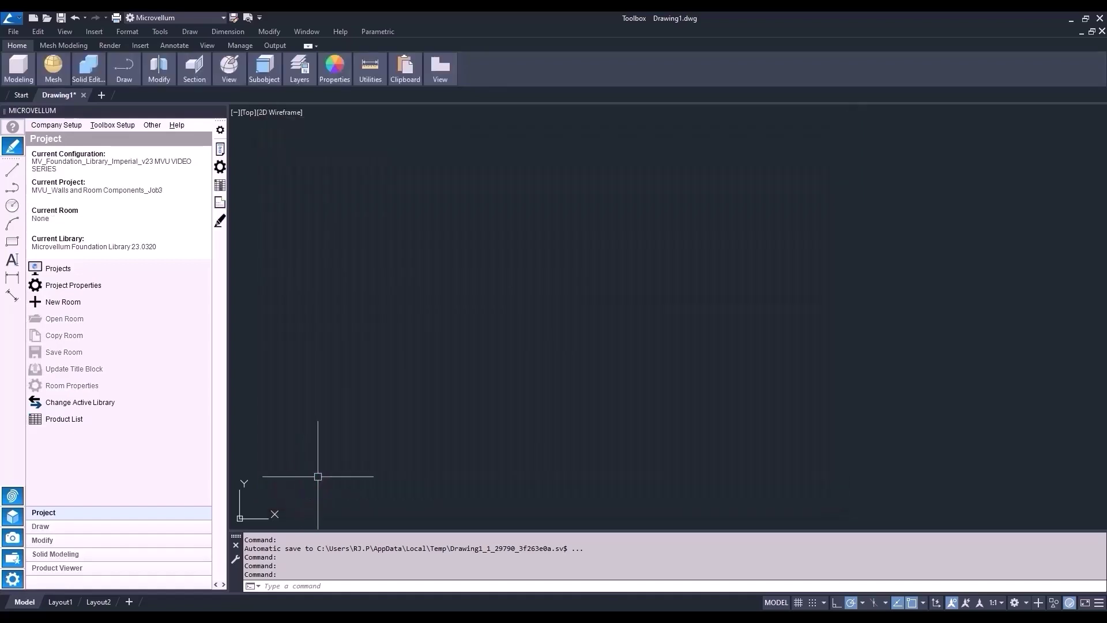
- Set the default wall thickness to 5 in the wall setup
left_click(111, 126)
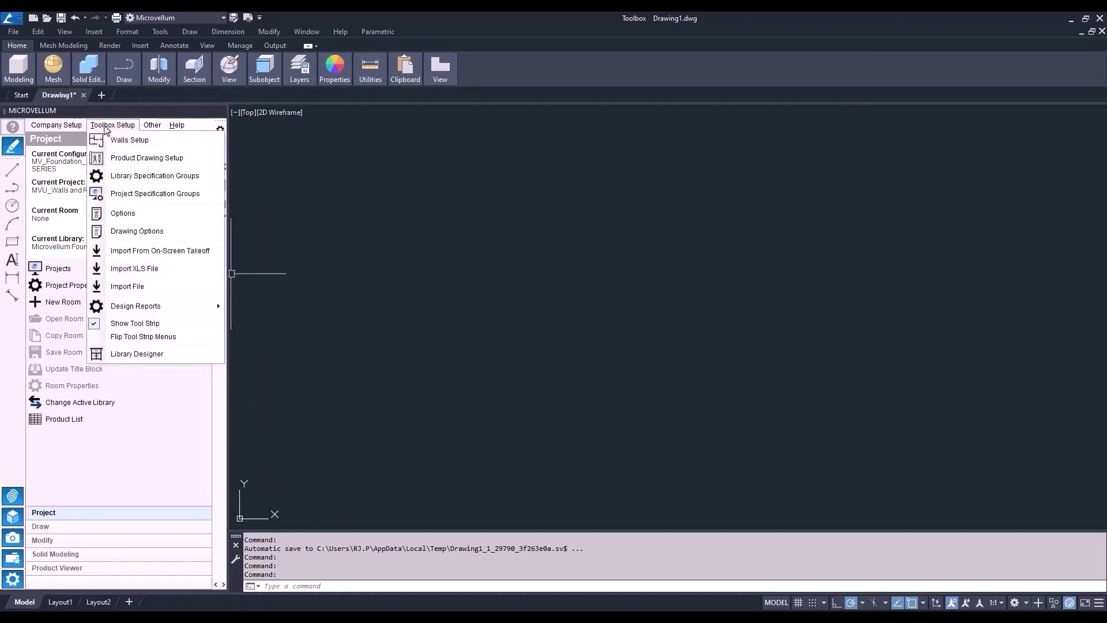
left_click(104, 139)
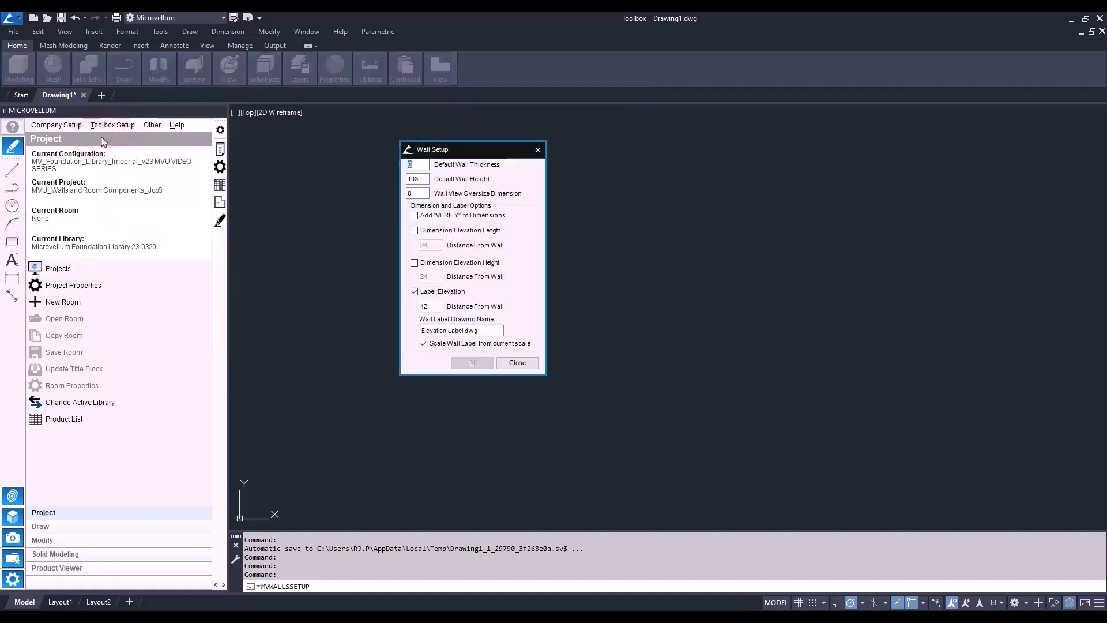
left_click(417, 165)
type("5")
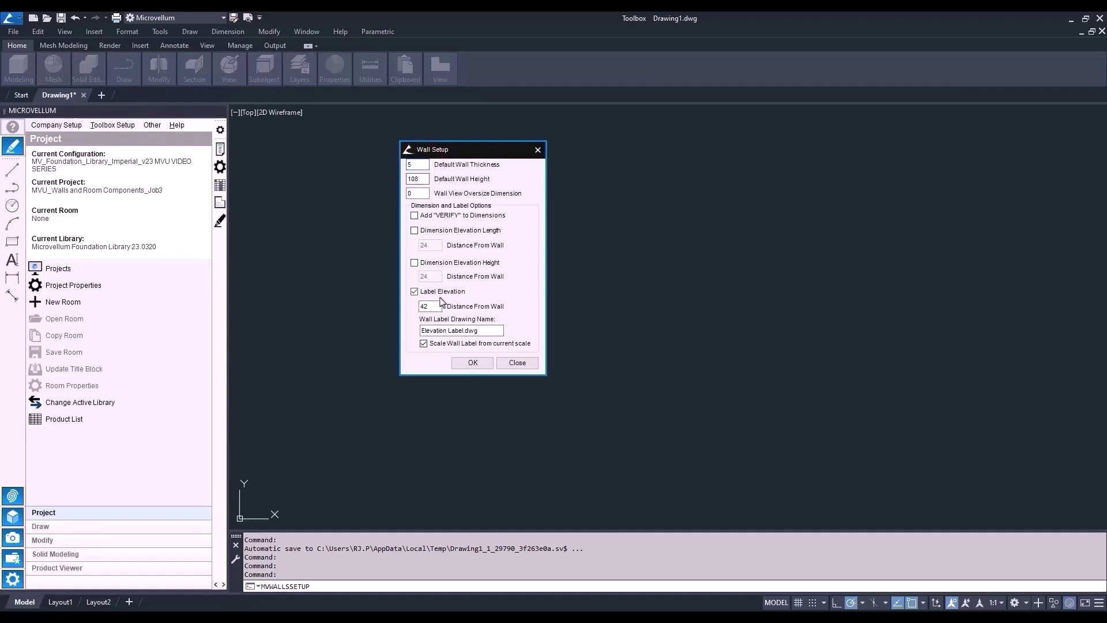
left_click(471, 363)
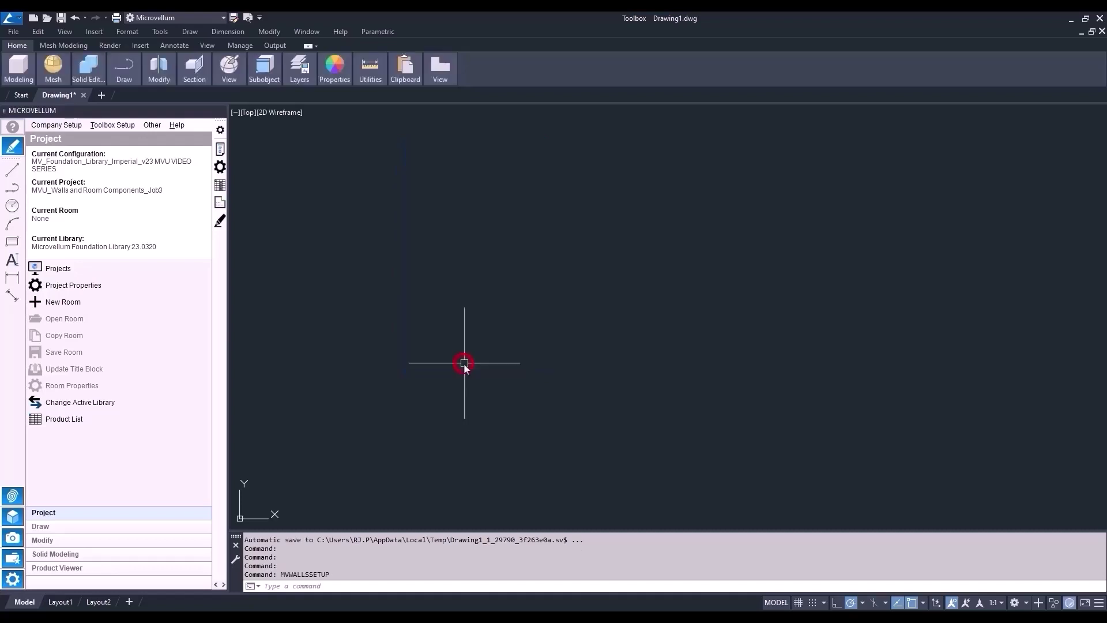
- Create a room named "Room 1 - new walls" in the project and open its drawing with the Imperial Annotative Drawing Template
left_click(65, 302)
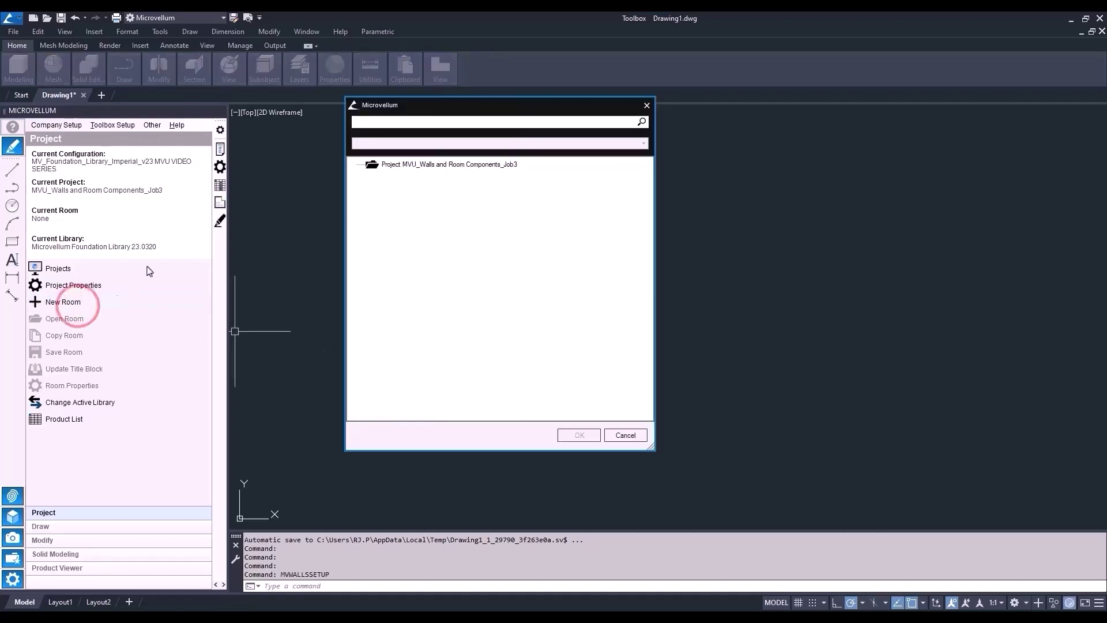
right_click(402, 166)
left_click(457, 260)
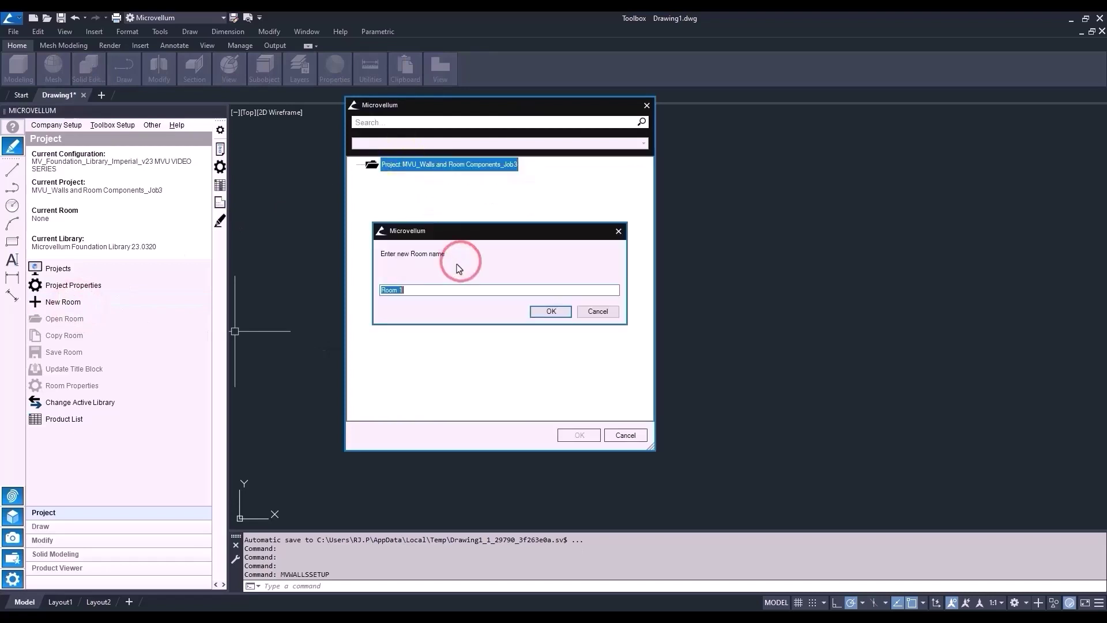
key("End")
type("- new walls")
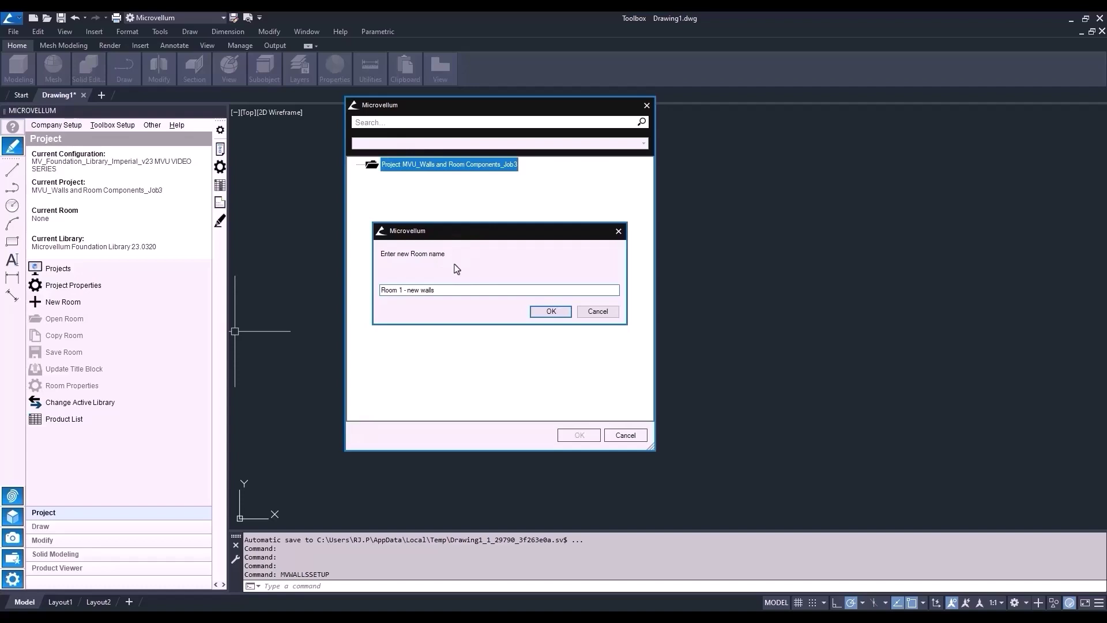
left_click(551, 312)
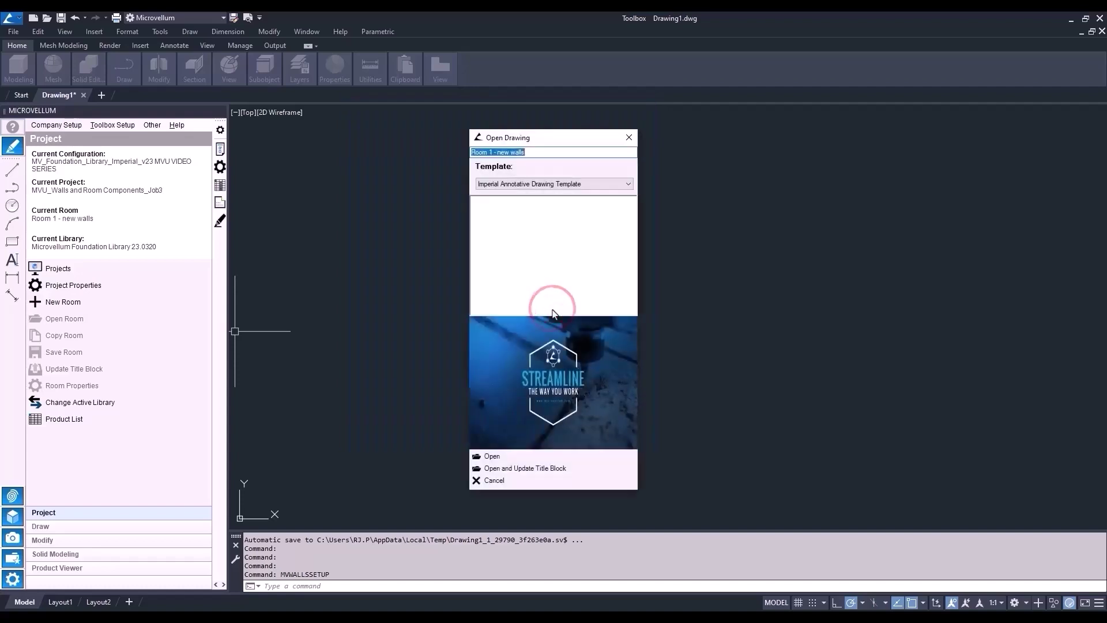
left_click(490, 456)
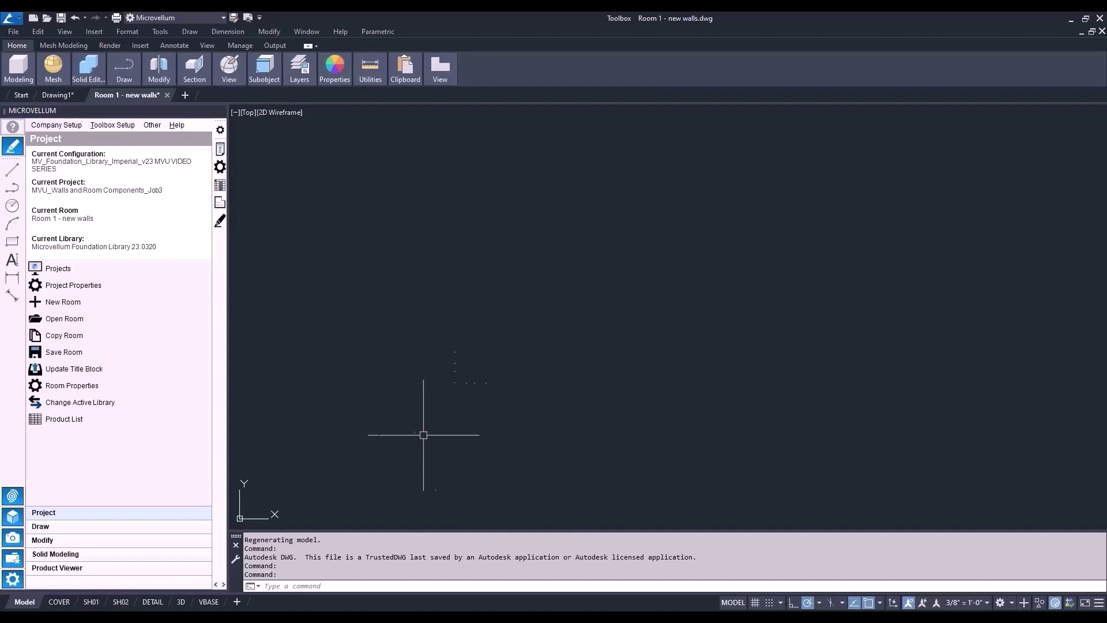
- Draw a vertical and a horizontal construction line crossing at the corner of the dotted L-shaped marker
middle_click_drag(415, 436, 510, 422)
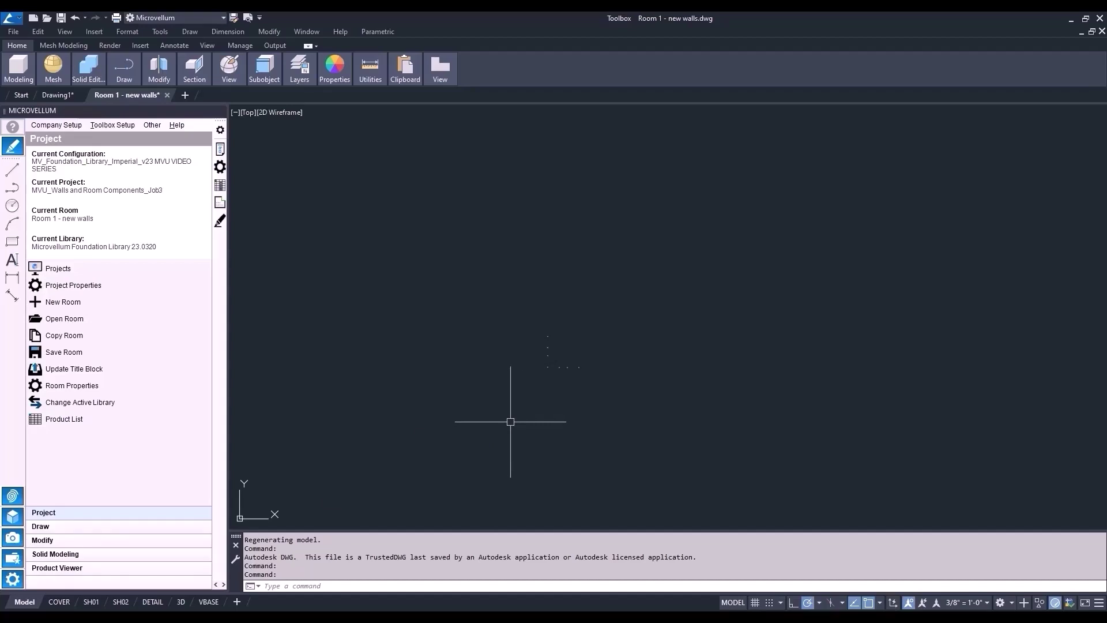
type("xl")
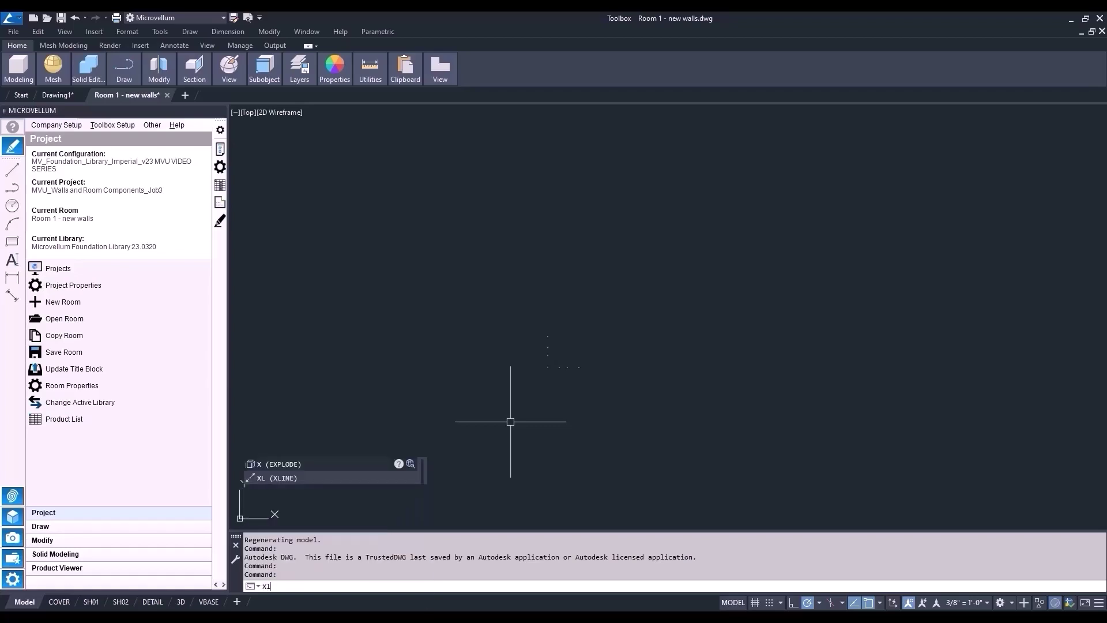
key("Return")
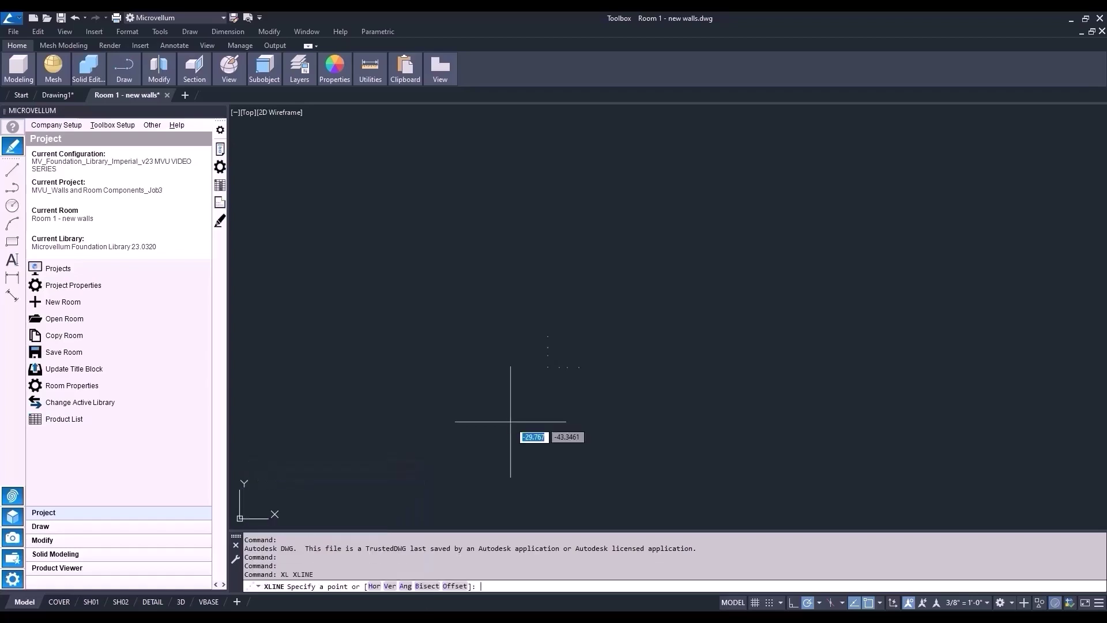
left_click(548, 367)
left_click(547, 282)
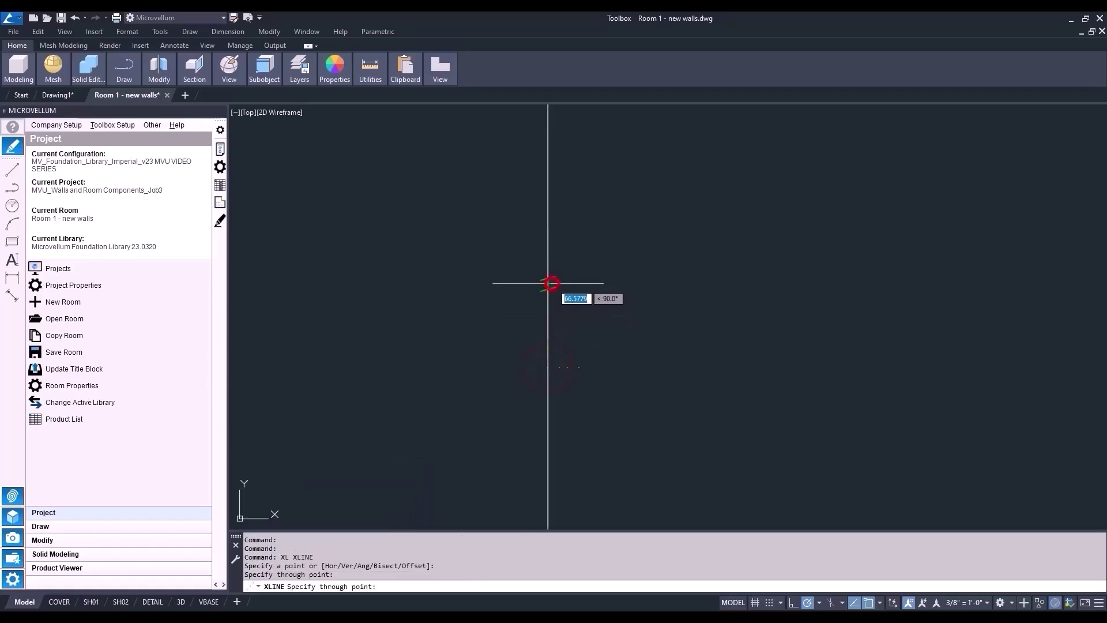
left_click(653, 367)
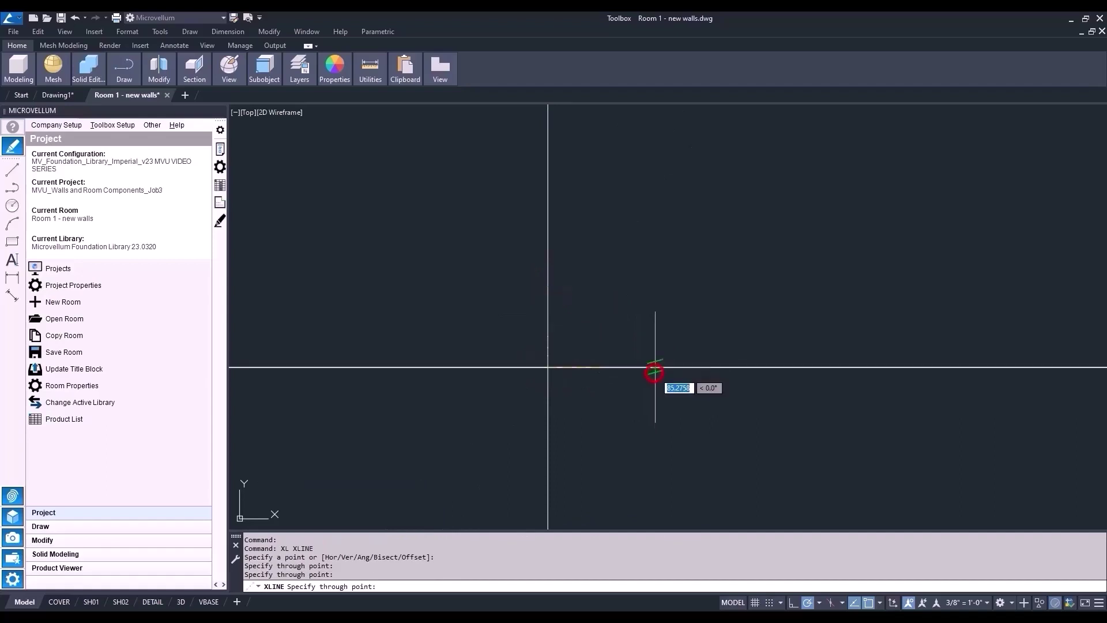
key("Return")
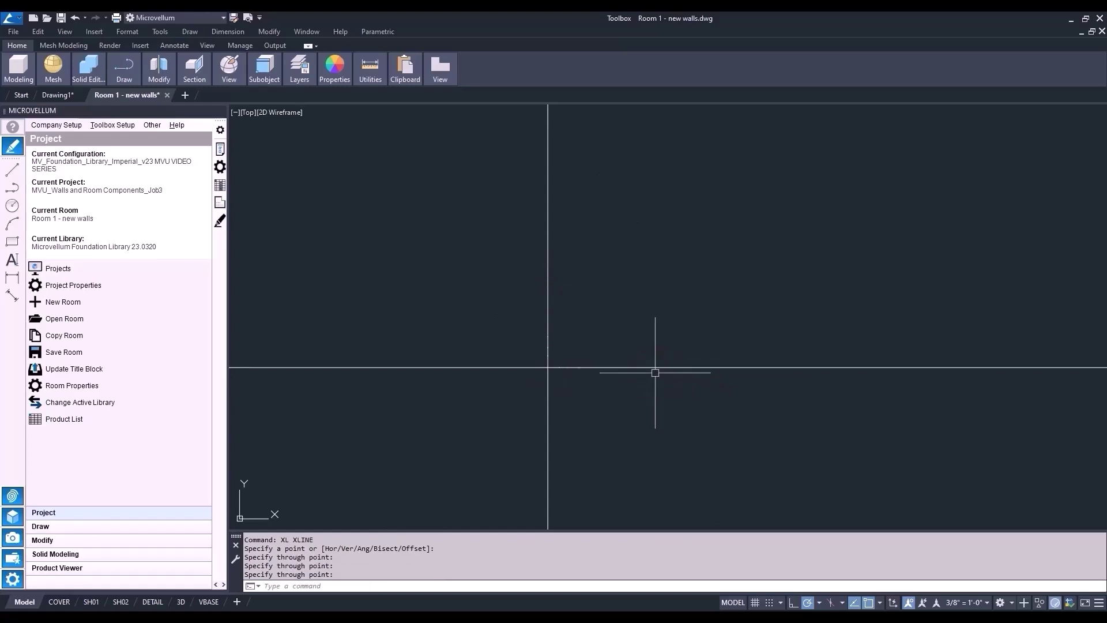
- Erase the dotted L-shaped marker at the intersection of the two construction lines
left_click(505, 305)
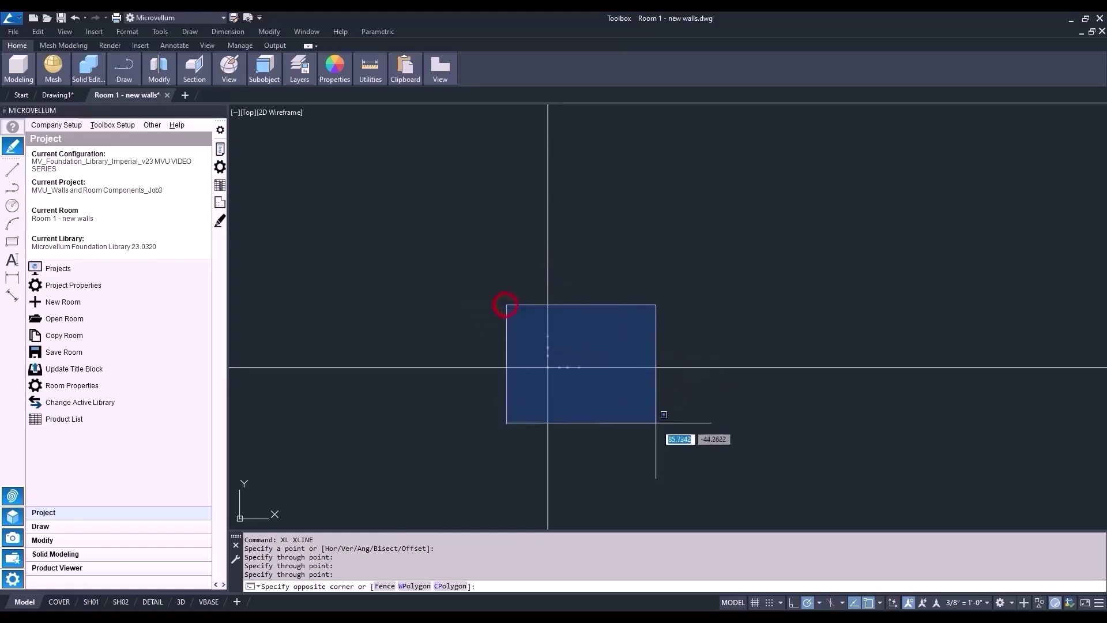
left_click(653, 420)
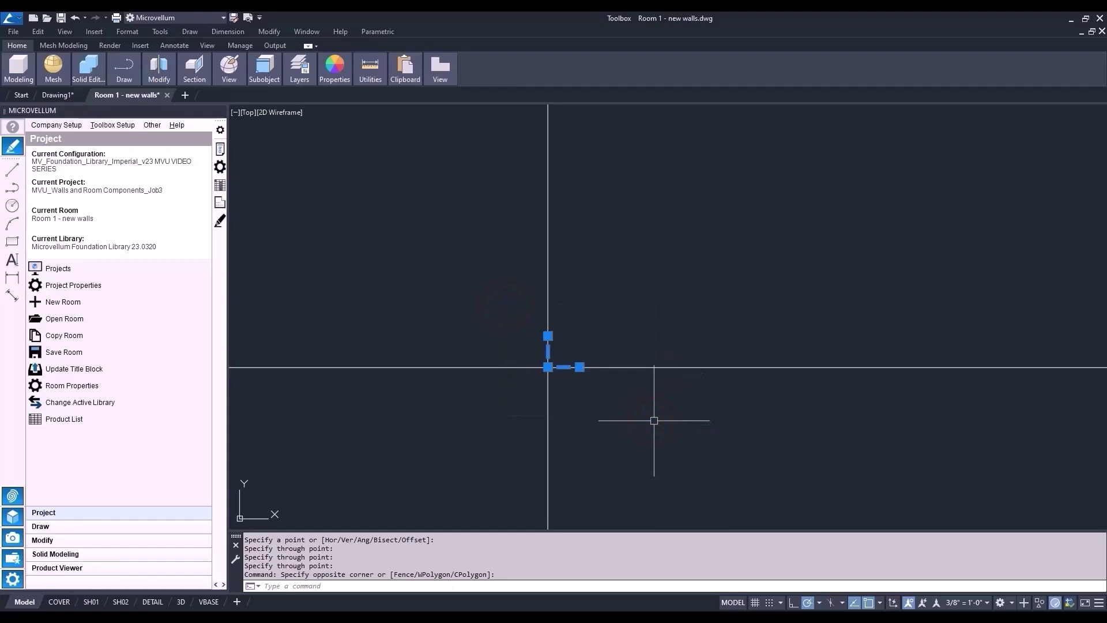
key("Delete")
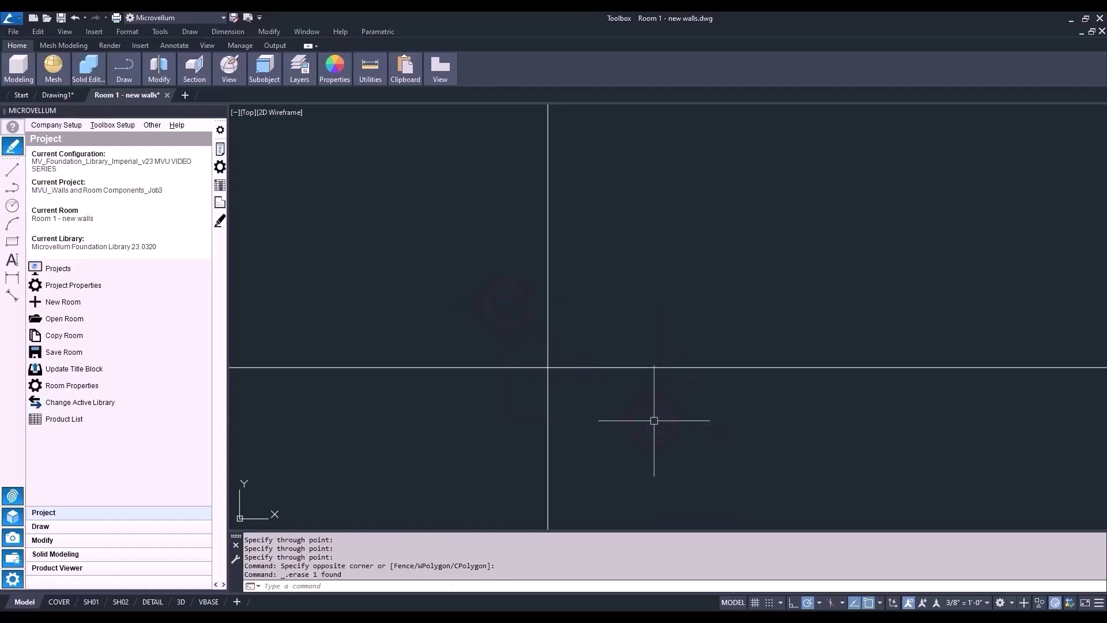
type("t")
key("Return")
left_click(488, 339)
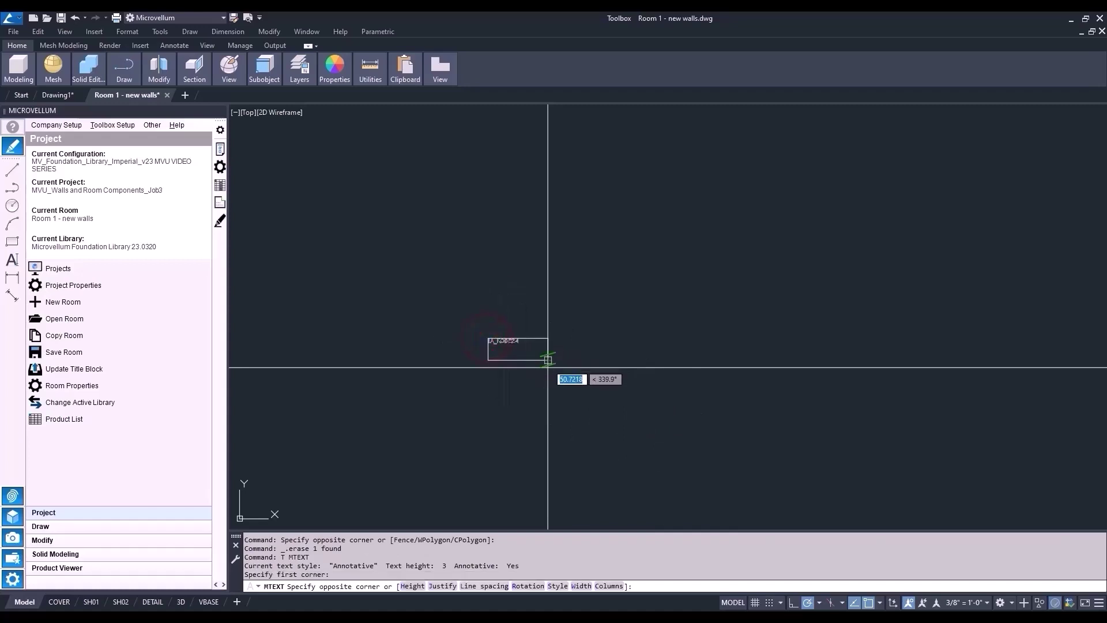
left_click(548, 367)
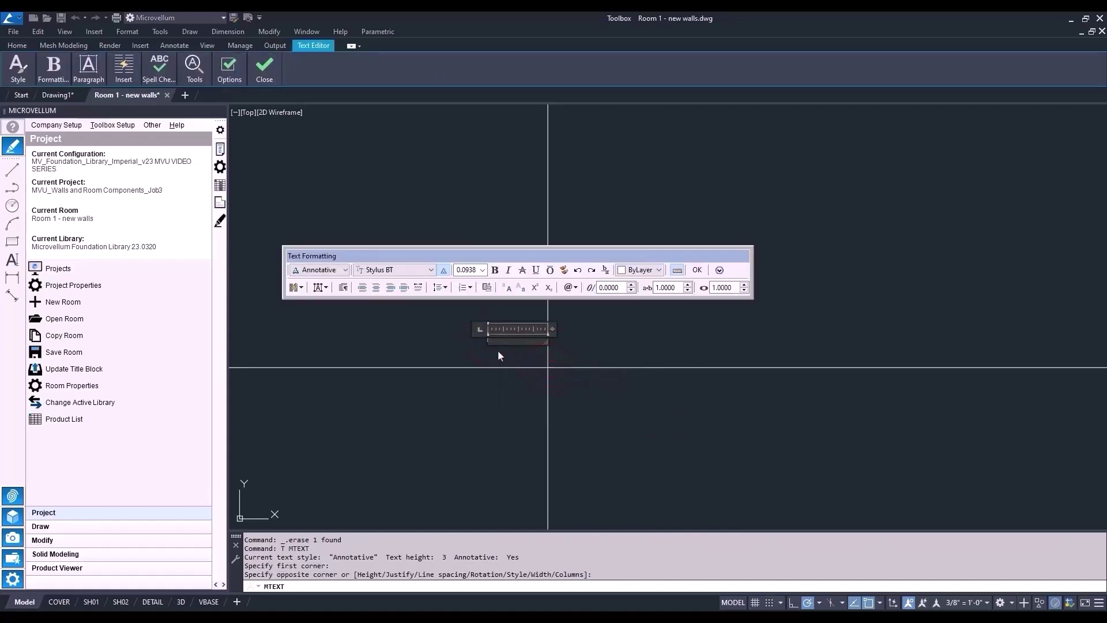
scroll(497, 354, "up", 4)
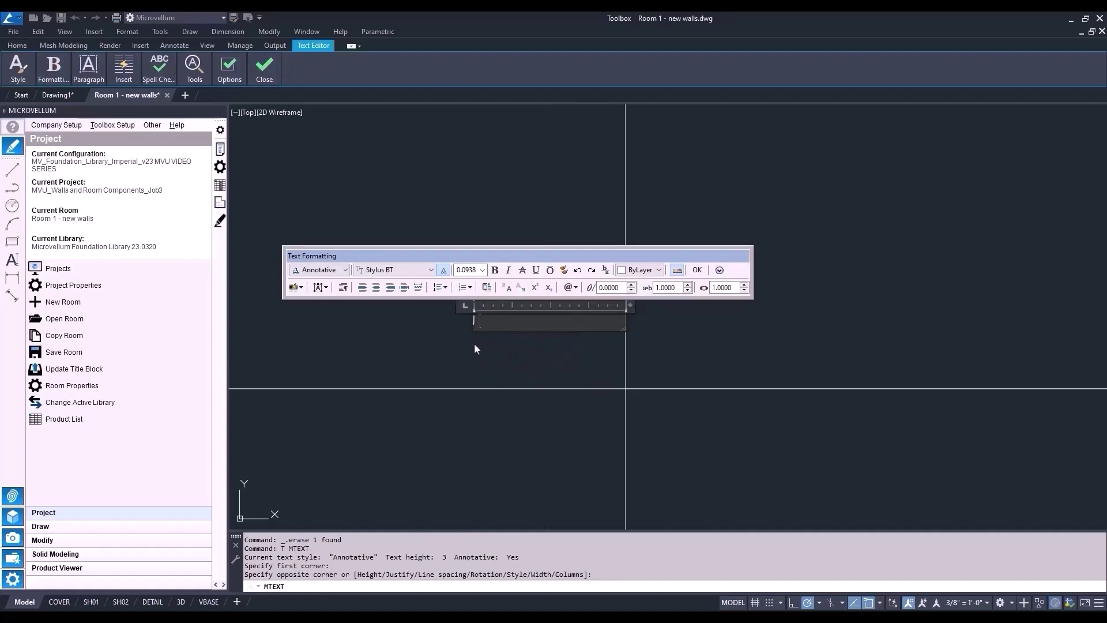
key("Escape")
- Place a multiline text reading 1 above the horizontal construction line and left of the vertical one
type("t")
key("Return")
left_click(473, 343)
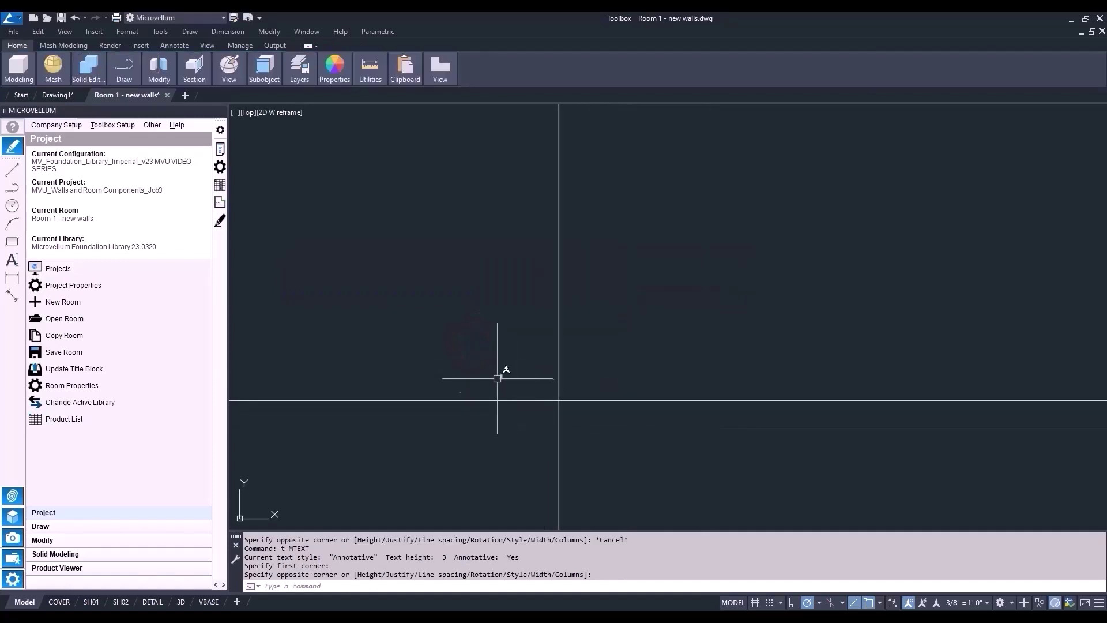
- Set the paper text height of the text 1 to 0.25 in its properties
left_click(506, 374)
right_click(523, 340)
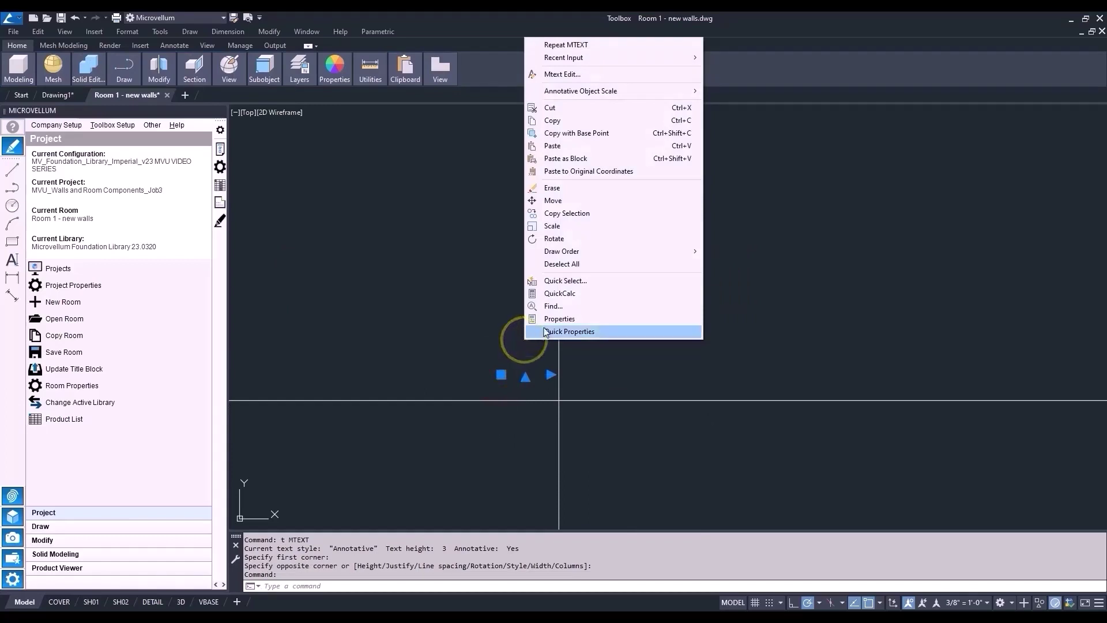
left_click(551, 318)
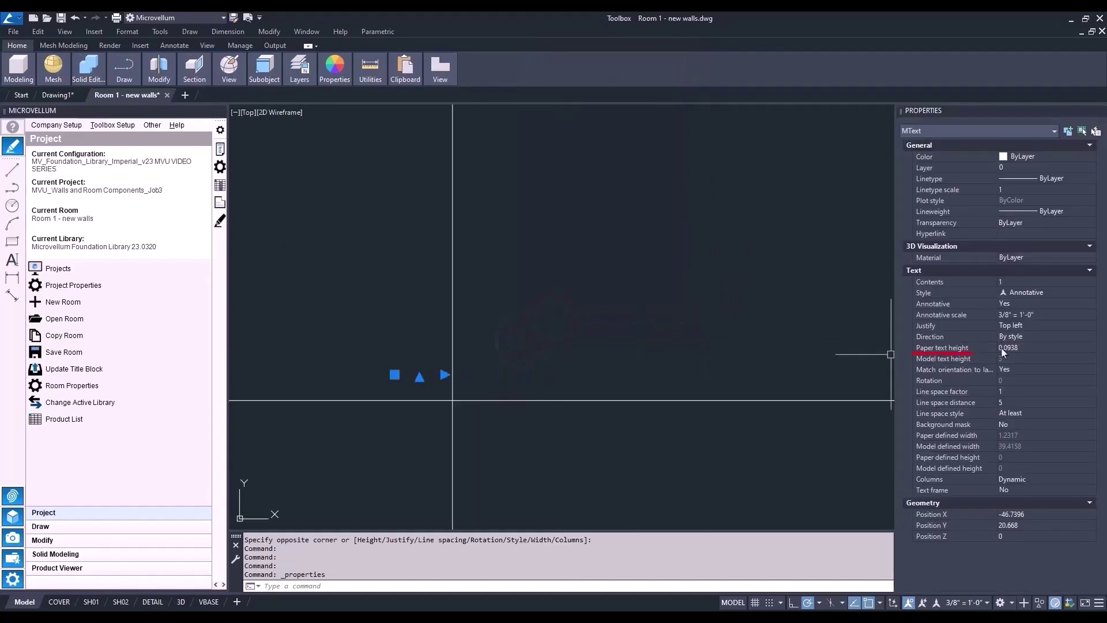
left_click(1015, 347)
type("0.25")
left_click(553, 367)
key("Escape")
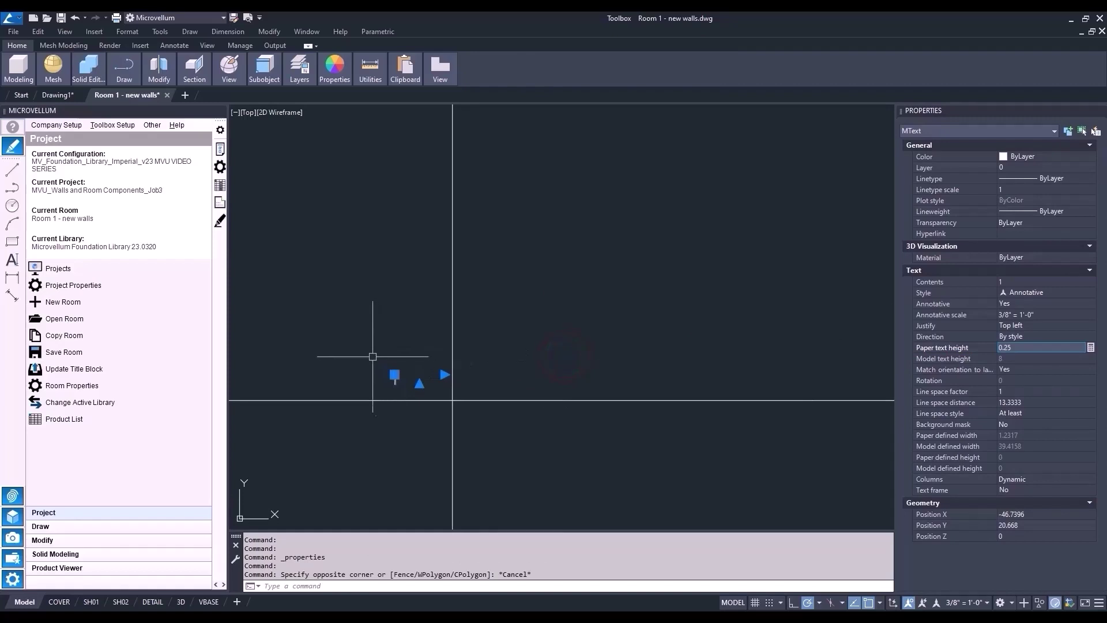
key("Escape")
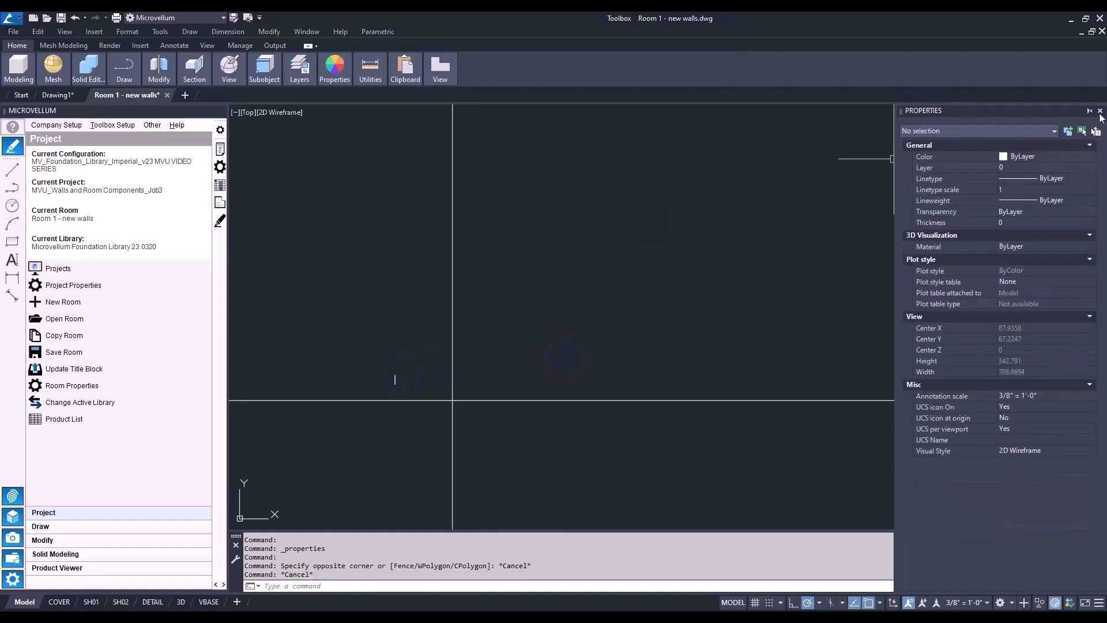
left_click(1099, 111)
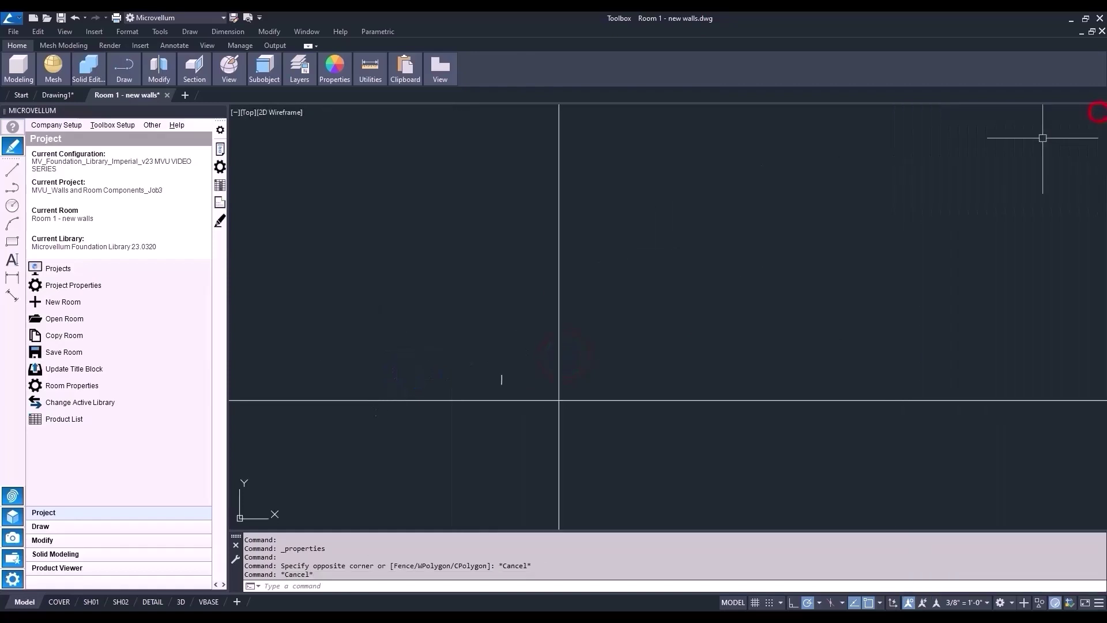
- Move the text 1 horizontally about 30 units toward the vertical construction line
type("m")
key("Return")
left_click(499, 379)
key("Return")
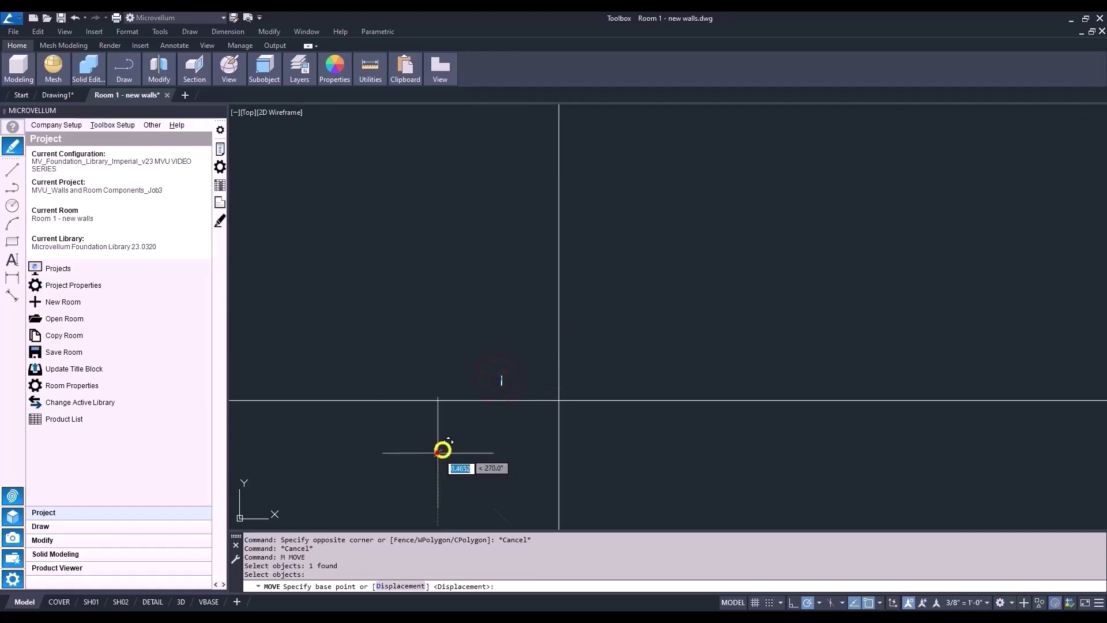
left_click(440, 452)
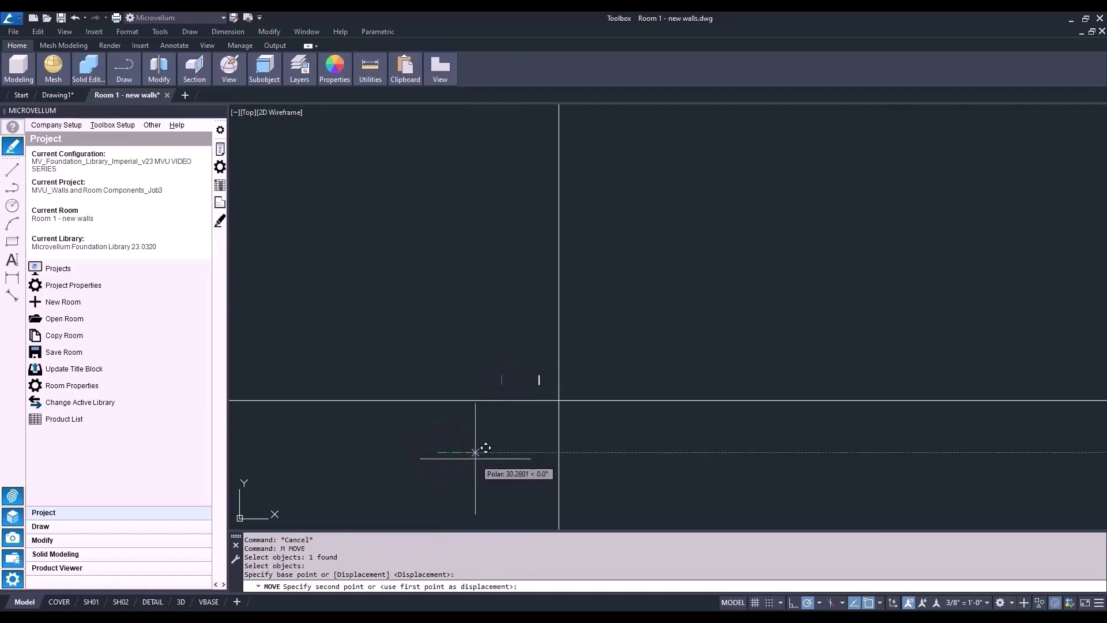
left_click(477, 452)
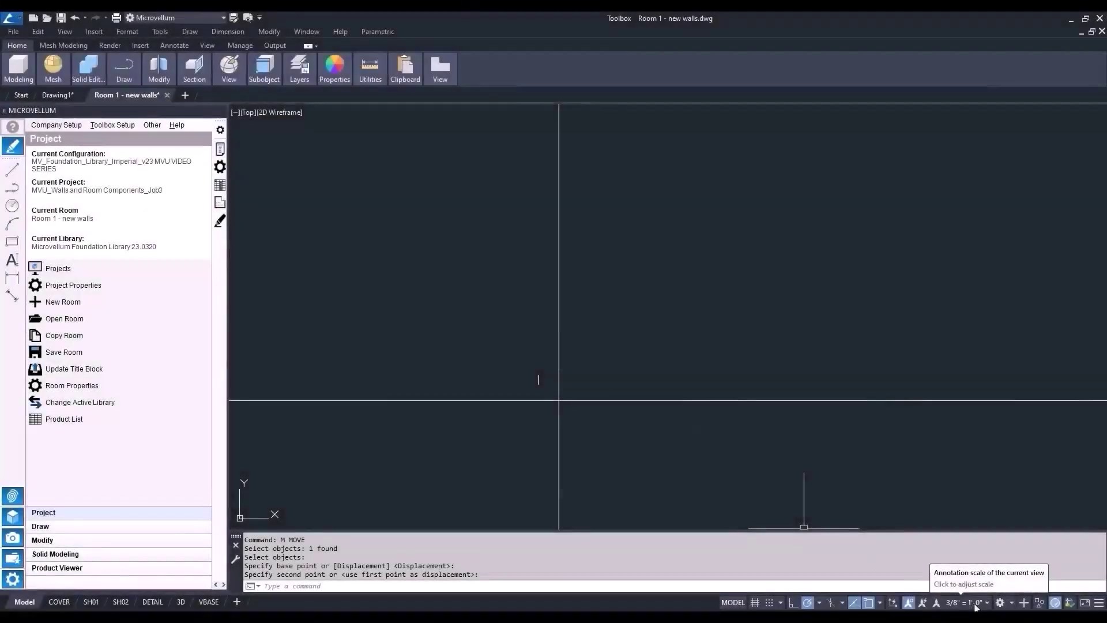
- Try the annotation scale 1/16" = 1'-0" by placing a multiline text 1 just right of the vertical construction line
left_click(976, 602)
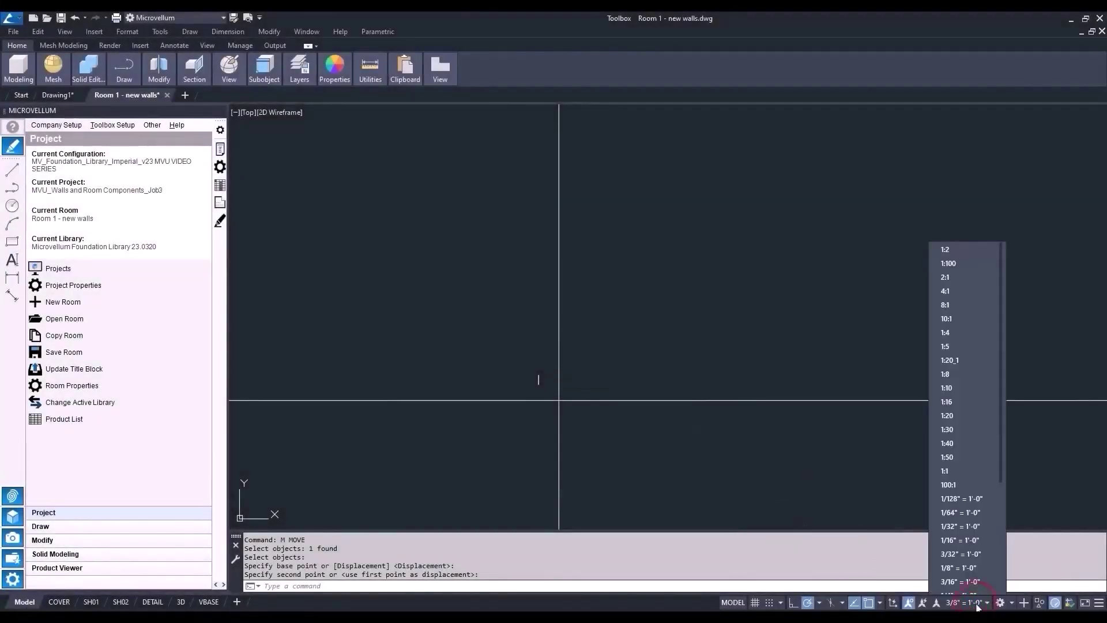
scroll(981, 547, "down", 1)
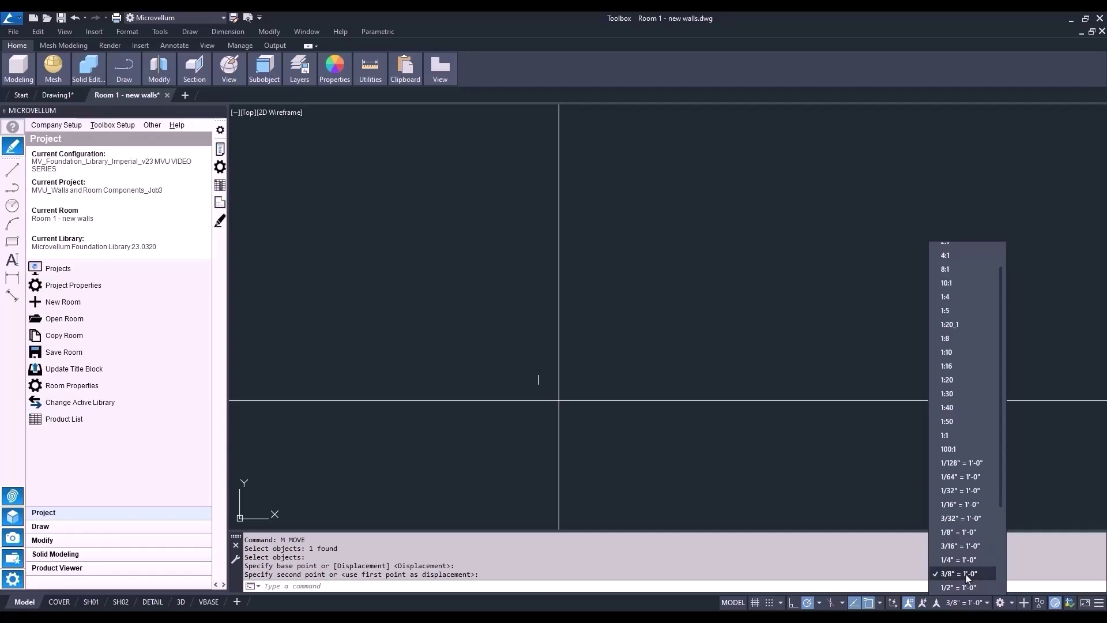
left_click(952, 504)
type("t")
key("Return")
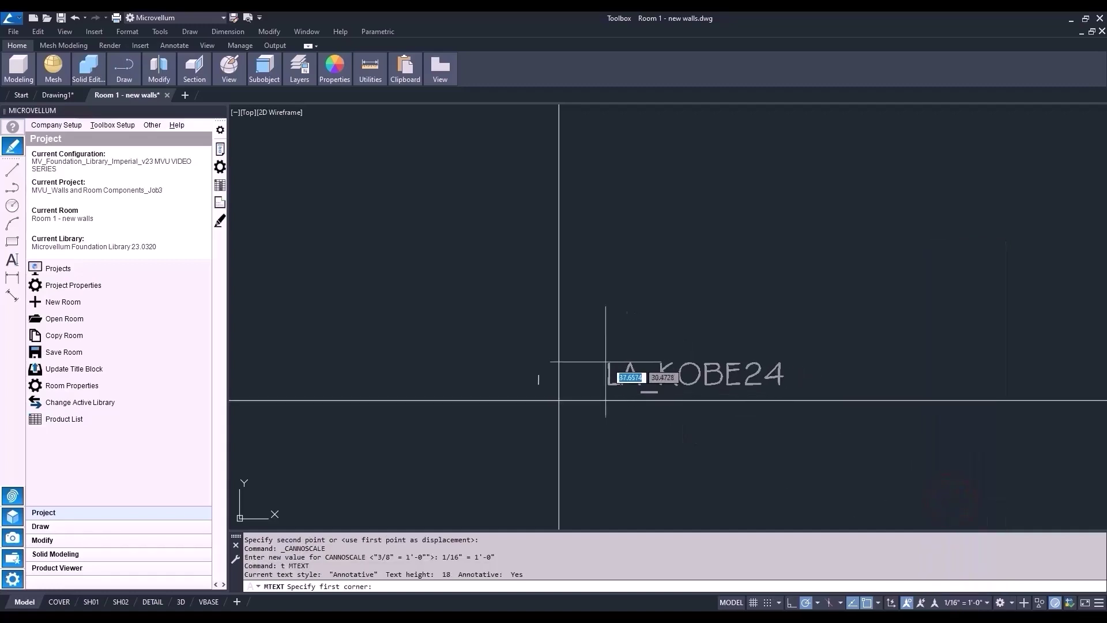
left_click(582, 359)
left_click(657, 393)
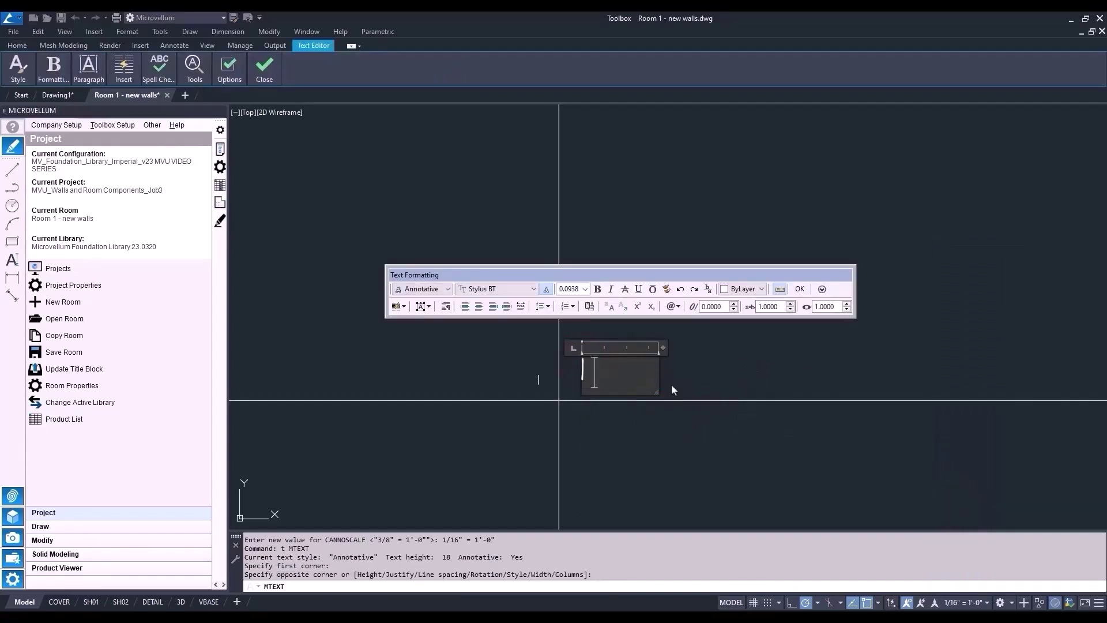
left_click(671, 384)
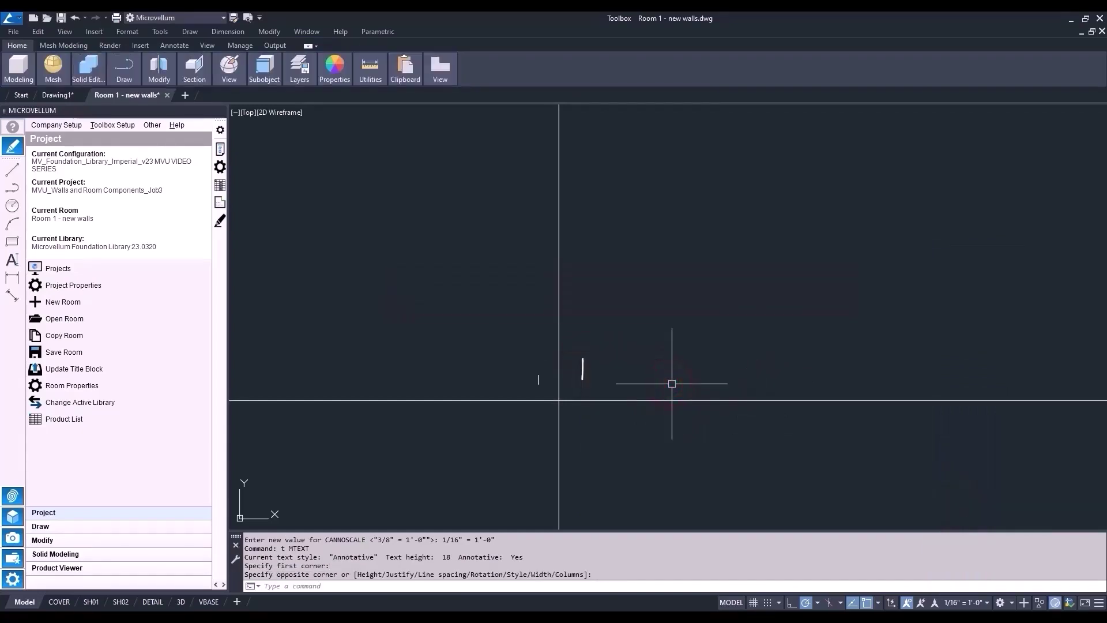
- Erase the trial text right of the vertical construction line and set the annotation scale back to 3/8" = 1'-0"
left_click(581, 371)
key("Delete")
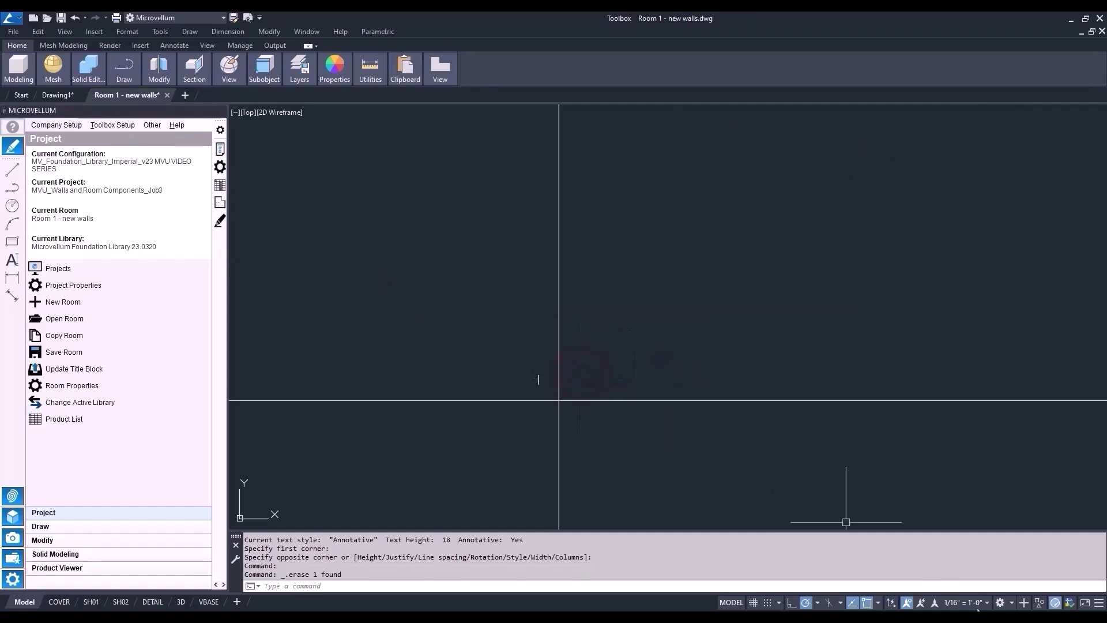
left_click(975, 602)
scroll(976, 581, "down", 3)
left_click(948, 494)
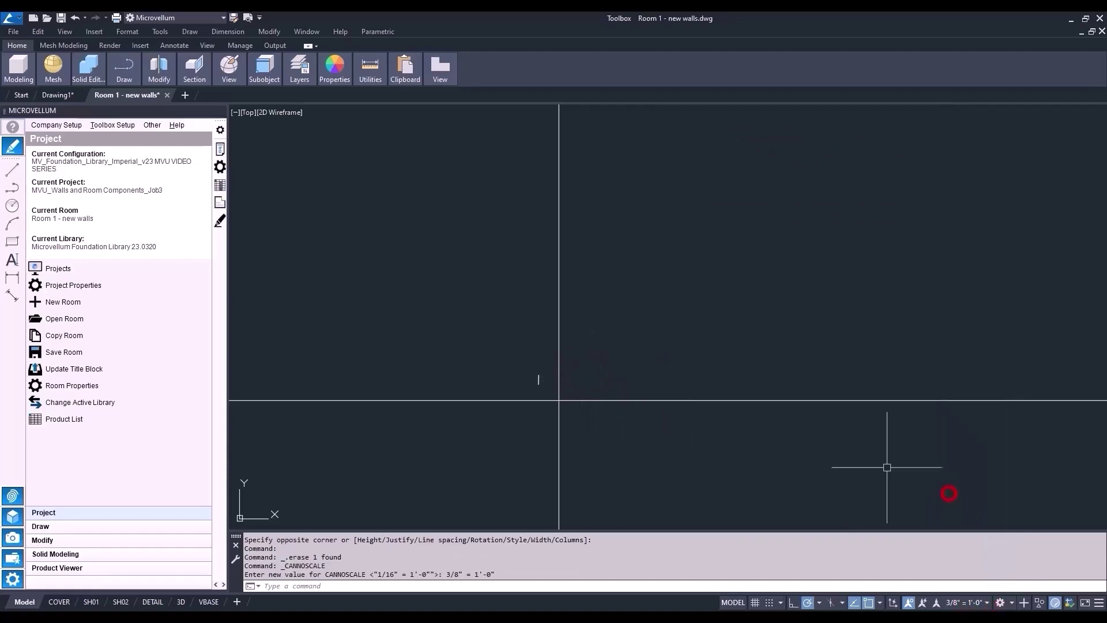
- Place a multiline text reading 2 above the horizontal construction line and right of the vertical one
scroll(567, 387, "up", 2)
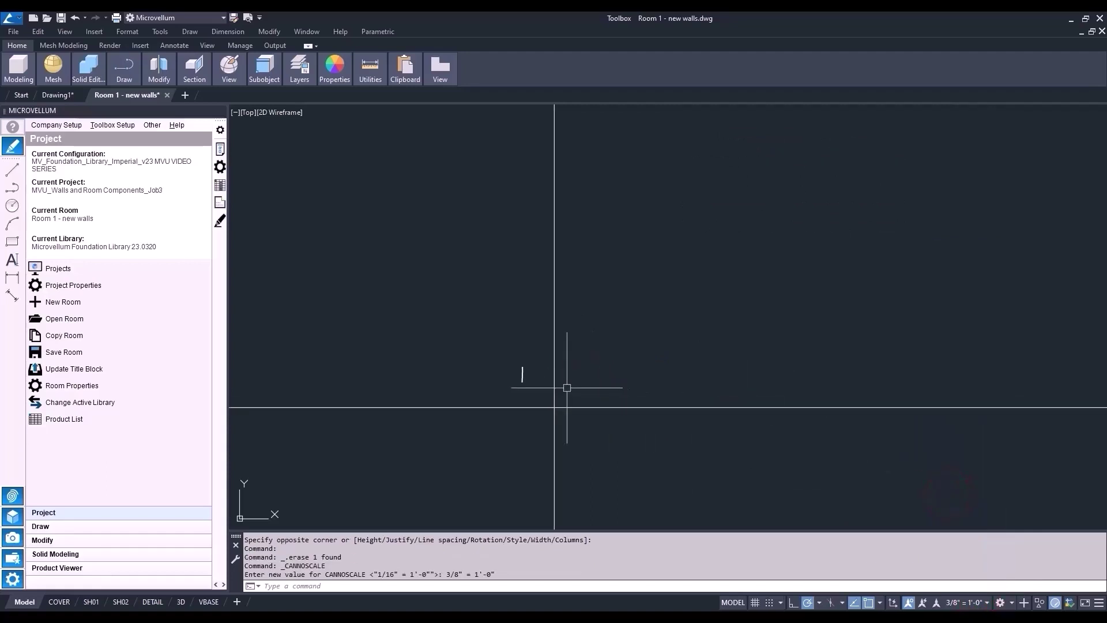
type("t")
key("Return")
left_click(569, 367)
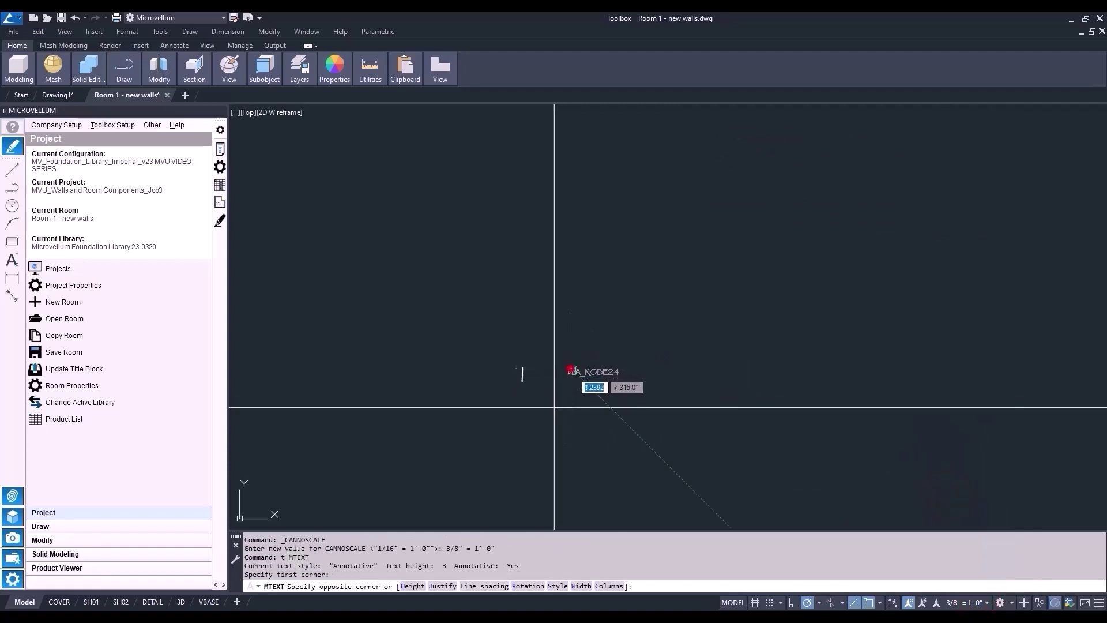
left_click(615, 397)
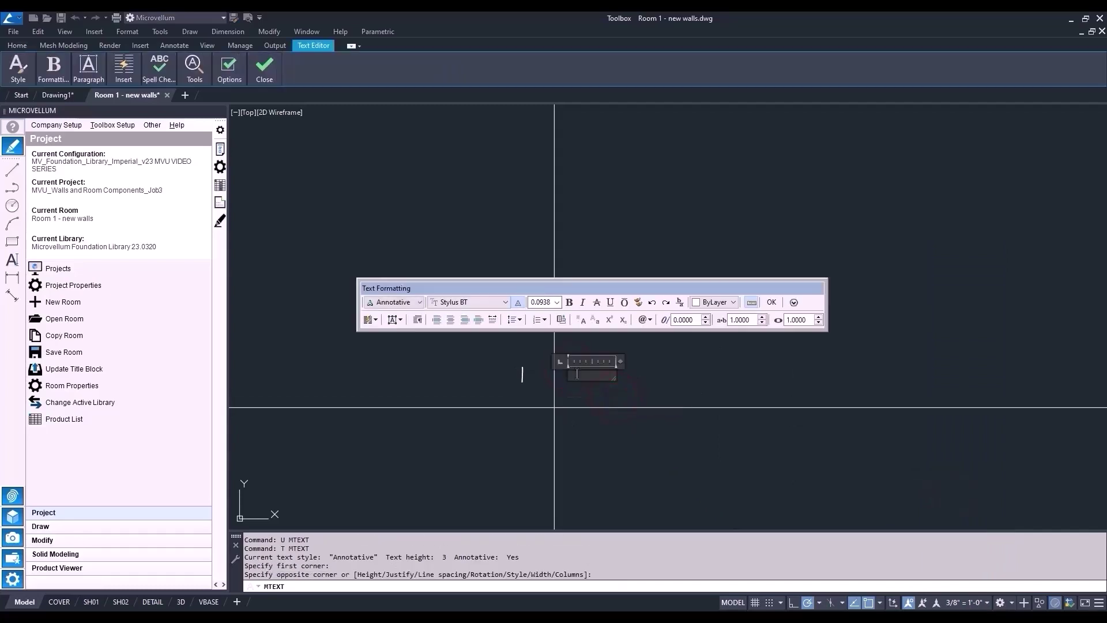
left_click(632, 392)
- Set the paper text height of the text 2 to 0.25 in its properties
left_click(574, 371)
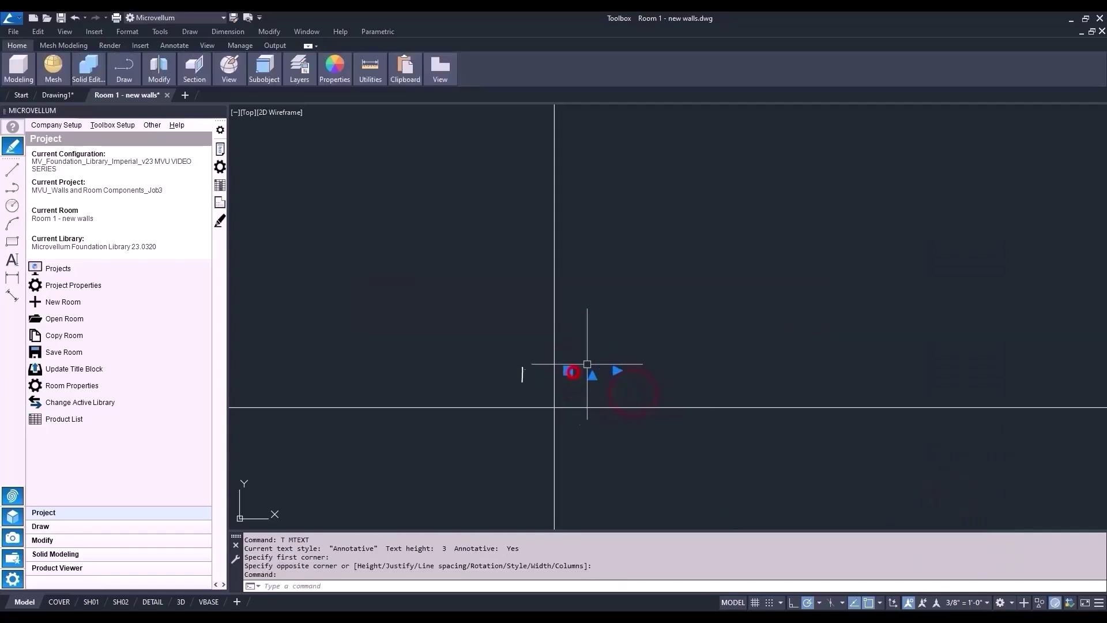
right_click(590, 359)
left_click(632, 337)
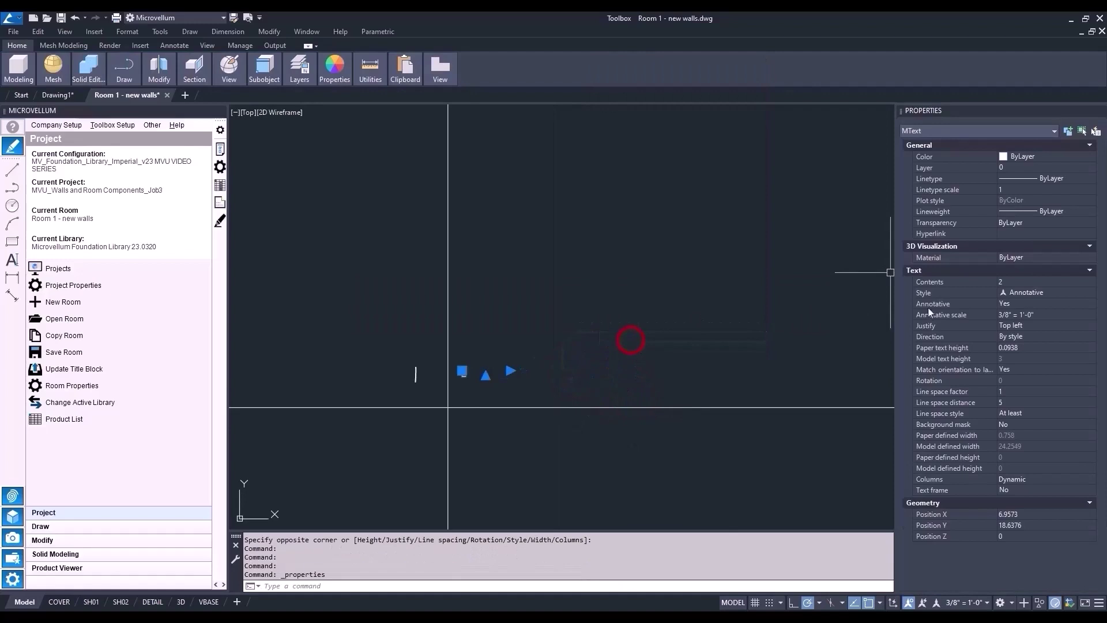
left_click(1006, 346)
type("0.25")
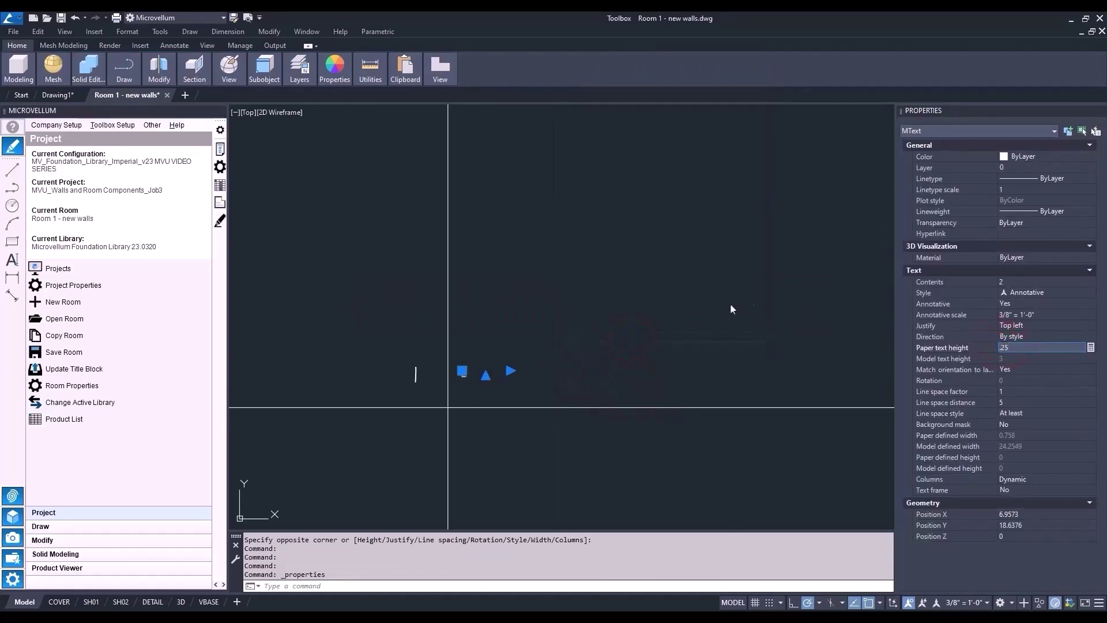
left_click(570, 343)
key("Escape")
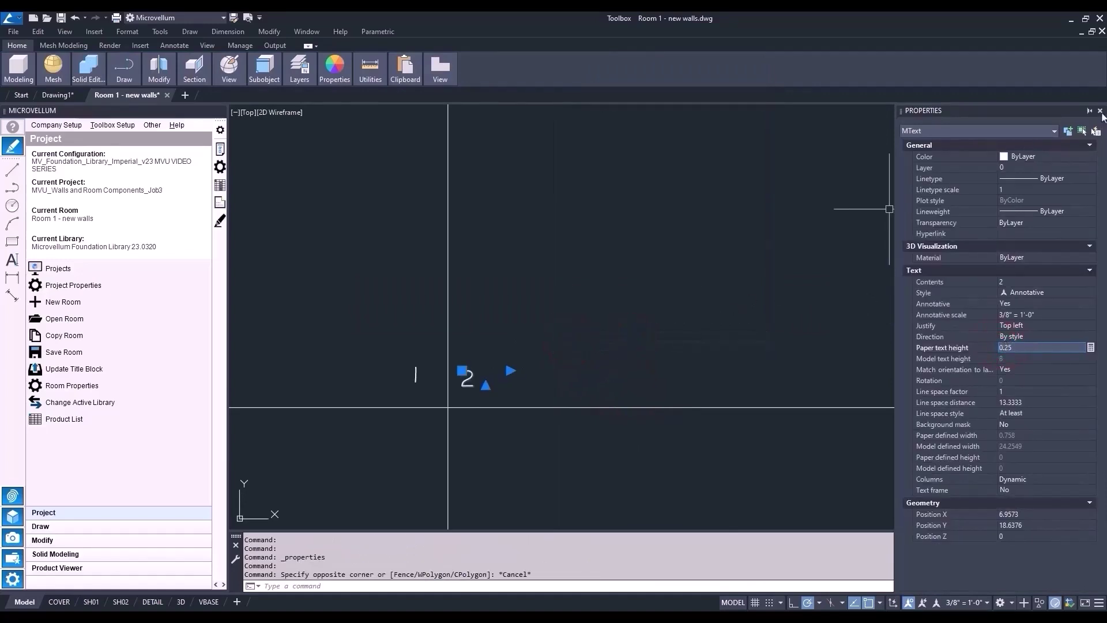
key("ctrl+1")
key("Escape")
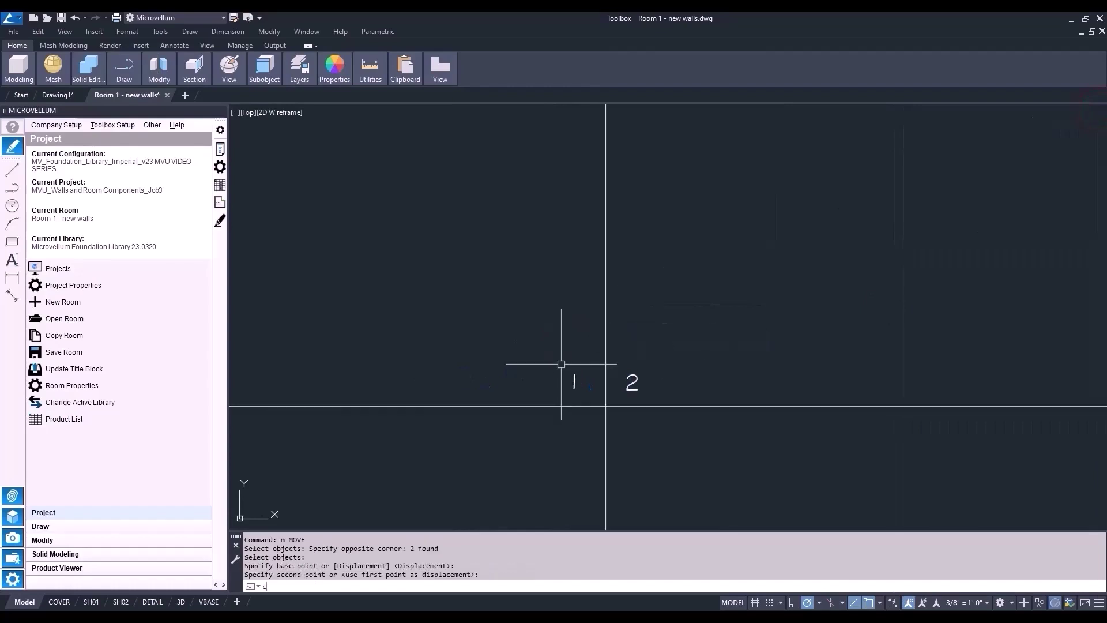
- Copy the texts 1 and 2 about 25.6 units straight down, below the horizontal construction line
type("co")
key("Return")
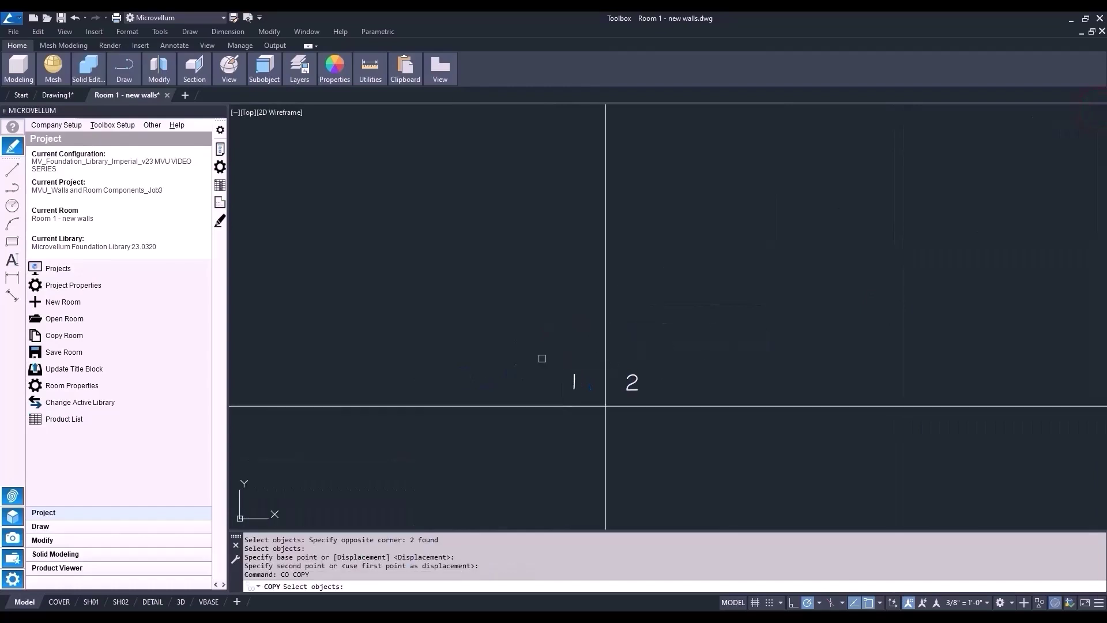
left_click(539, 354)
left_click(679, 405)
key("Return")
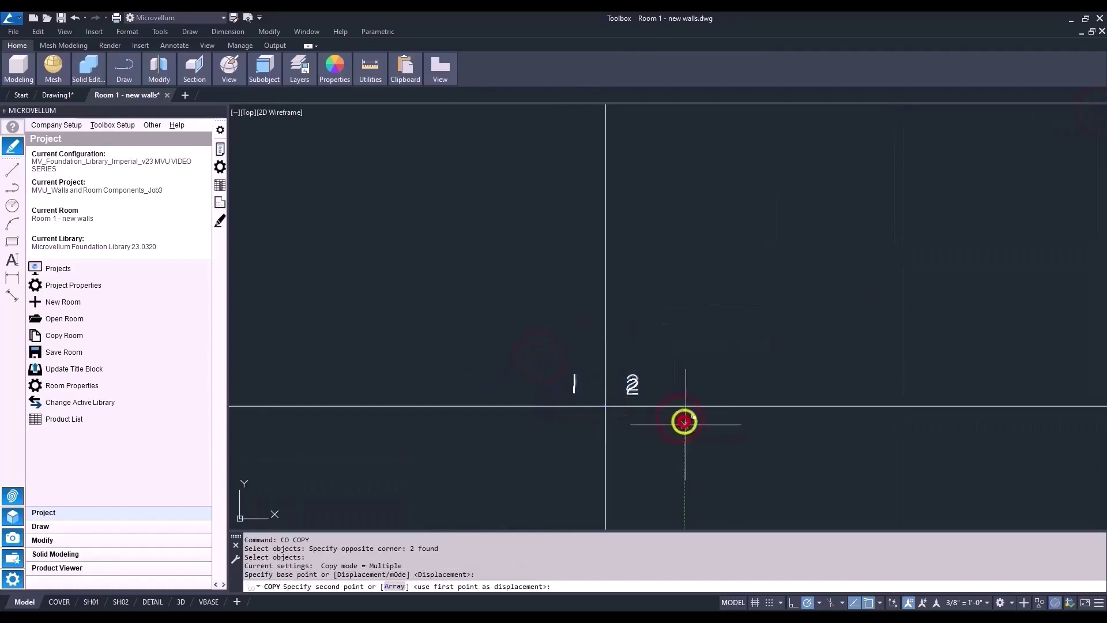
left_click(684, 420)
left_click(684, 470)
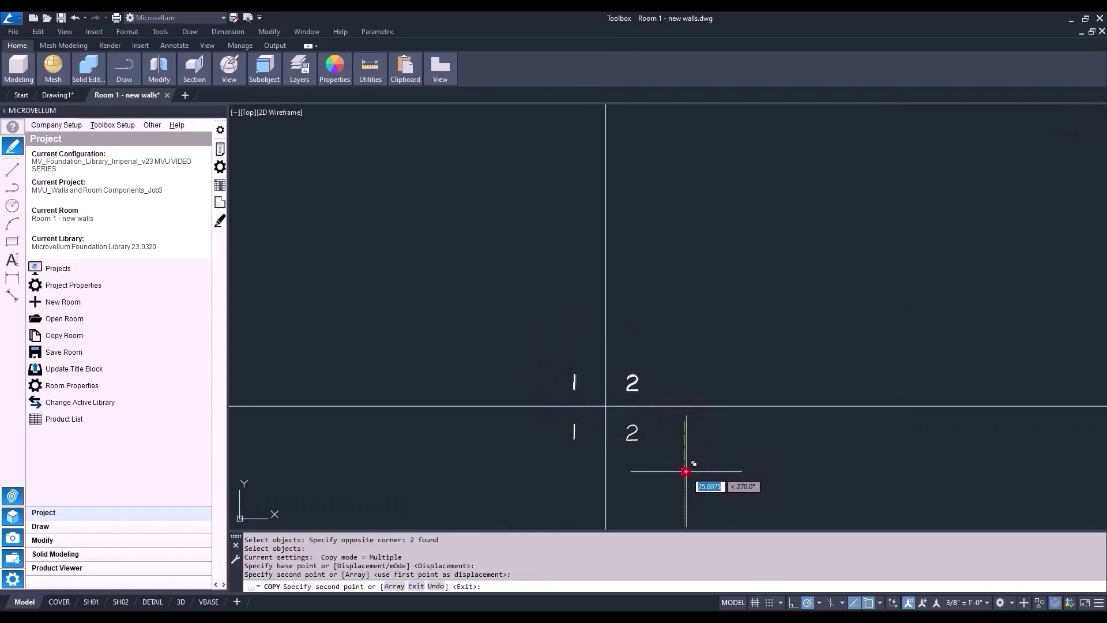
key("Return")
- Change the copied text 1 below the horizontal construction line to read 3
scroll(606, 453, "up", 4)
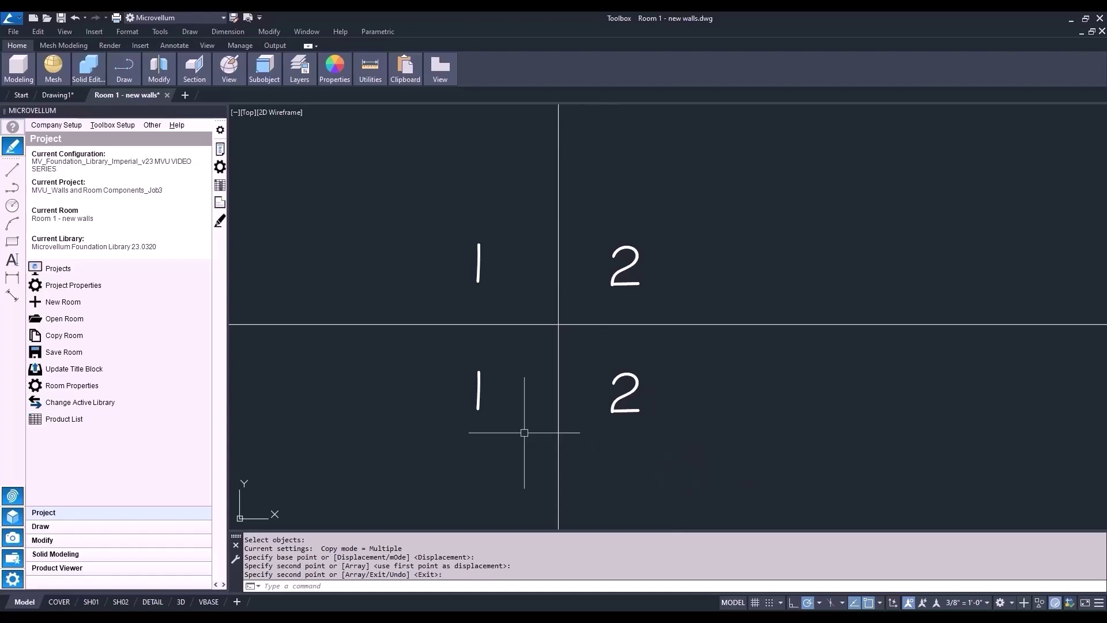
type("ET")
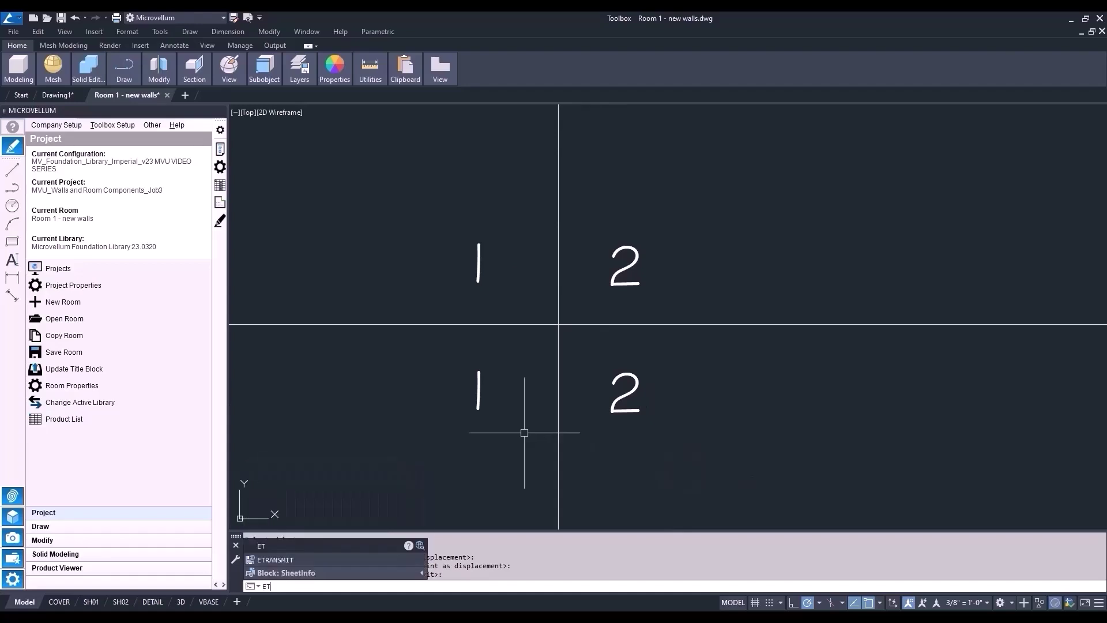
key("Return")
left_click(479, 386)
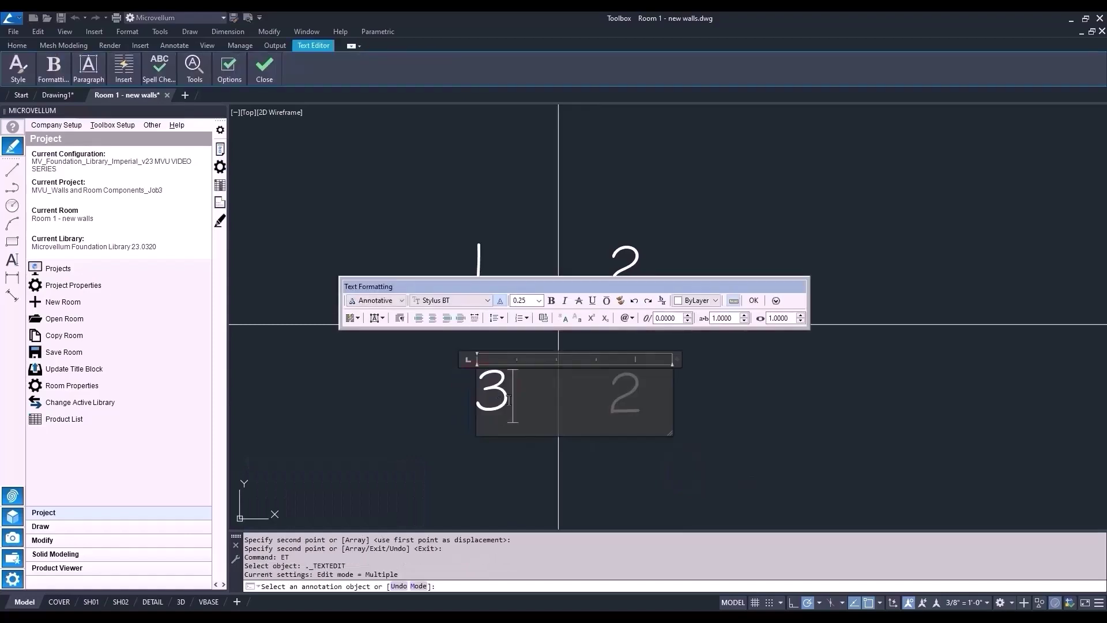
left_click(521, 459)
key("Return")
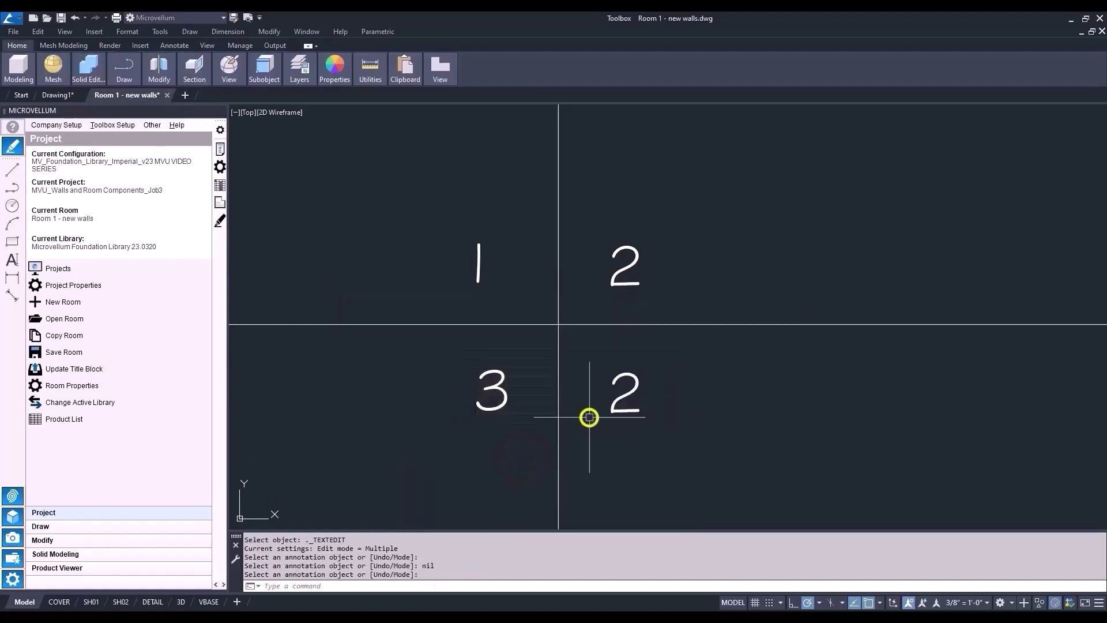
- Change the copied text 2 below the horizontal construction line to read 4
left_click(616, 410)
double_click(616, 410)
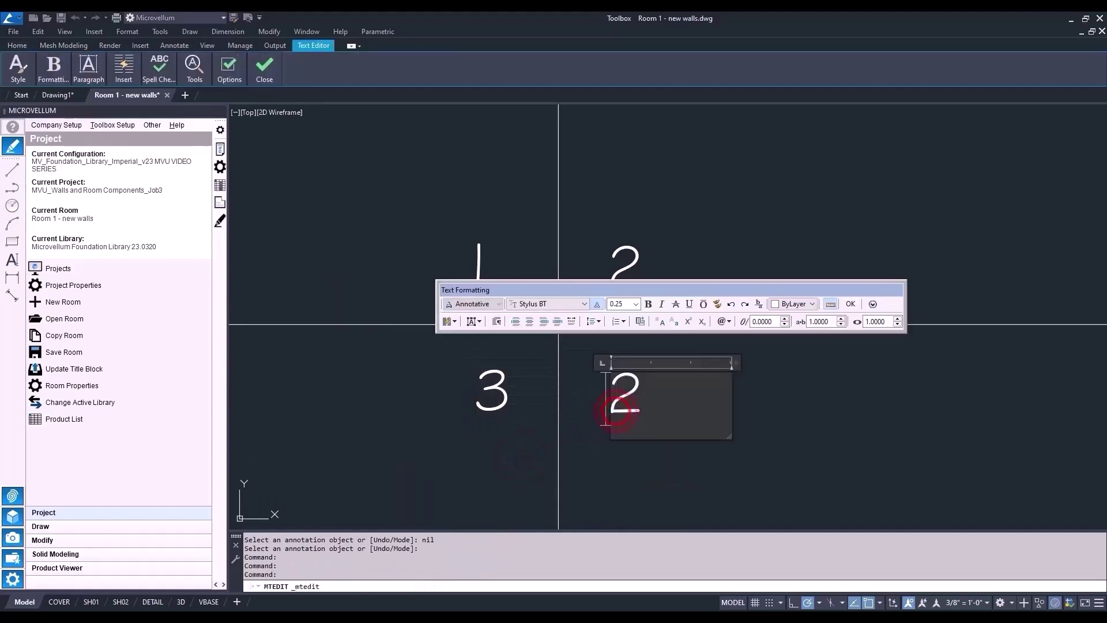
left_click_drag(648, 395, 612, 393)
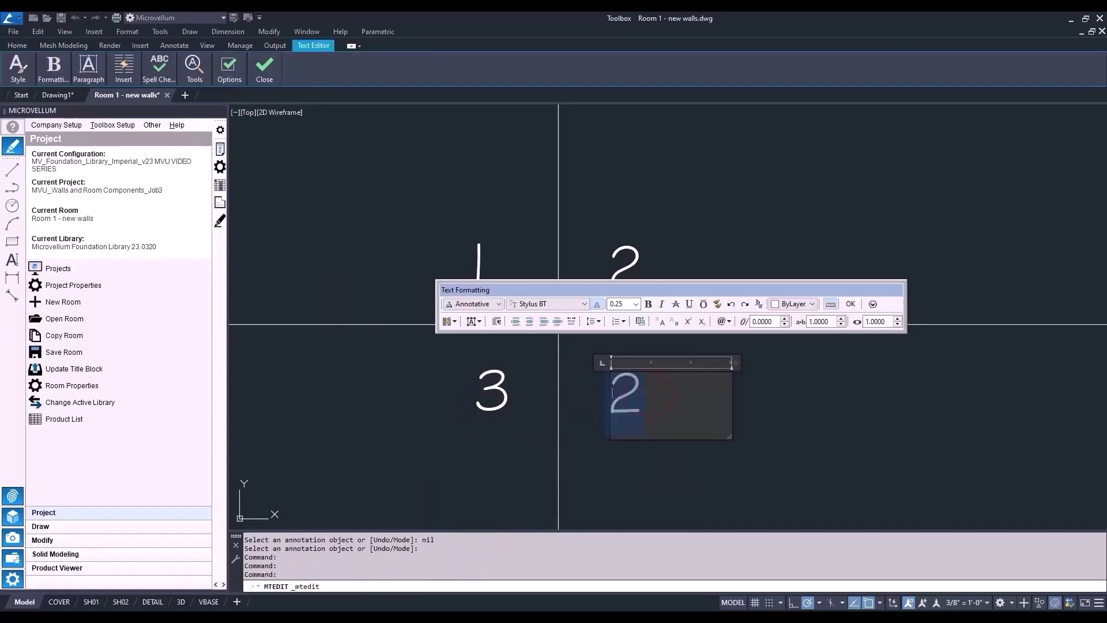
type("4")
key("ctrl+Return")
- Draw a horizontal wall about 86 units long in quadrant 1 by picking its start and end points from left to right
scroll(653, 390, "down", 8)
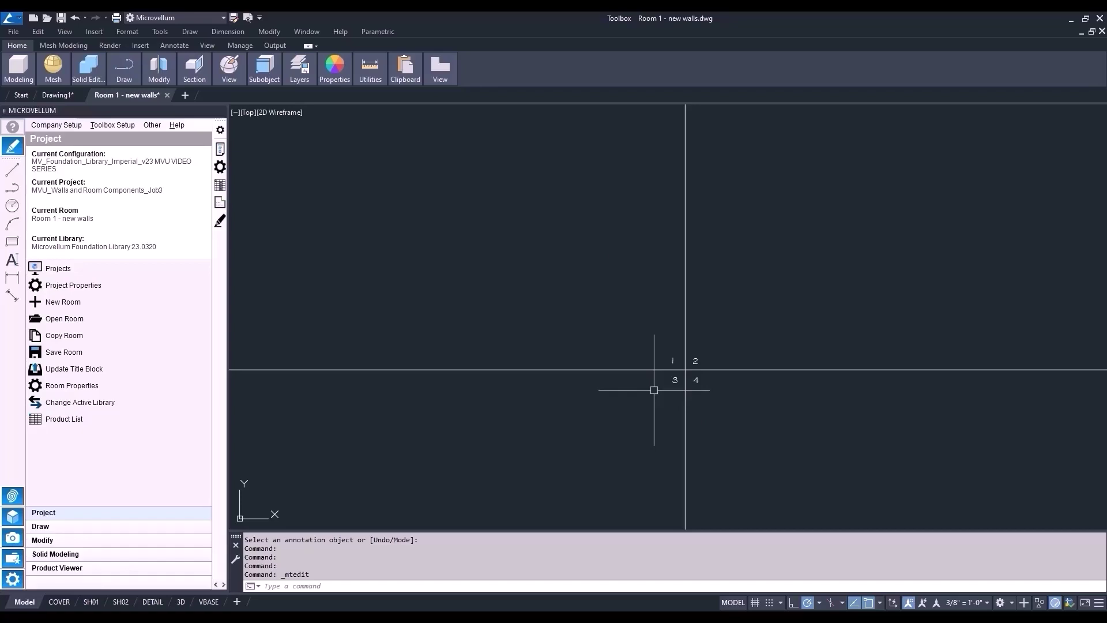
left_click(57, 527)
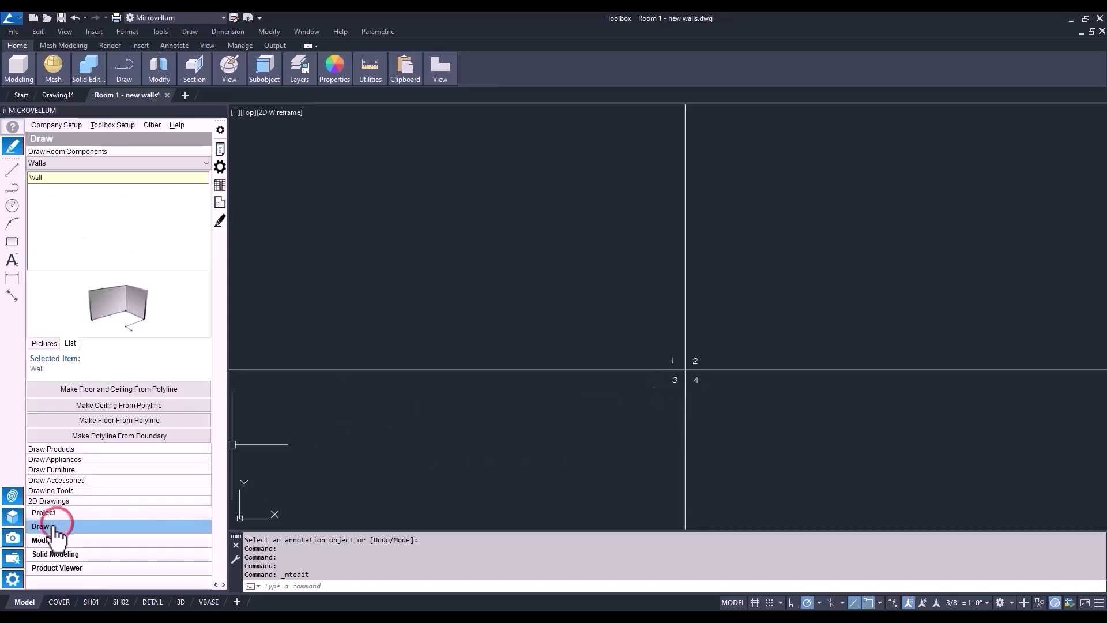
right_click(47, 179)
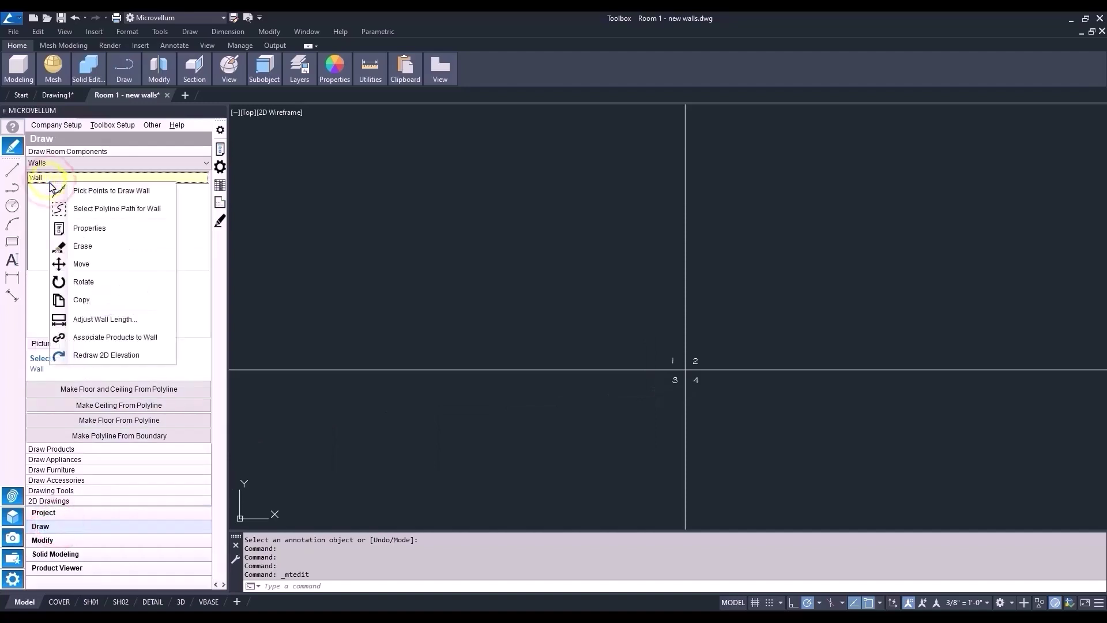
left_click(77, 194)
left_click(541, 326)
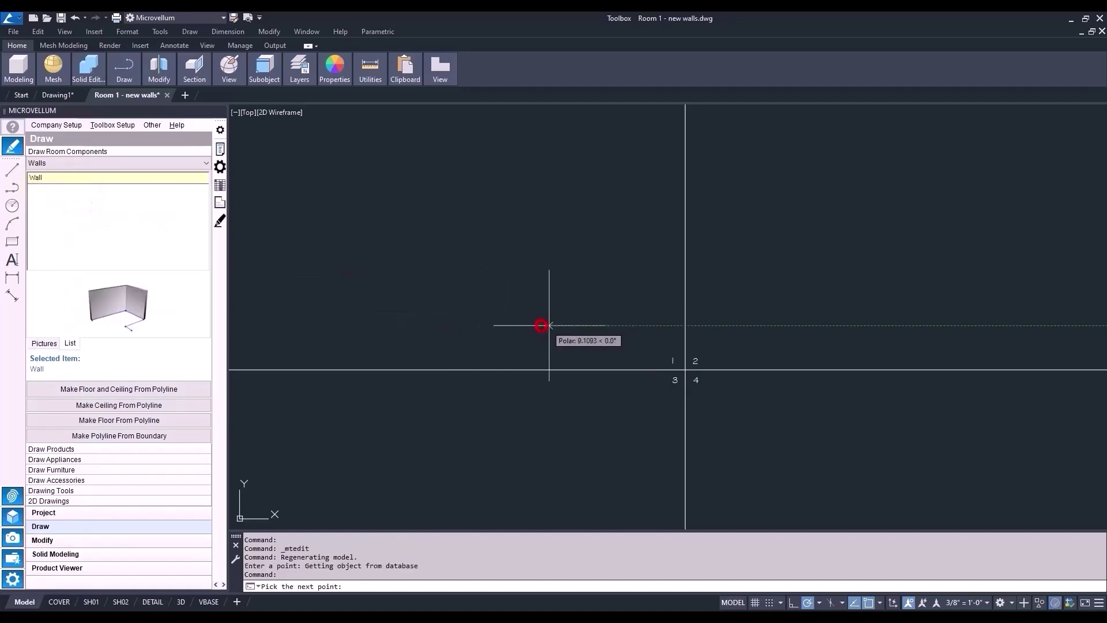
scroll(579, 320, "up", 2)
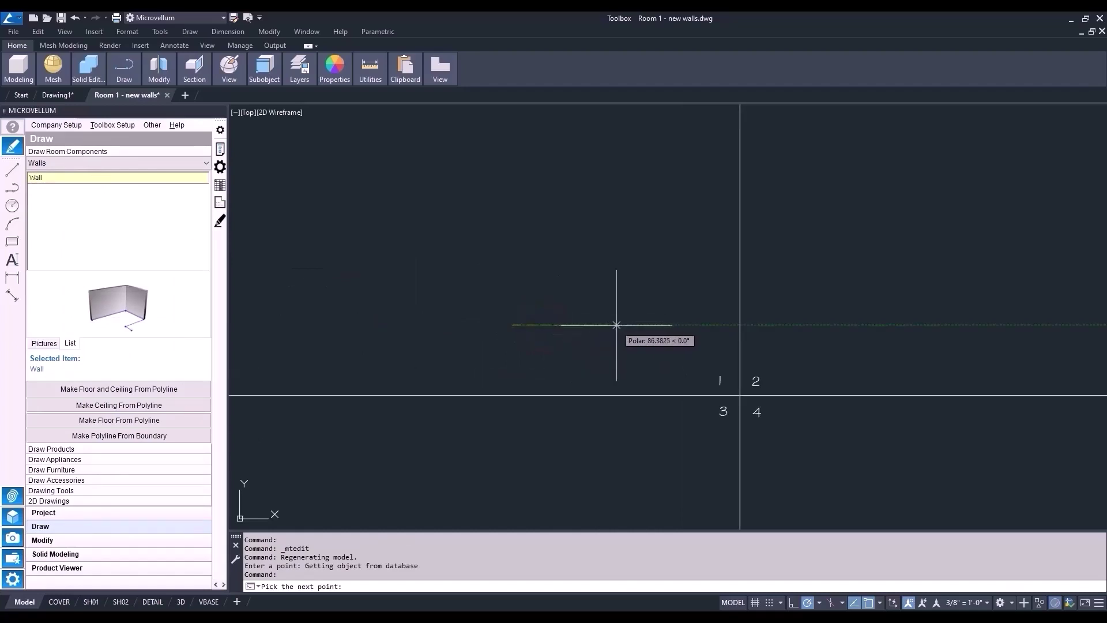
left_click(616, 325)
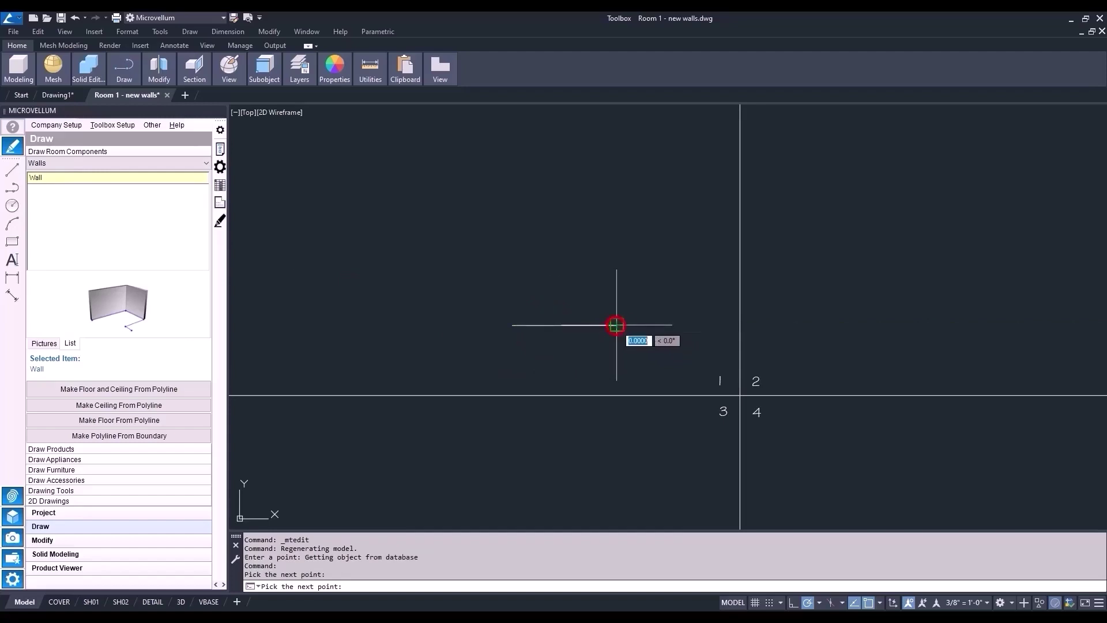
key("Return")
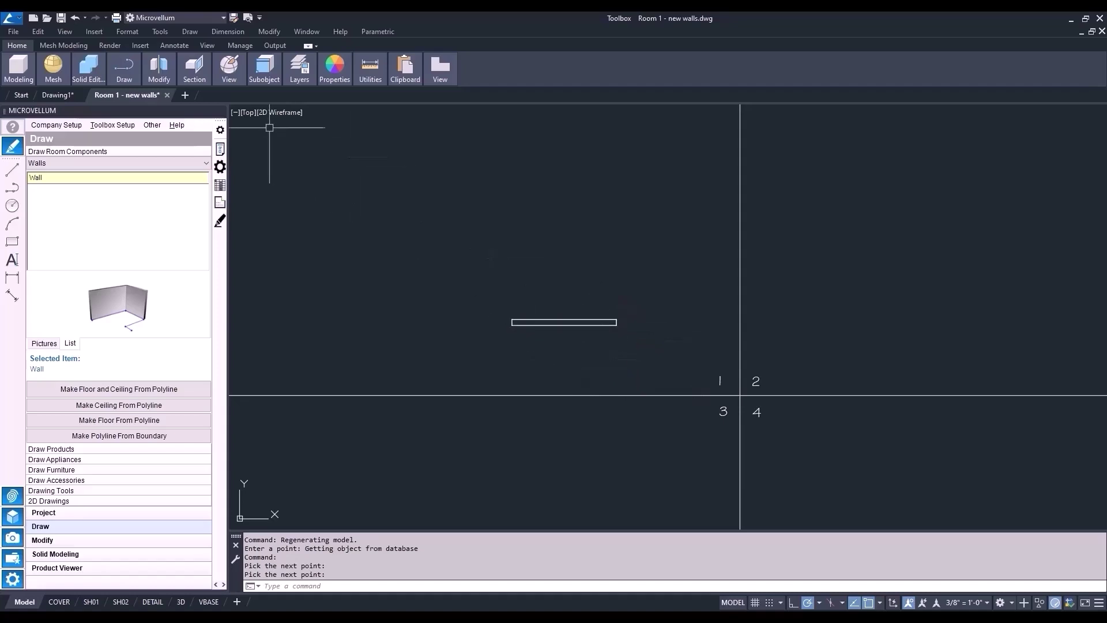
- Examine the drawn wall in the SW Isometric view and return to the Top view
left_click(247, 112)
left_click(277, 217)
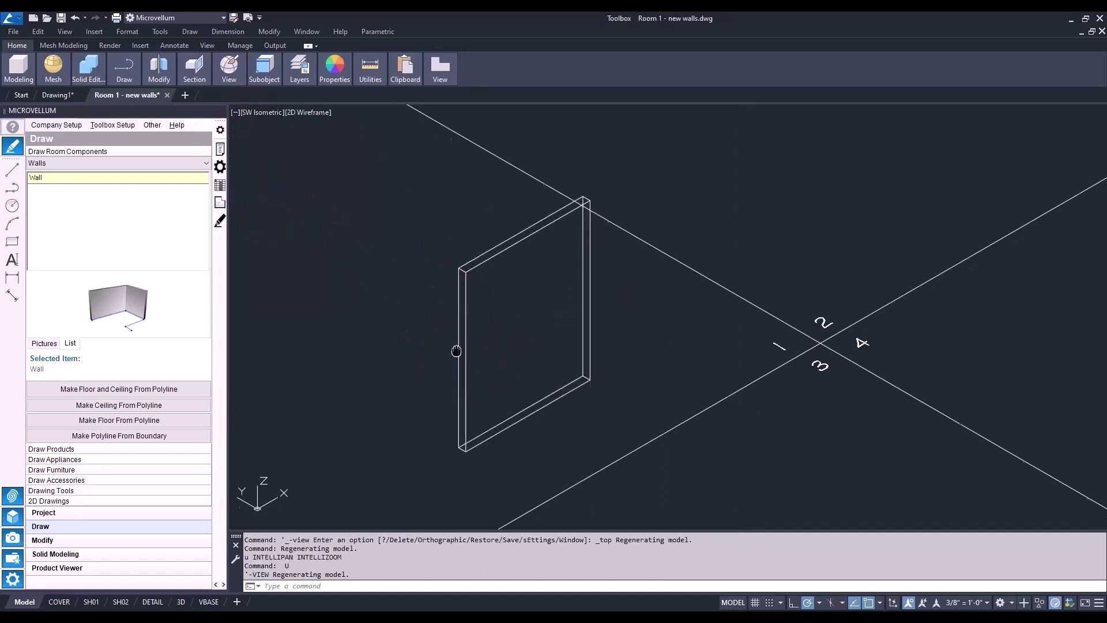
middle_click_drag(455, 351, 426, 297)
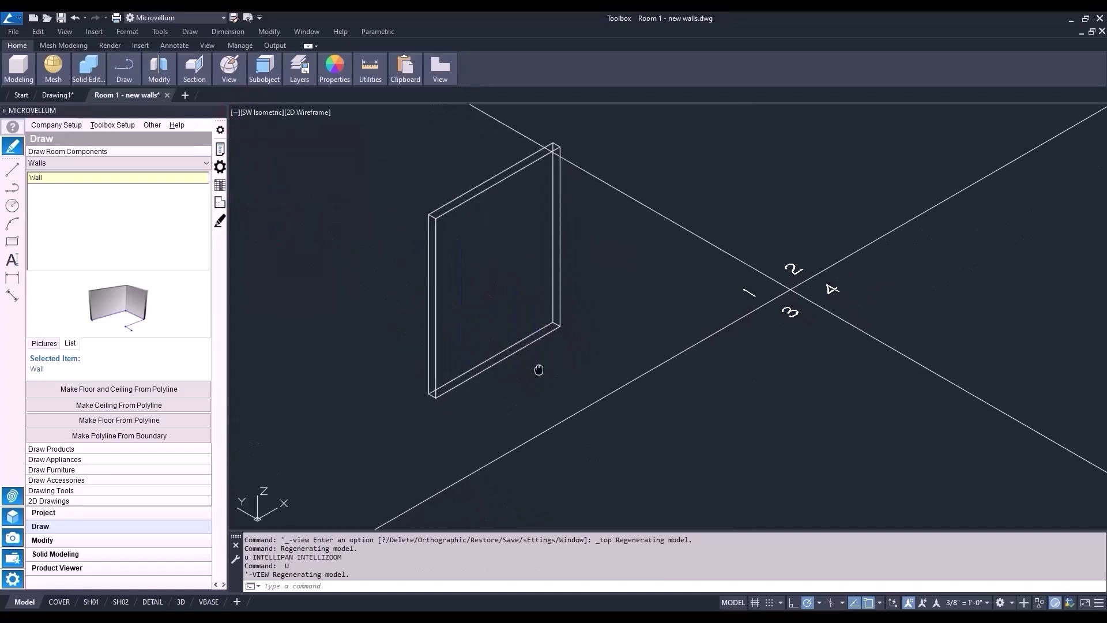
middle_click_drag(538, 370, 586, 365)
left_click(261, 112)
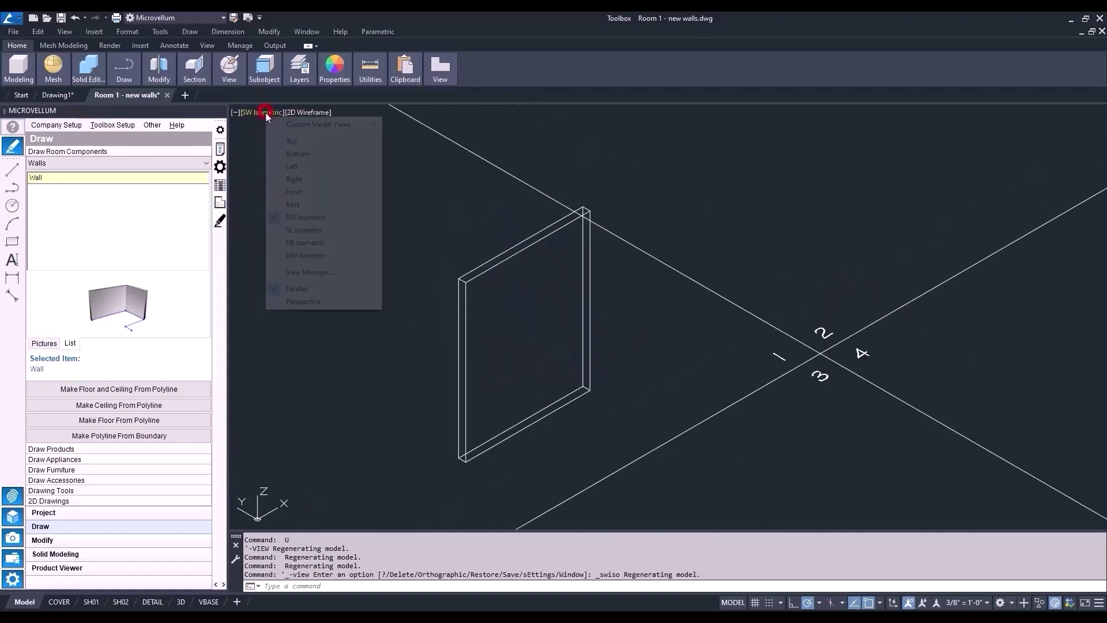
left_click(288, 141)
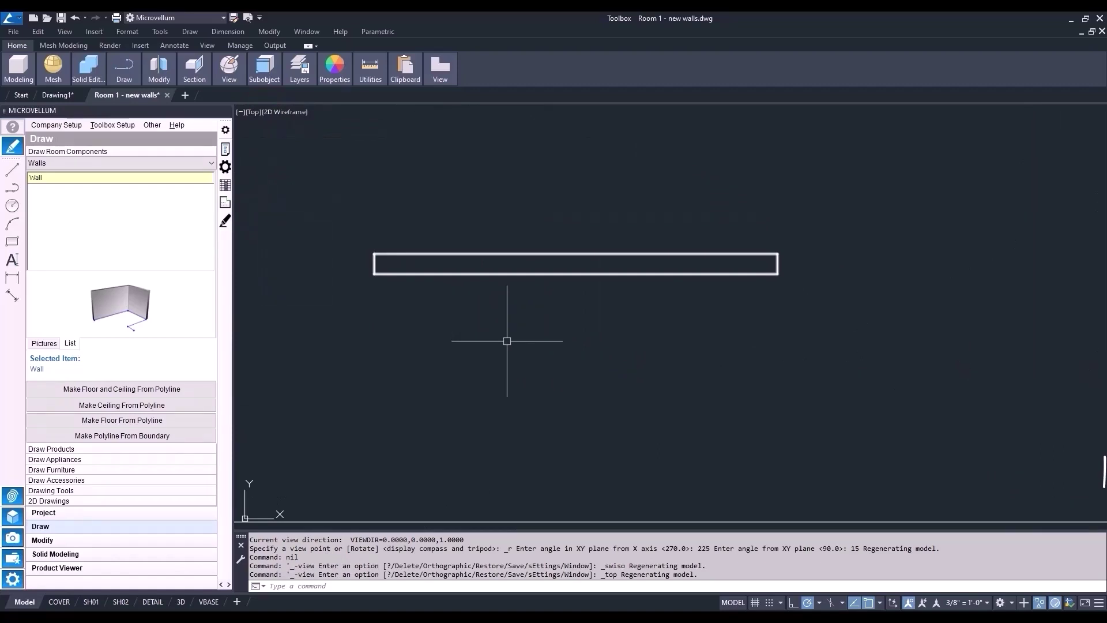
- Enable Add 2D Plan Tokens to 3D in the AutoCAD drawing preferences of the toolbox configuration and close it
left_click(105, 126)
left_click(122, 212)
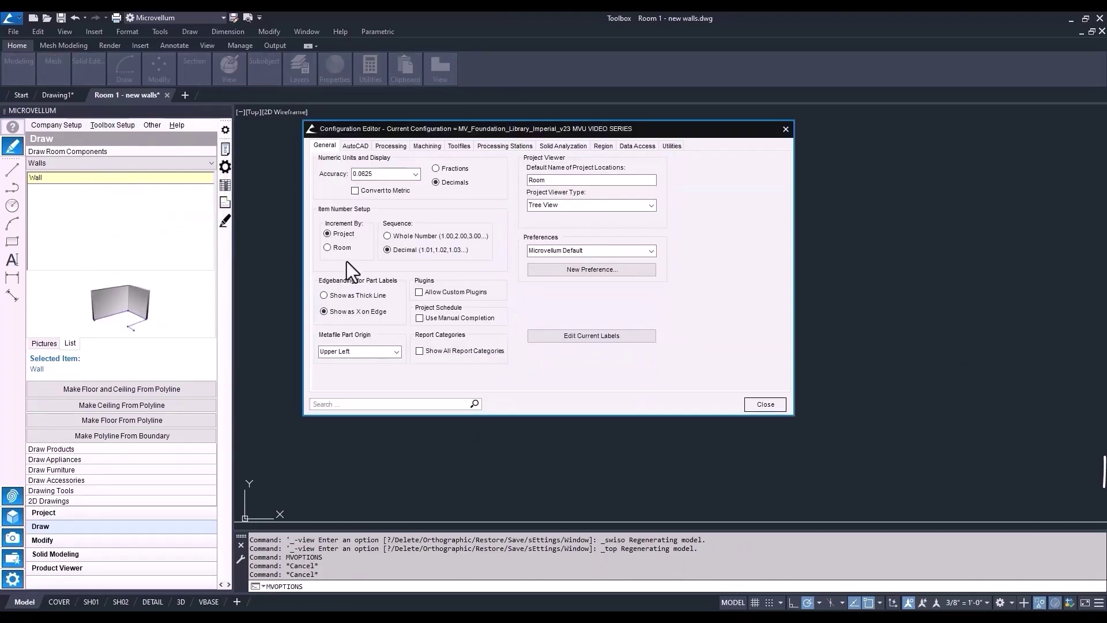
left_click(356, 147)
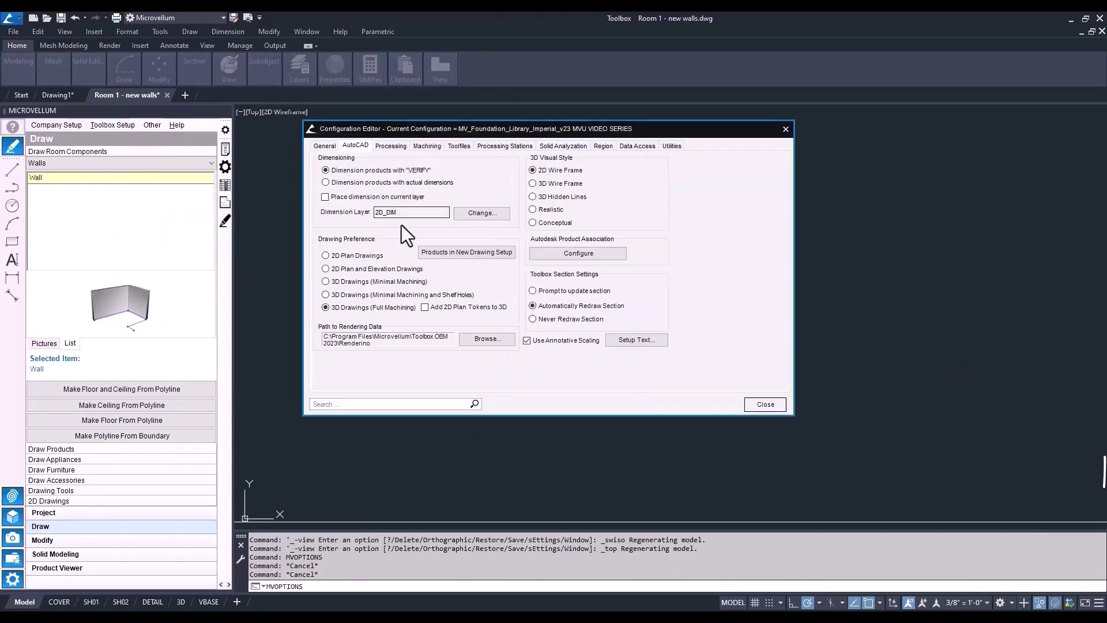
left_click(425, 308)
left_click(749, 404)
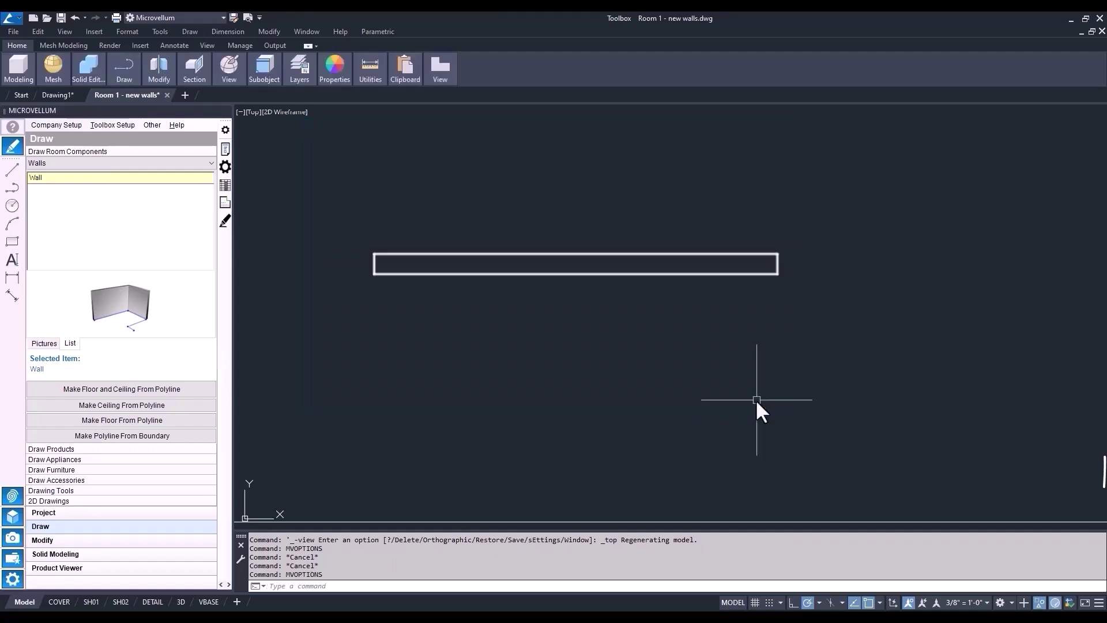
- Redraw the horizontal wall in quadrant 1 so that it picks up the changed drawing preference
left_click(225, 220)
left_click(376, 254)
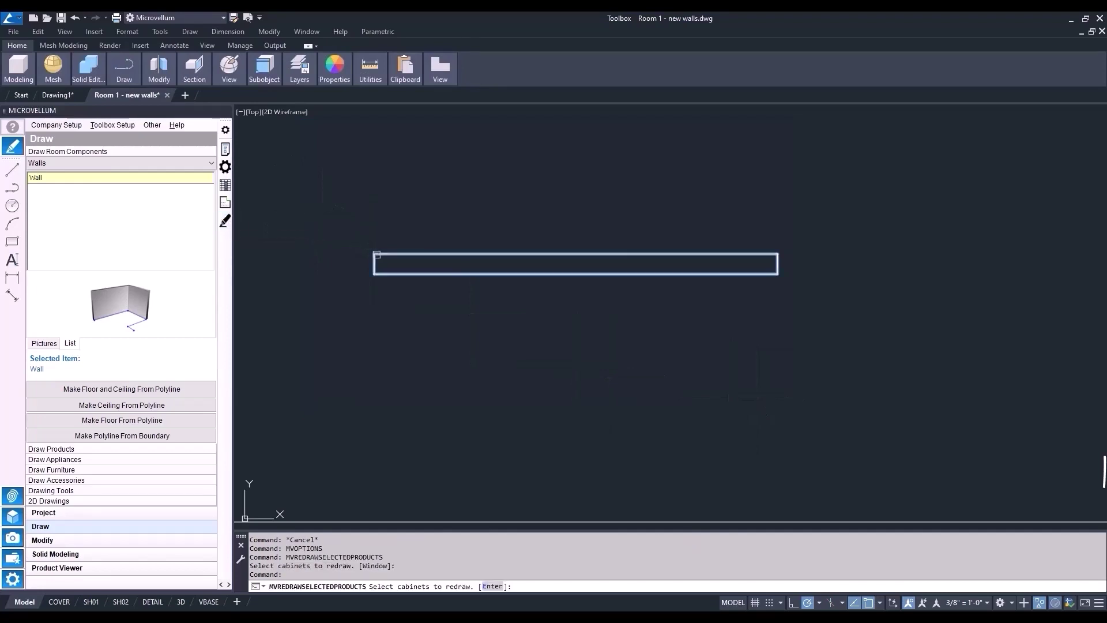
key("Return")
left_click(568, 370)
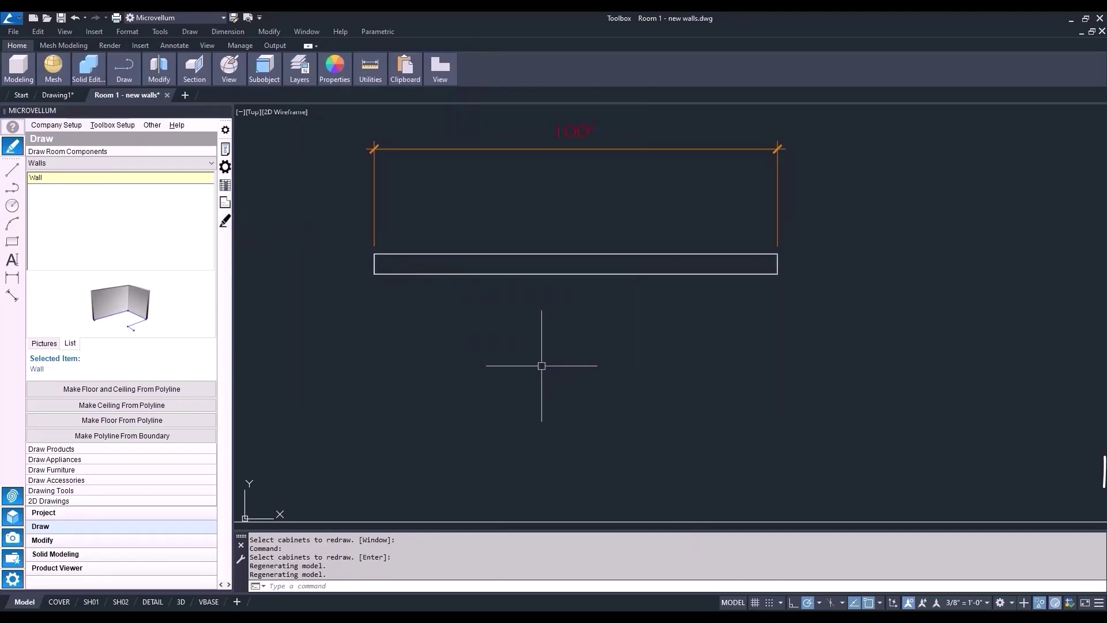
middle_click_drag(601, 423, 637, 455)
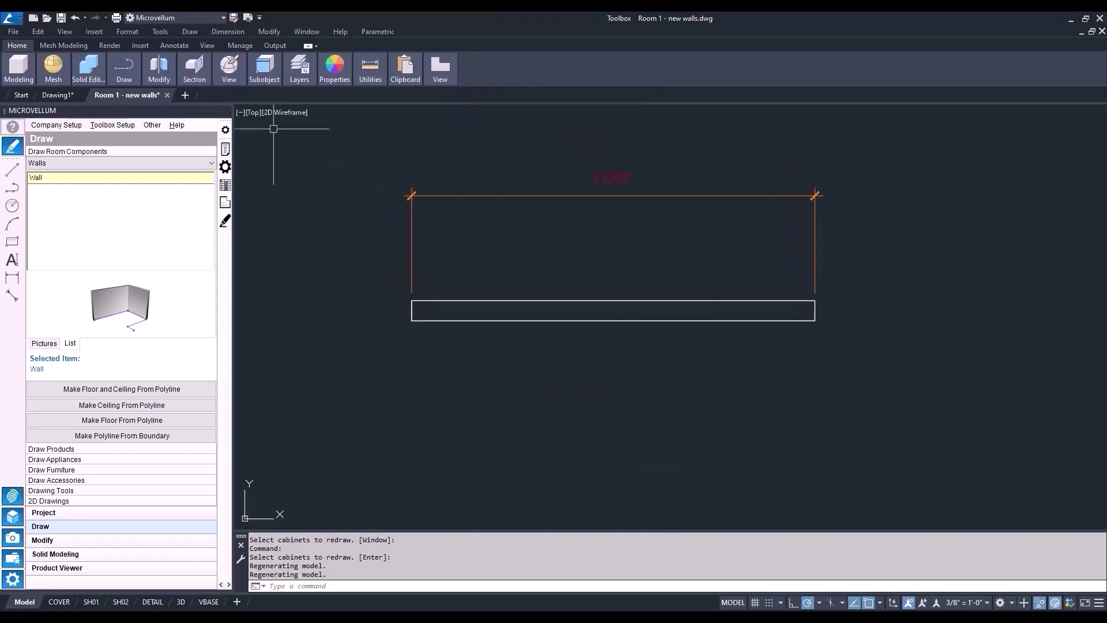
- Examine the redrawn wall and its plan dimension in the SW Isometric view
left_click(250, 112)
left_click(286, 218)
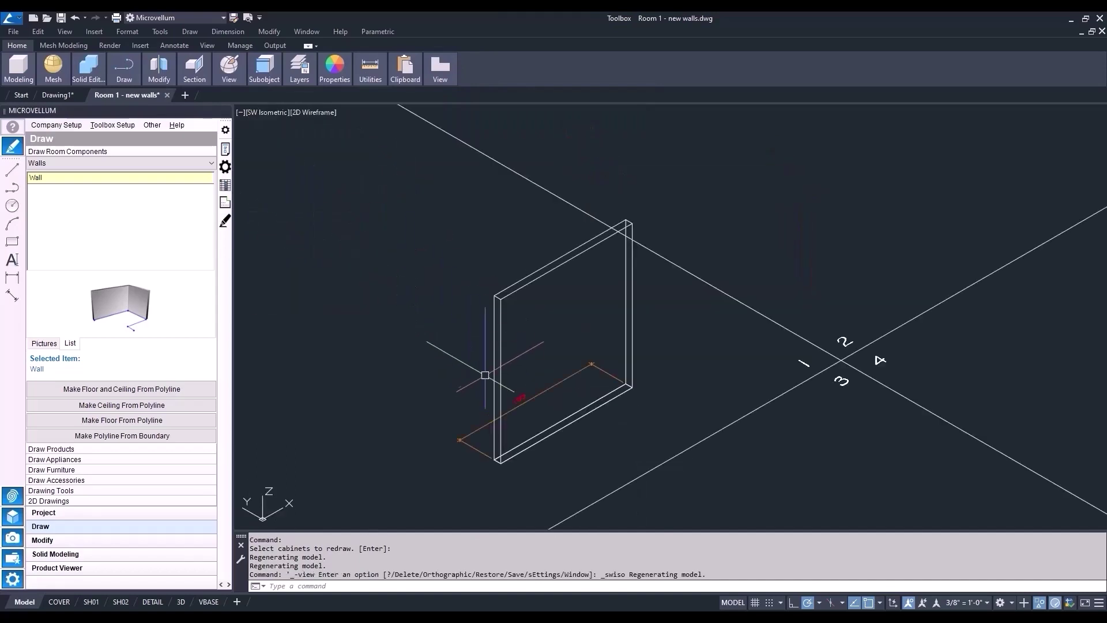
scroll(495, 388, "up", 2)
key("Escape")
key("Escape")
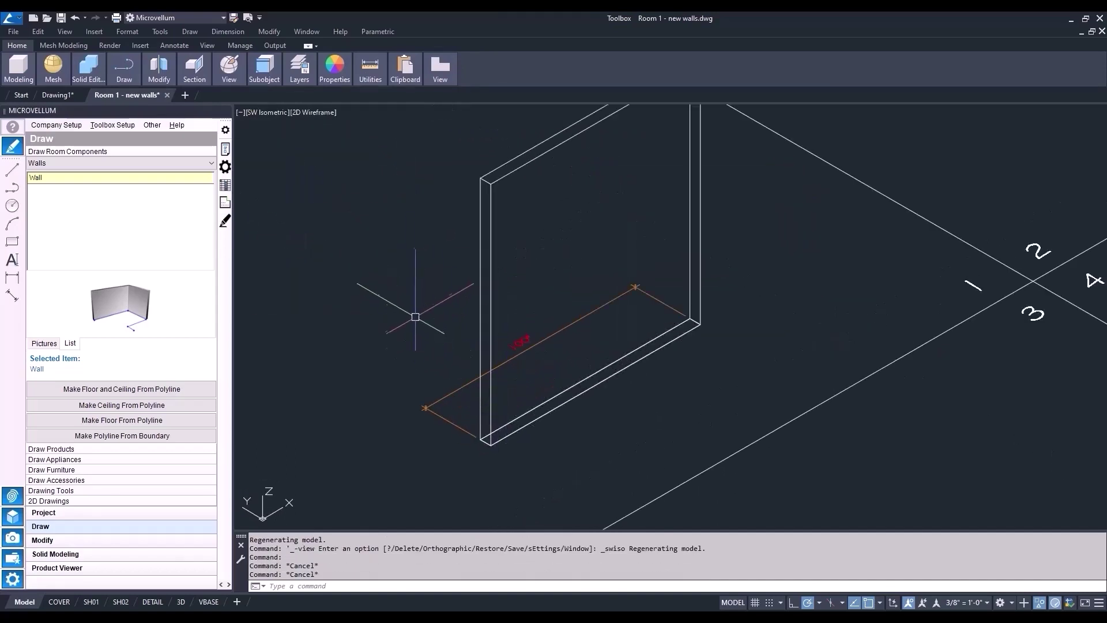
middle_click_drag(413, 328, 418, 369)
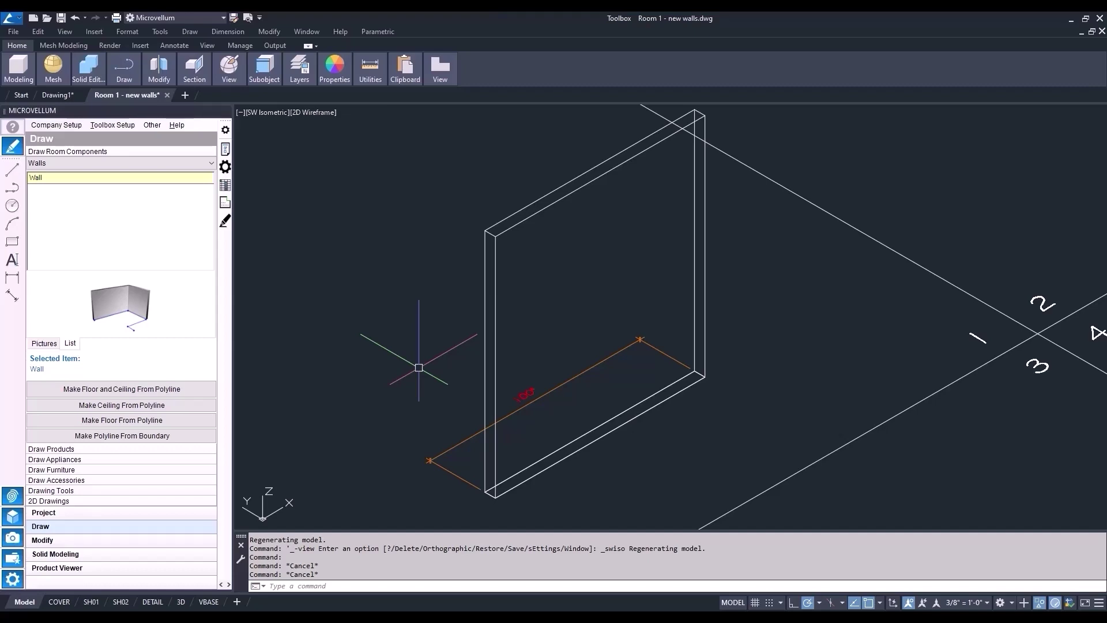
- Undo the wall redraw that added the plan dimension, and check the wall in the isometric view
type("u")
key("Return")
key("Return")
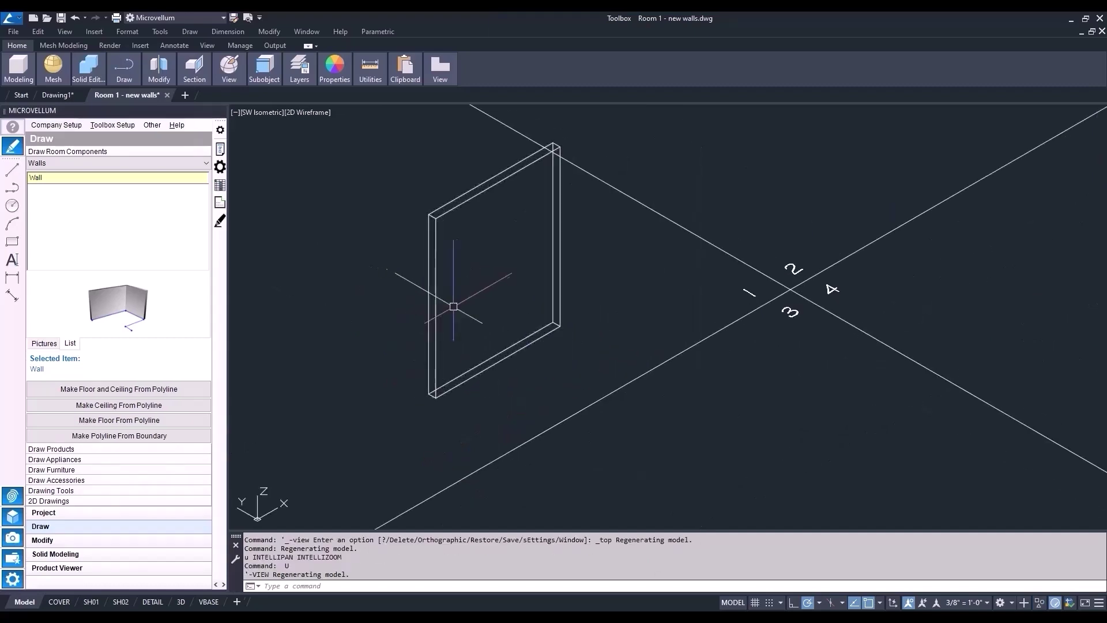
mouse_move(538, 370)
middle_mouse_down()
mouse_move(585, 386)
mouse_move(584, 367)
middle_mouse_up()
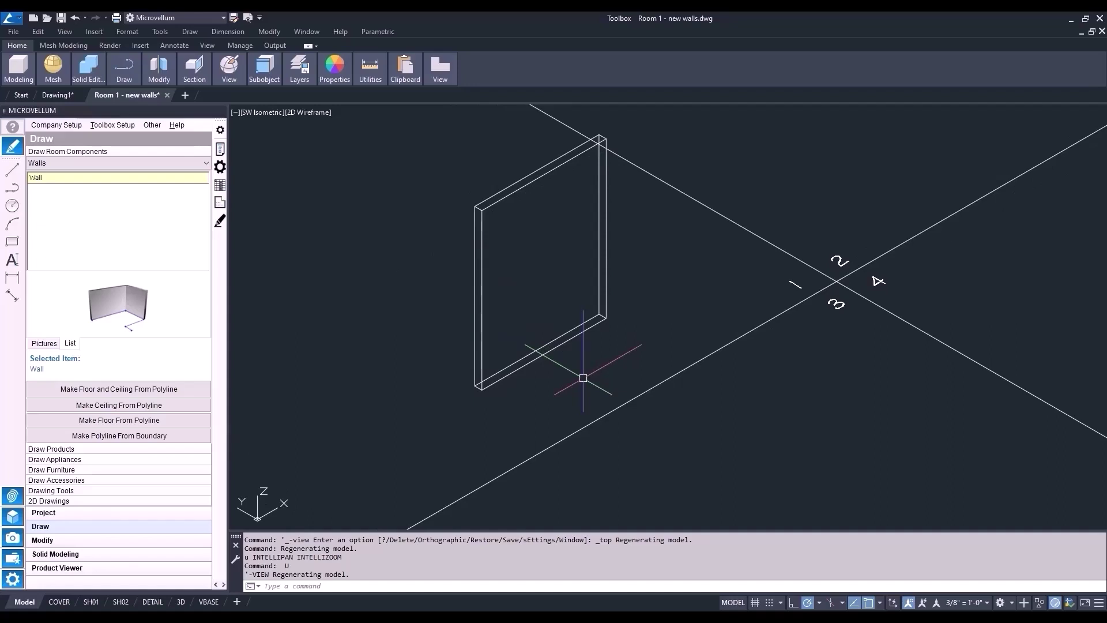
middle_click_drag(777, 277, 777, 277, "shift")
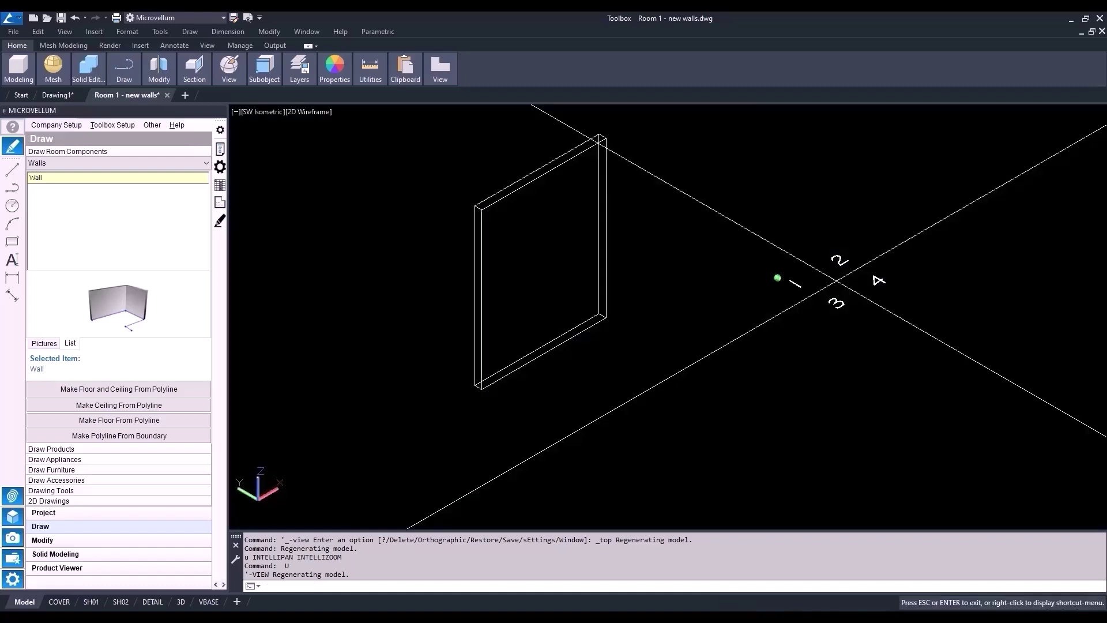
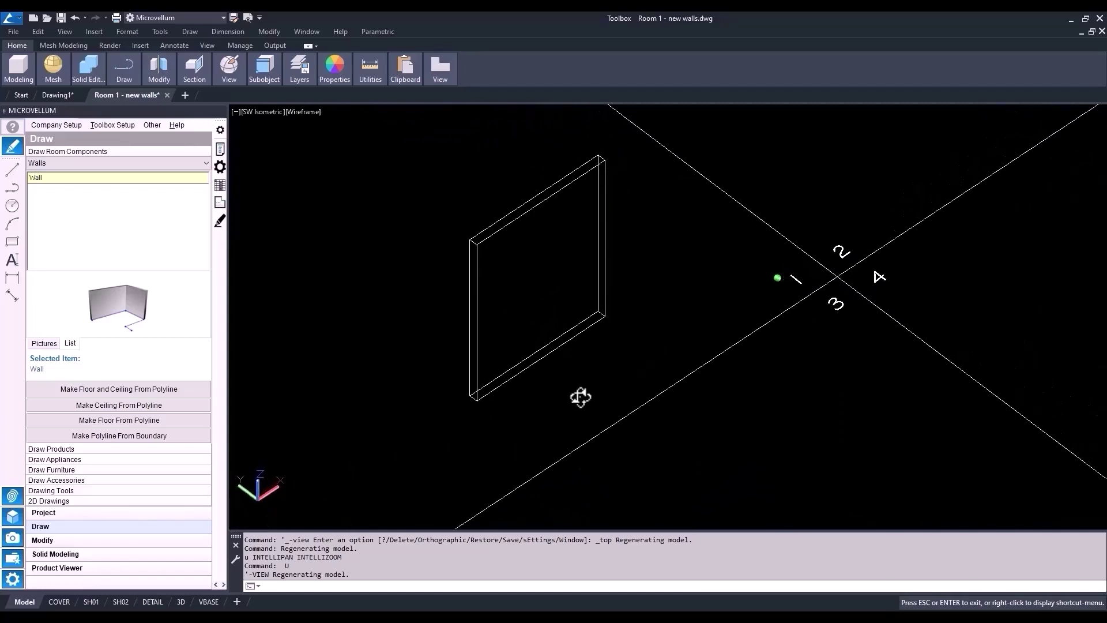
key("Escape")
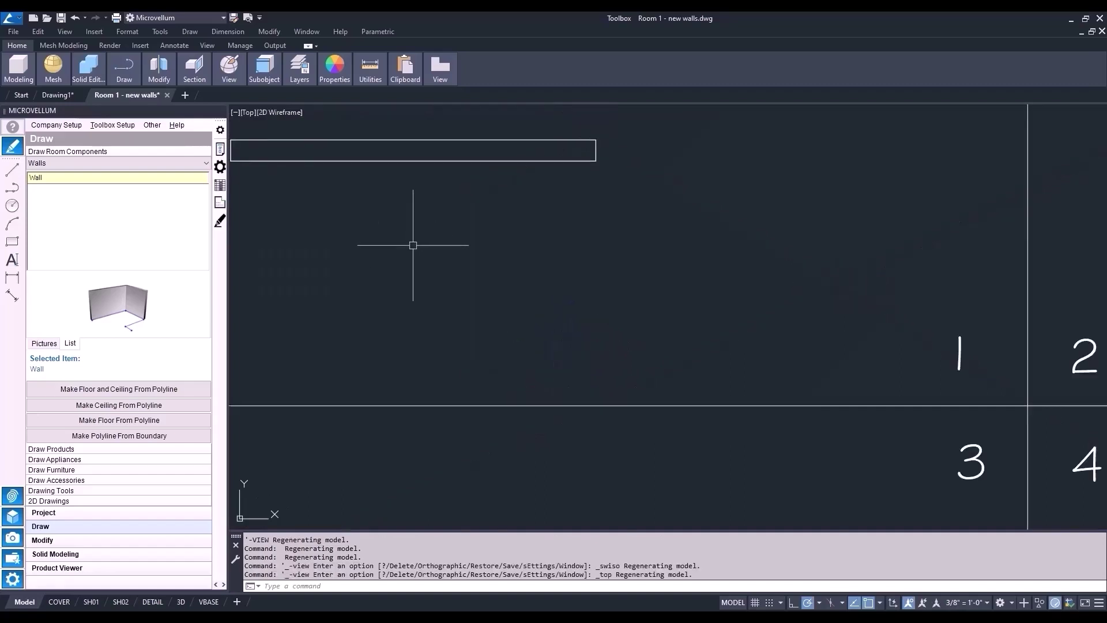
- Draw an L-shaped wall above the straight wall in quadrant 1, picking points left to right and ending with a short downward leg
scroll(514, 284, "down", 3)
middle_click_drag(476, 285, 476, 336)
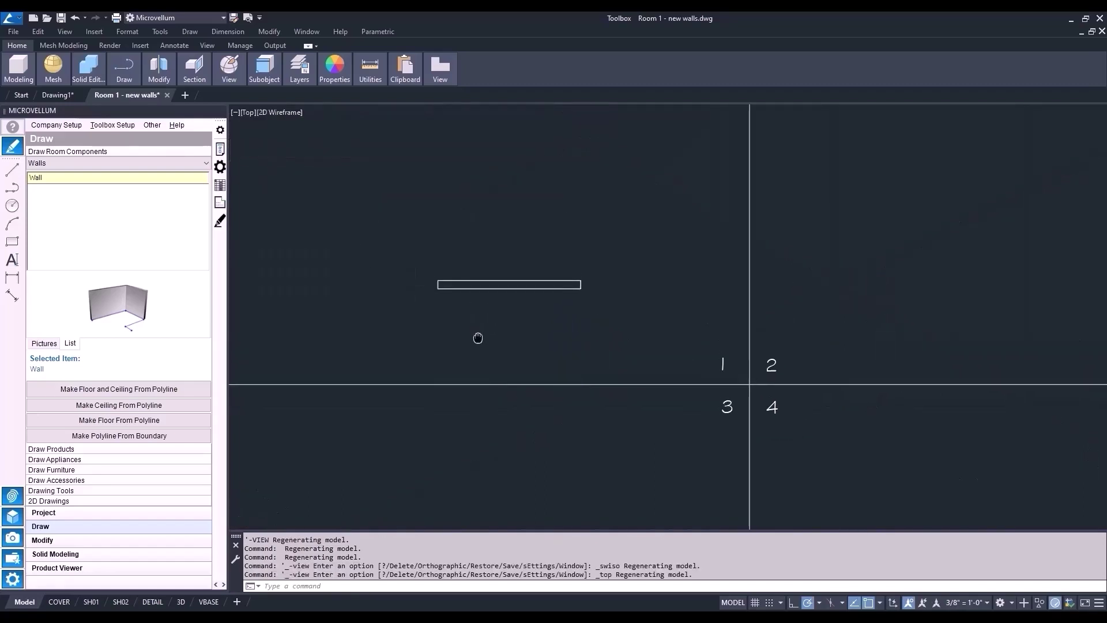
scroll(476, 336, "down", 2)
right_click(122, 184)
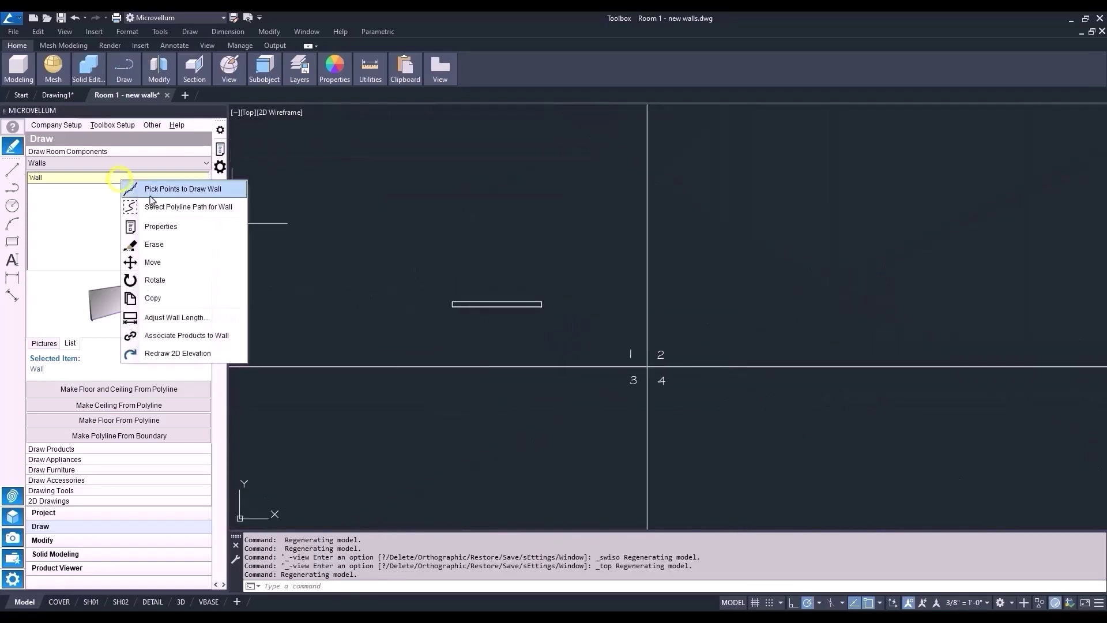
left_click(160, 187)
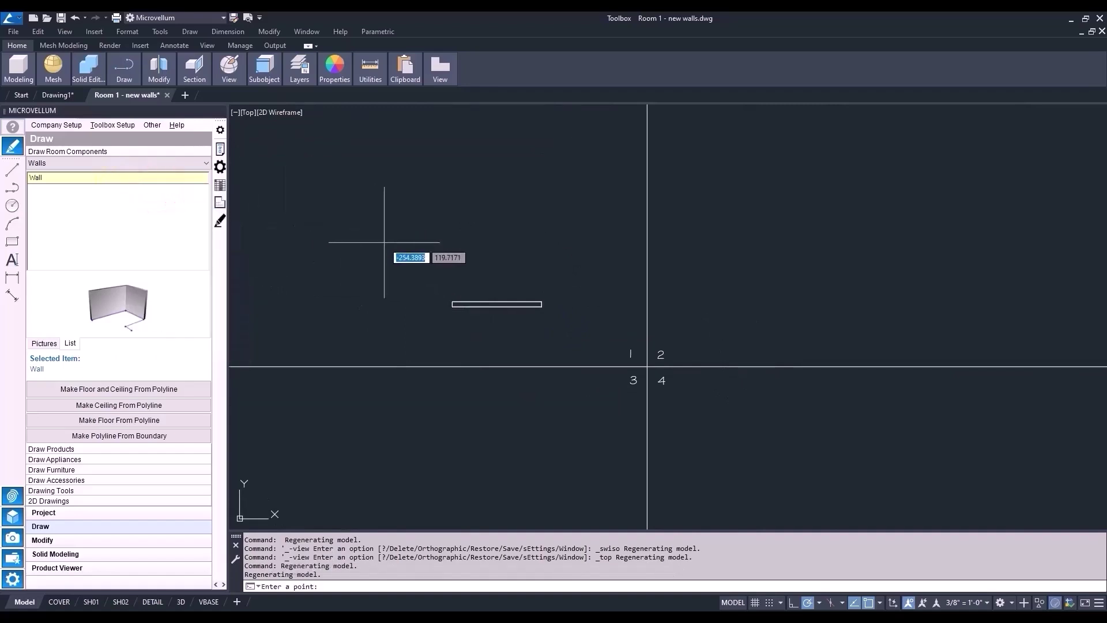
left_click(398, 235)
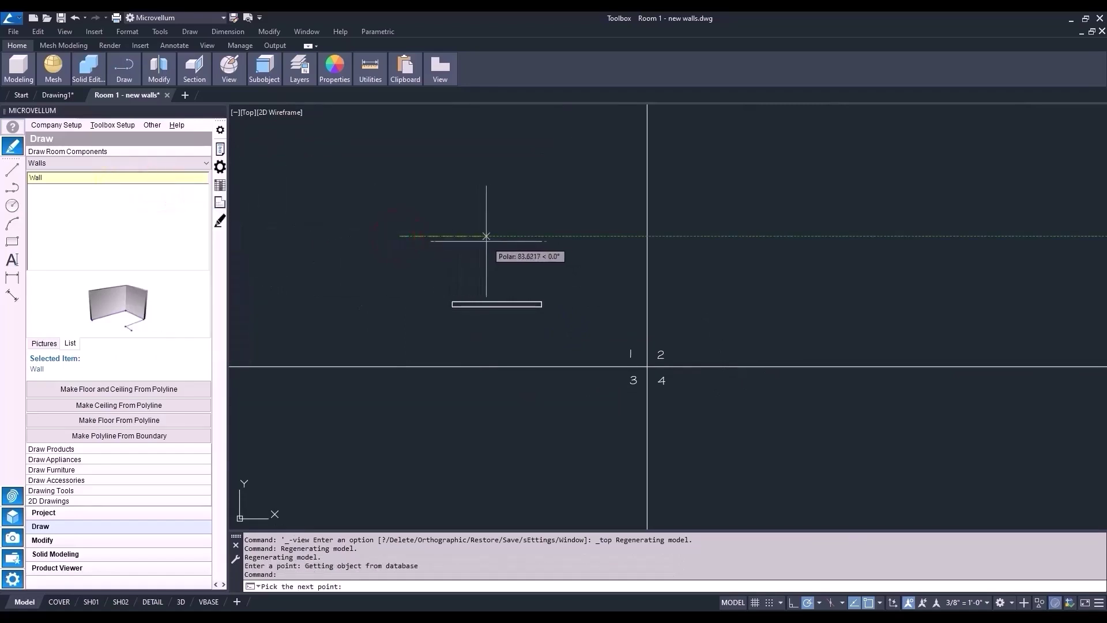
left_click(507, 235)
left_click(507, 266)
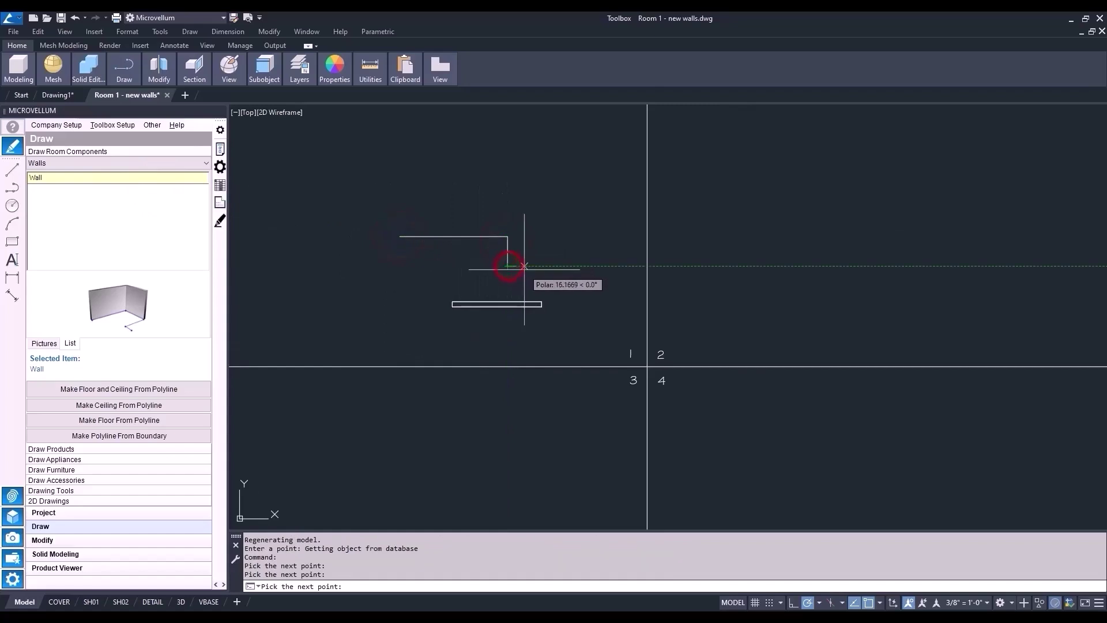
key("Return")
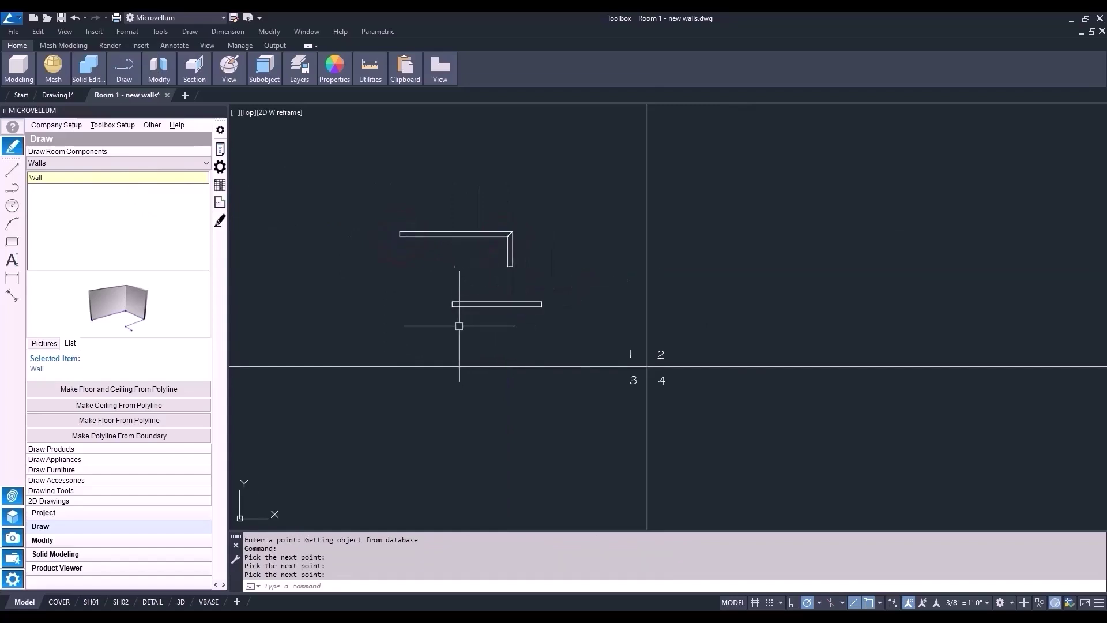
- Draw a six-segment zigzag wall above the L-shaped wall in quadrant 1, alternating angled and horizontal segments from left to right
right_click(80, 179)
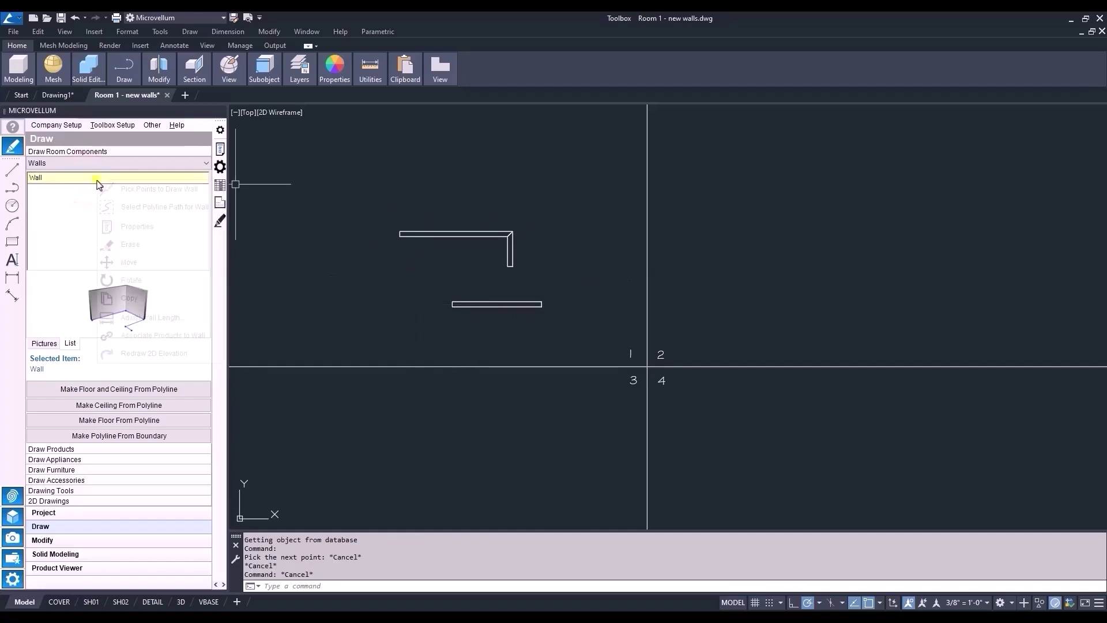
left_click(131, 190)
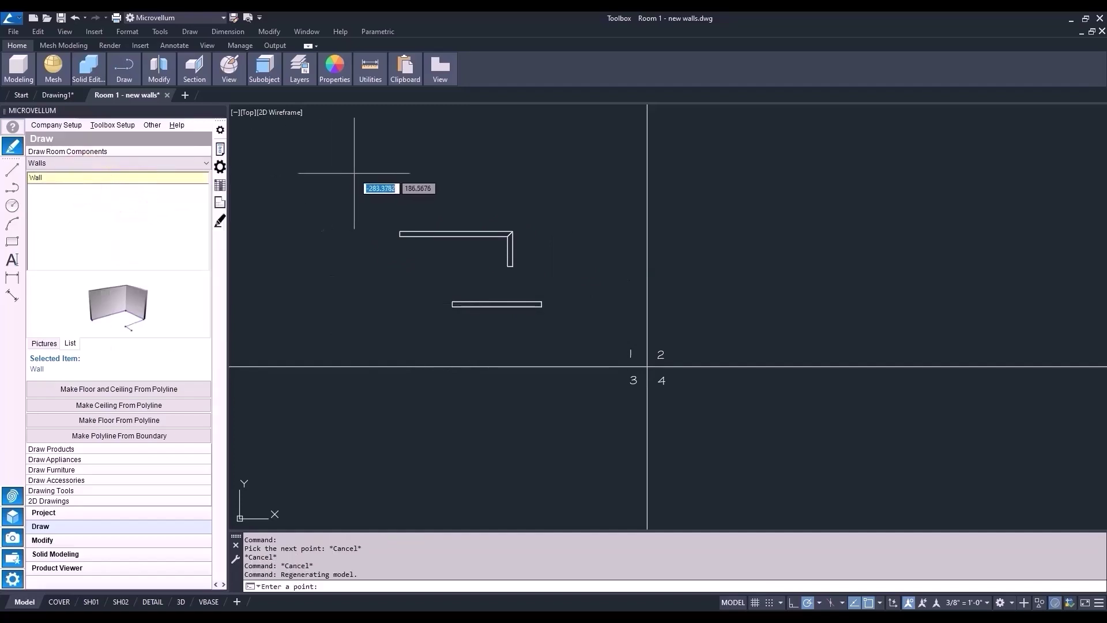
left_click(395, 131)
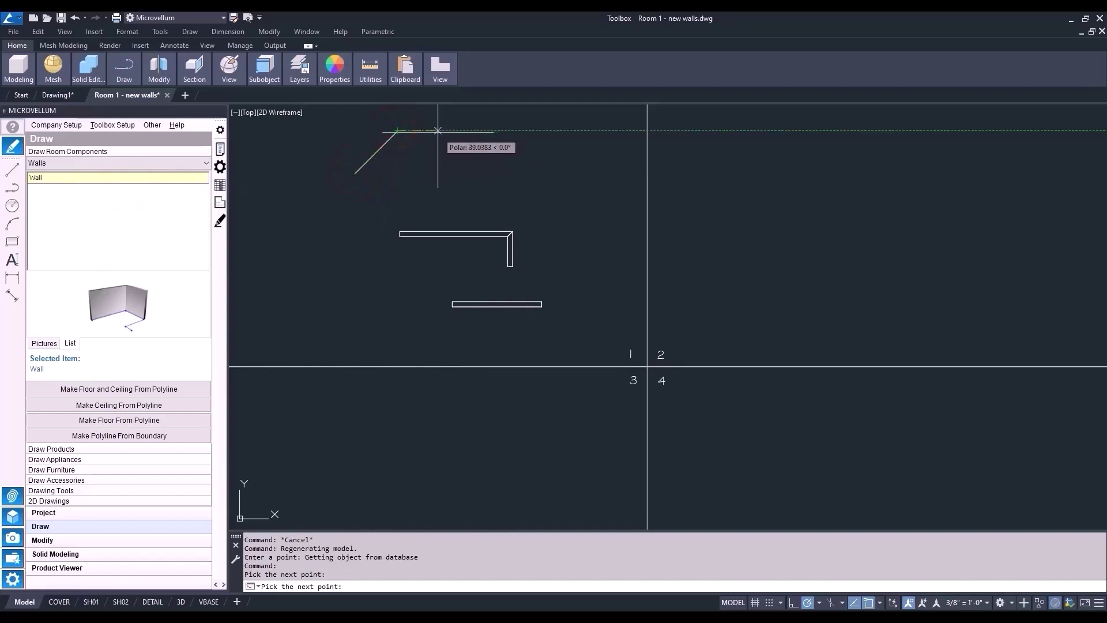
left_click(417, 150)
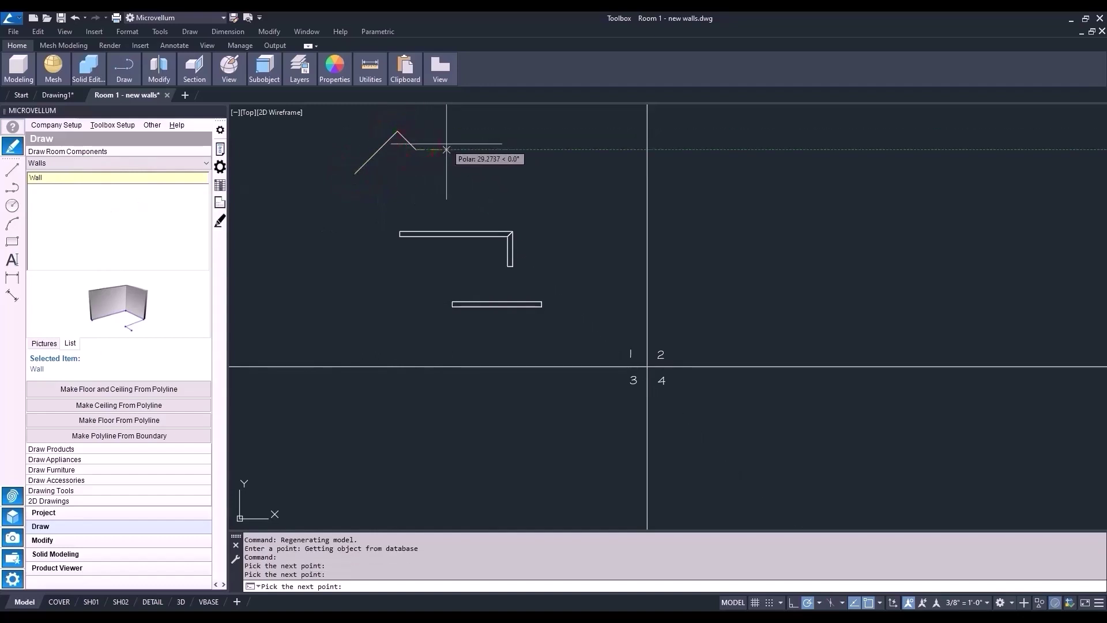
left_click(447, 150)
left_click(474, 121)
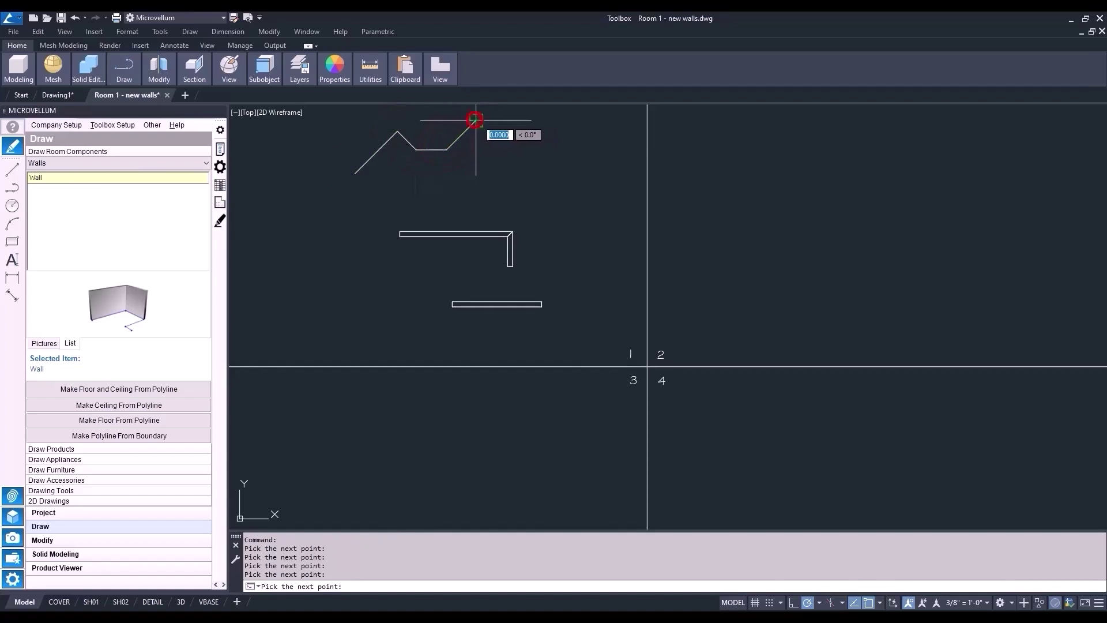
left_click(494, 121)
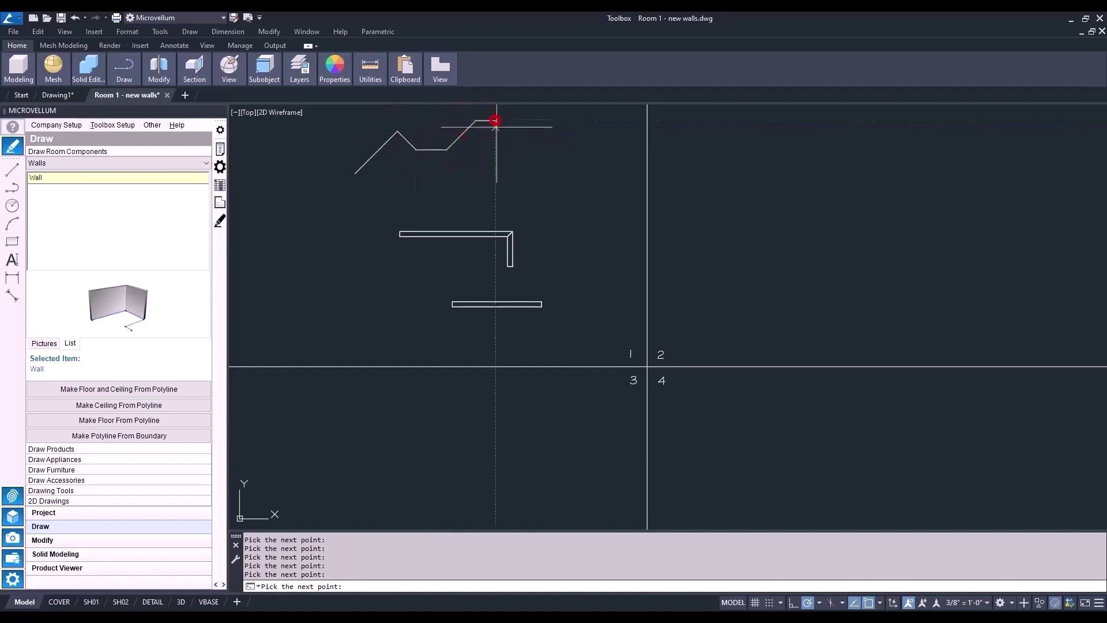
left_click(537, 166)
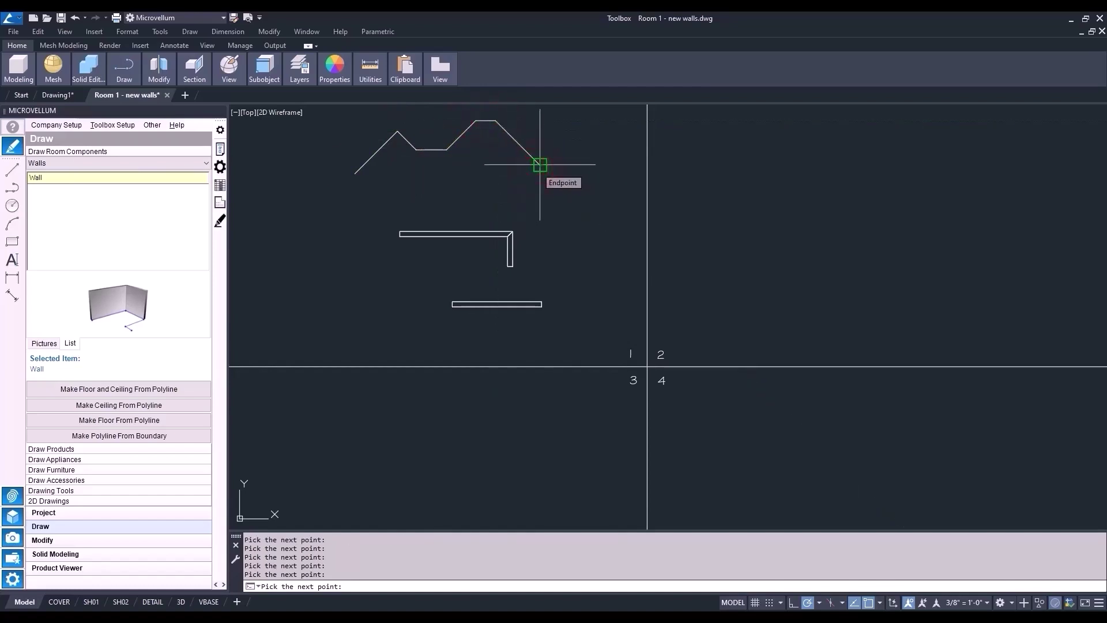
key("Return")
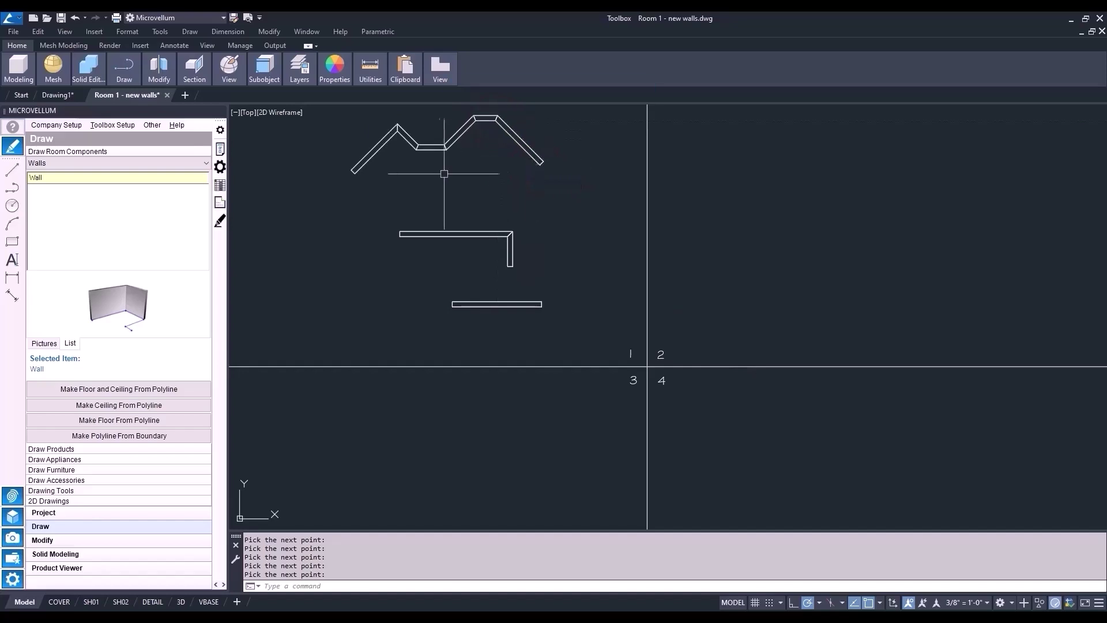
- Draw a three-sided wall open to the left, beside the existing quadrant 1 walls, picking its corners clockwise from the upper left
middle_click_drag(425, 170, 432, 200)
scroll(435, 198, "up", 2)
scroll(442, 279, "down", 2)
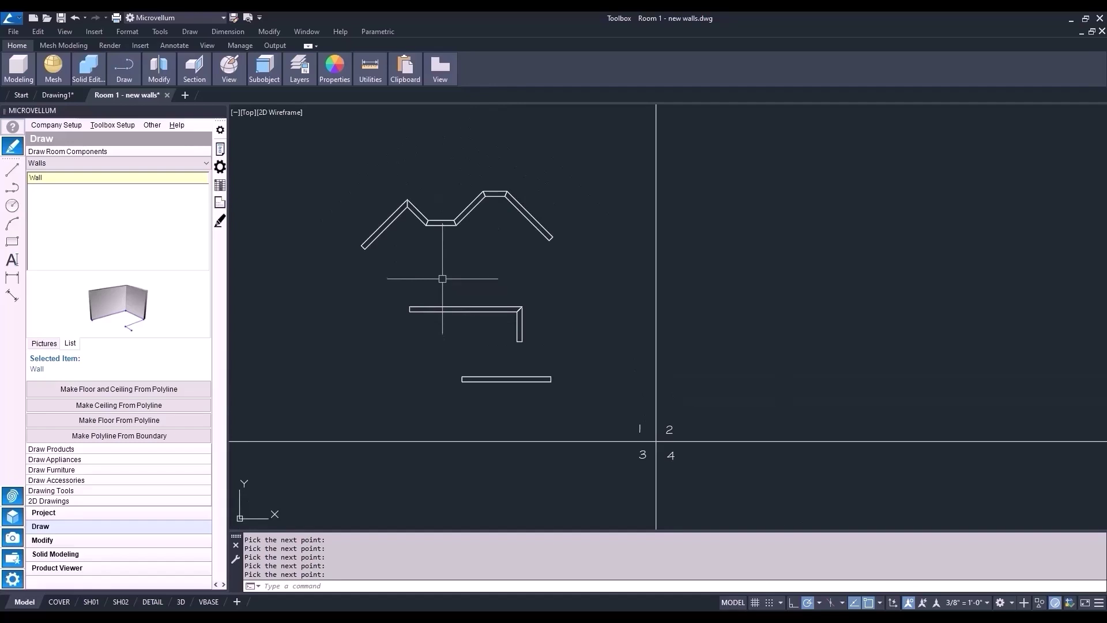
right_click(102, 179)
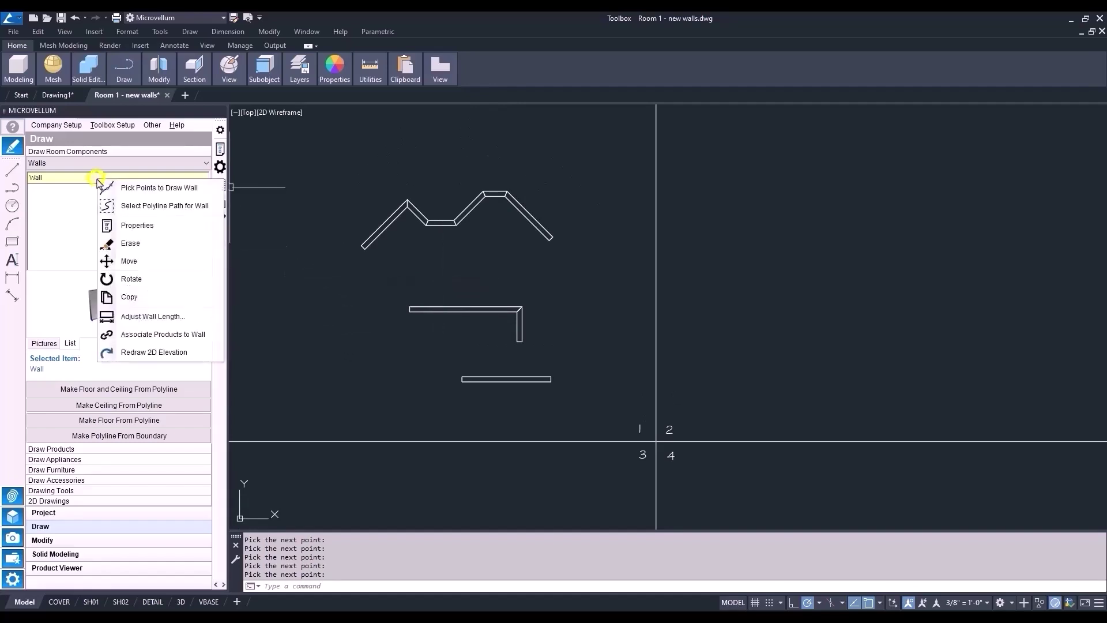
left_click(139, 188)
scroll(412, 267, "down", 3)
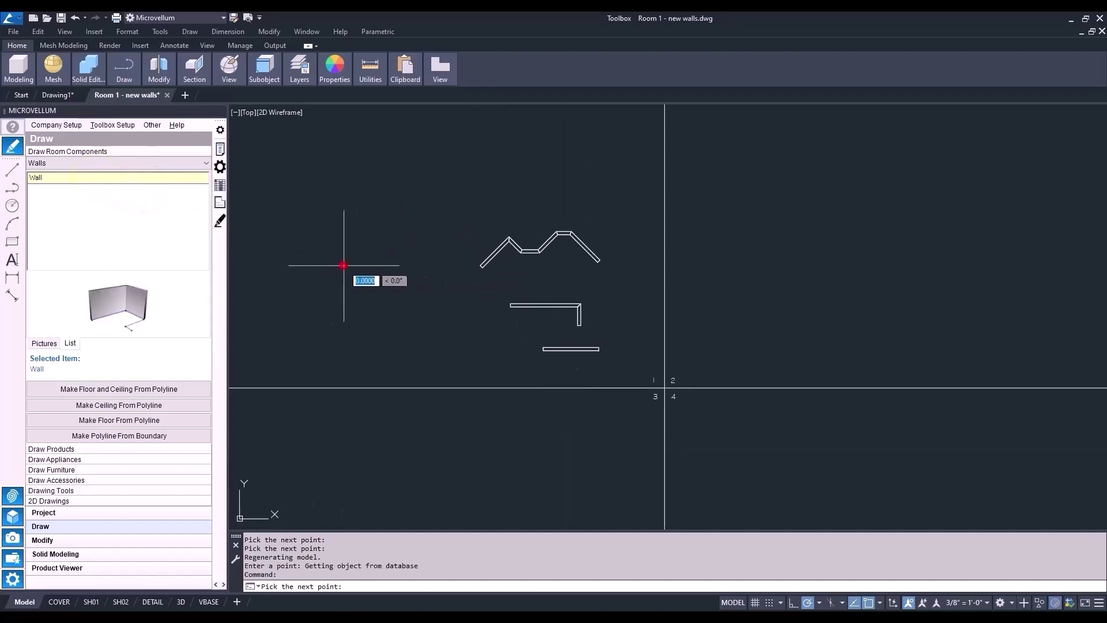
left_click(399, 265)
left_click(399, 317)
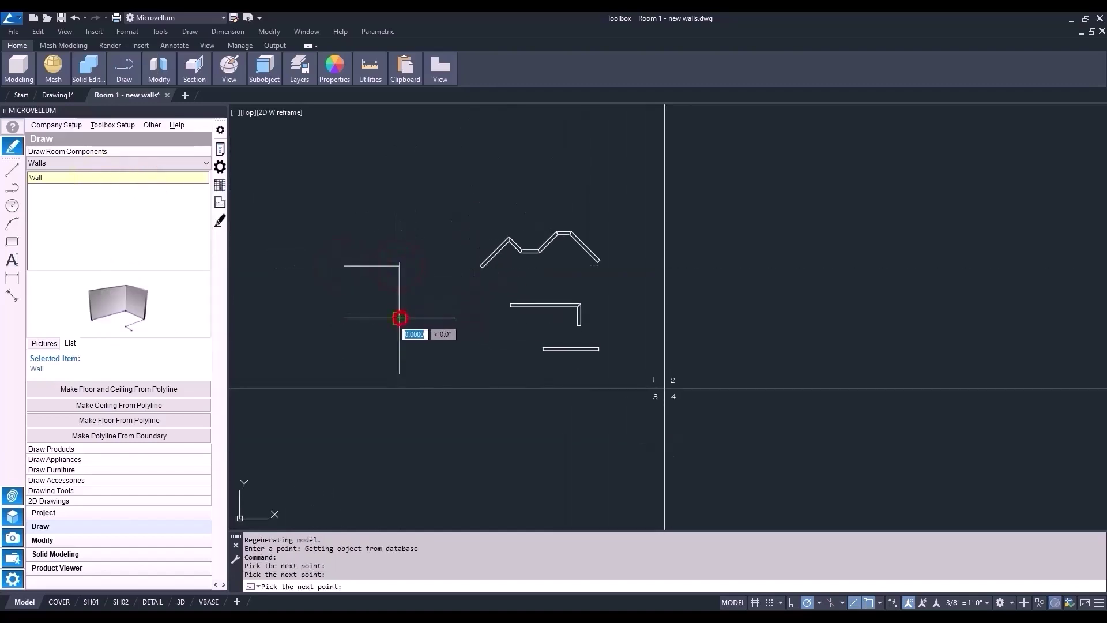
left_click(349, 318)
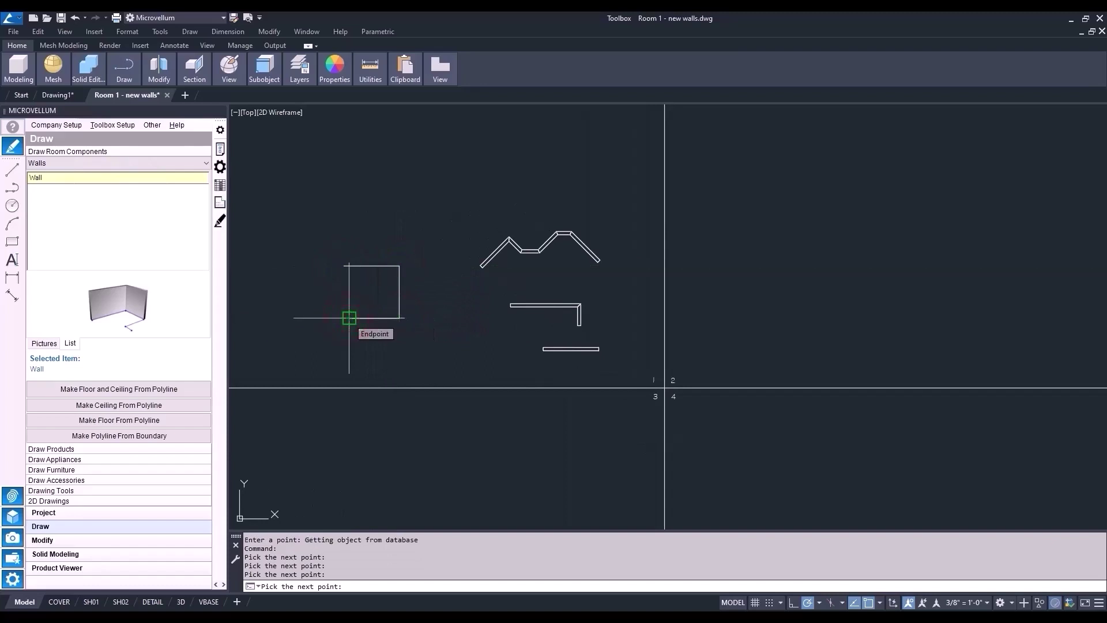
key("Return")
scroll(315, 327, "up", 2)
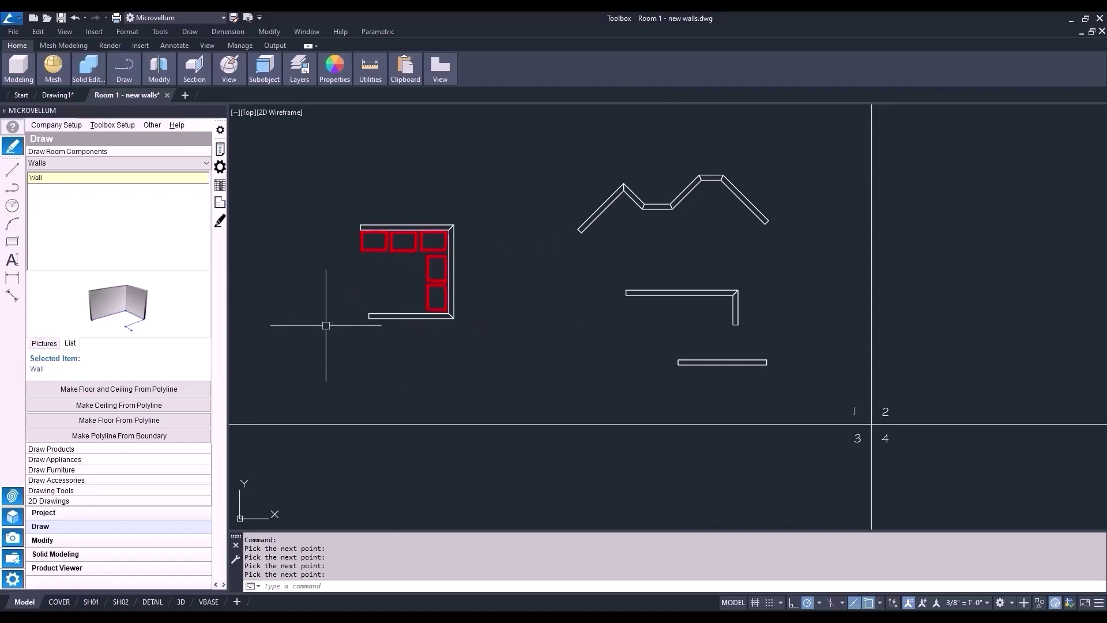
middle_click_drag(521, 326, 444, 338)
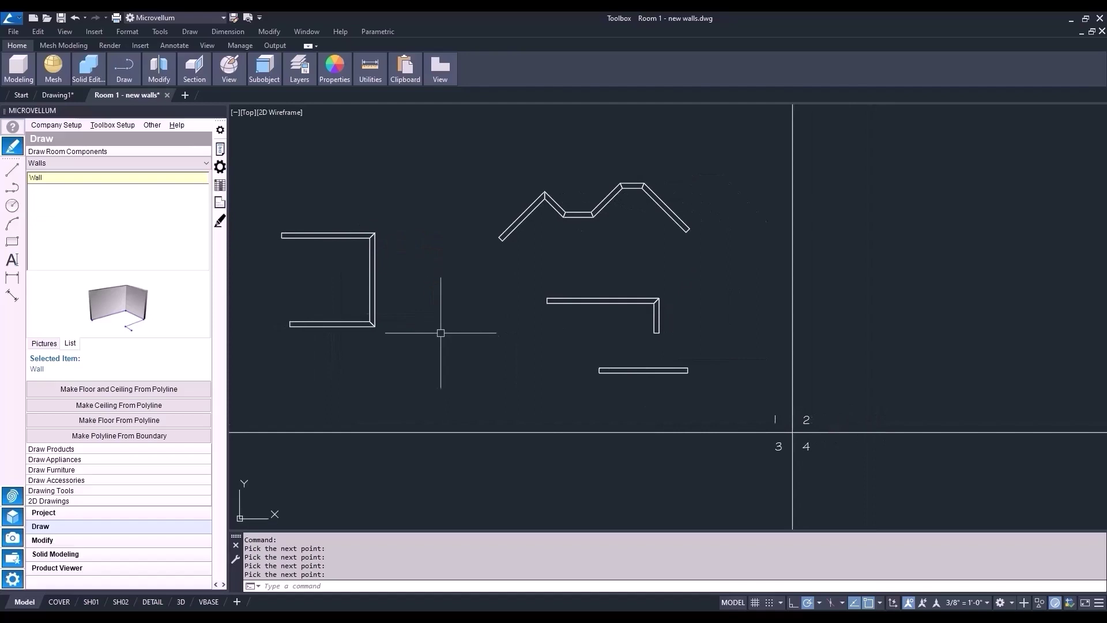
- Erase the zigzag, L-shaped, straight and three-sided walls from quadrant 1
scroll(426, 333, "down", 2)
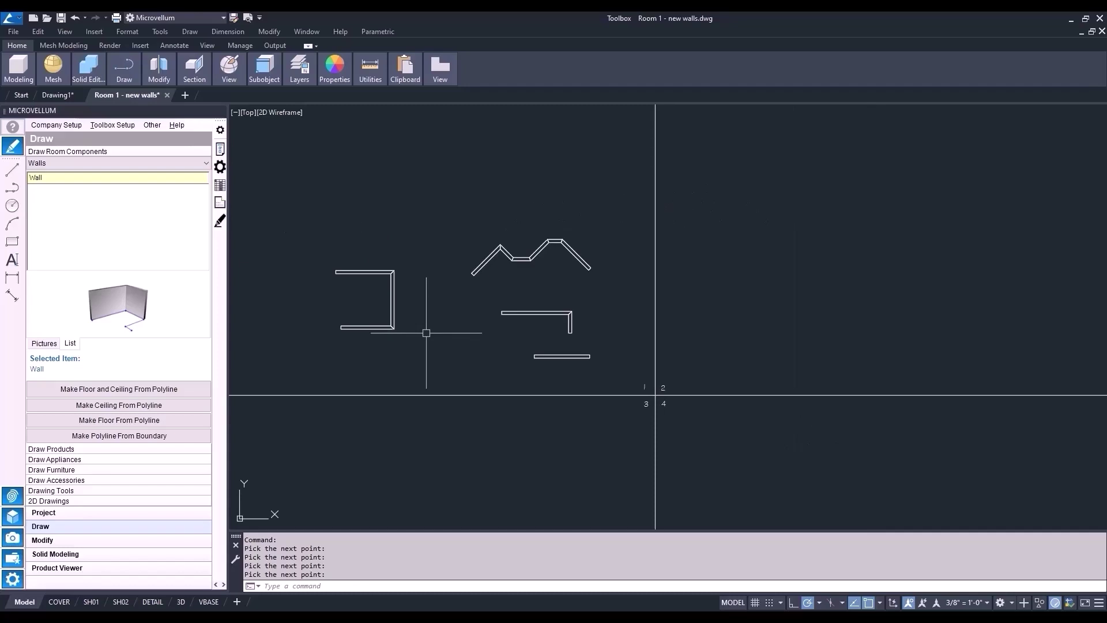
left_click(65, 540)
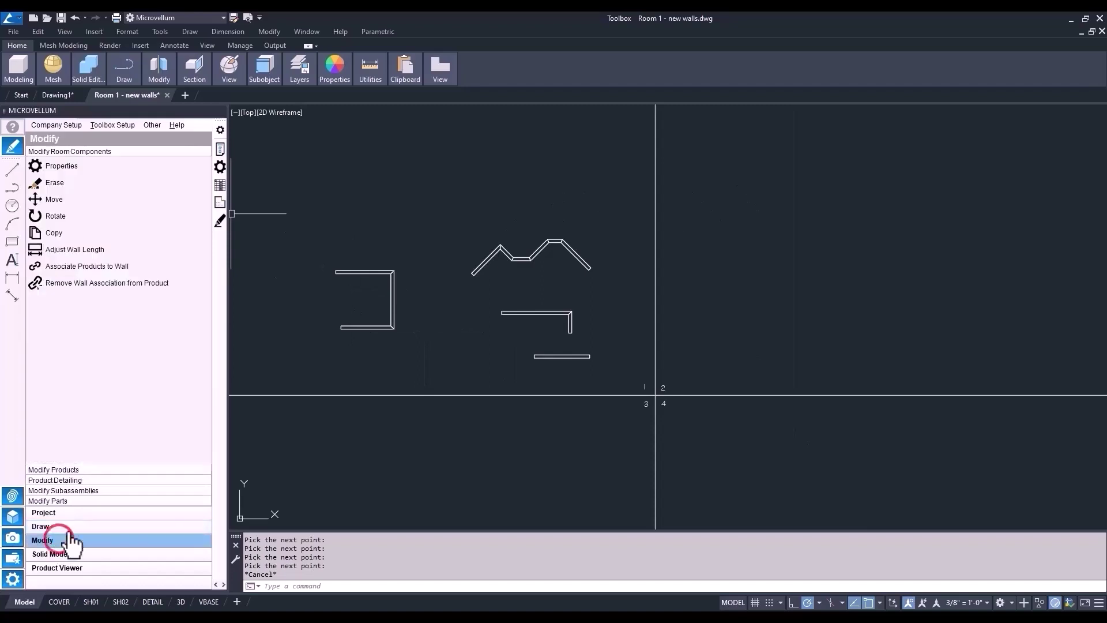
left_click(66, 185)
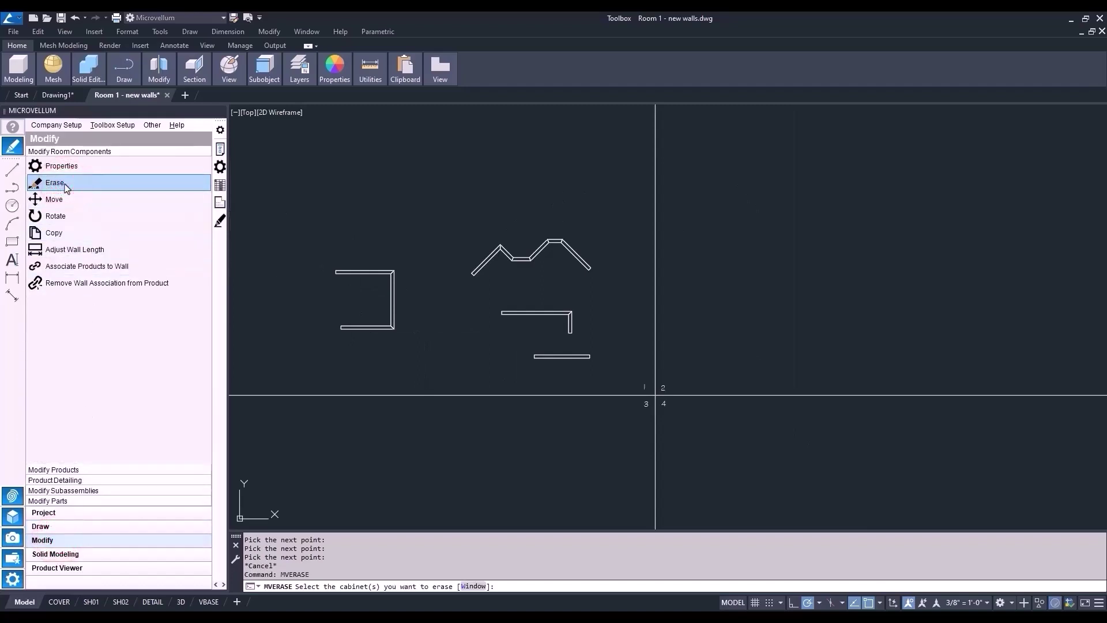
left_click(483, 260)
left_click(502, 249)
left_click(522, 257)
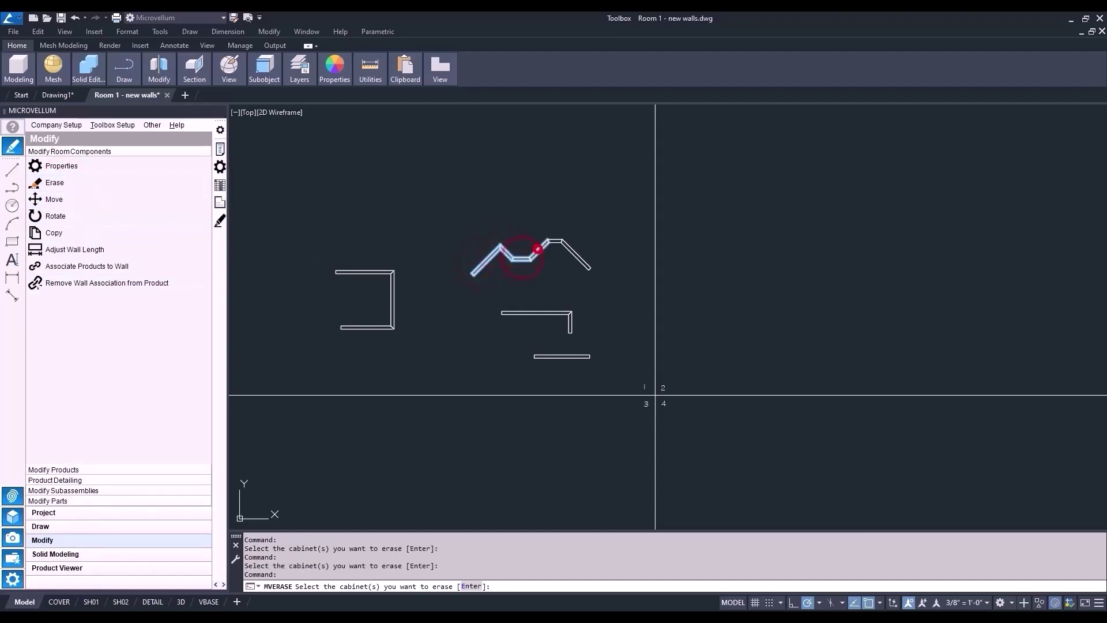
left_click(541, 247)
left_click(569, 248)
left_click(546, 314)
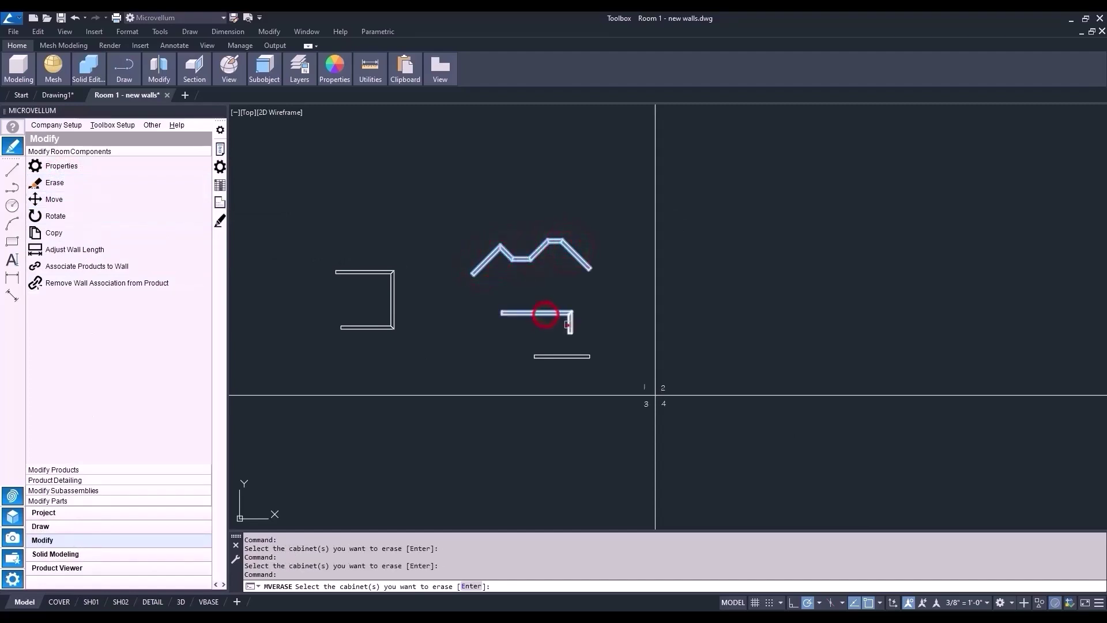
left_click(570, 323)
left_click(554, 356)
left_click(367, 272)
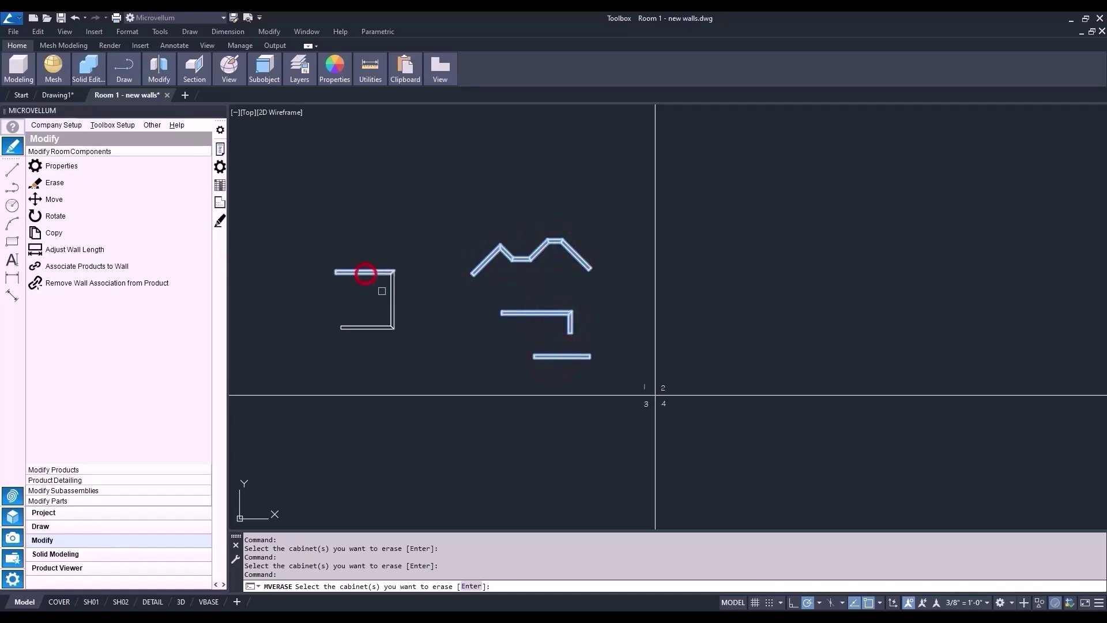
left_click(390, 294)
left_click(361, 326)
key("Return")
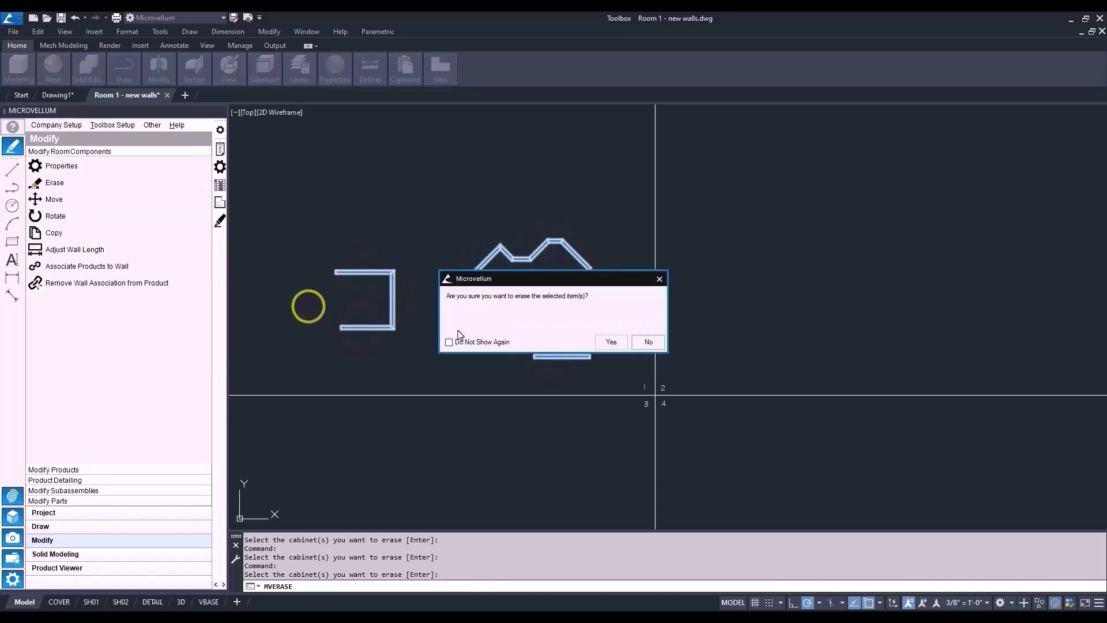
left_click(610, 342)
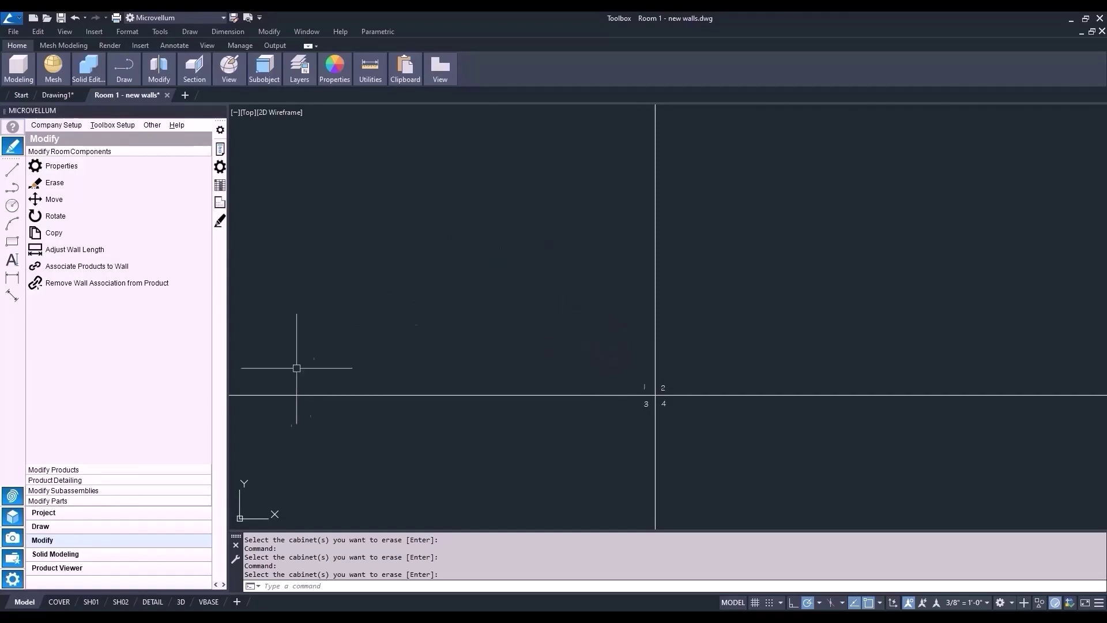
- Draw a straight horizontal wall 100 long in quadrant 1 by picking a start point and entering the length
left_click(41, 526)
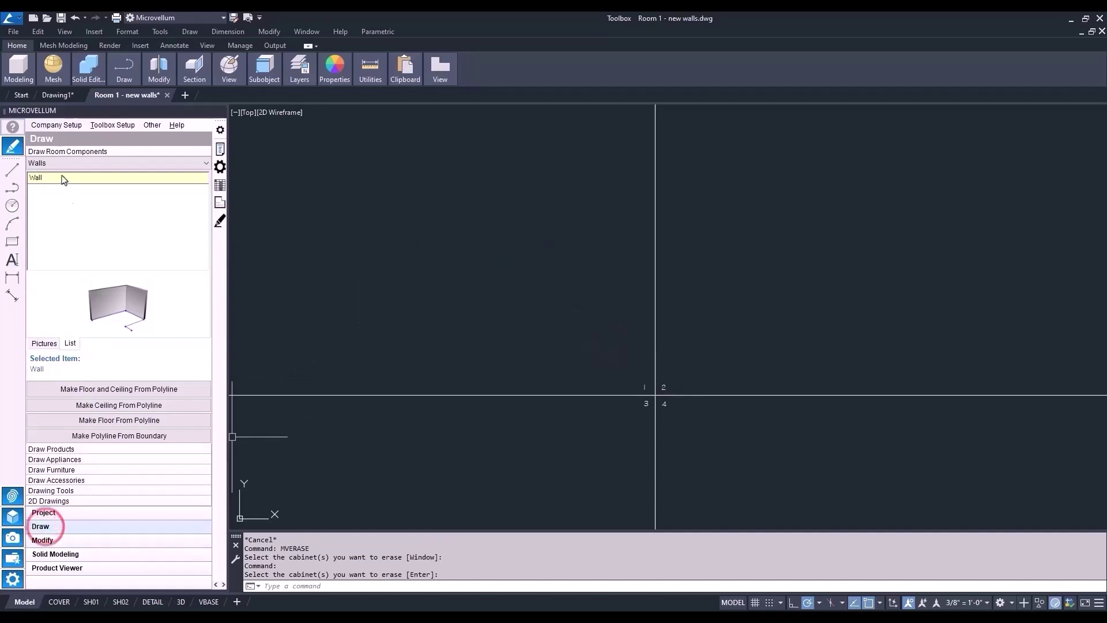
right_click(46, 186)
left_click(94, 191)
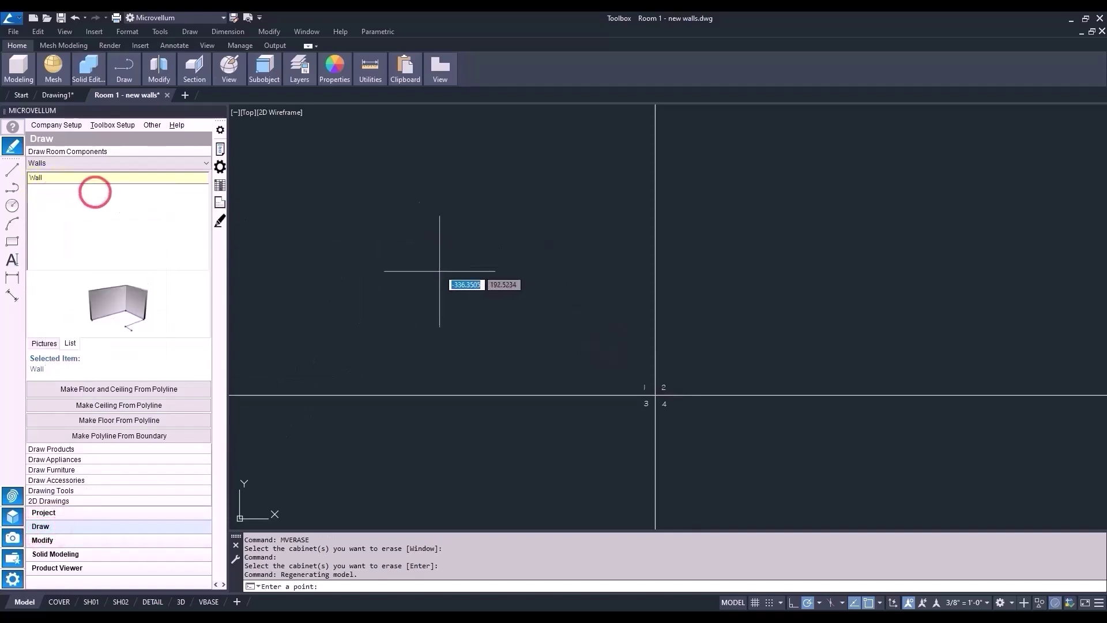
left_click(478, 330)
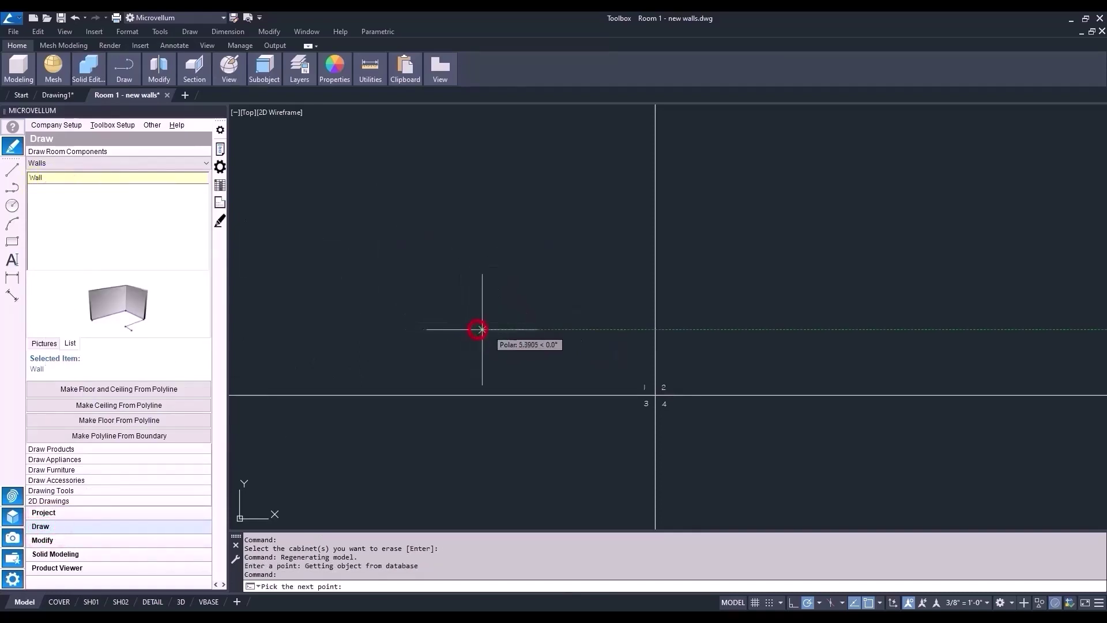
type("100")
key("Return")
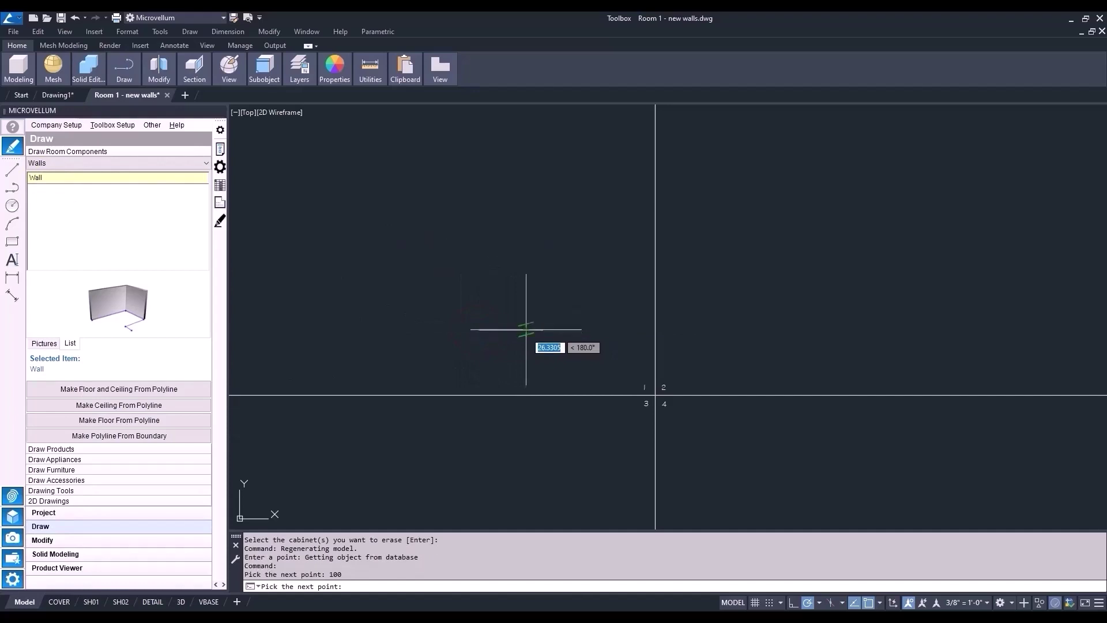
key("Return")
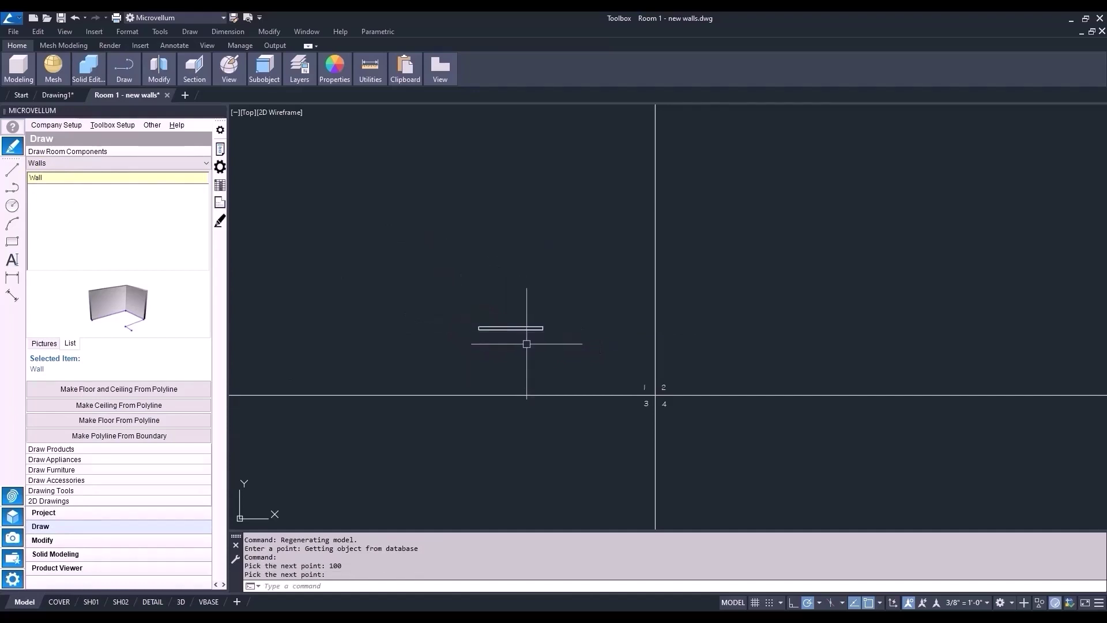
scroll(526, 344, "up", 2)
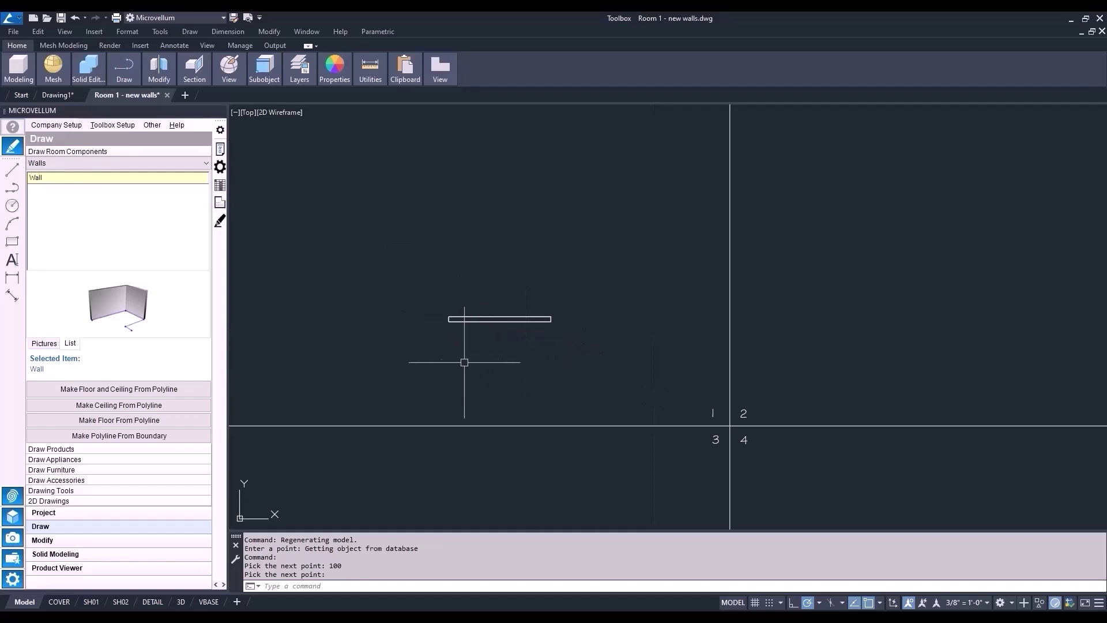
- Draw an L-shaped wall above the straight wall, with a horizontal leg of 100 to the right and a downward leg of 40
right_click(47, 182)
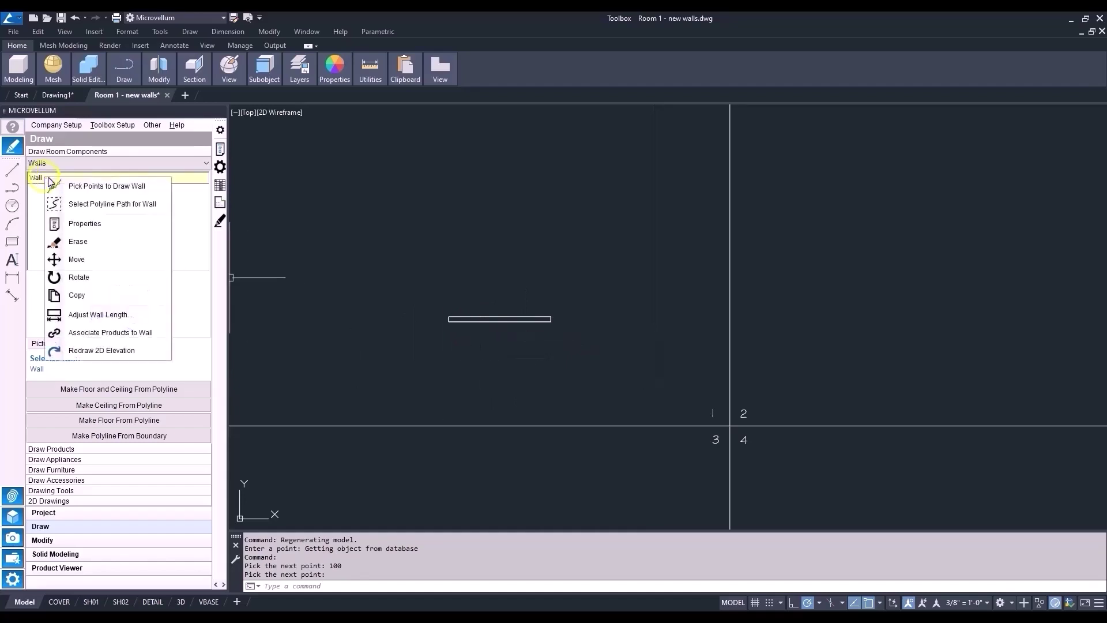
left_click(79, 192)
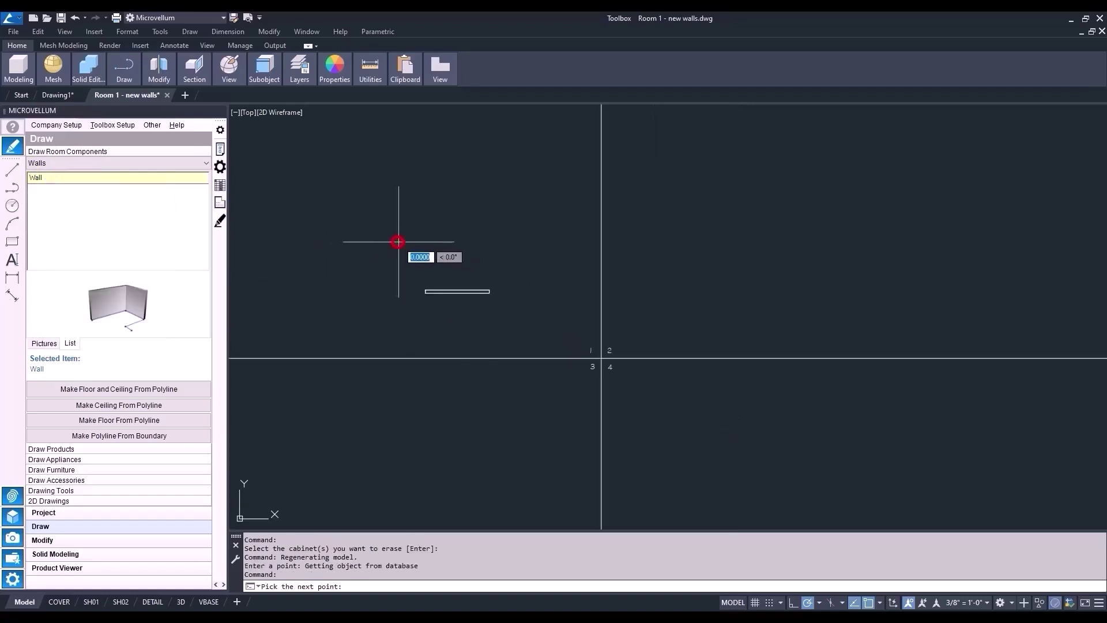
type("100")
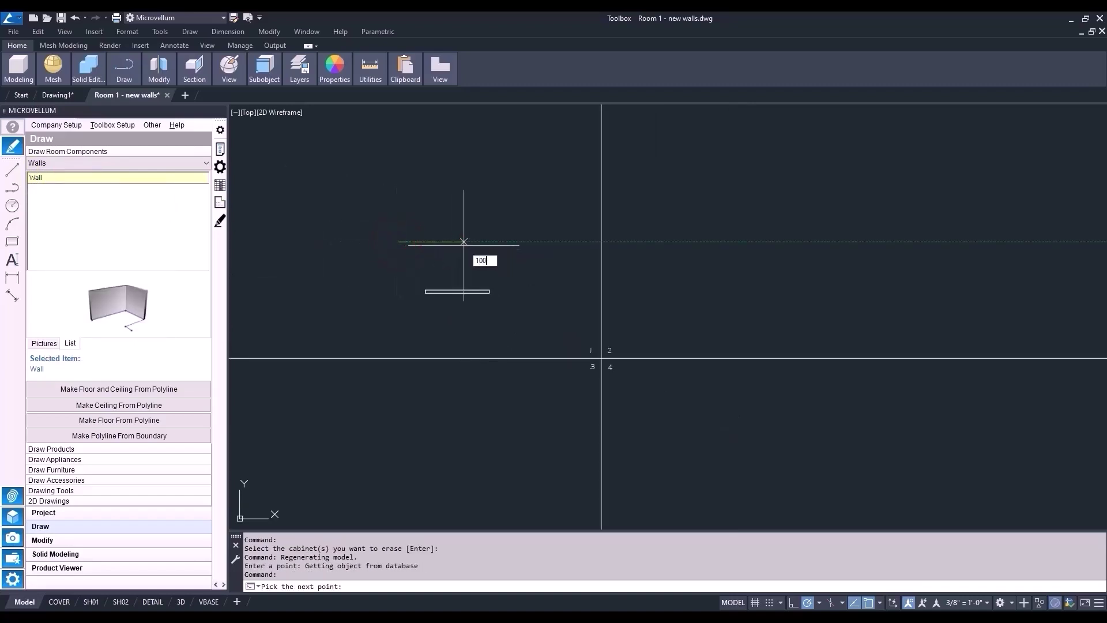
key("Return")
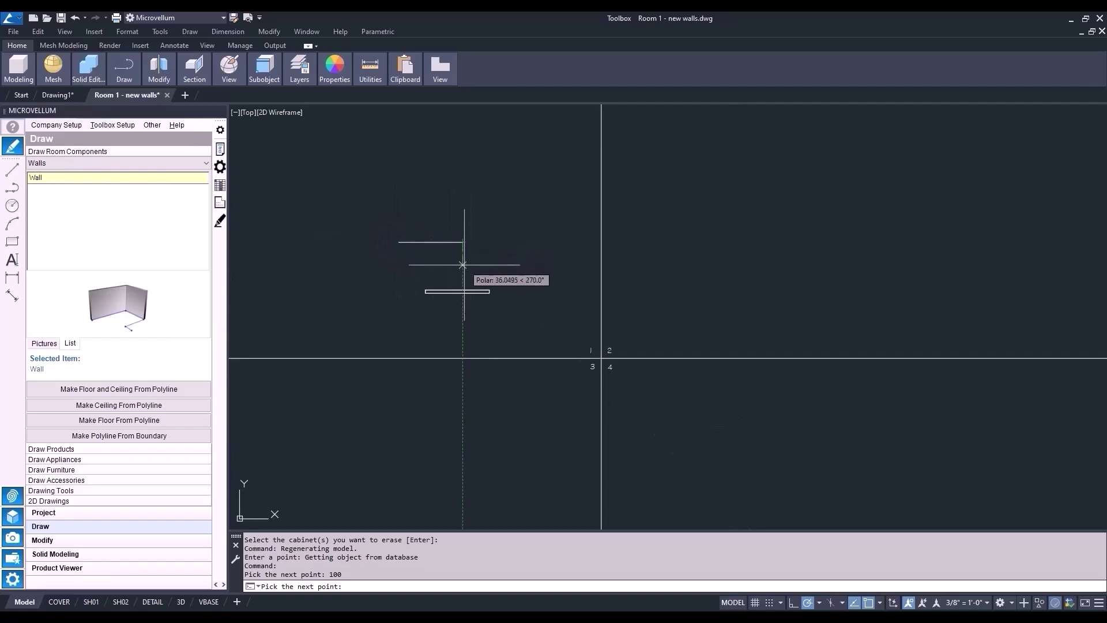
type("40")
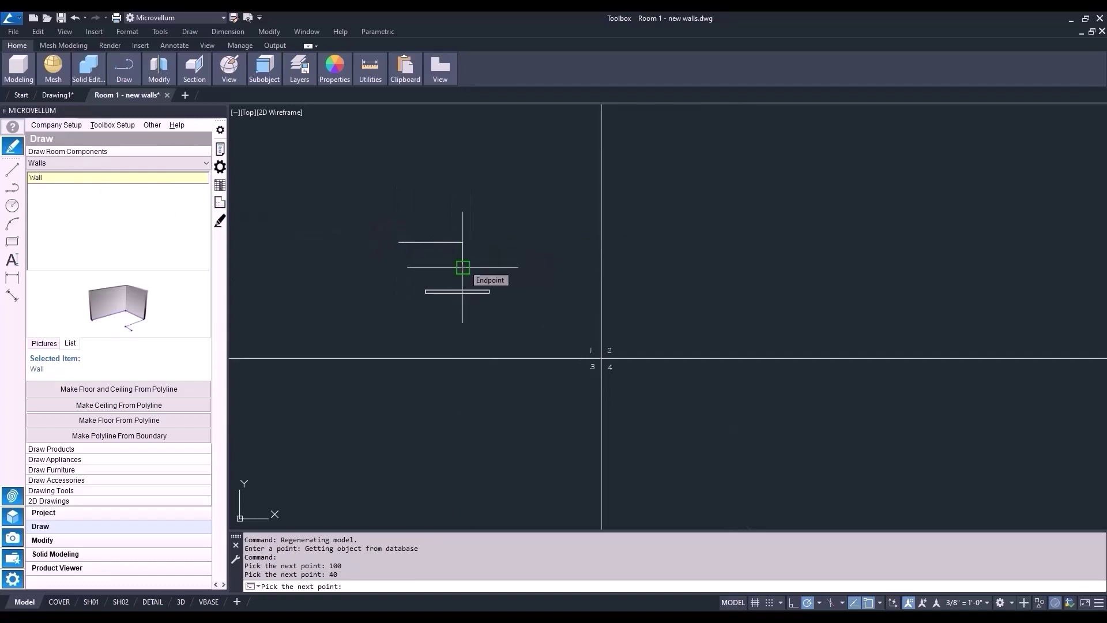
key("Return")
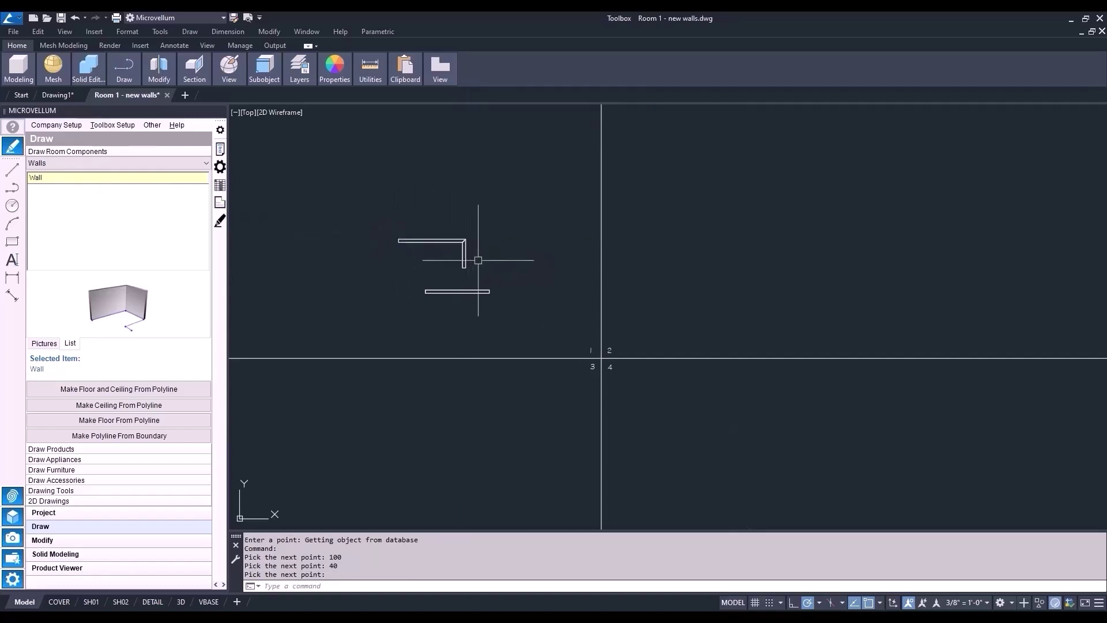
scroll(471, 262, "up", 2)
key("Escape")
middle_click_drag(485, 272, 548, 296)
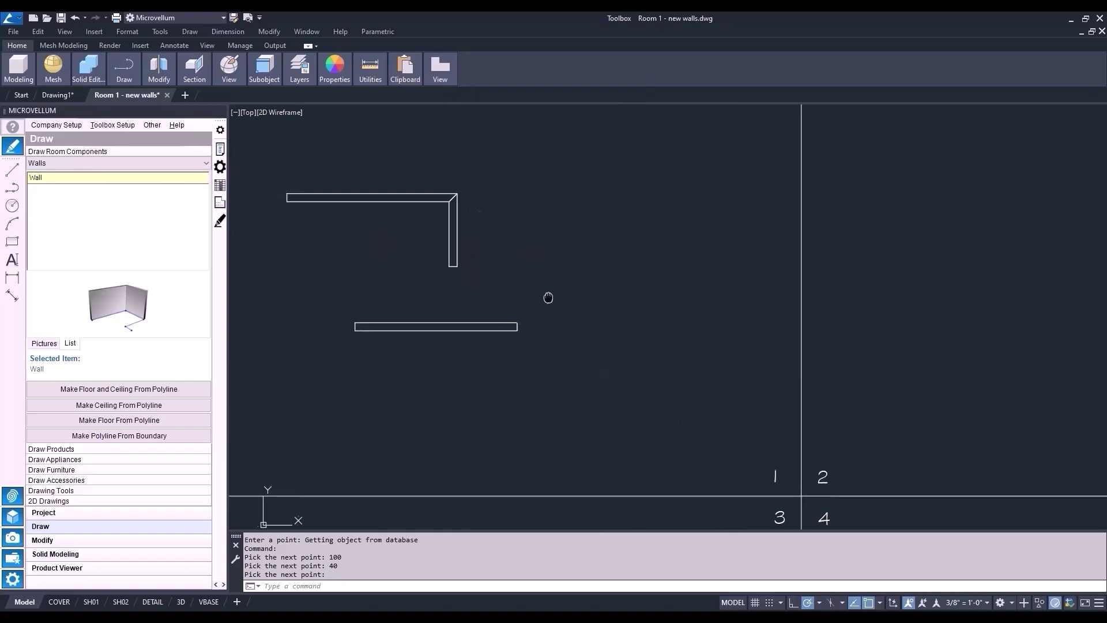
scroll(515, 400, "down", 1)
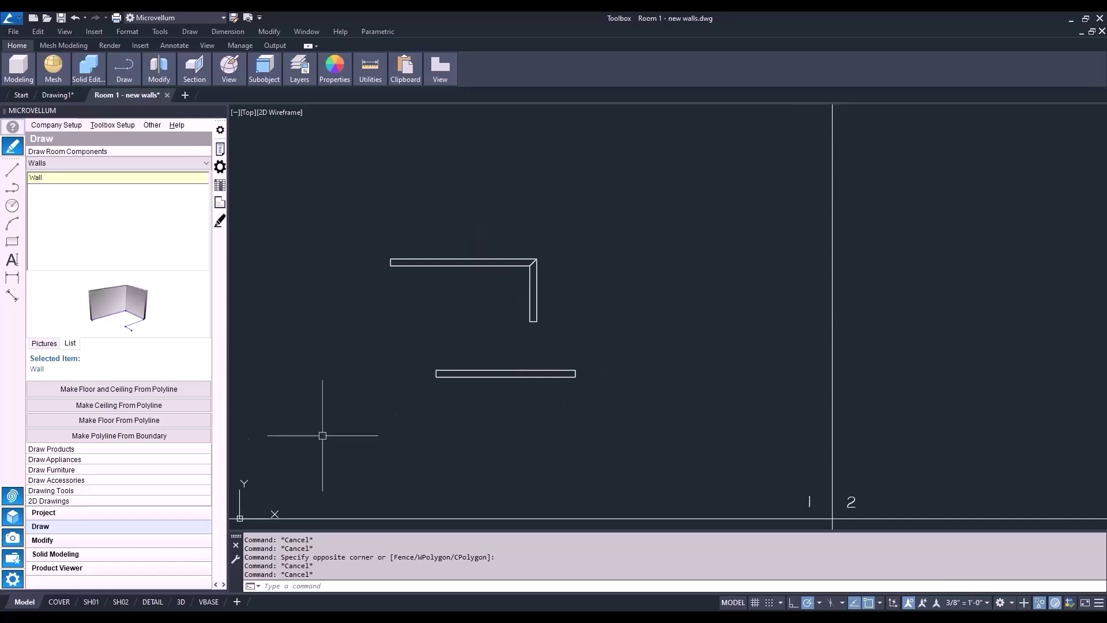
- Review the straight wall's obstruction, window, door and 2D drawing prompts, and set its width to 60
left_click(56, 542)
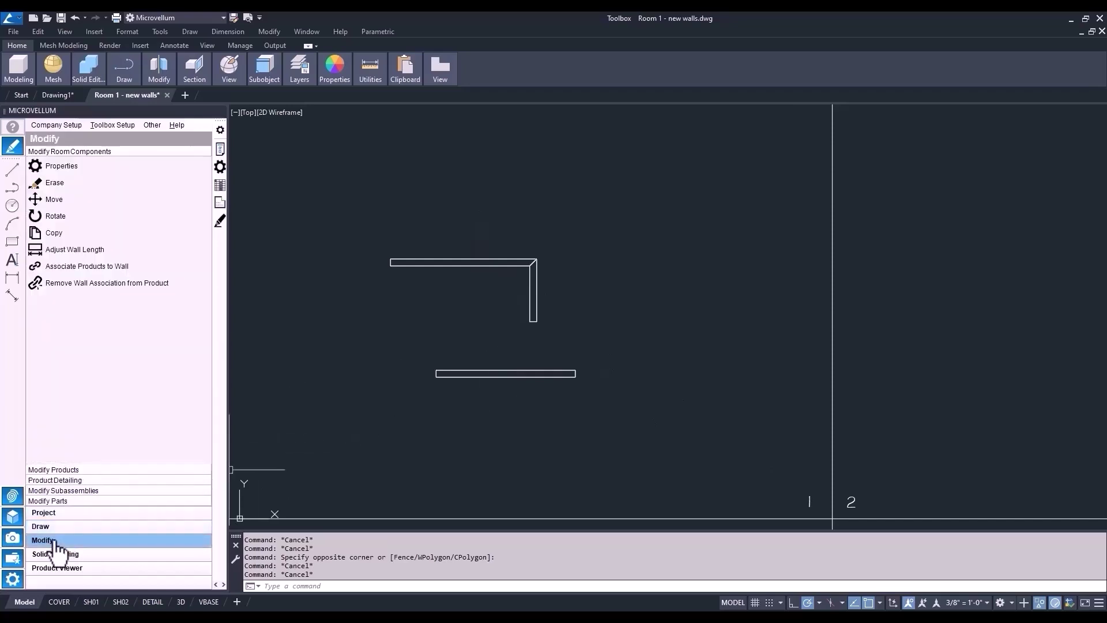
left_click(62, 167)
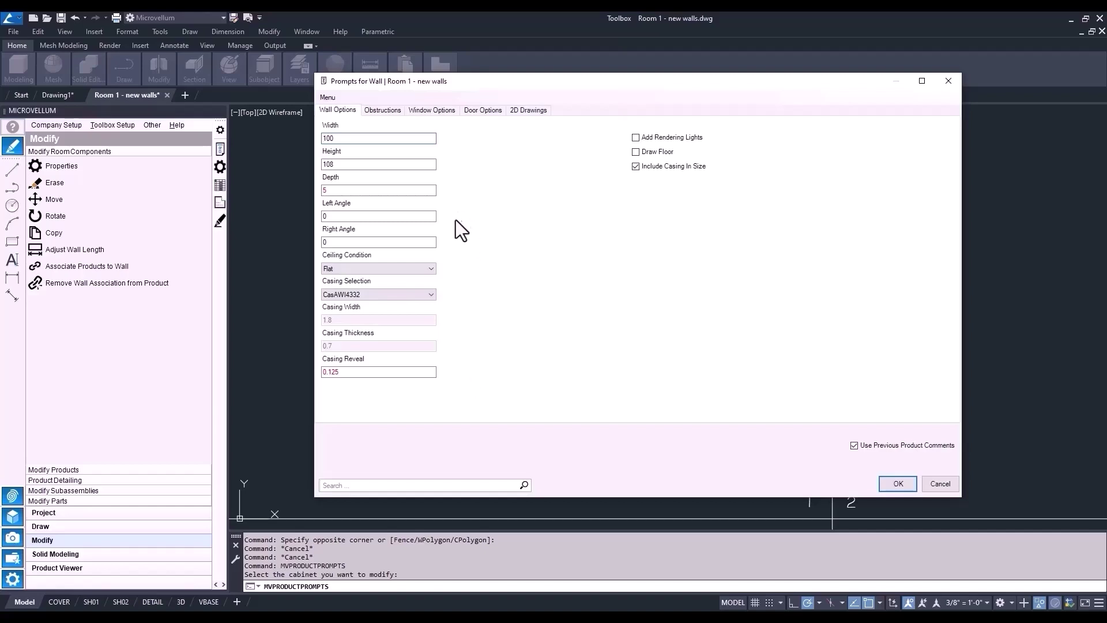
left_click(389, 112)
left_click(435, 112)
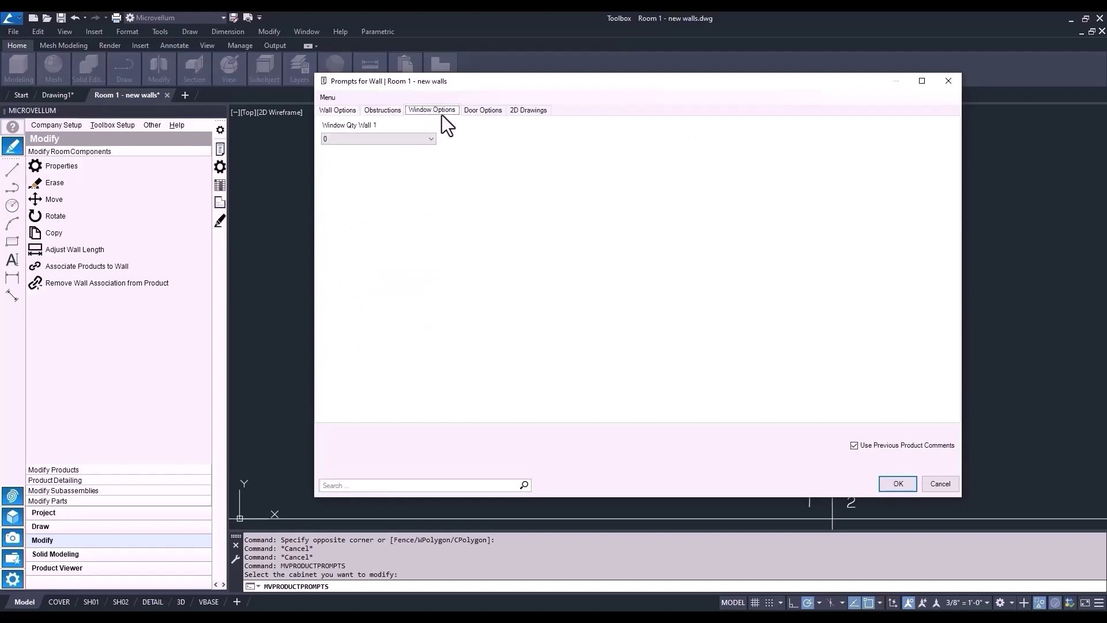
left_click(480, 112)
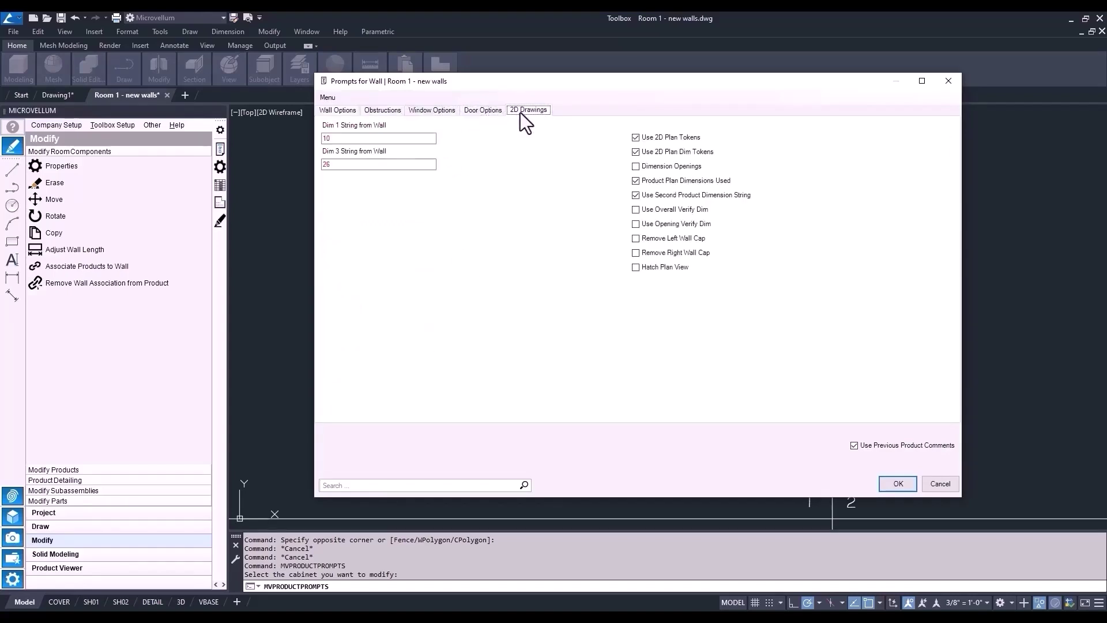
left_click(344, 110)
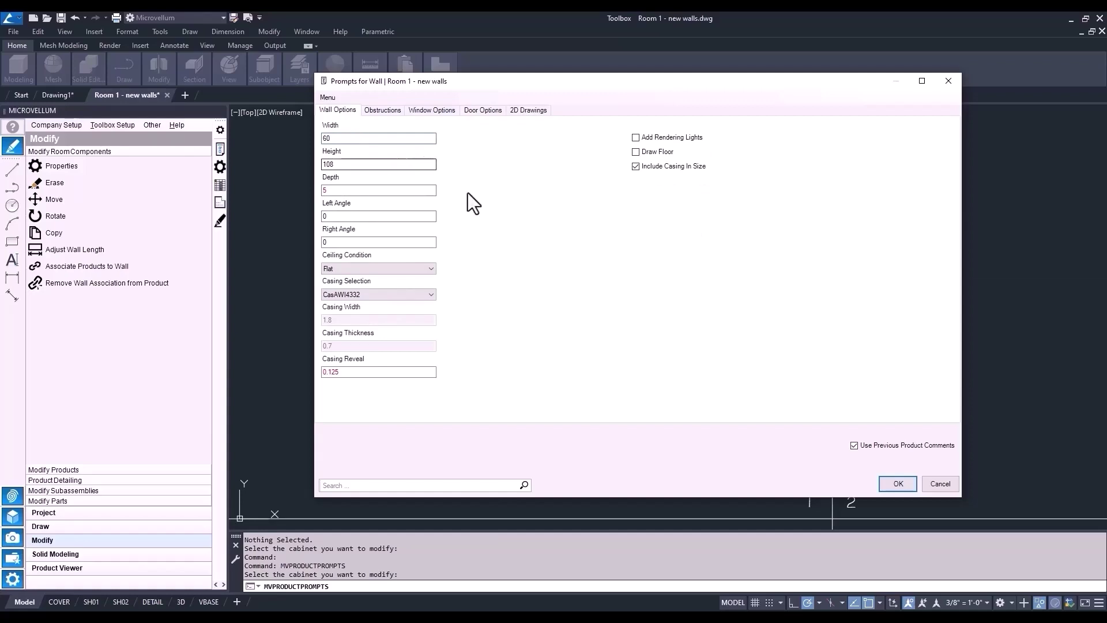
key("shift+Tab")
left_click(897, 484)
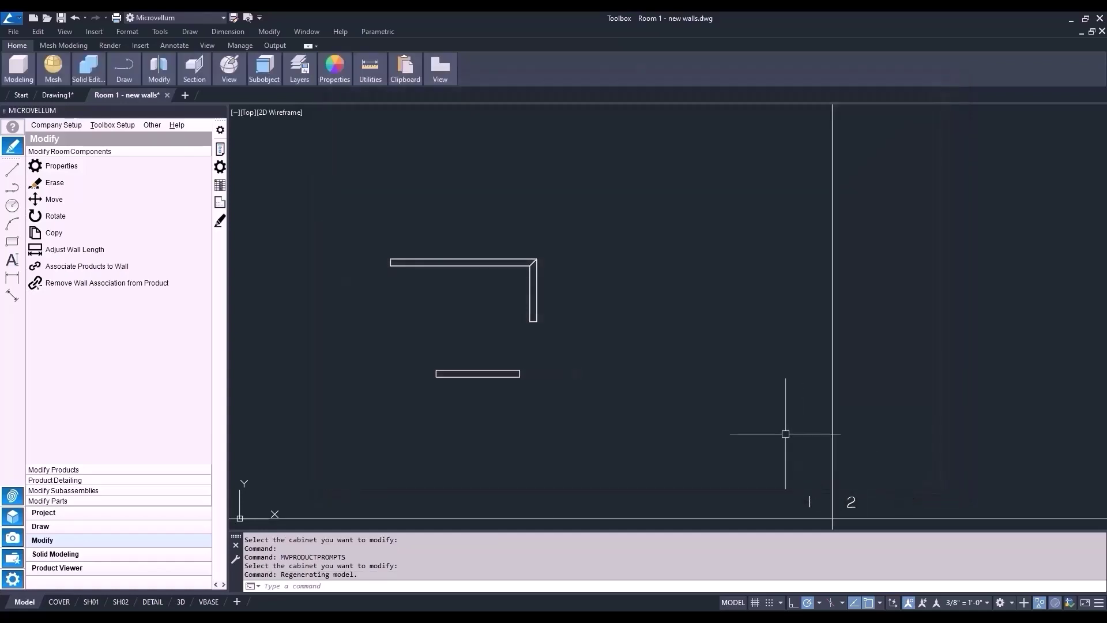
scroll(457, 372, "up", 2)
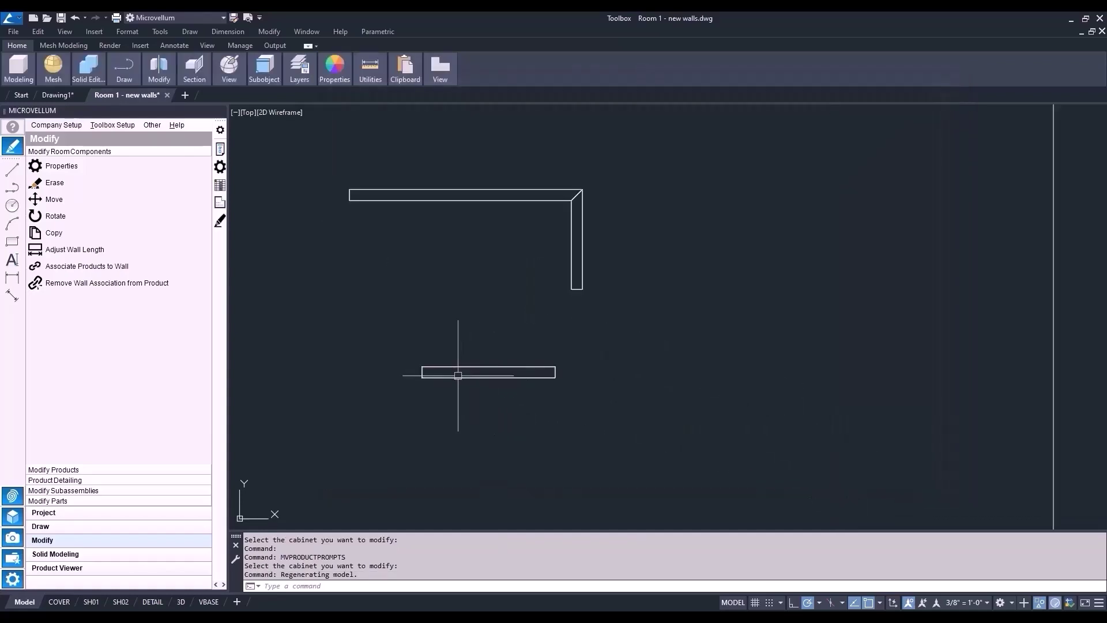
scroll(458, 375, "up", 2)
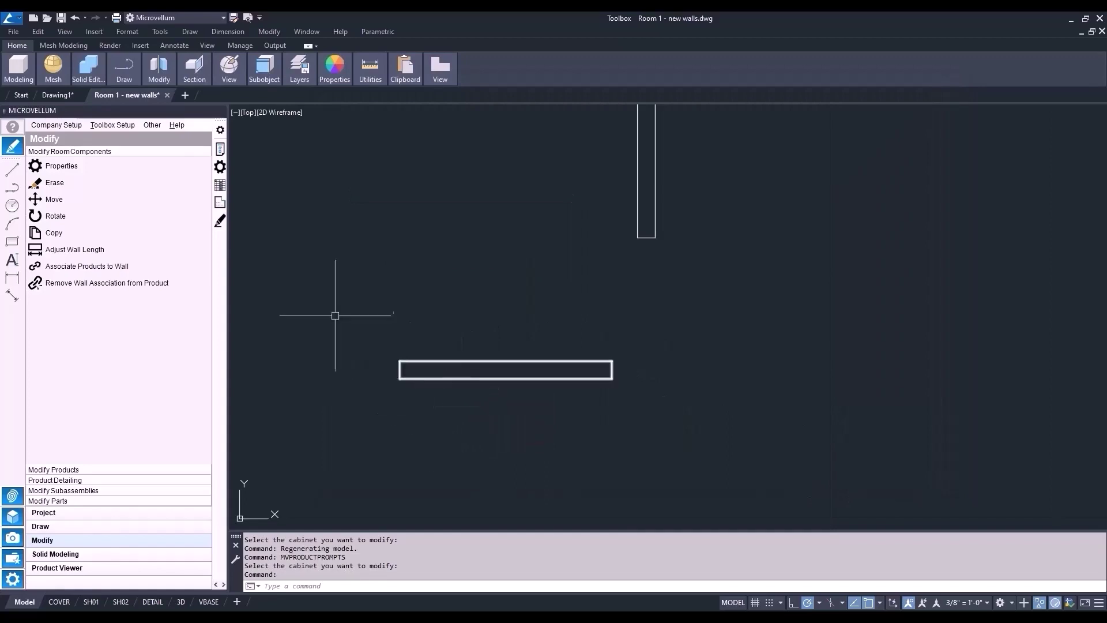
key("Escape")
key("Escape")
key("Escape")
key("Escape")
key("Escape")
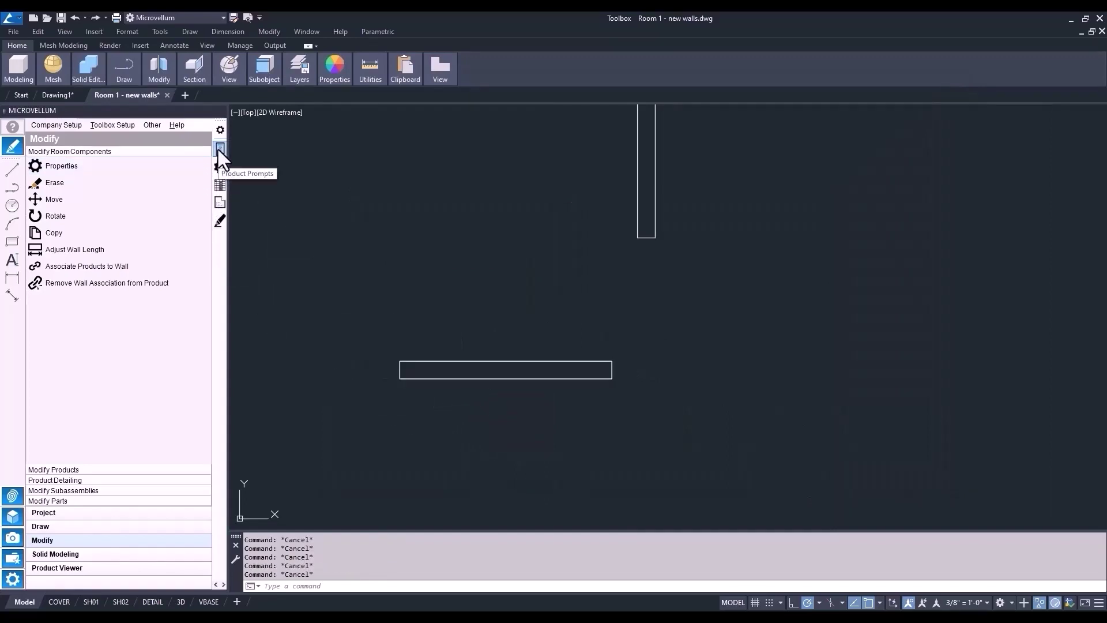
- Set the straight wall's width back to 100 through its product prompts
left_click(217, 150)
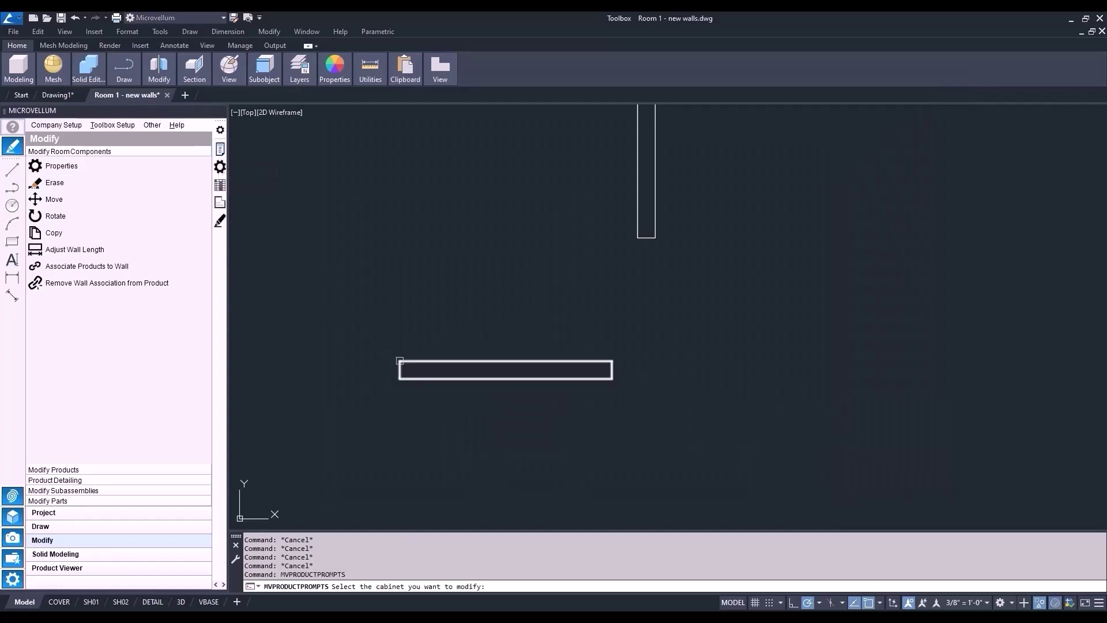
left_click(403, 362)
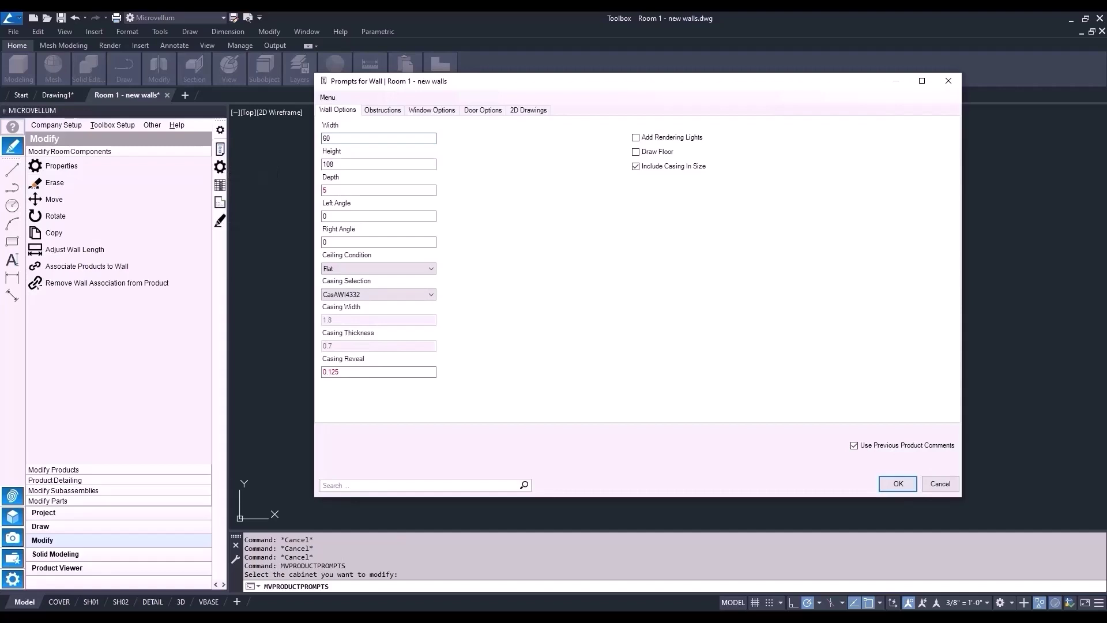
double_click(353, 139)
left_click(898, 484)
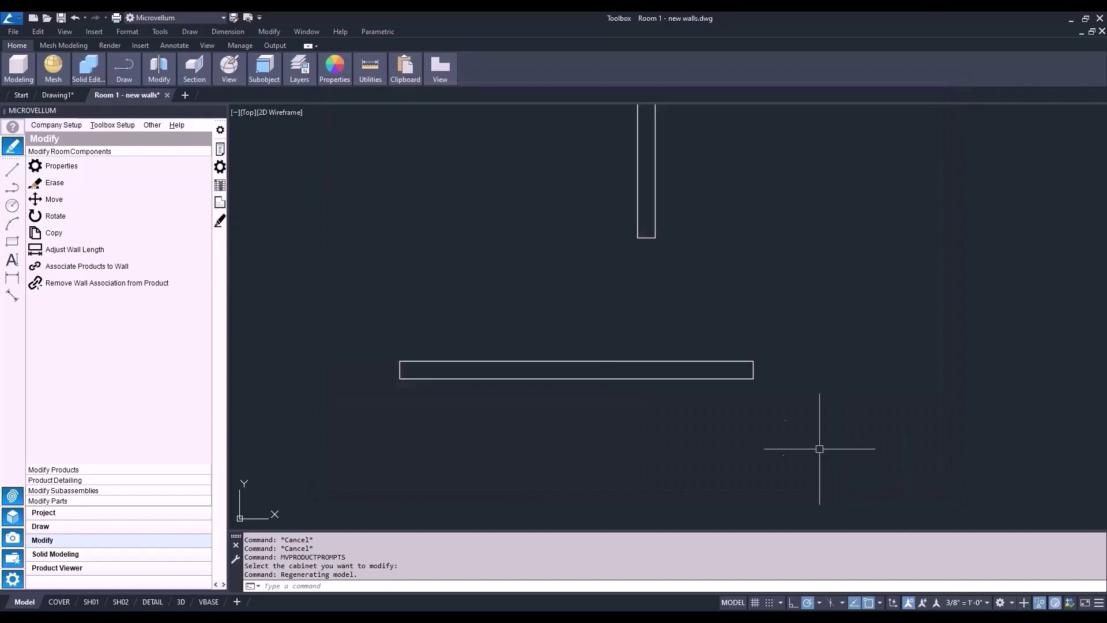
left_click(610, 412)
scroll(609, 412, "down", 2)
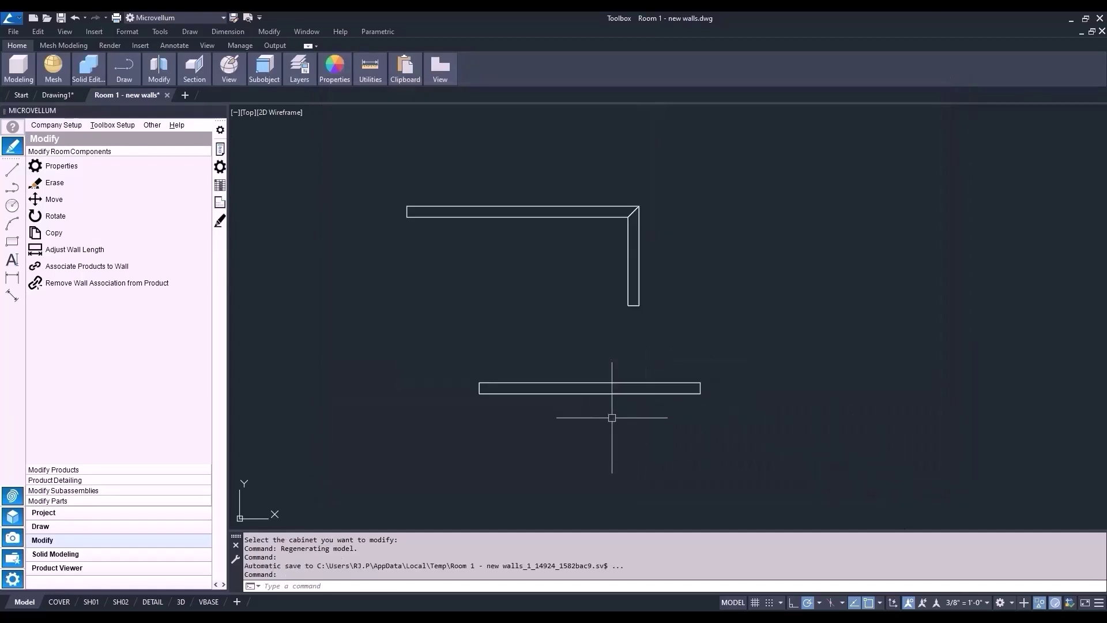
- Move the straight wall by its lower-left corner onto the lower-right corner of the L-shaped wall's downward leg
scroll(322, 365, "down", 2)
left_click(62, 201)
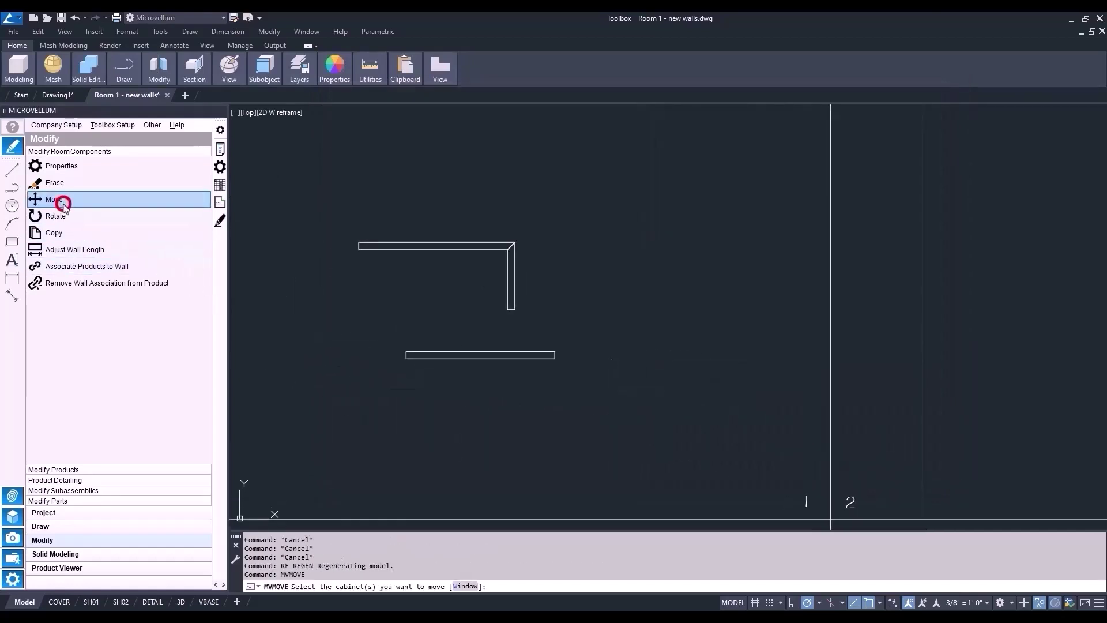
left_click(420, 354)
scroll(395, 361, "up", 4)
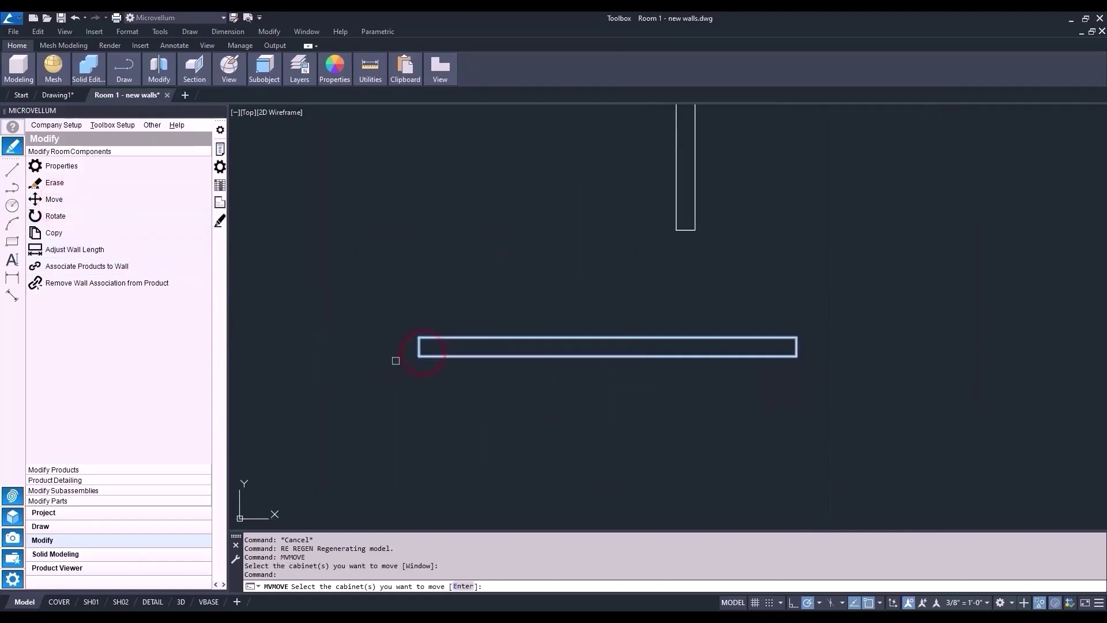
scroll(397, 361, "up", 2)
key("Return")
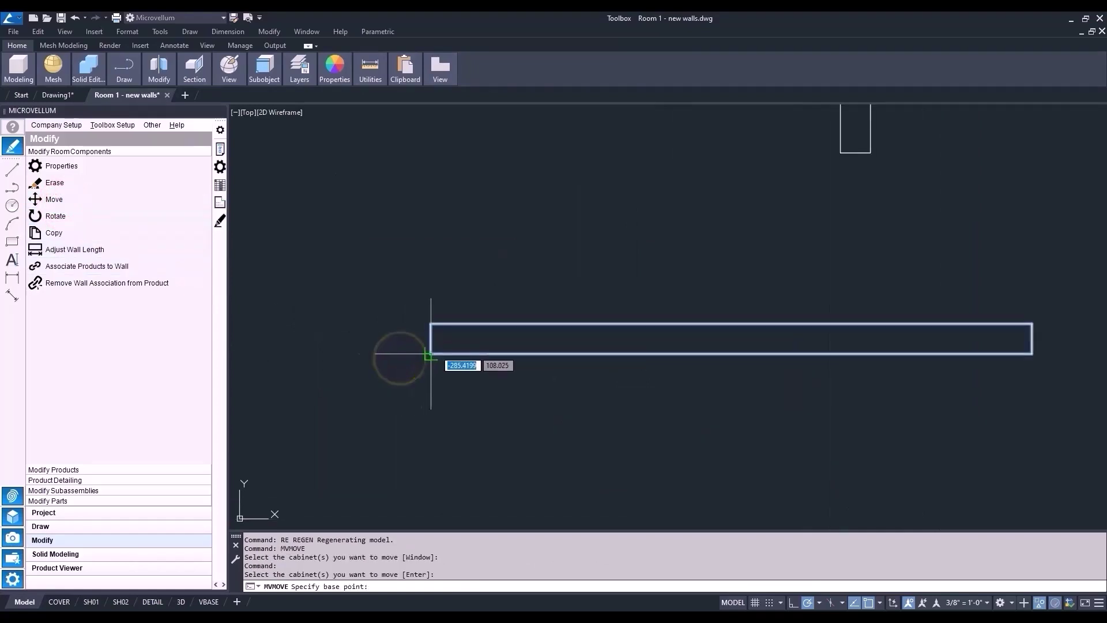
scroll(435, 349, "up", 2)
left_click(426, 356)
scroll(425, 351, "down", 3)
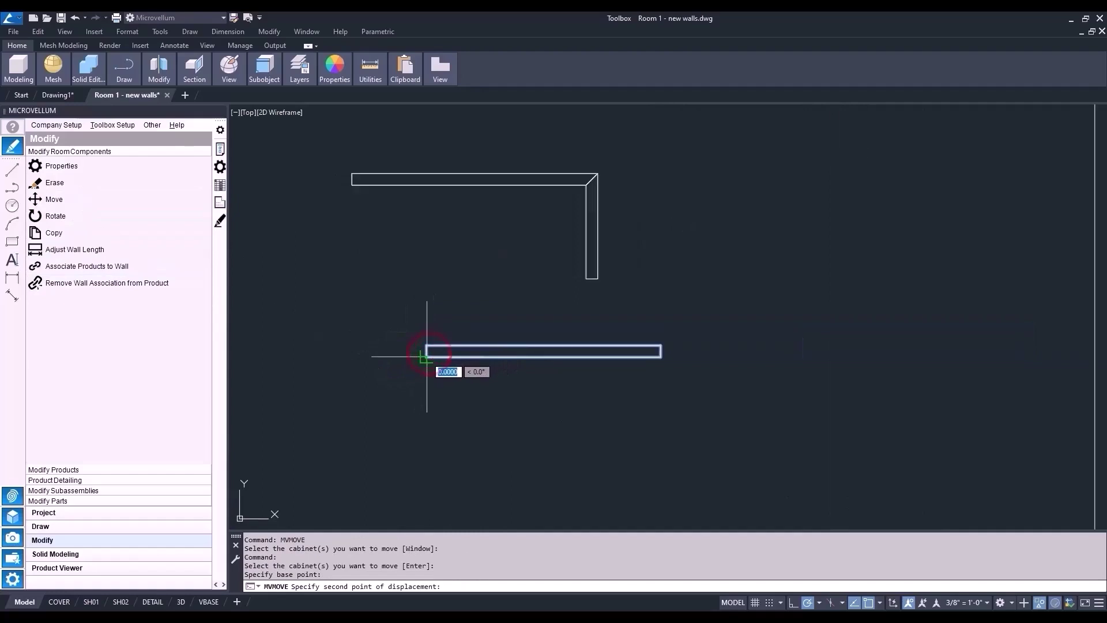
scroll(588, 285, "up", 4)
left_click(571, 297)
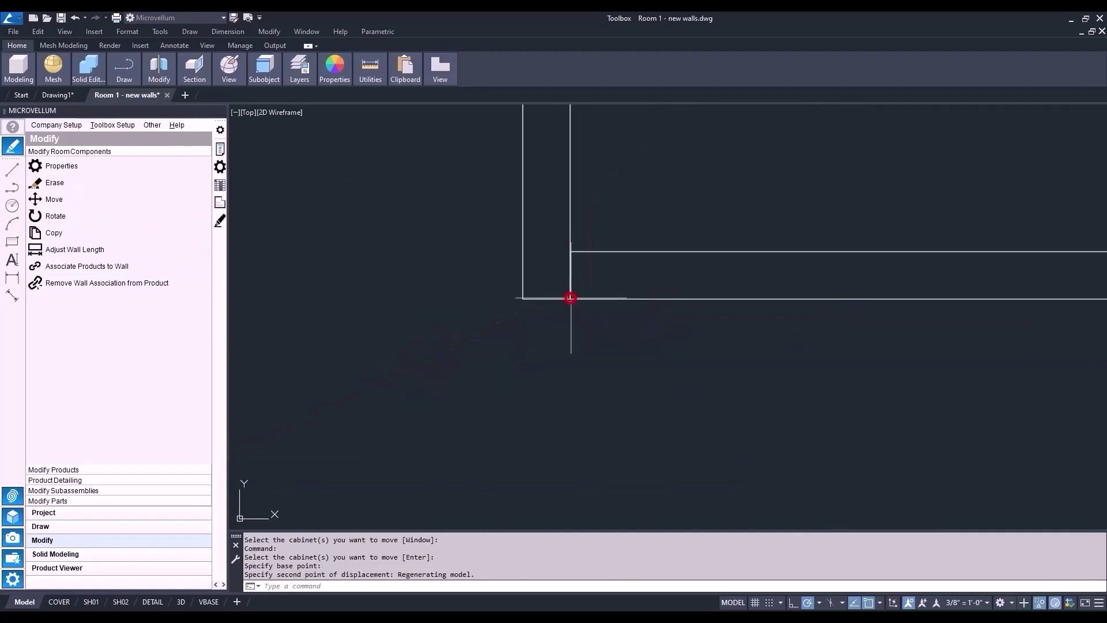
scroll(546, 333, "down", 4)
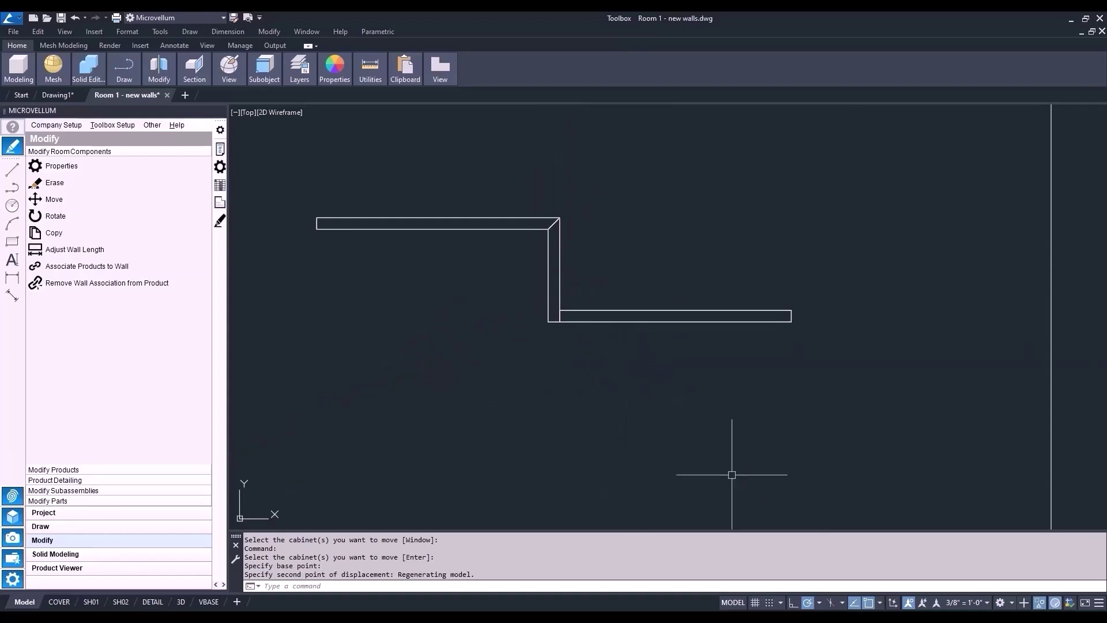
- Review the enabled object snap modes and the 3D object snap options in the drafting settings, leaving them unchanged
left_click(879, 602)
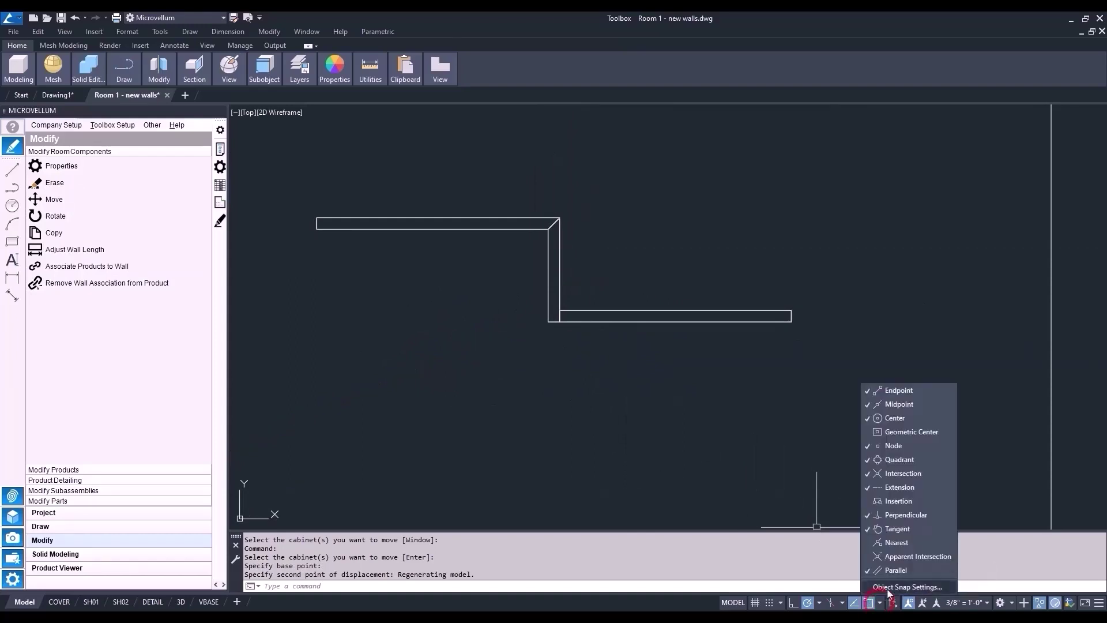
left_click(889, 588)
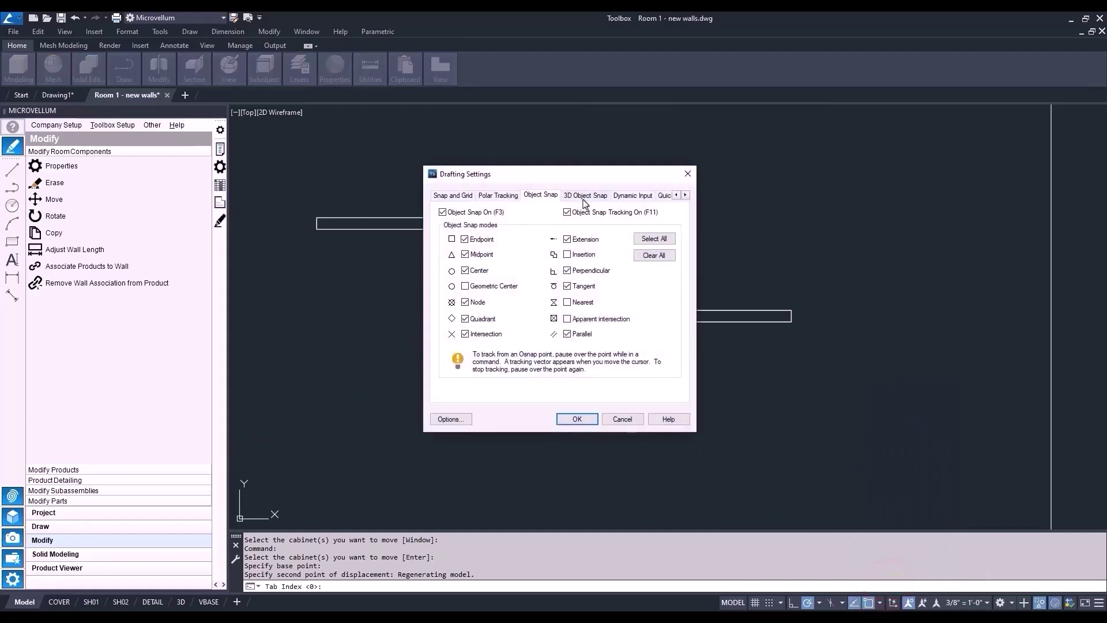
left_click(583, 199)
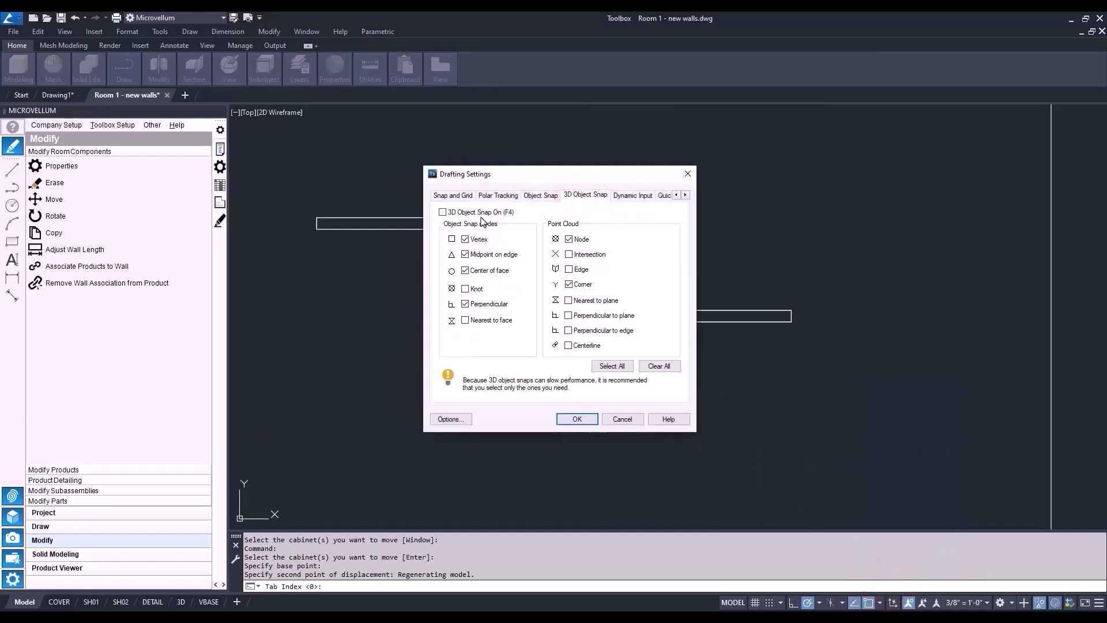
left_click(621, 420)
- View the joined walls from the SW Isometric direction in the Conceptual visual style and return to 2D Wireframe
middle_click_drag(620, 415, 667, 420)
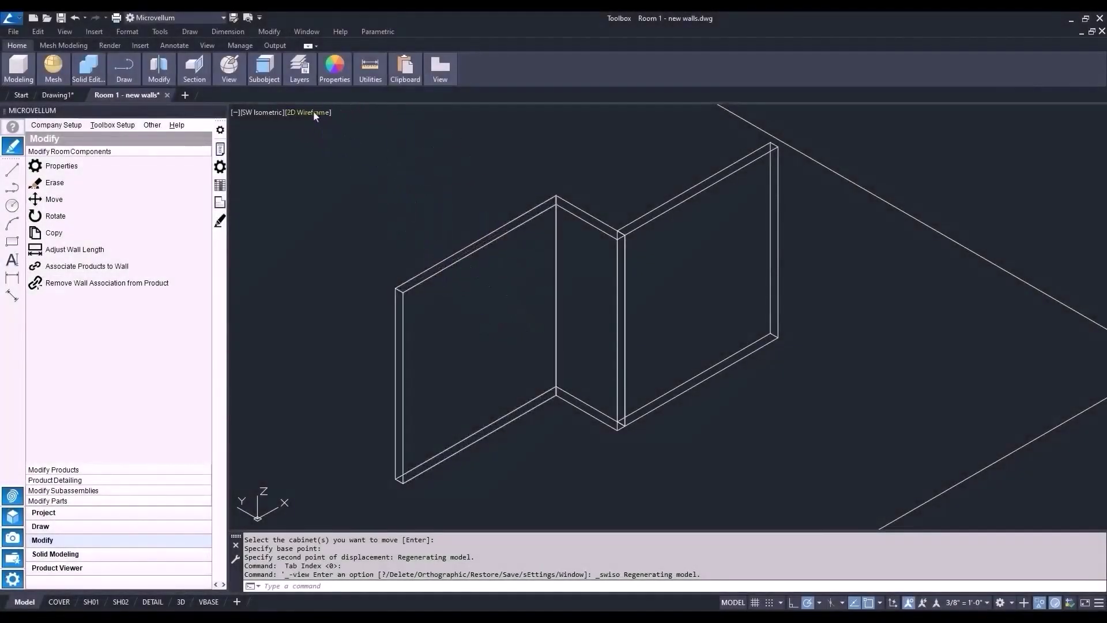
left_click(314, 114)
left_click(345, 154)
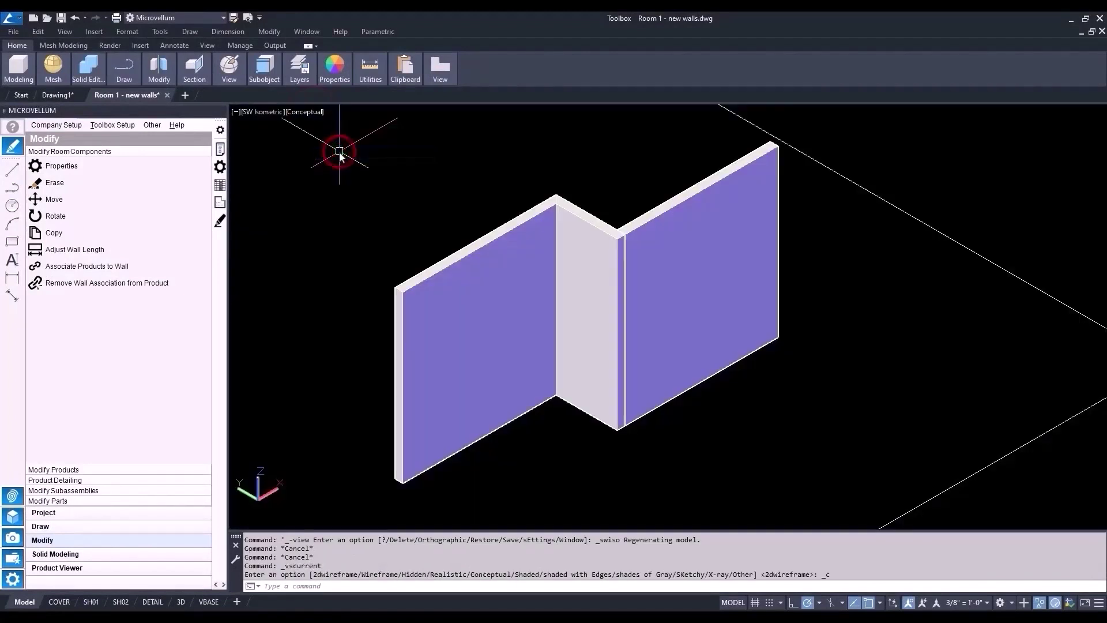
left_click(293, 111)
left_click(334, 141)
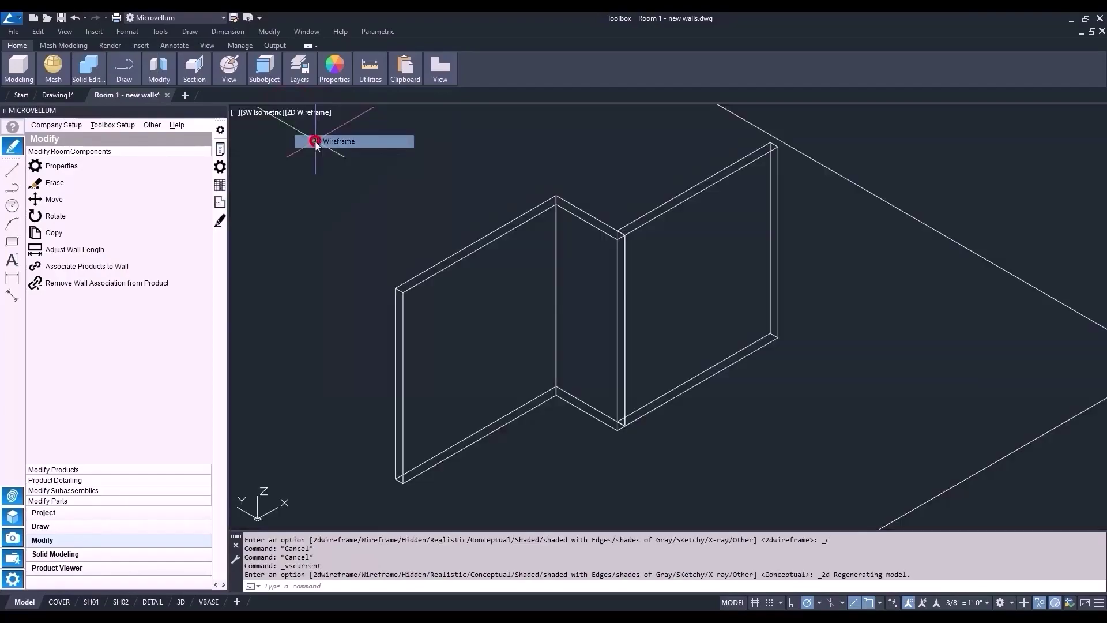
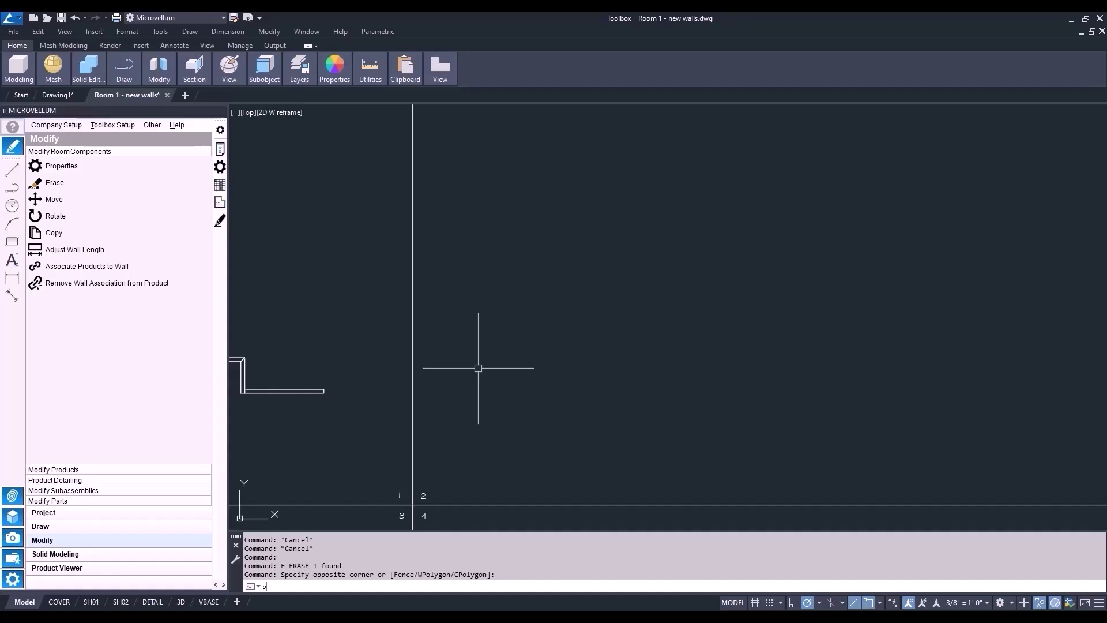
- Draw an L-shaped polyline in quadrant 2 with a 100 segment to the right and a 40 segment downward
type("l")
key("Return")
left_click(477, 364)
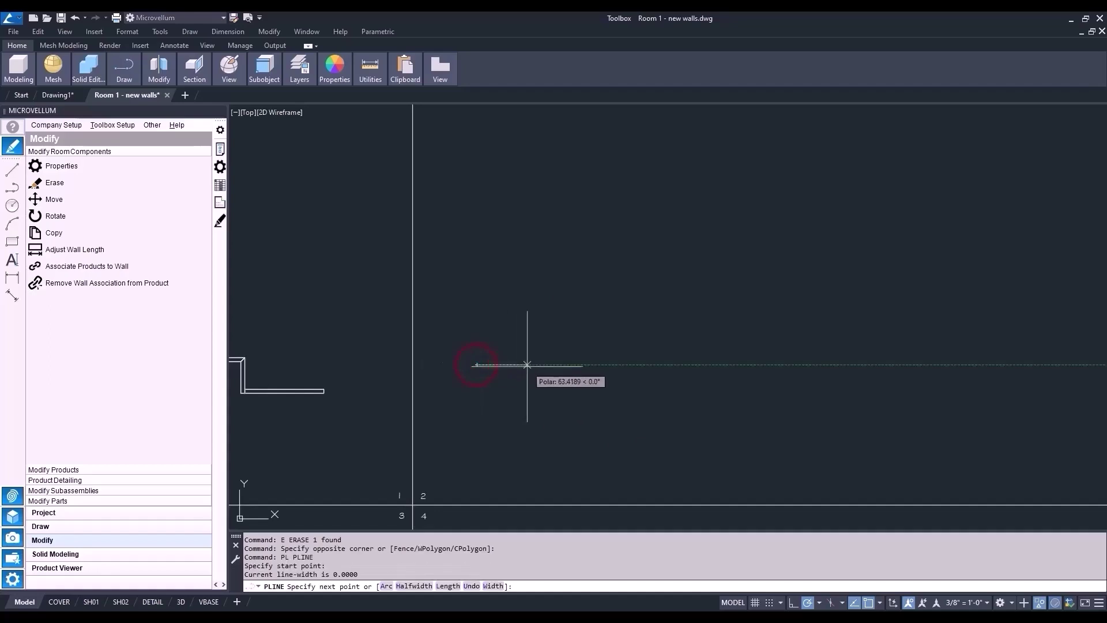
key("Return")
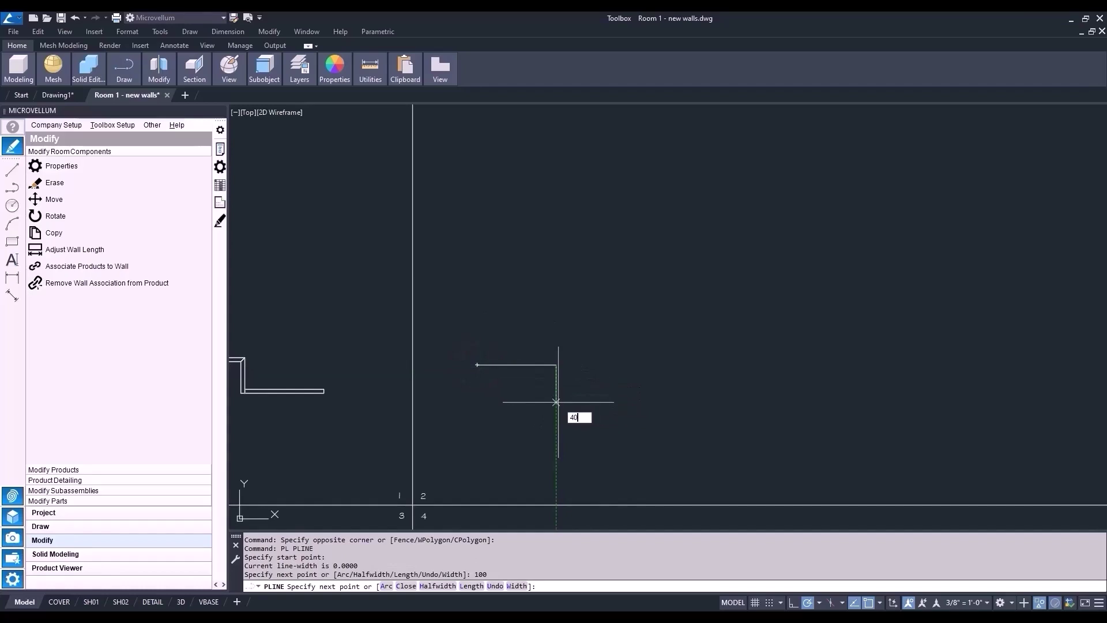
type("40")
key("Return")
scroll(555, 402, "up", 2)
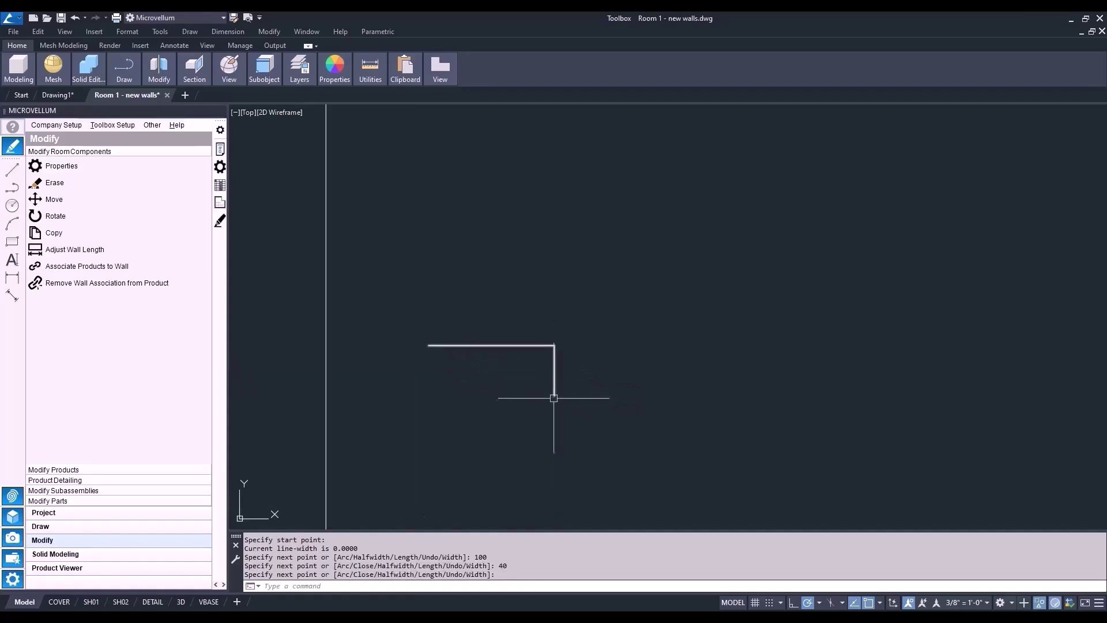
key("Escape")
- Create a wall along the L-shaped polyline in quadrant 2 using it as the wall path
left_click(39, 526)
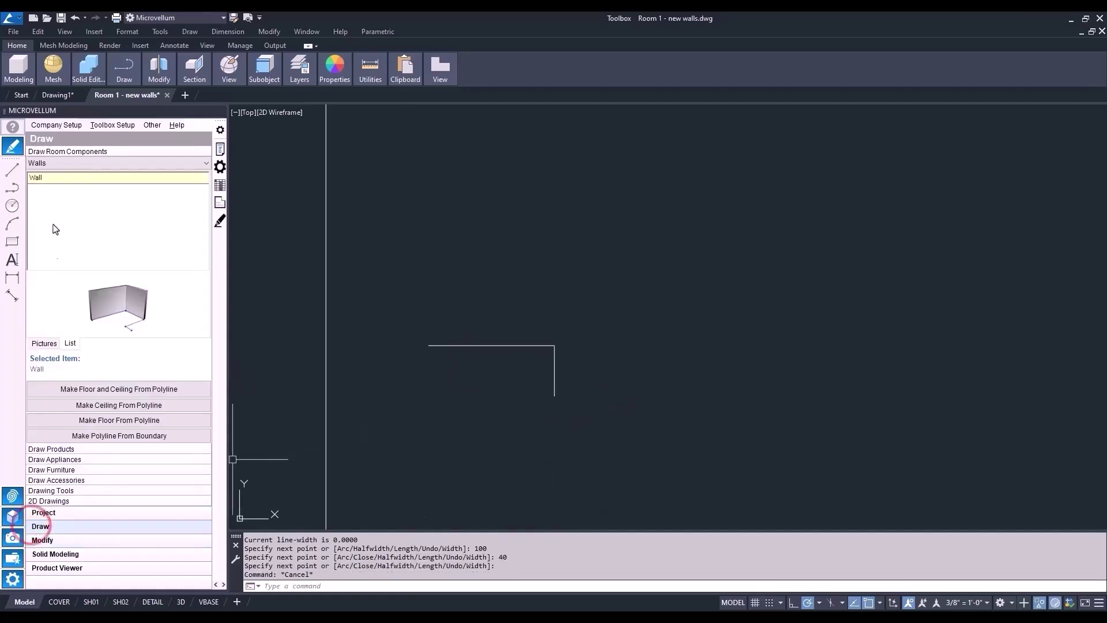
right_click(58, 180)
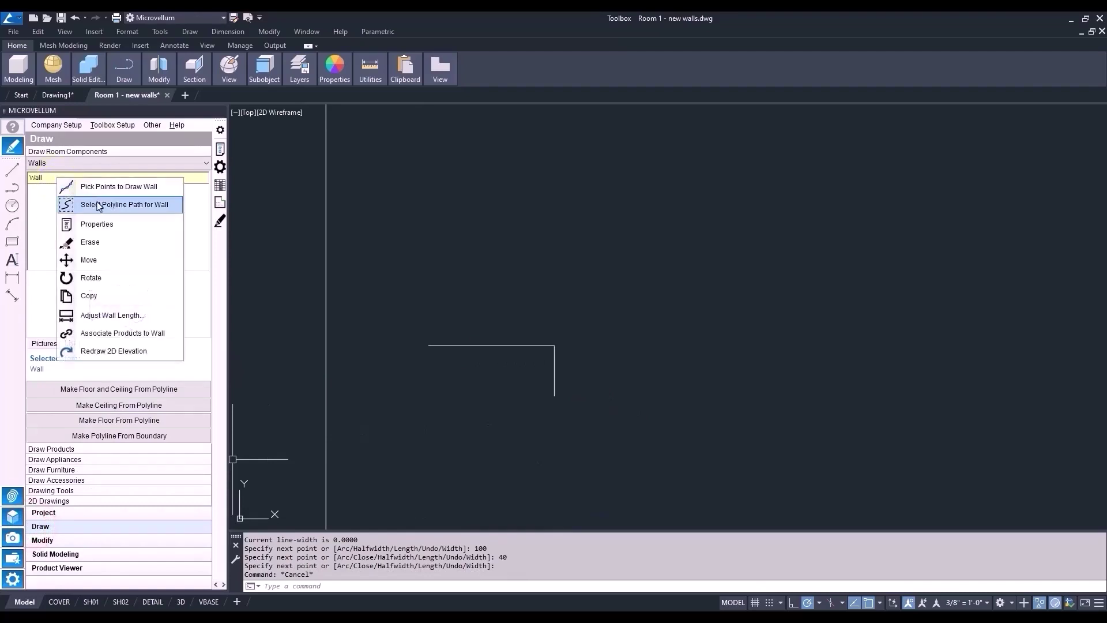
left_click(98, 204)
left_click(442, 346)
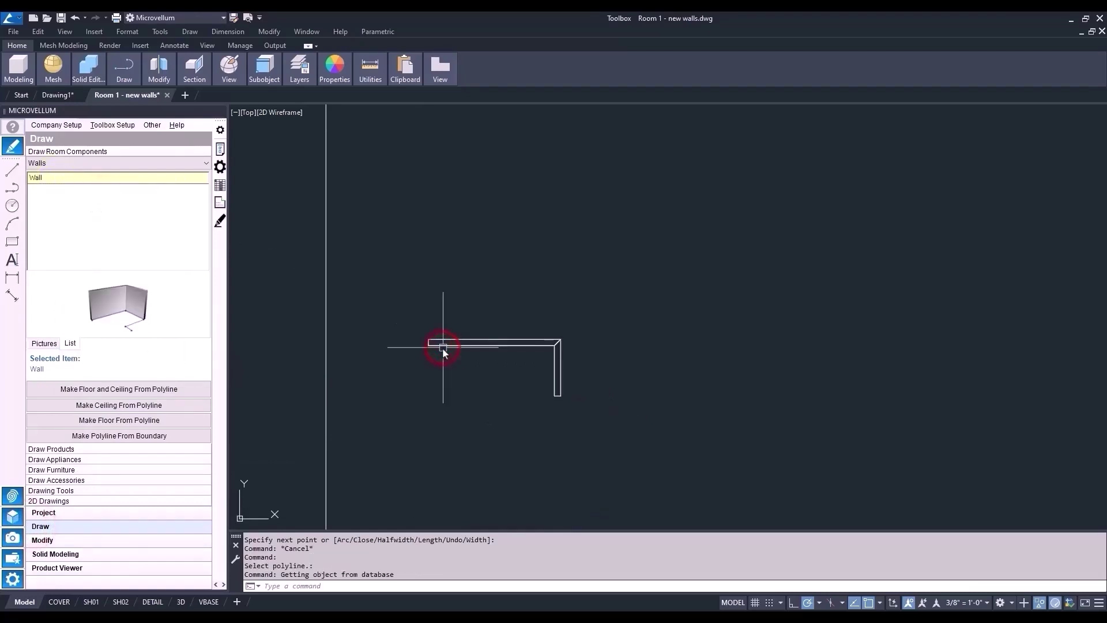
scroll(476, 402, "up", 2)
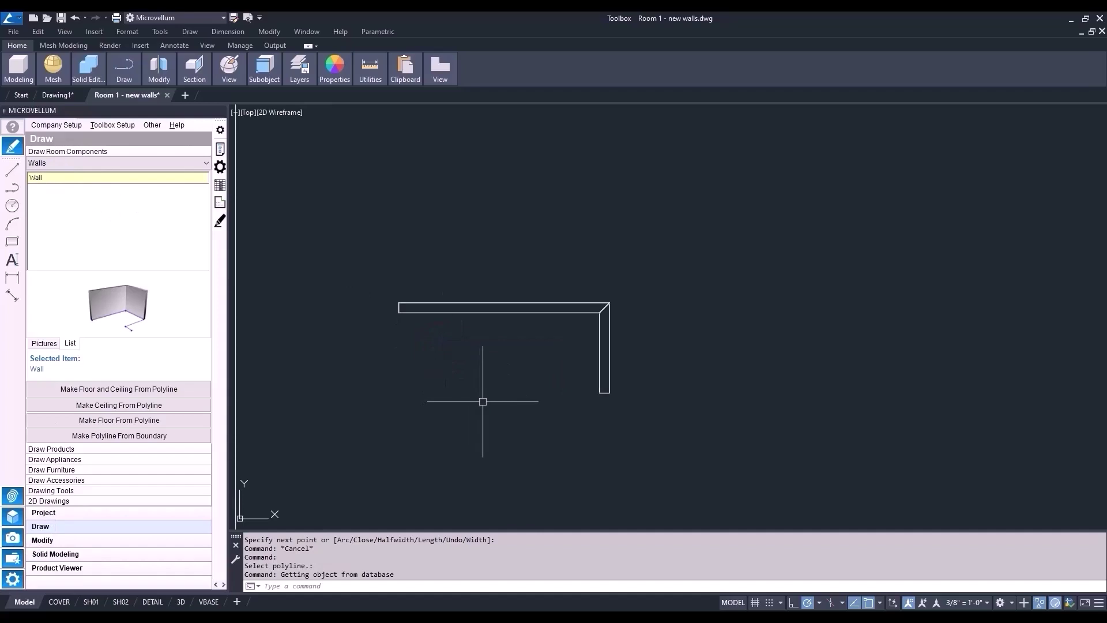
middle_click_drag(483, 401, 503, 369)
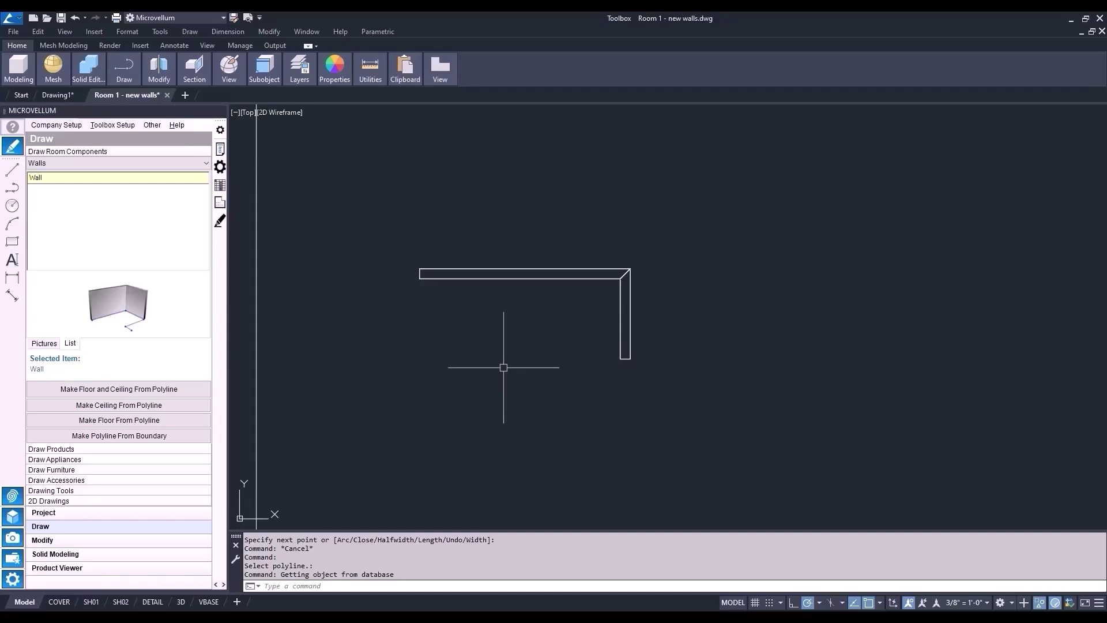
- Draw a polyline from the L-shaped wall's lower-right corner: 60 to the right, 50 diagonally up at 45°, and 10 to the right
type("pl")
key("Return")
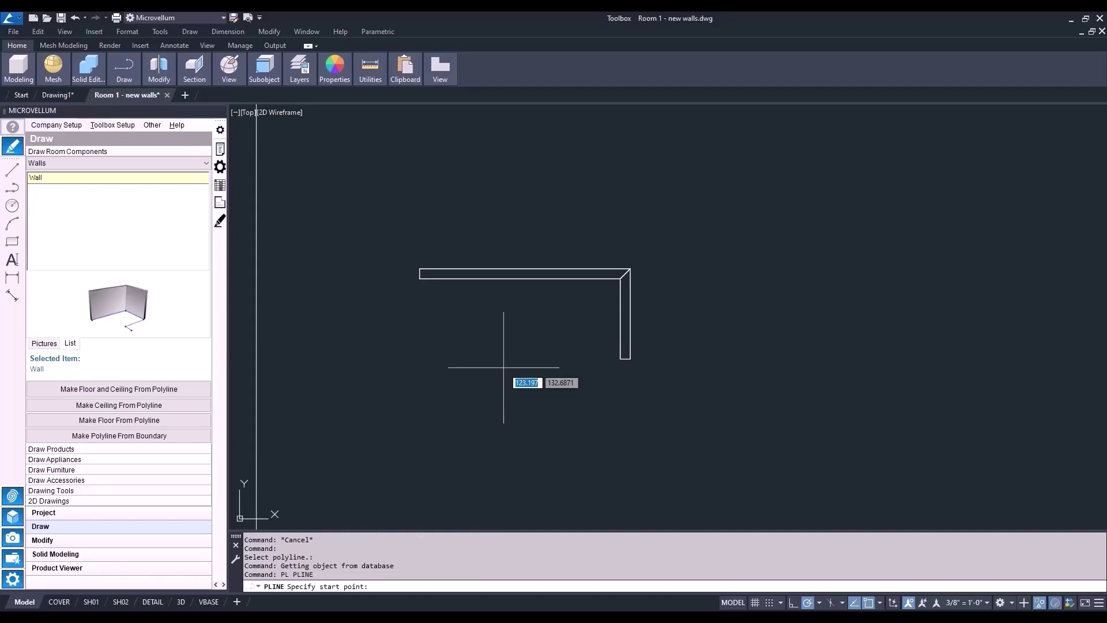
left_click(628, 360)
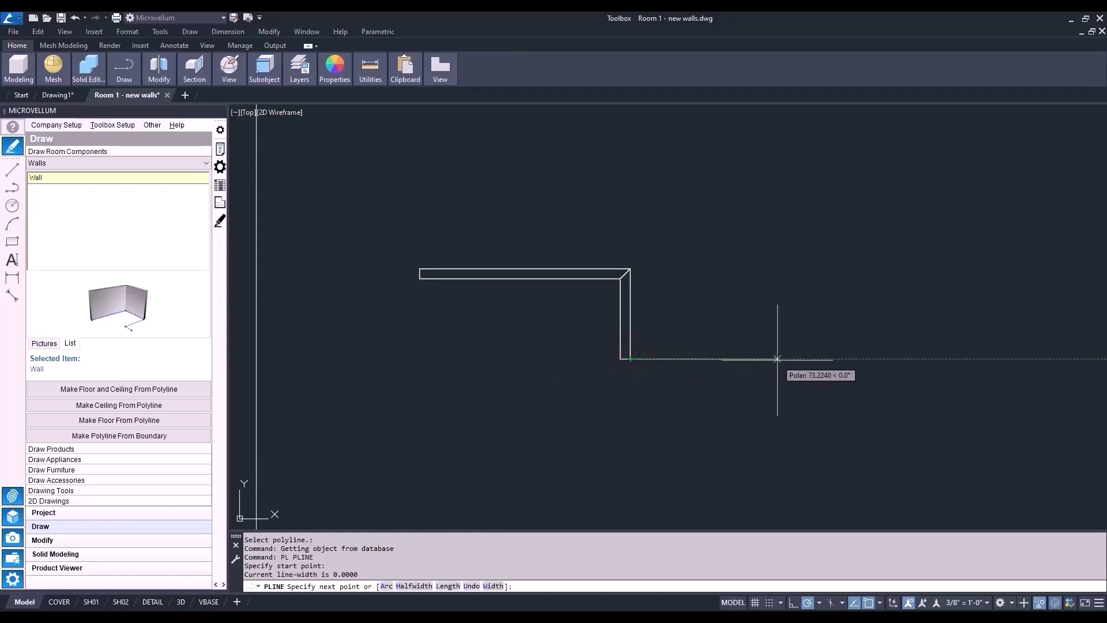
type("60")
key("Return")
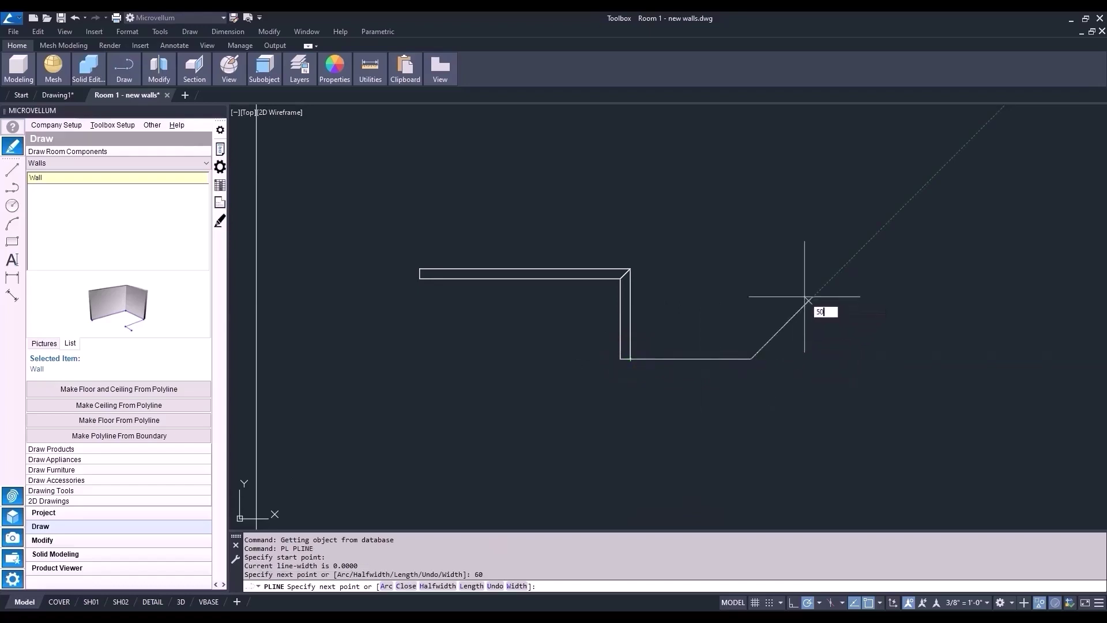
key("Return")
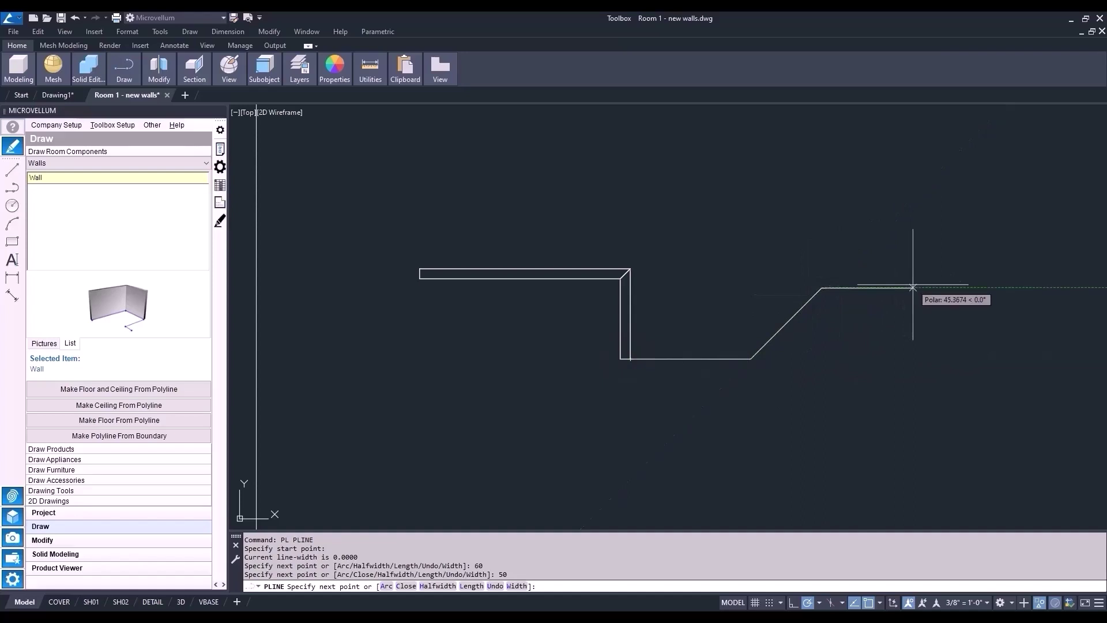
type("10")
key("Return")
key("Return")
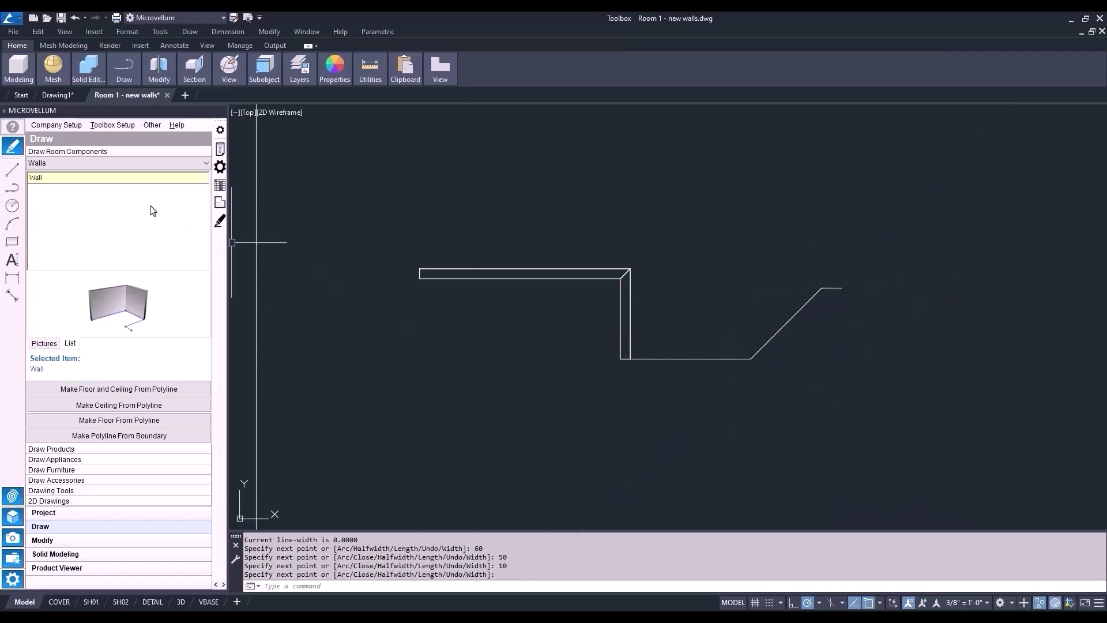
- Create a wall along the angled polyline that continues from the L-shaped wall in quadrant 2
right_click(112, 186)
left_click(167, 210)
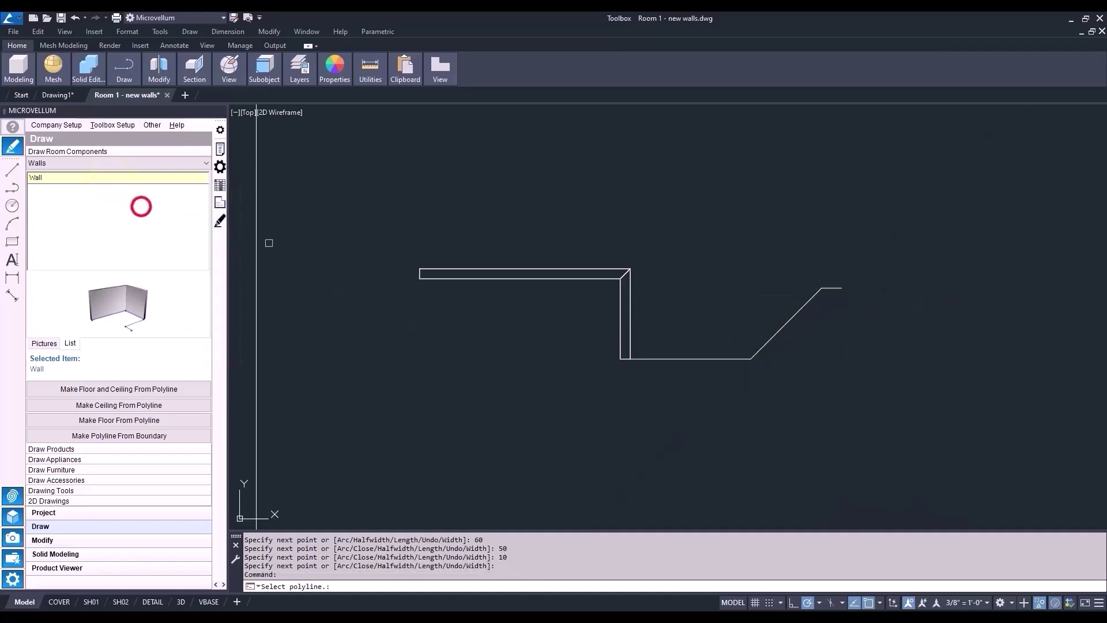
left_click(654, 354)
left_click(653, 358)
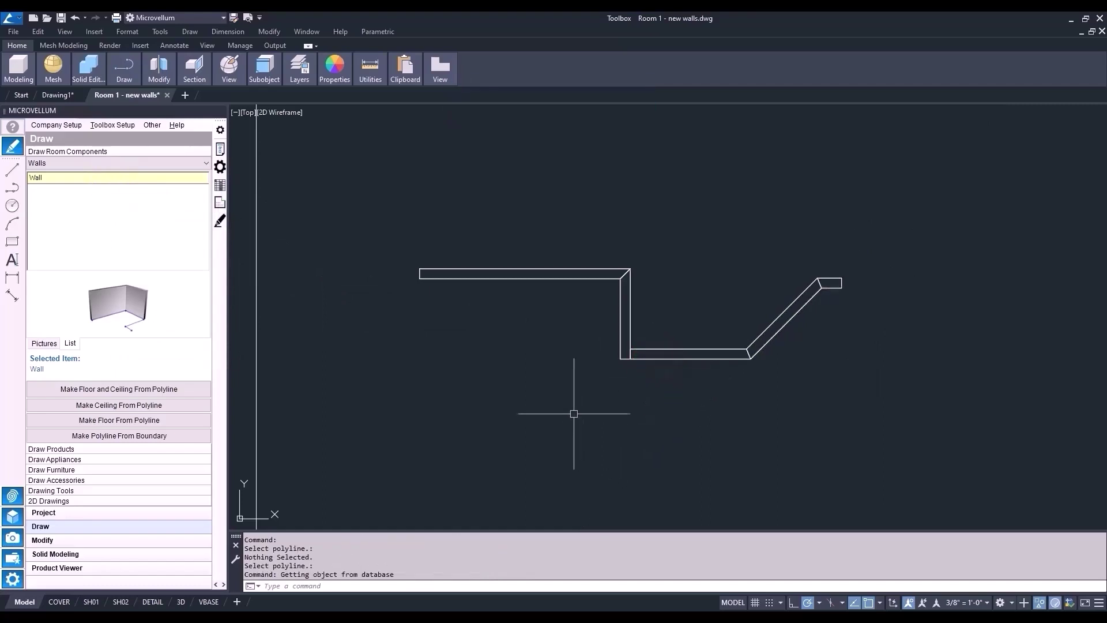
- Draw one continuous polyline above the quadrant 2 walls: 100 right, 40 down, 60 right, 50 diagonally up at 45°, and 10 right
scroll(574, 414, "down", 2)
scroll(593, 387, "down", 2)
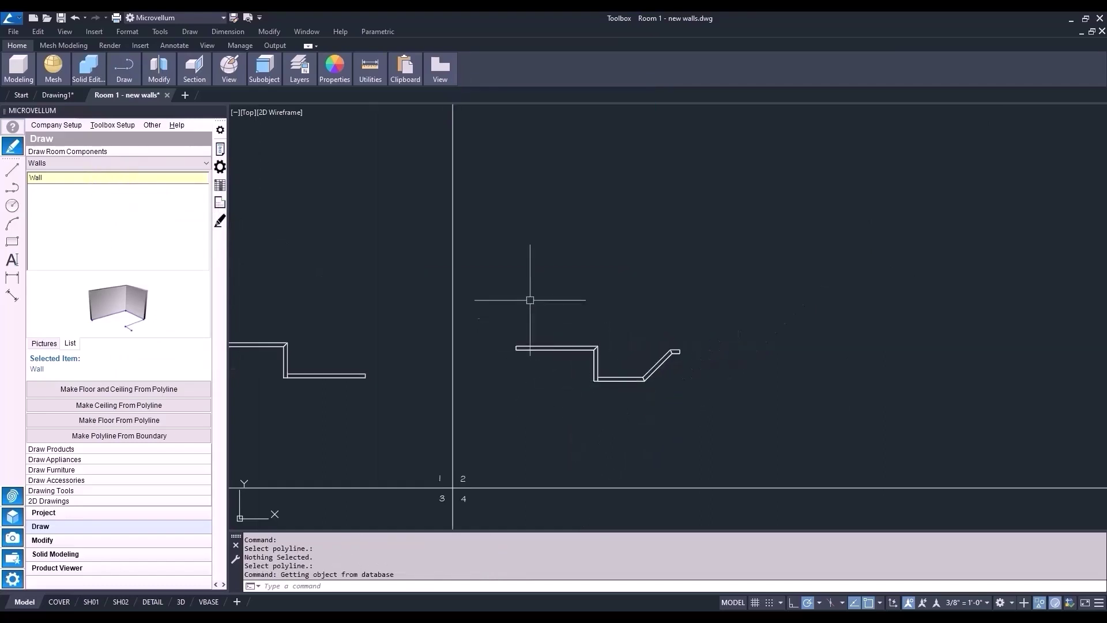
type("pl")
key("Return")
left_click(511, 274)
type("100")
key("Return")
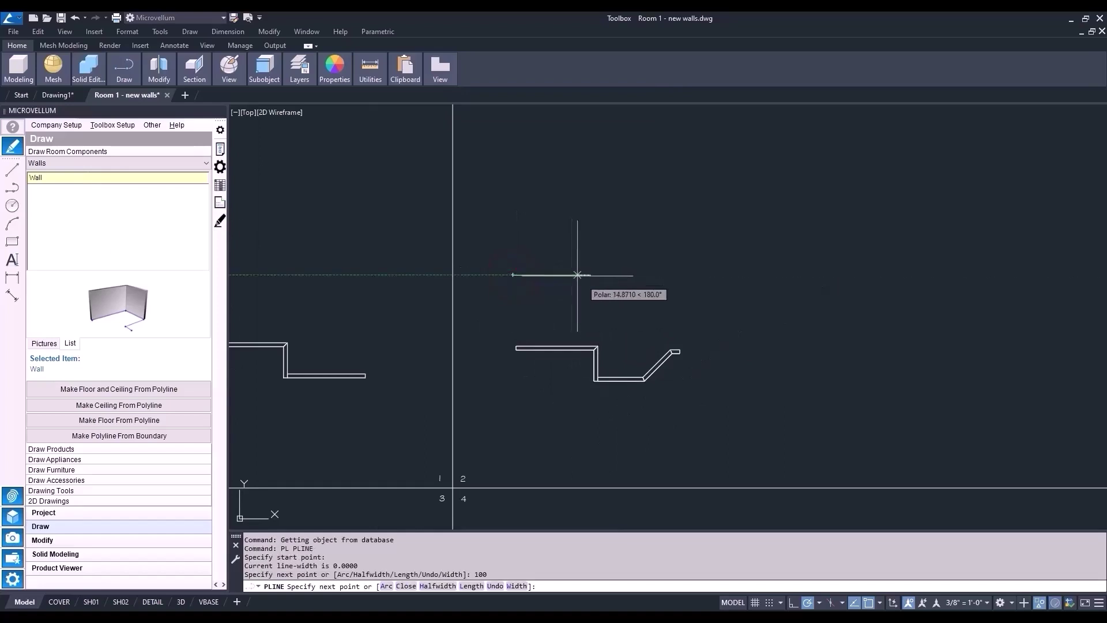
key("Return")
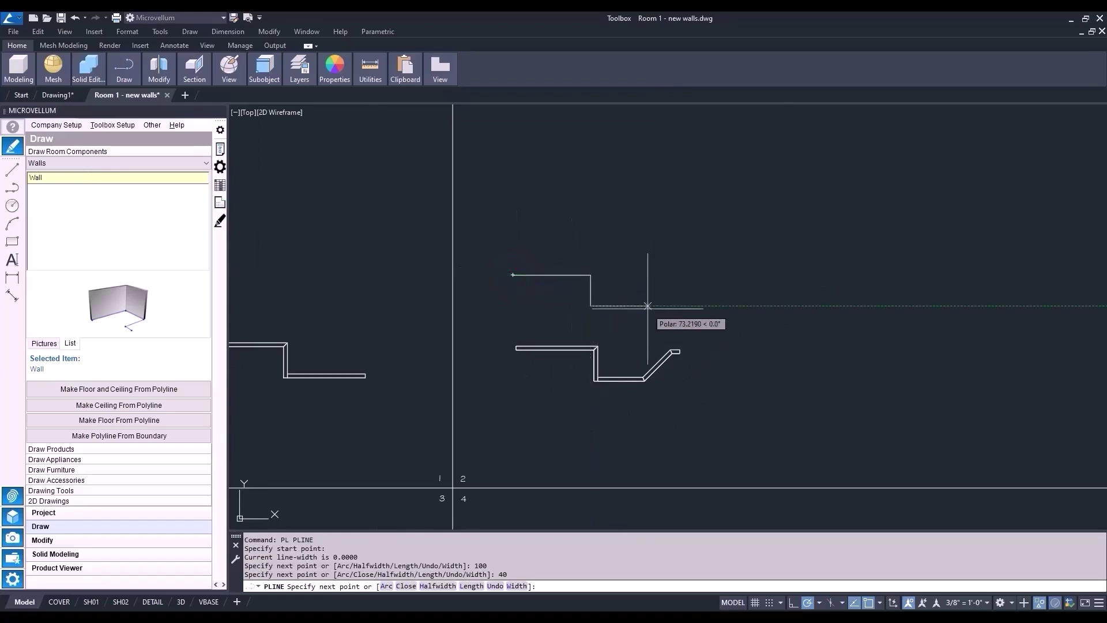
type("60")
key("Return")
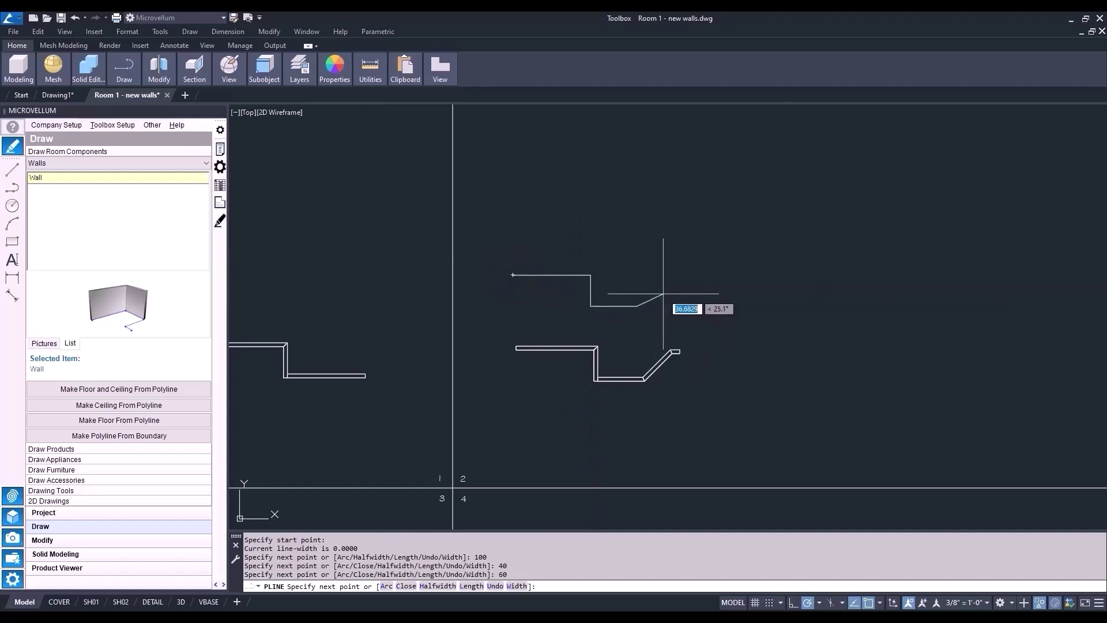
type("50")
key("Return")
type("10")
key("Return")
key("Return")
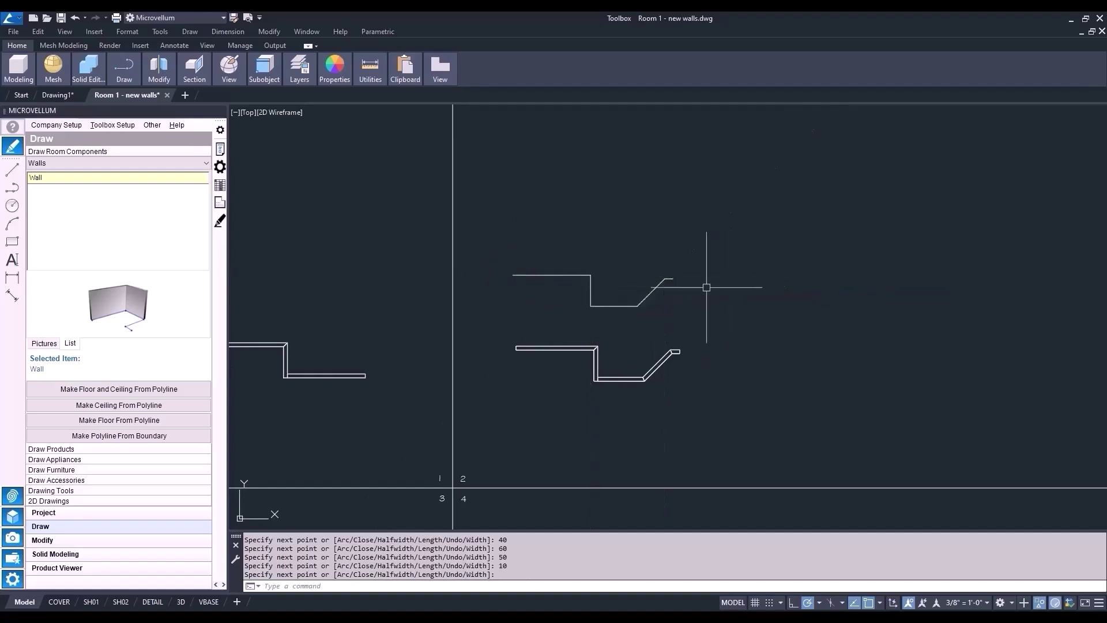
- Create a continuous wall along the upper five-segment polyline in quadrant 2
scroll(604, 339, "up", 2)
right_click(90, 181)
left_click(124, 188)
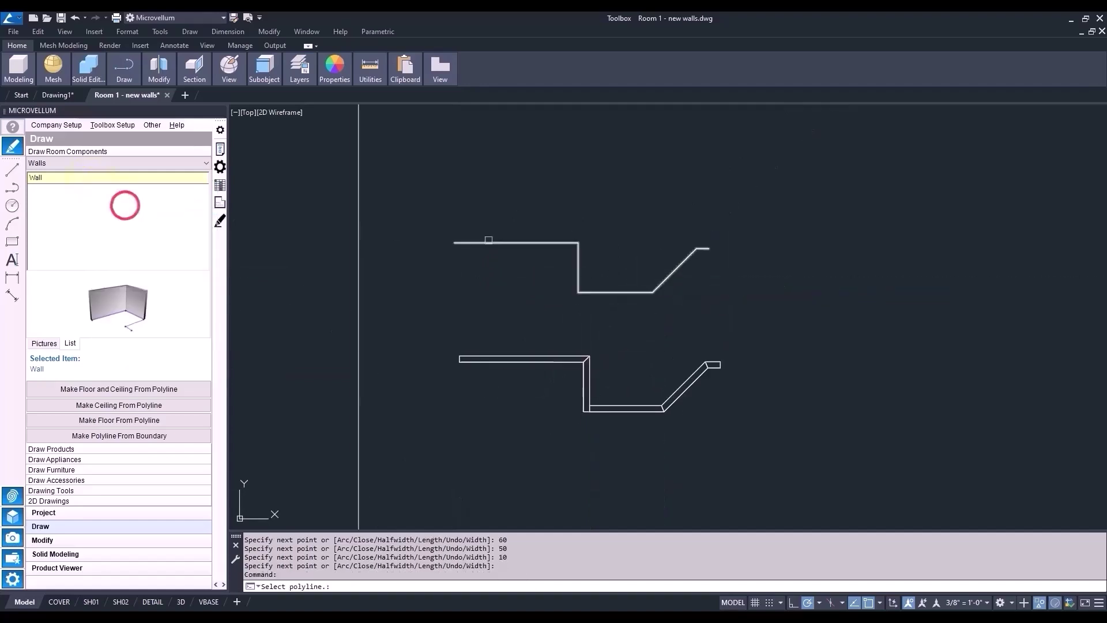
left_click(487, 242)
scroll(557, 303, "up", 2)
scroll(610, 279, "up", 2)
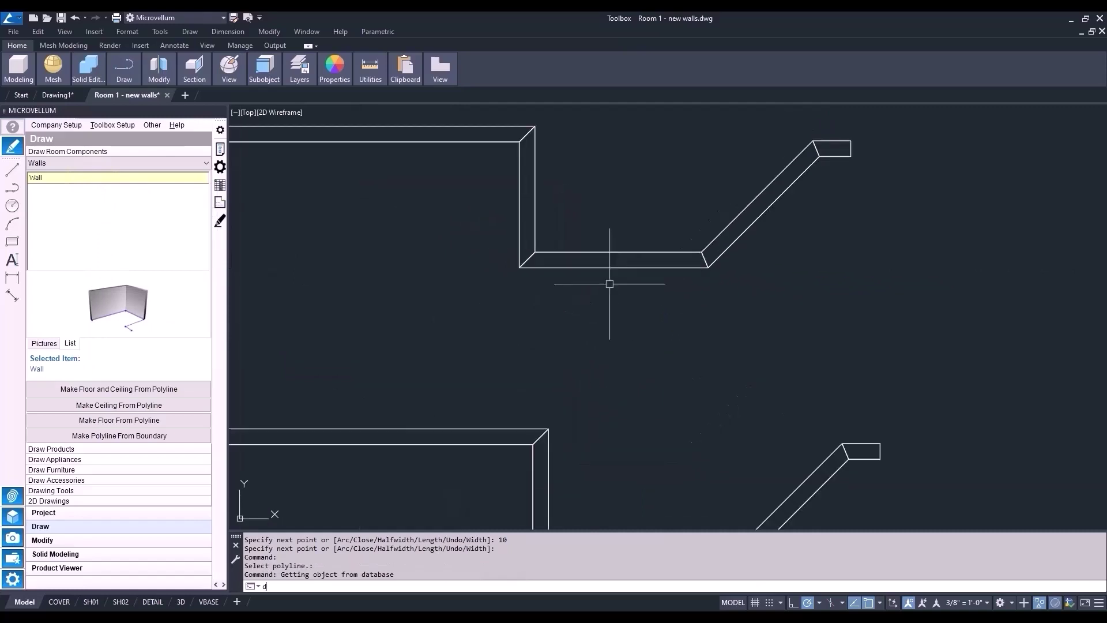
- Add a linear dimension below the bottom horizontal segment of the upper continuous wall
type("dim1")
key("Return")
key("Return")
left_click(606, 267)
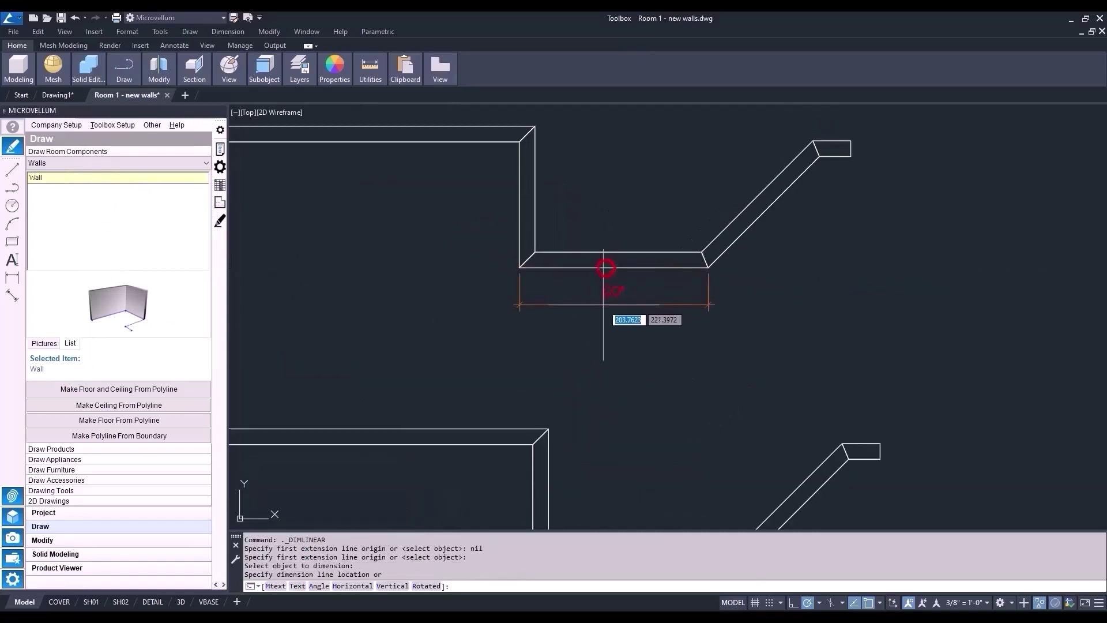
left_click(614, 319)
- Add a linear dimension below the bottom horizontal segment of the lower joined wall
middle_click_drag(635, 384, 632, 328)
scroll(617, 333, "down", 2)
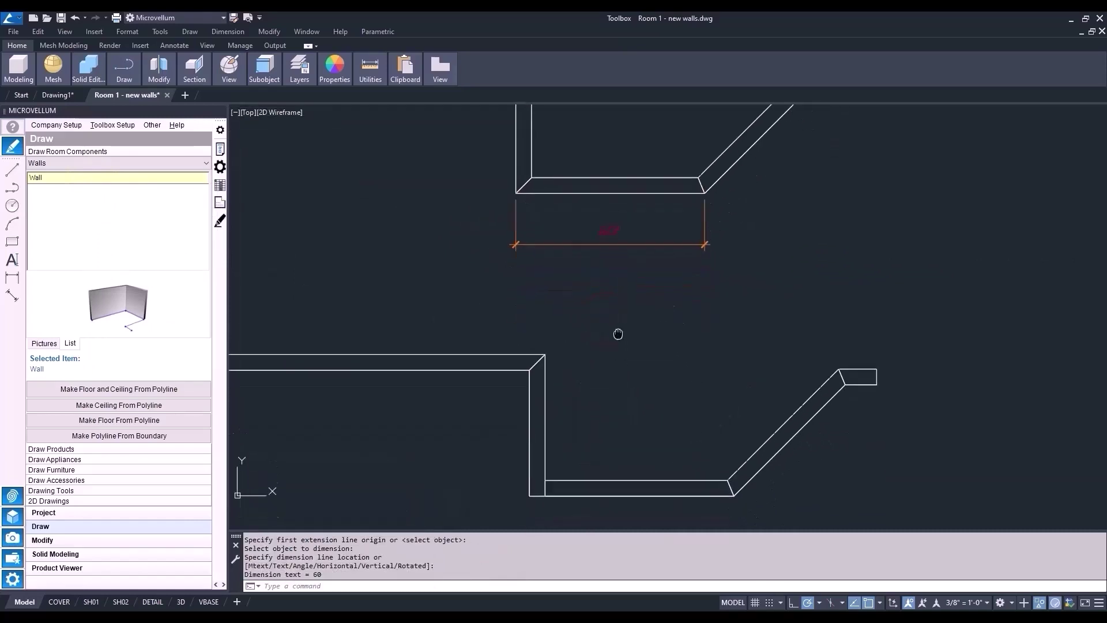
key("Return")
key("Return")
left_click(618, 397)
left_click(612, 435)
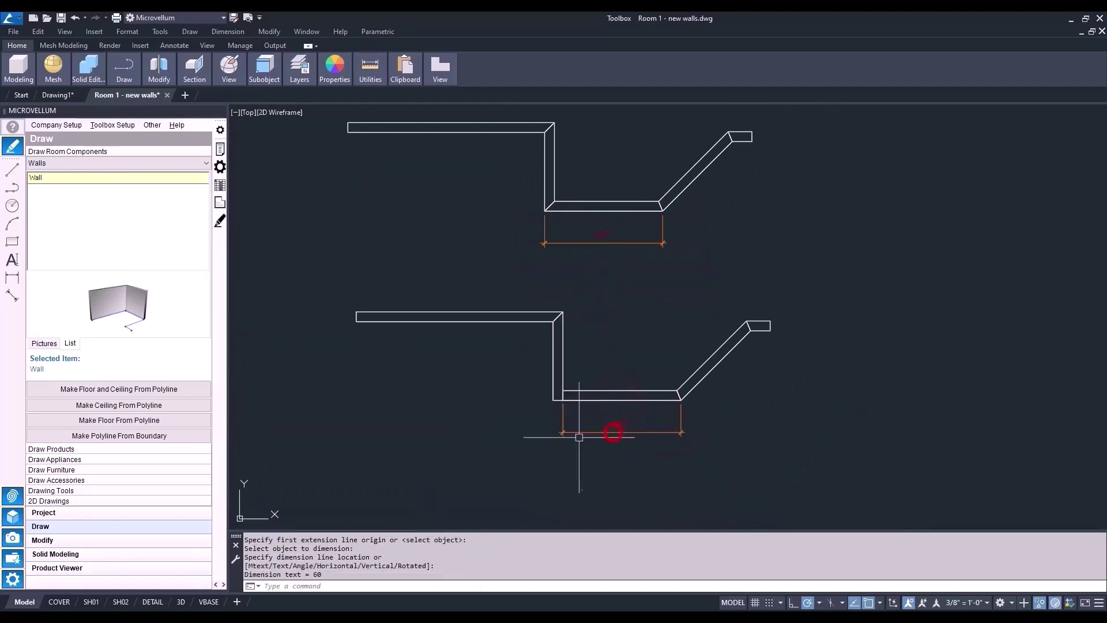
- Dimension the end thickness of the lower wall's vertical segment, beside the horizontal segment's dimension
scroll(537, 398, "up", 4)
key("Return")
key("Return")
left_click(562, 370)
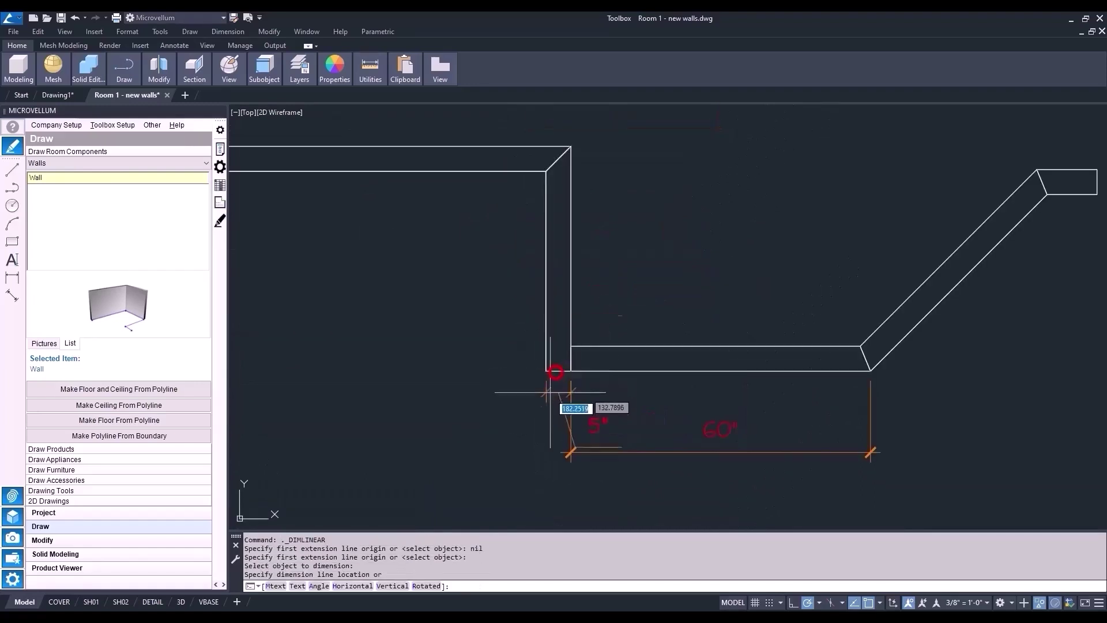
left_click(565, 456)
- Delete the three dimensions below the upper and lower walls
scroll(476, 388, "down", 4)
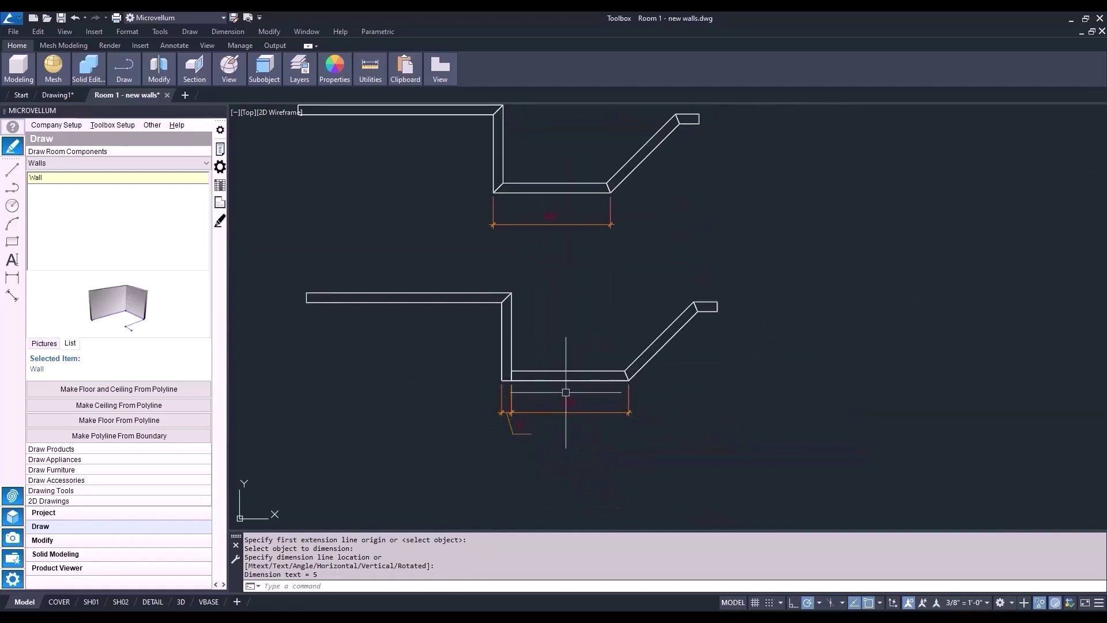
left_click(567, 390)
left_click(484, 422)
left_click(531, 209)
key("Delete")
- Draw a closed square polyline clockwise above the quadrant 2 walls: 100 right, 100 down, 100 left, and close it
middle_click_drag(514, 244, 614, 328)
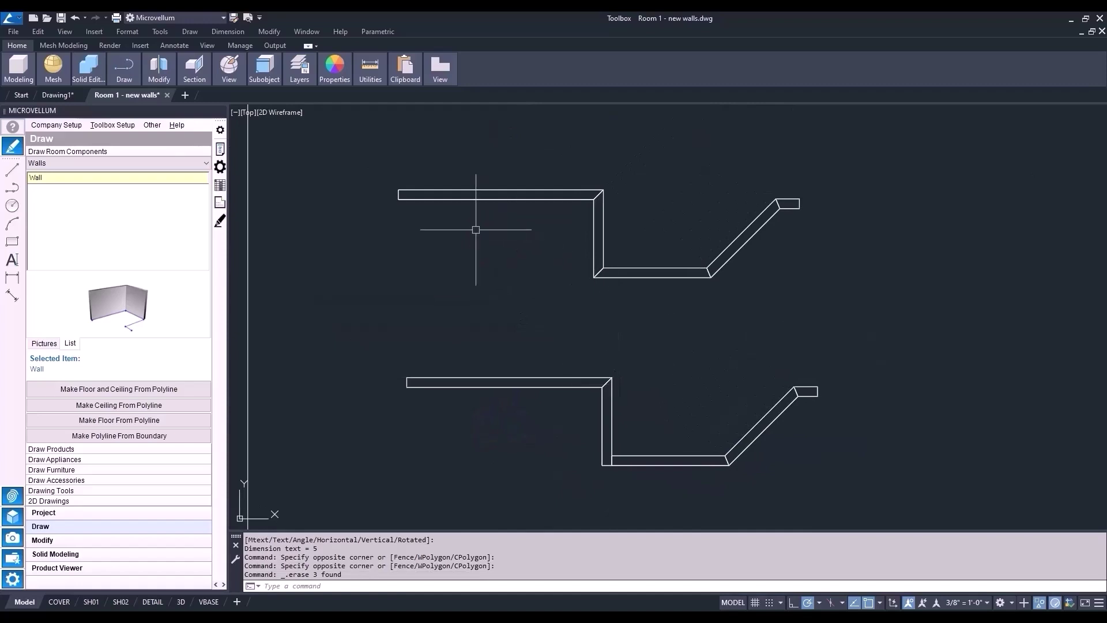
scroll(475, 229, "down", 2)
type("pl")
key("Return")
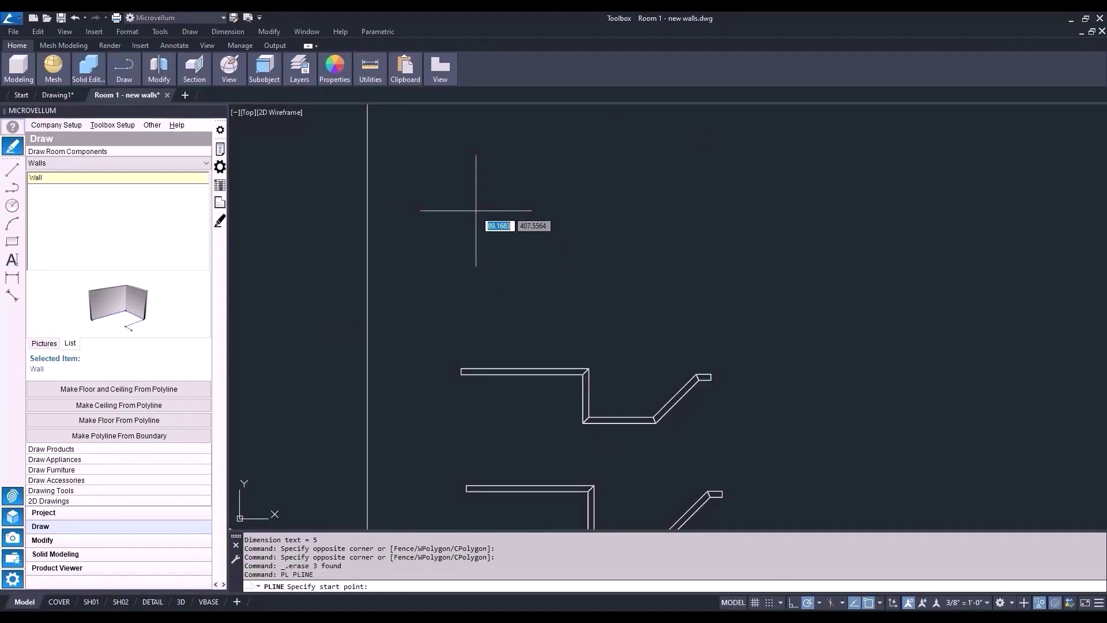
left_click(467, 180)
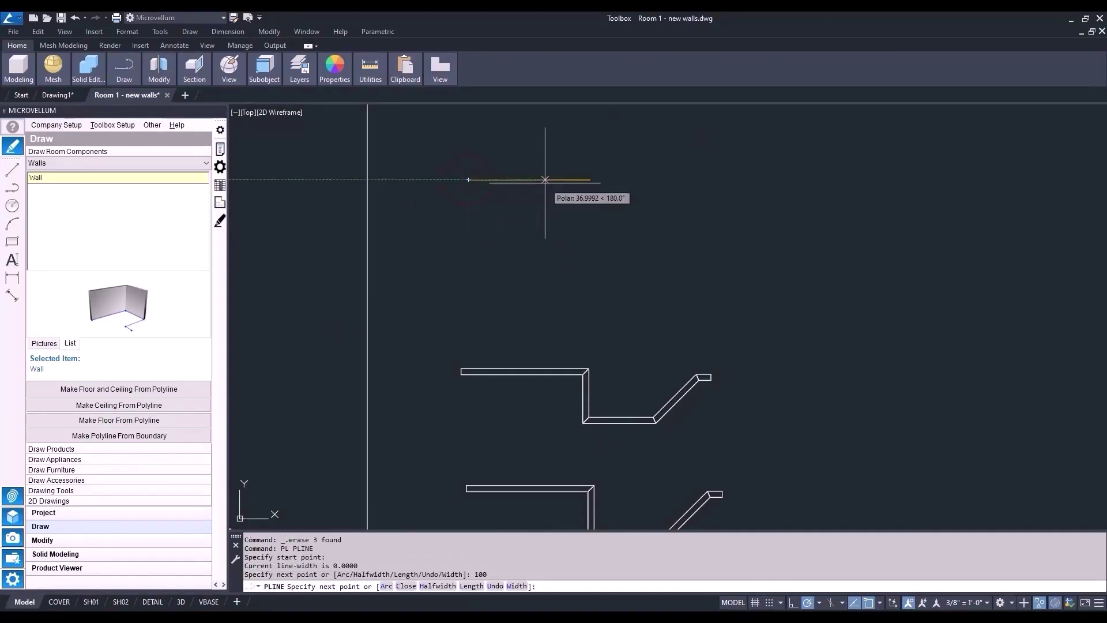
type("100")
key("Return")
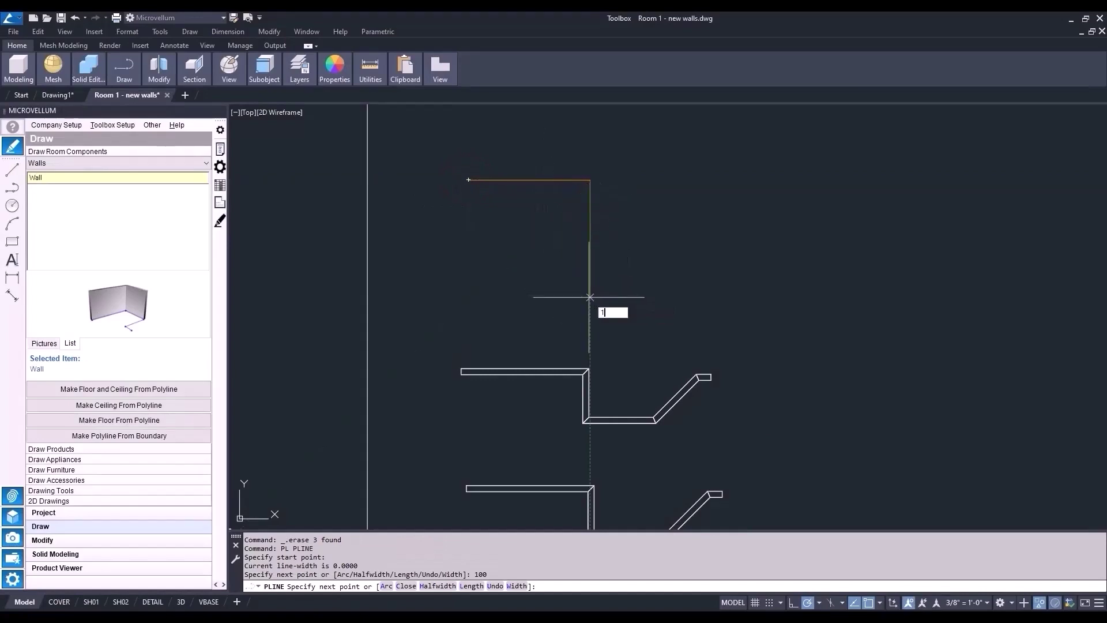
key("Return")
type("100")
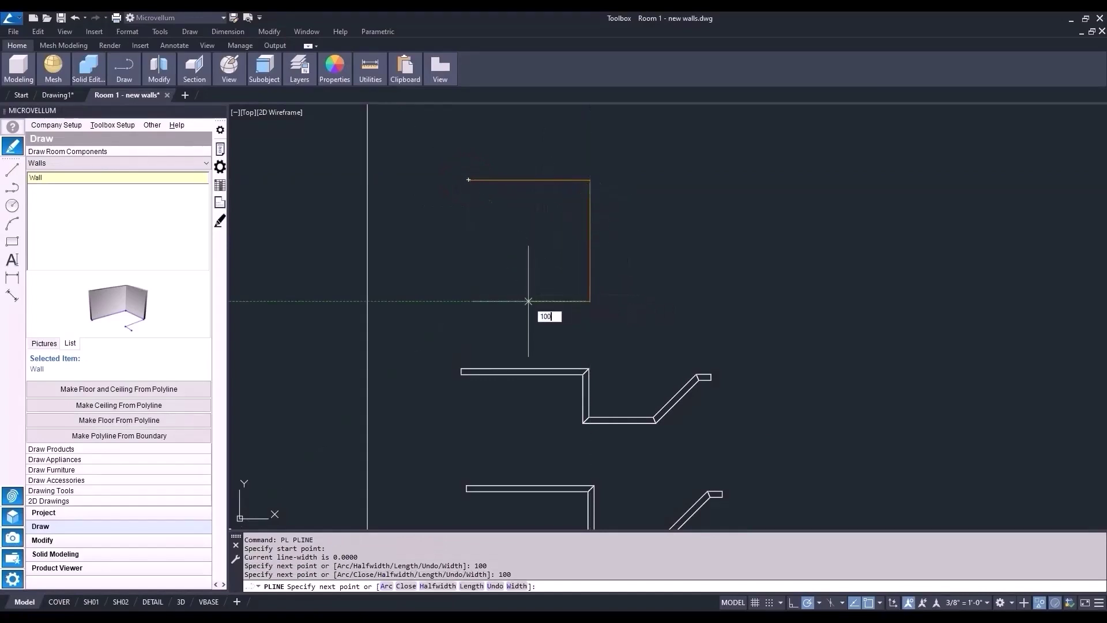
key("Return")
type("c")
key("Return")
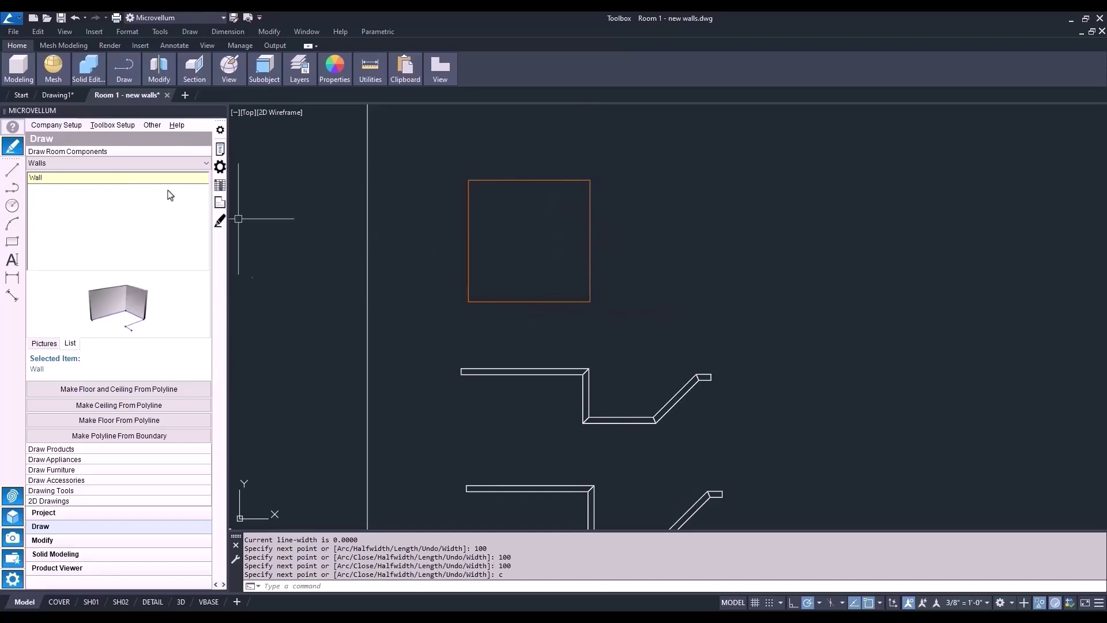
- Create walls along the clockwise square polyline
right_click(171, 195)
left_click(165, 197)
left_click(482, 181)
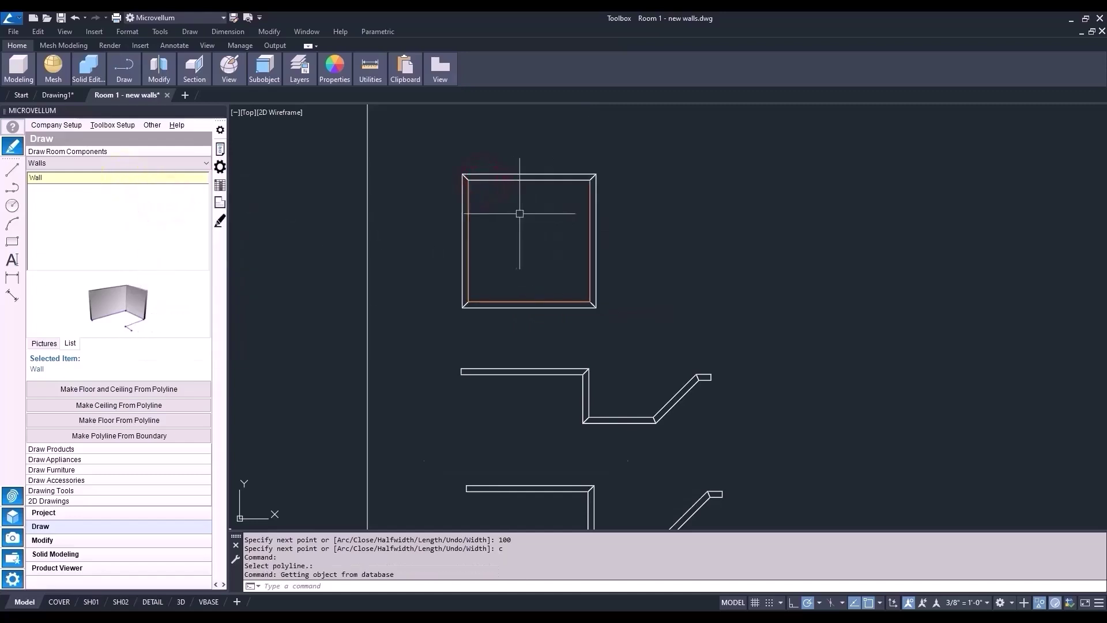
- Dimension the inner top and inner right edges of the square room's walls
scroll(519, 213, "up", 3)
scroll(540, 185, "up", 2)
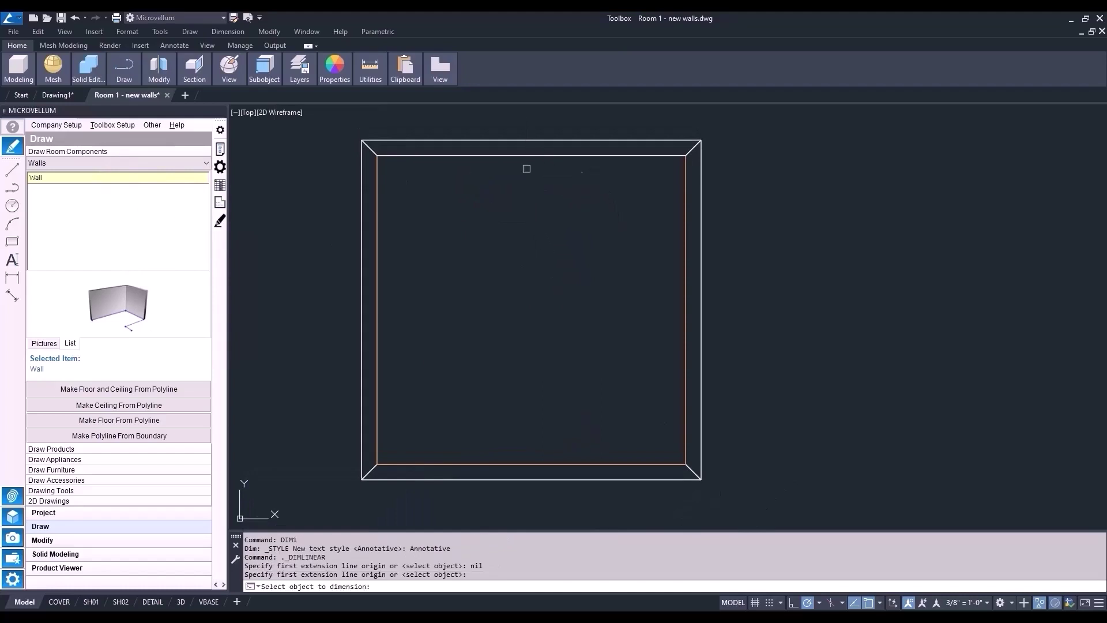
left_click(526, 155)
left_click(527, 201)
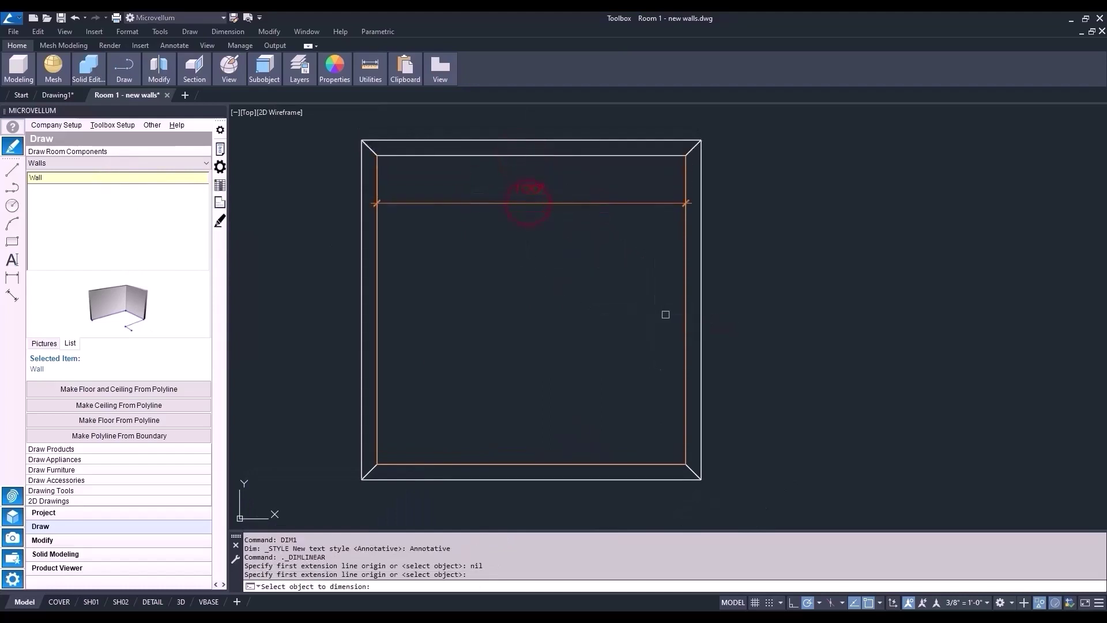
left_click(685, 337)
left_click(641, 321)
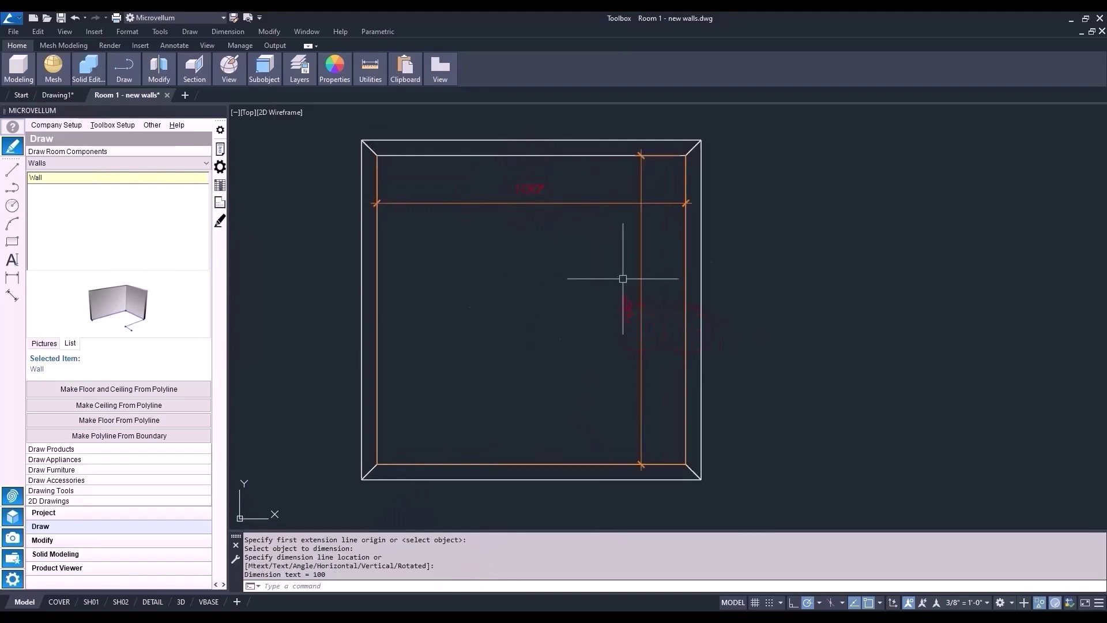
- Draw a second closed square polyline counterclockwise above the first: 100 up, 100 left, 100 down, and close it
scroll(615, 323, "down", 5)
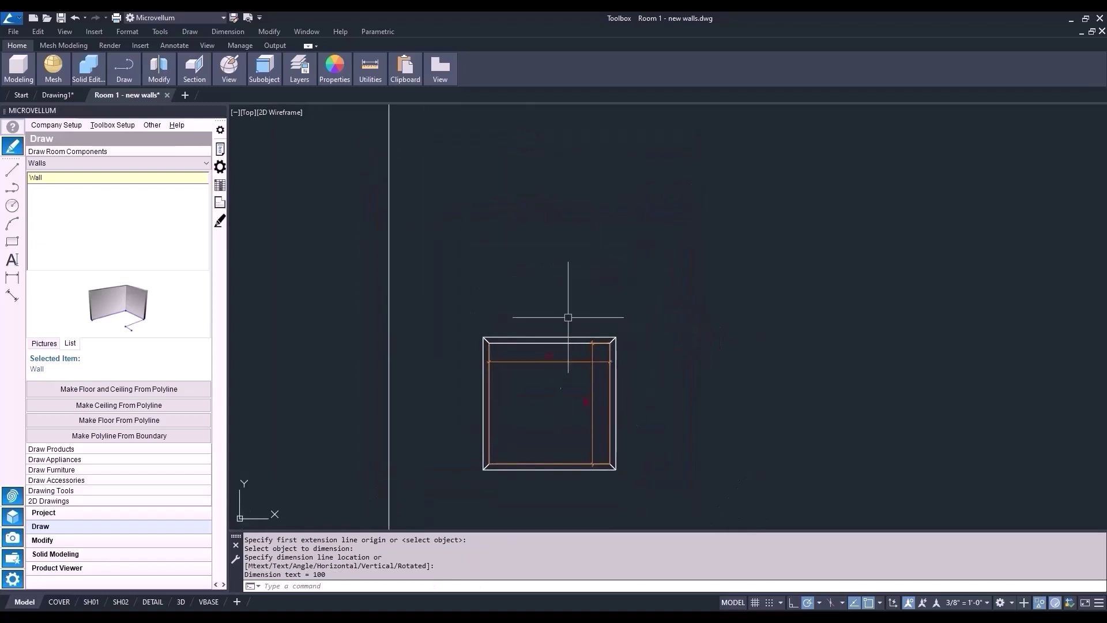
type("pl")
key("Return")
left_click(611, 290)
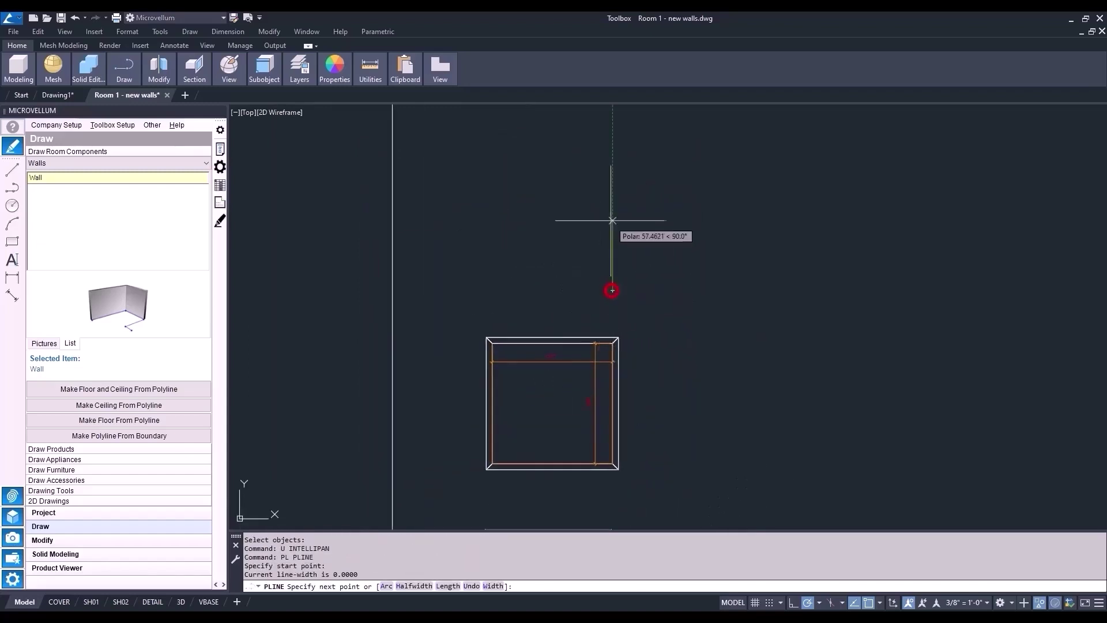
type("100")
key("Return")
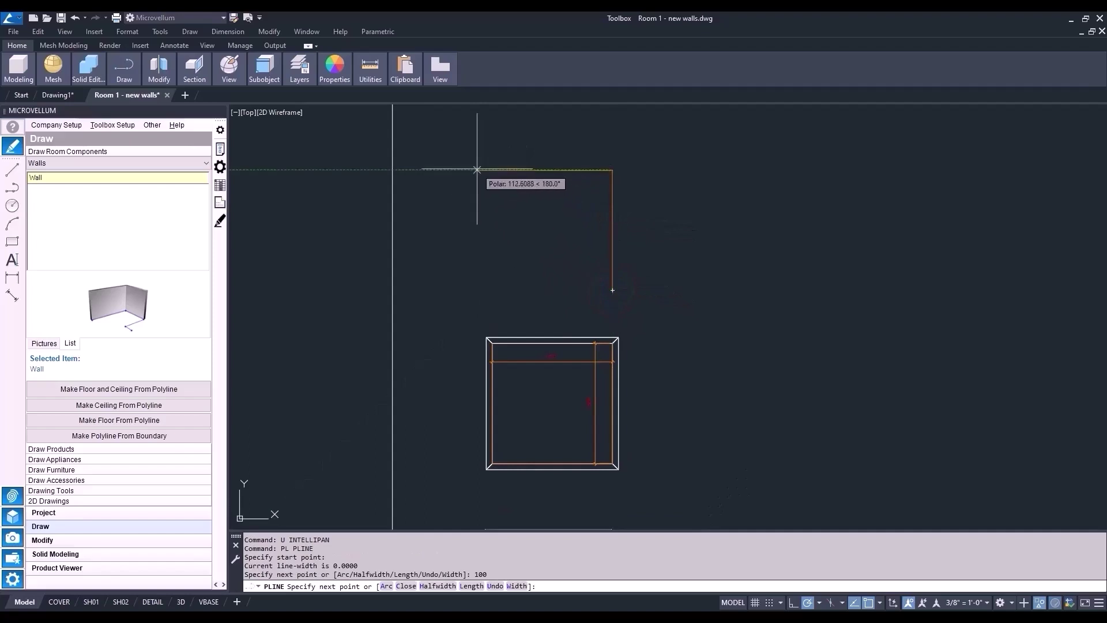
type("100")
key("Return")
type("1")
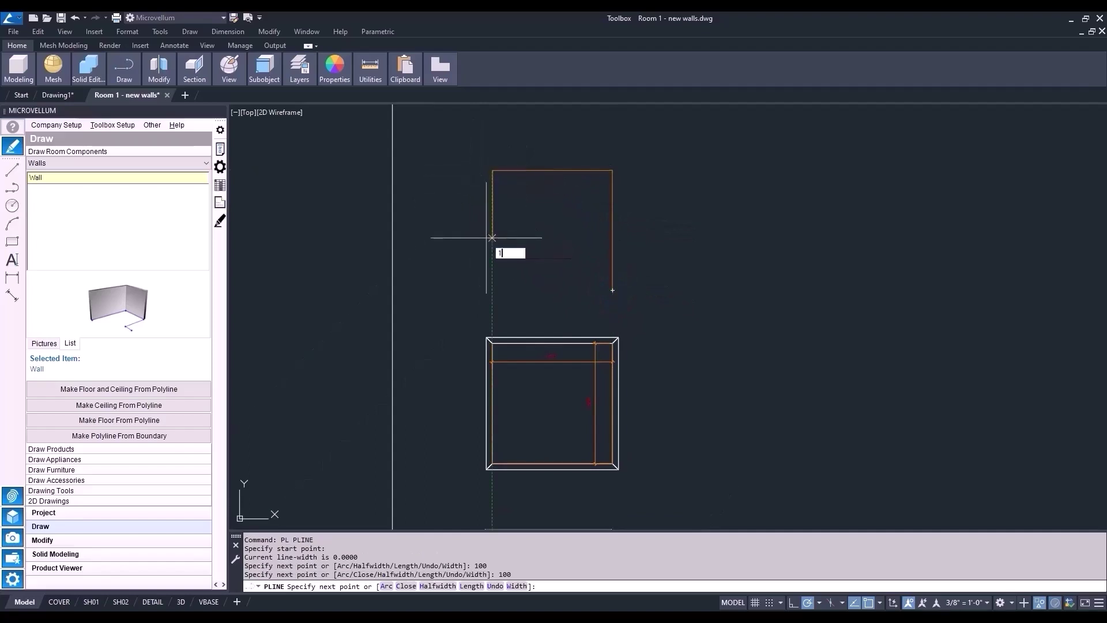
type("00")
key("Return")
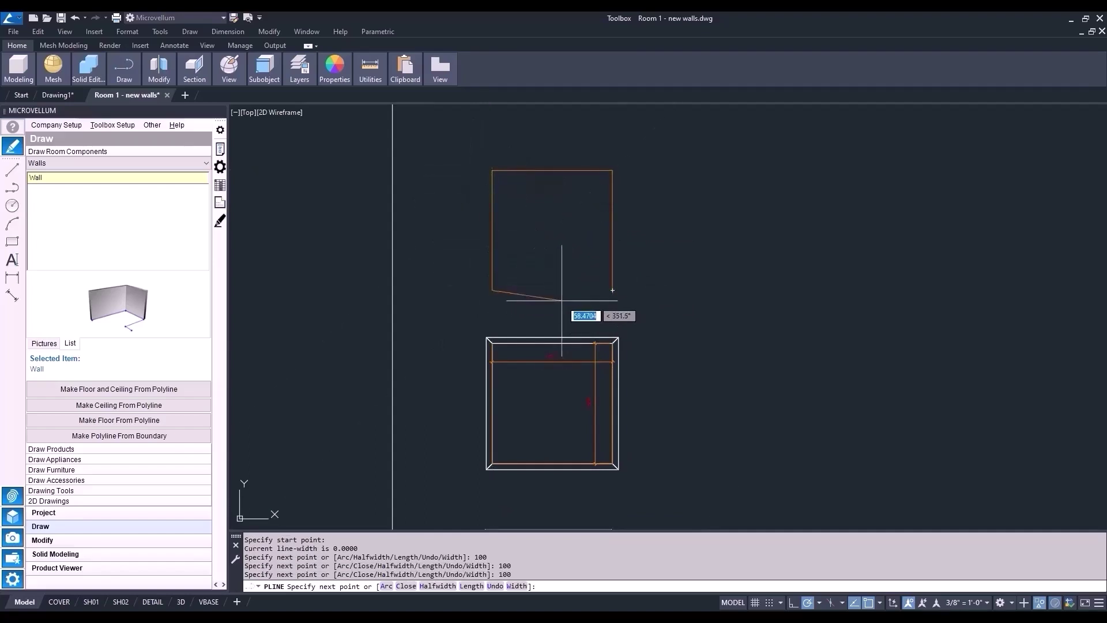
type("c")
key("Return")
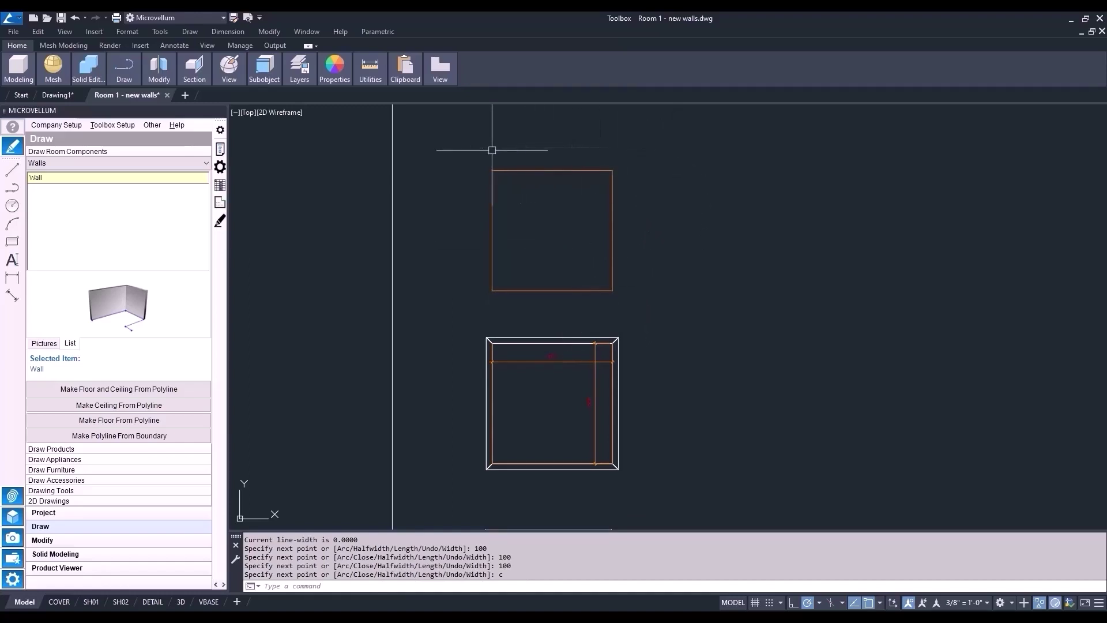
- Create walls along the upper, counterclockwise square polyline
right_click(130, 184)
left_click(176, 202)
left_click(534, 292)
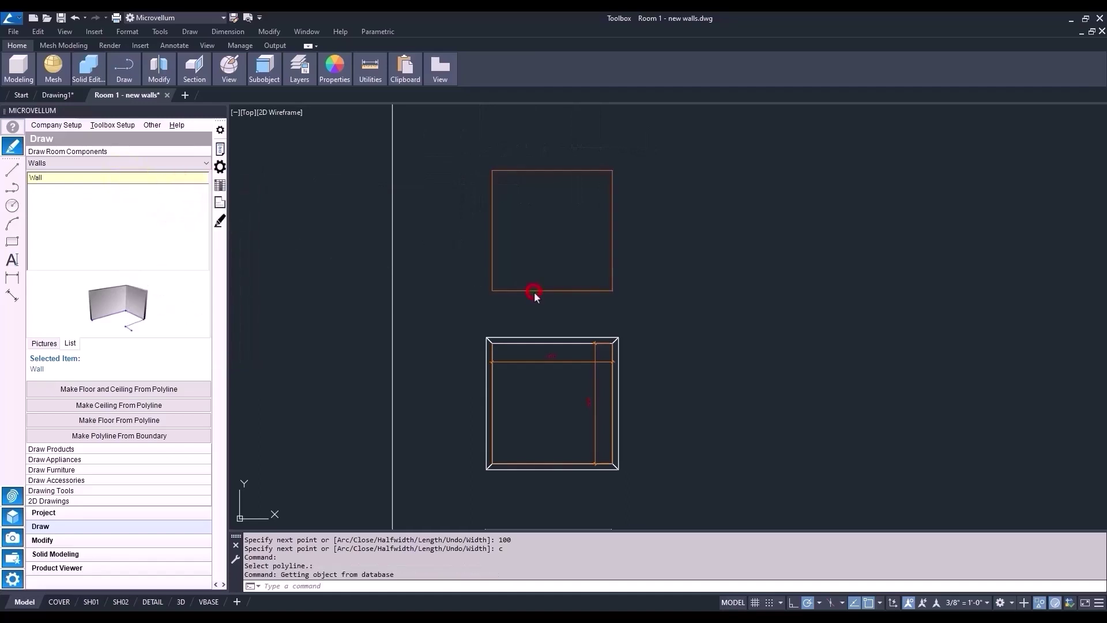
- Dimension the outer right, outer top and inner bottom edges of the upper square room's walls
scroll(550, 306, "up", 2)
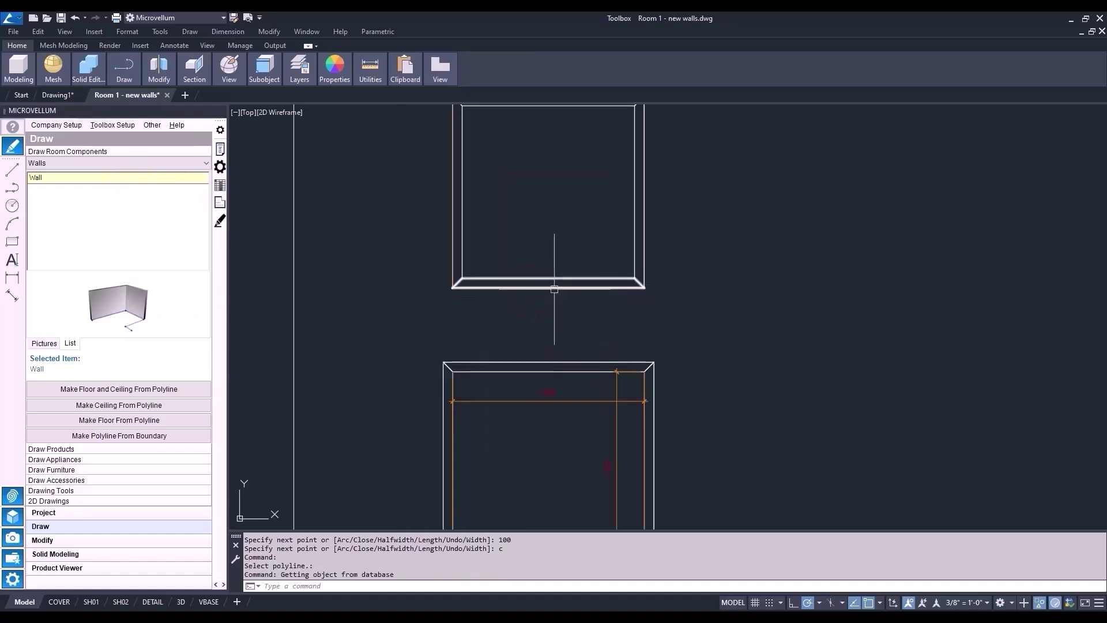
middle_click_drag(551, 301, 545, 353)
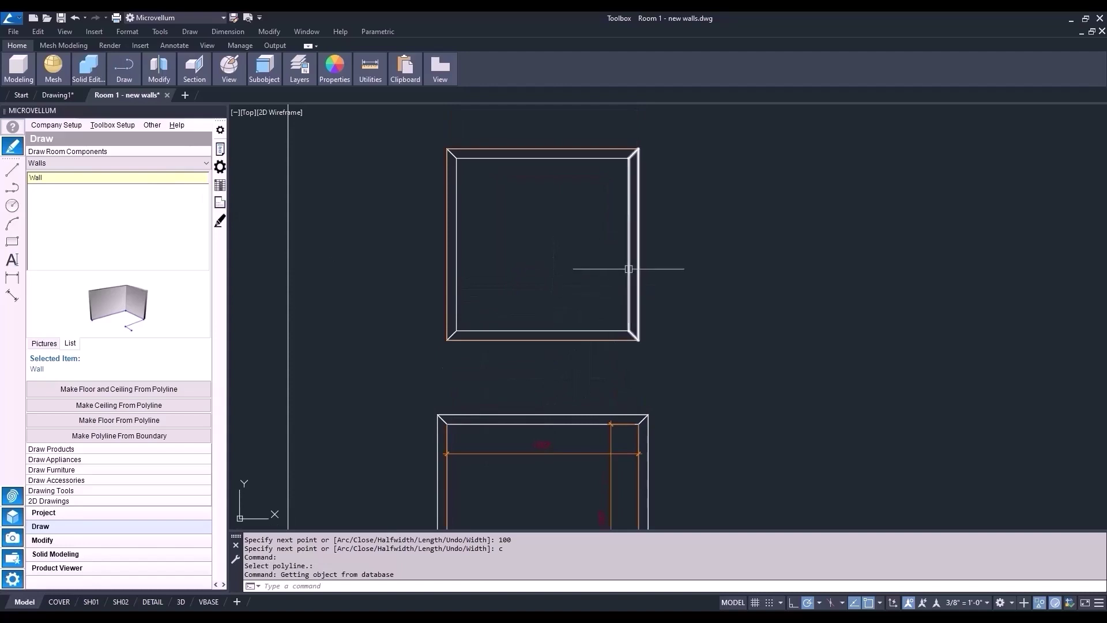
left_click(637, 228)
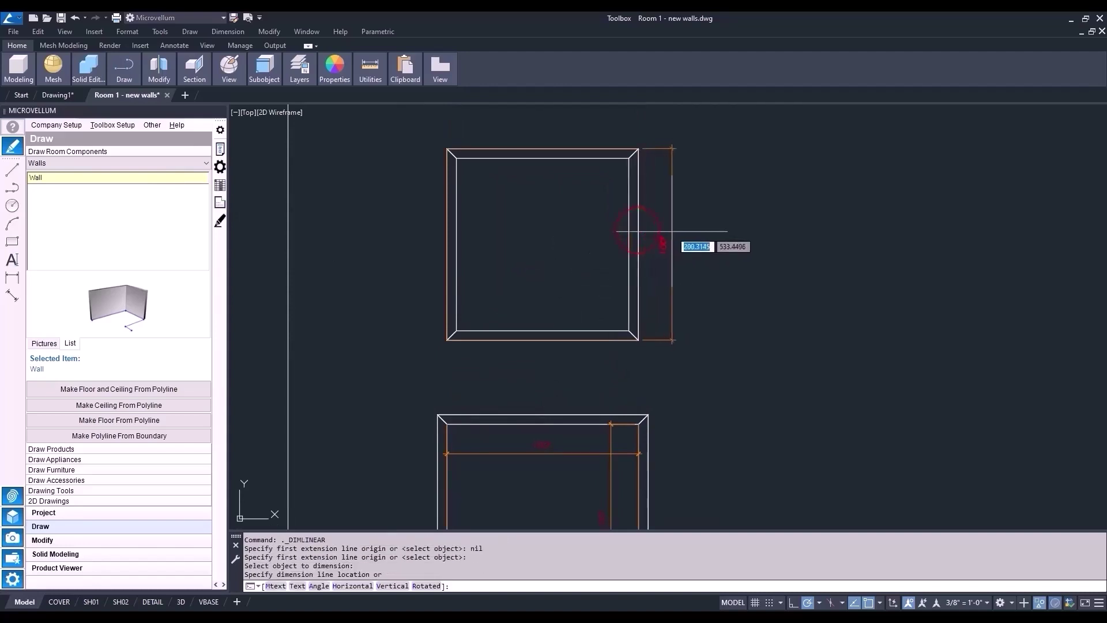
left_click(672, 231)
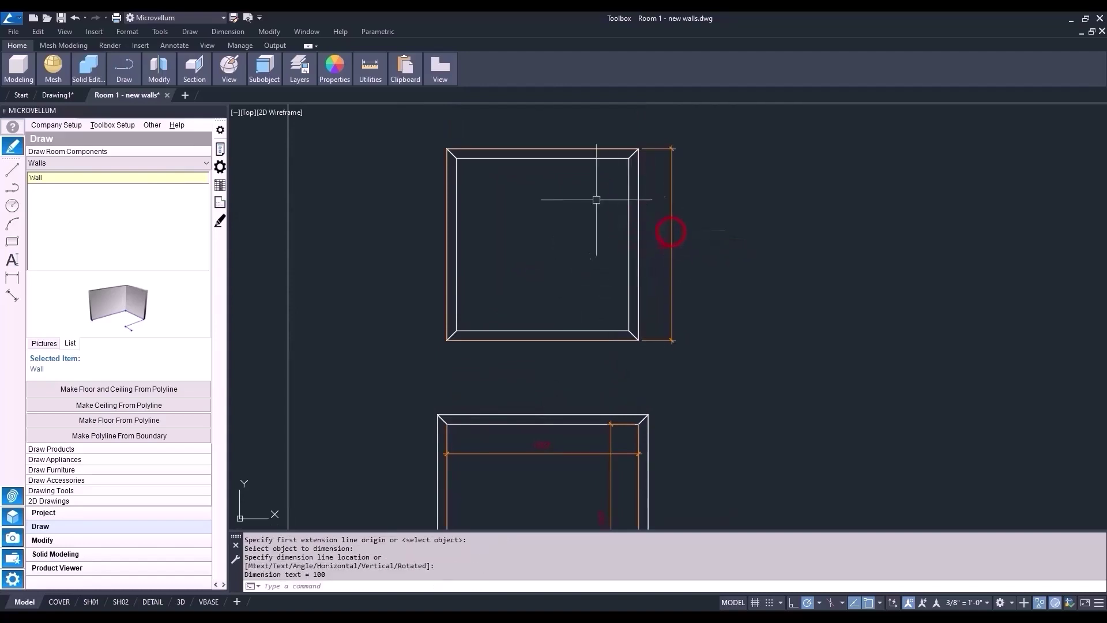
left_click(538, 144)
left_click(539, 128)
scroll(588, 301, "up", 5)
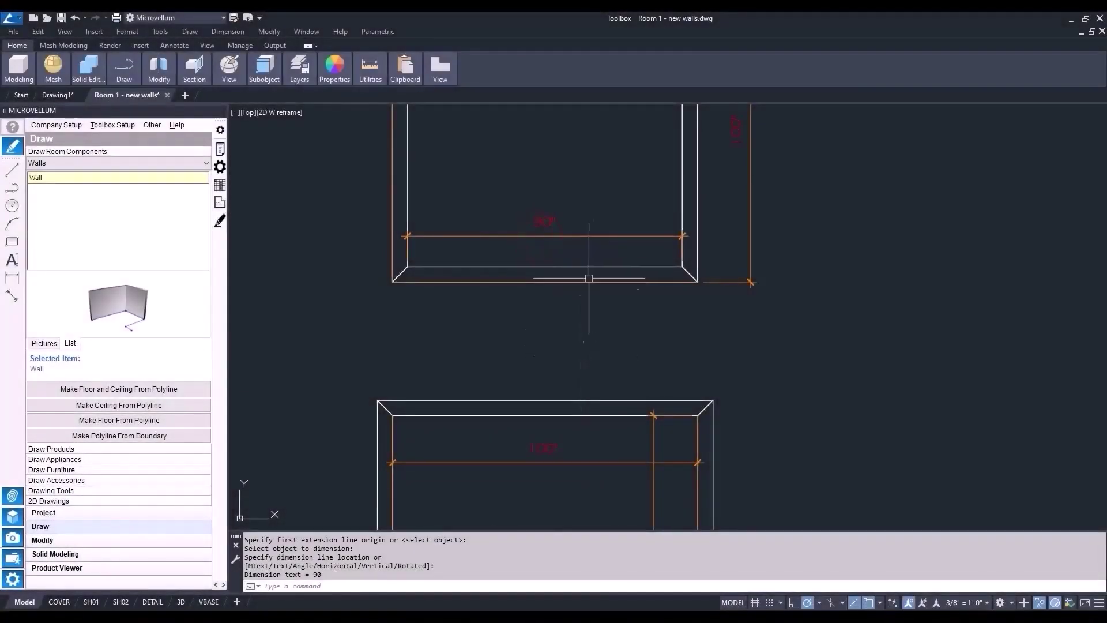
- Delete all five dimensions on the two square rooms
scroll(589, 278, "down", 4)
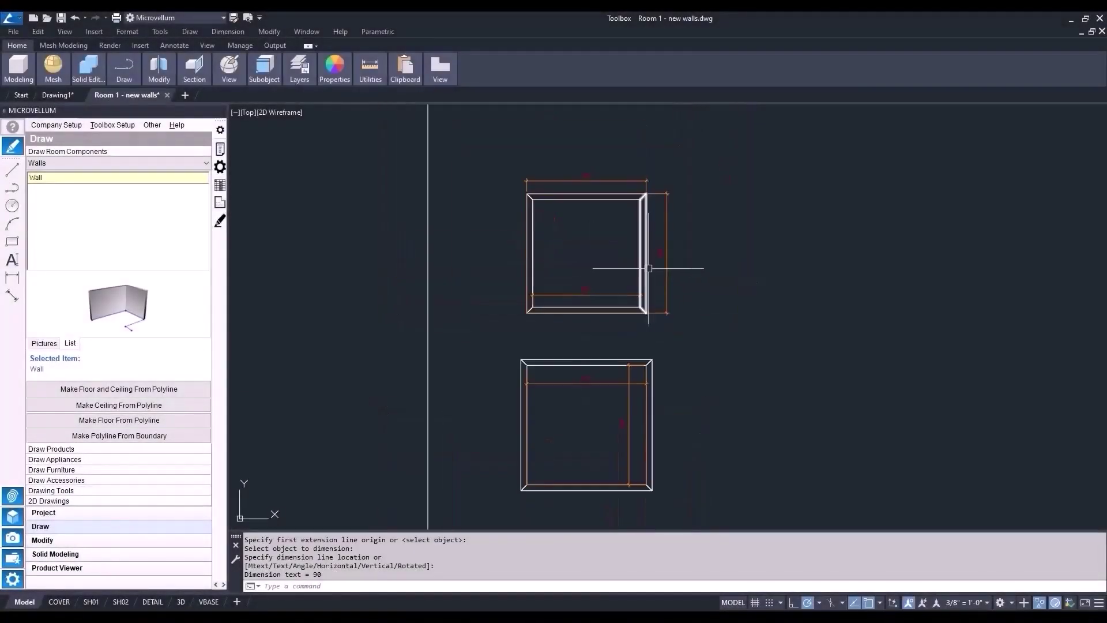
left_click(666, 247)
left_click(585, 288)
left_click(586, 175)
left_click(593, 408)
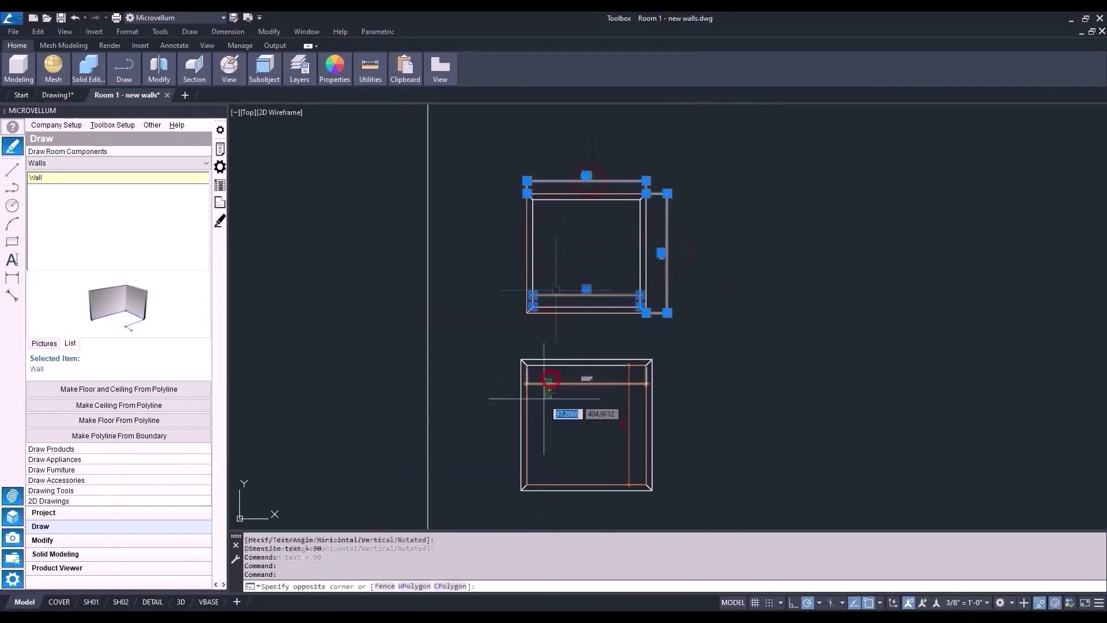
left_click(587, 378)
left_click(623, 425)
key("Delete")
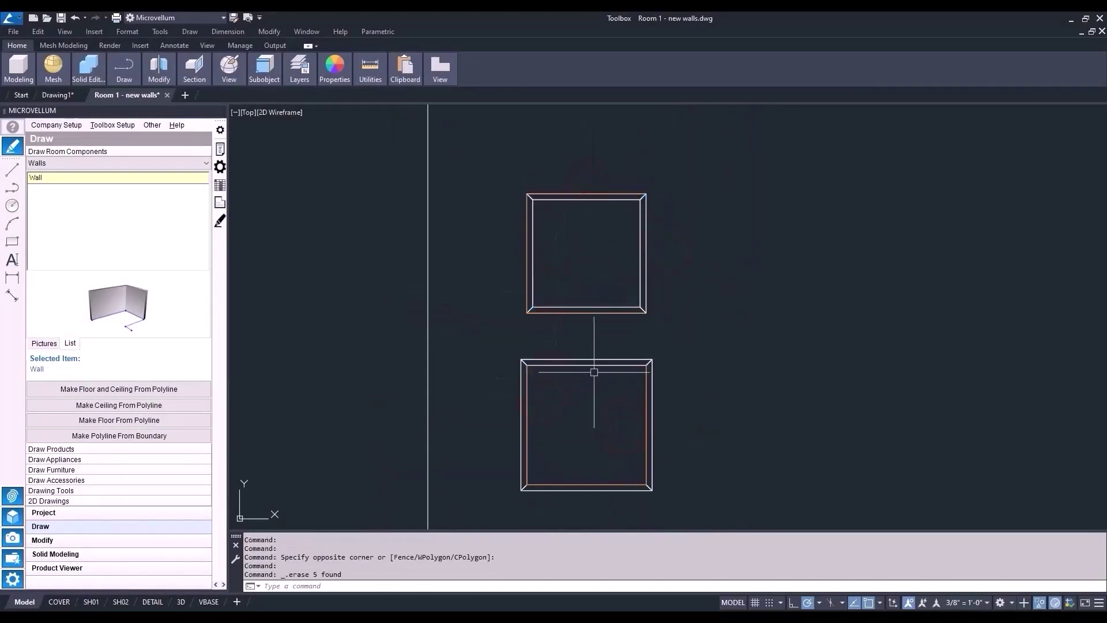
- Erase all walls of both square rooms with the Microvellum Erase command
left_click(94, 541)
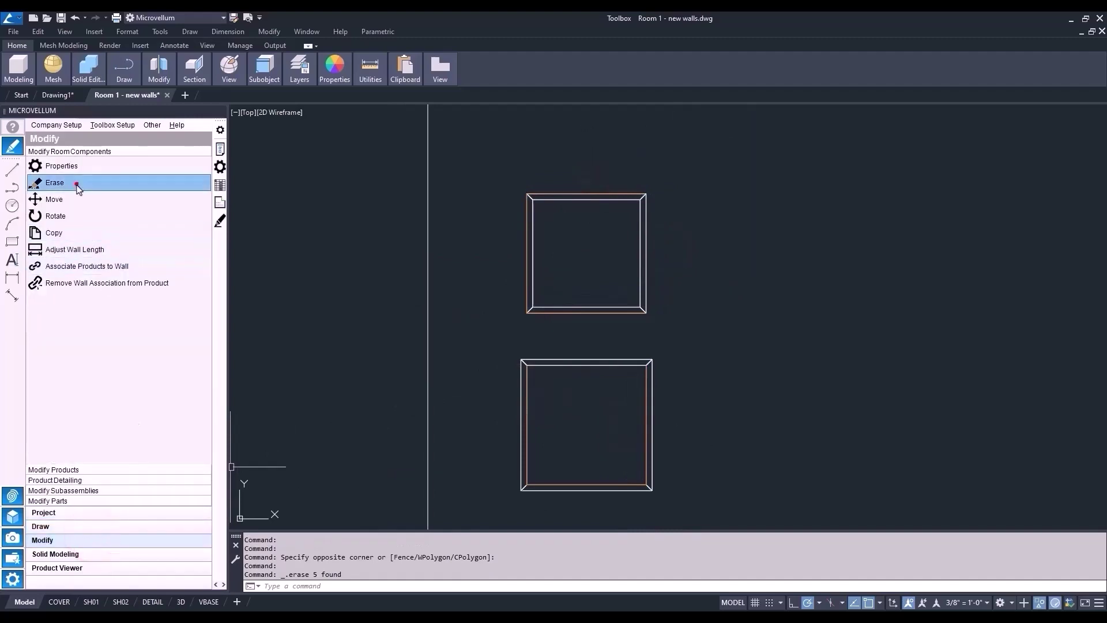
left_click(78, 187)
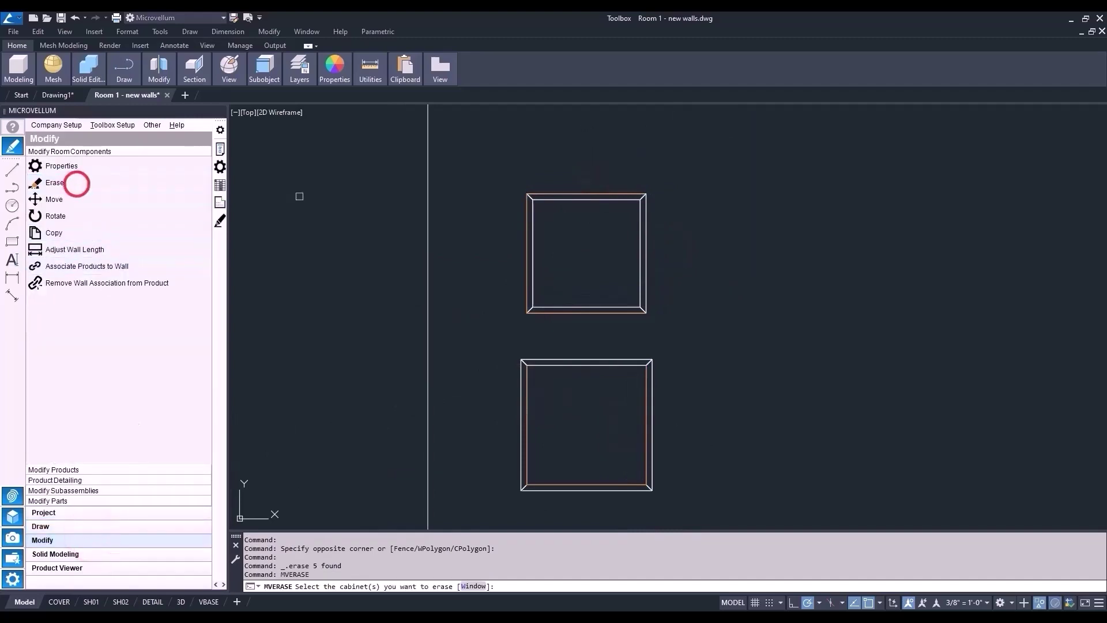
left_click(570, 199)
left_click(649, 381)
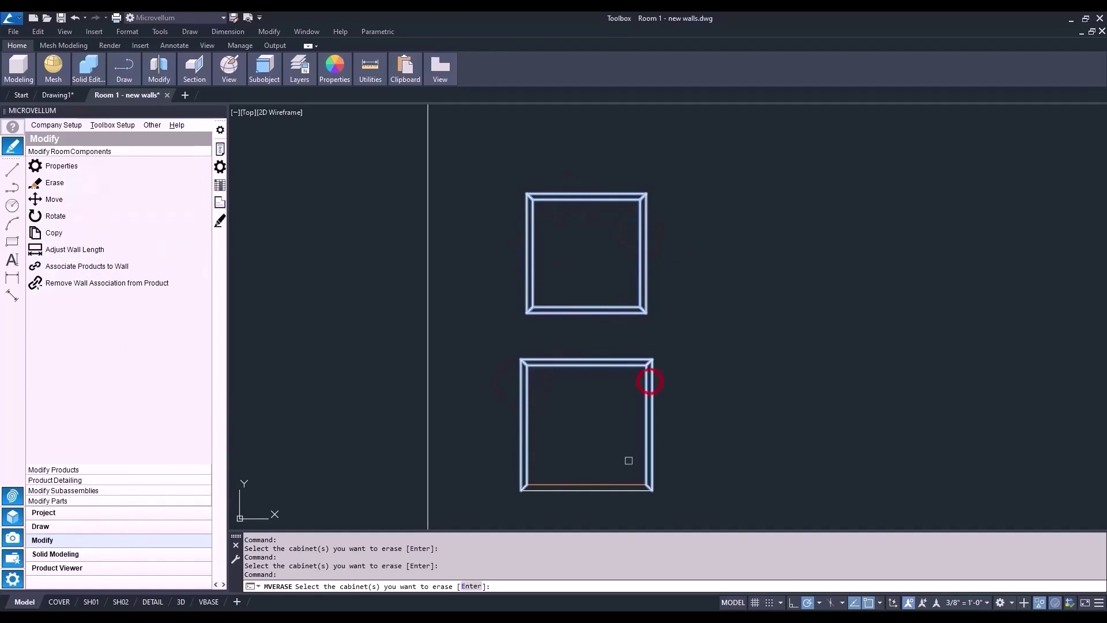
right_click(595, 494)
left_click(600, 345)
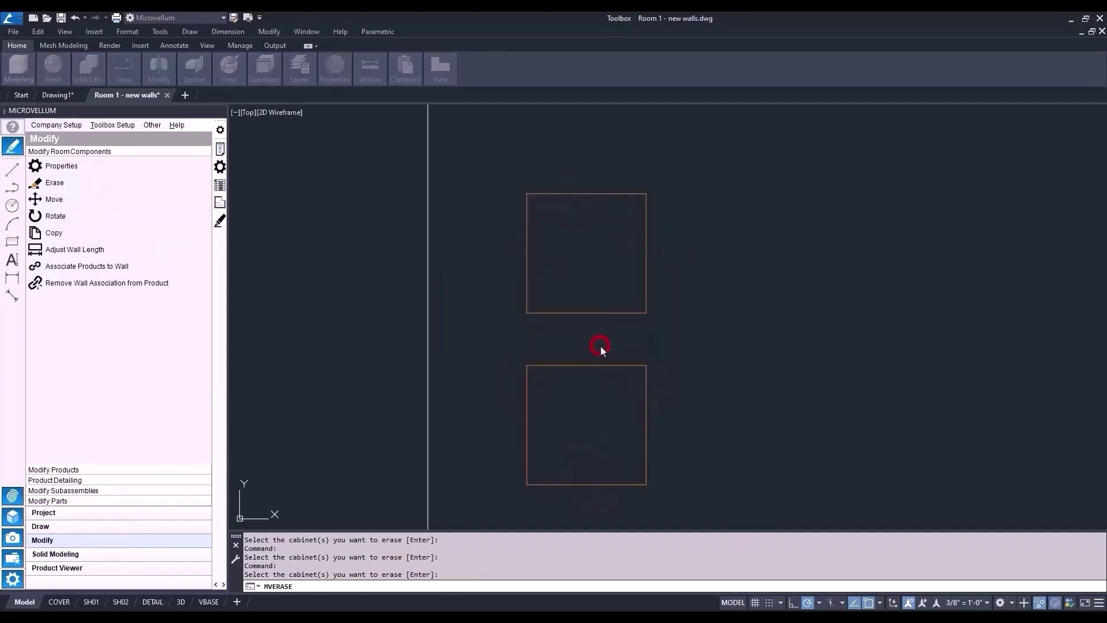
- Delete the two leftover square polylines above the quadrant 2 walls
left_click(592, 296)
left_click(563, 408)
key("Delete")
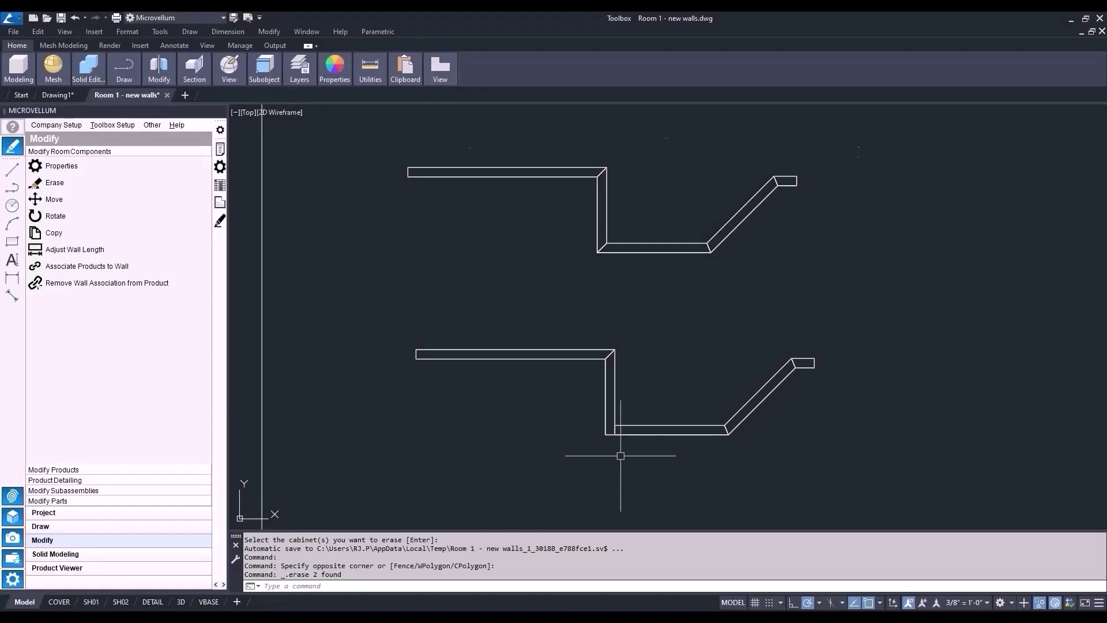
- Copy the lower set of connected walls in quadrant 2 into quadrant 3 with the Microvellum Copy command
scroll(674, 435, "down", 2)
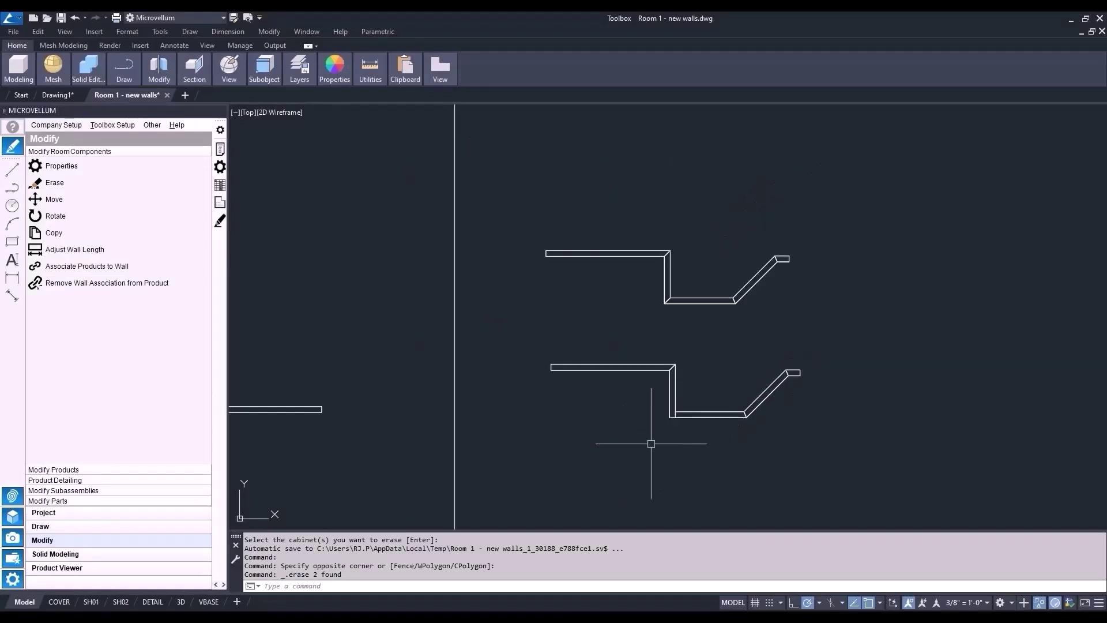
scroll(651, 443, "down", 2)
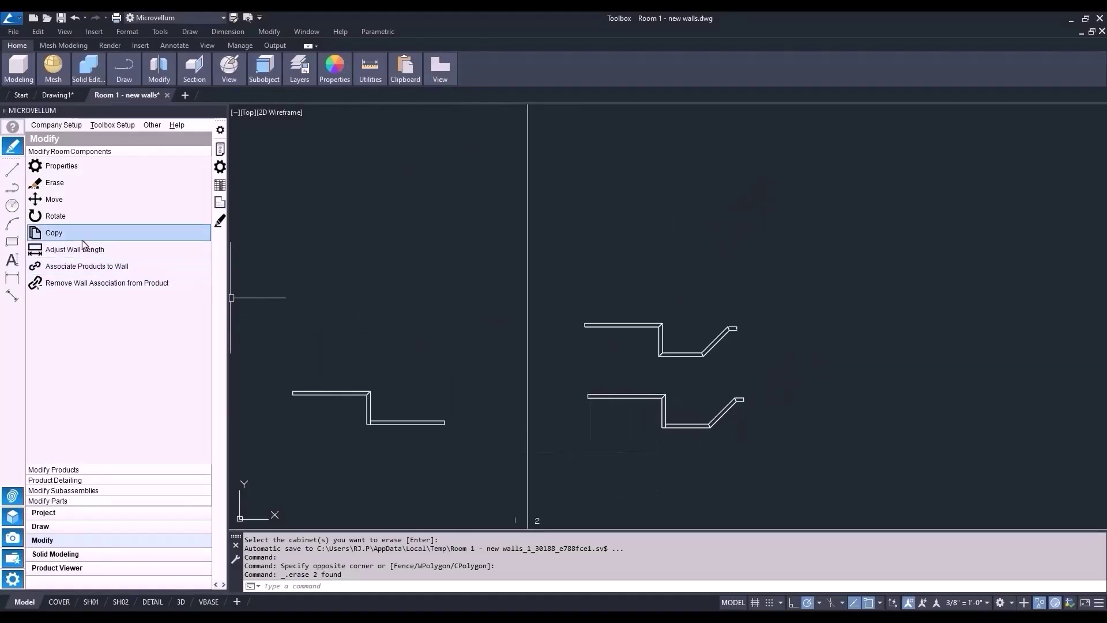
left_click(63, 234)
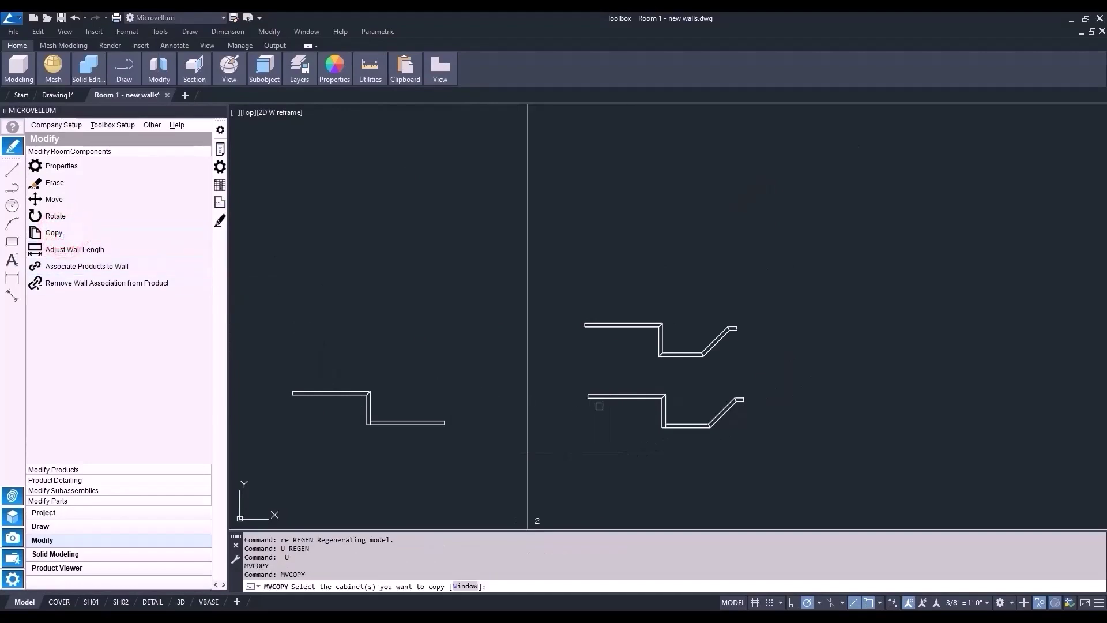
left_click(603, 398)
left_click(660, 414)
left_click(680, 427)
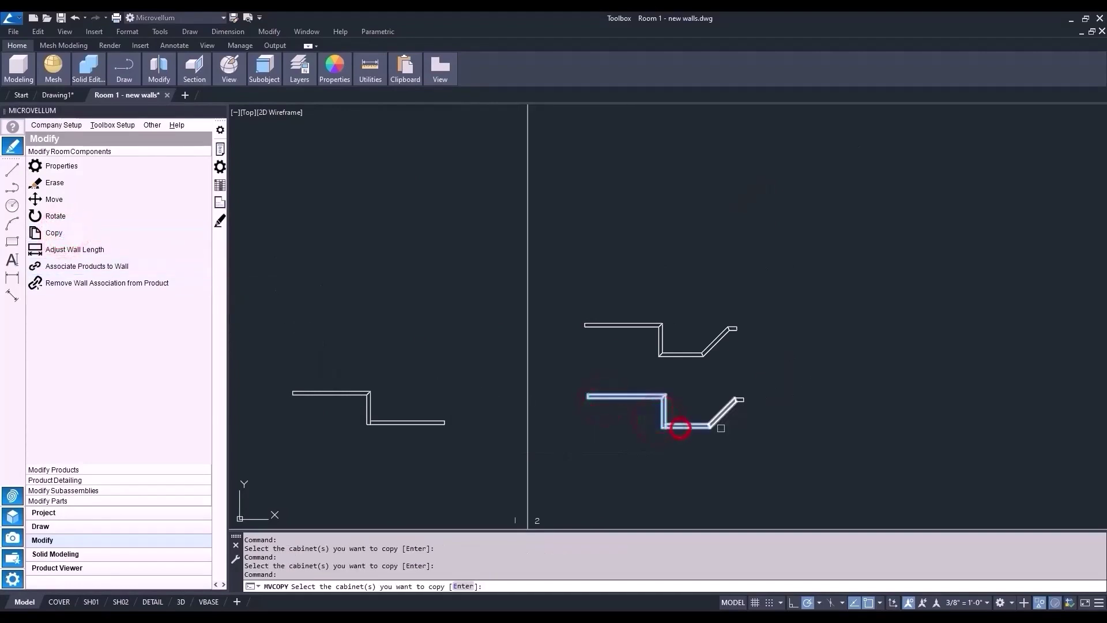
key("Return")
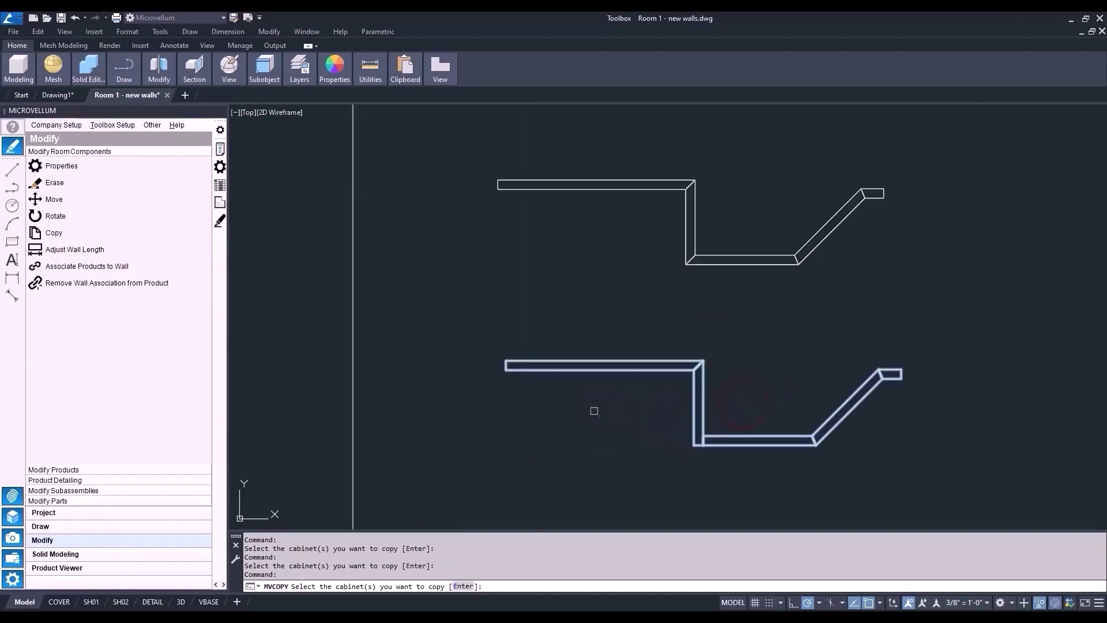
scroll(593, 407, "up", 2)
left_click(459, 346)
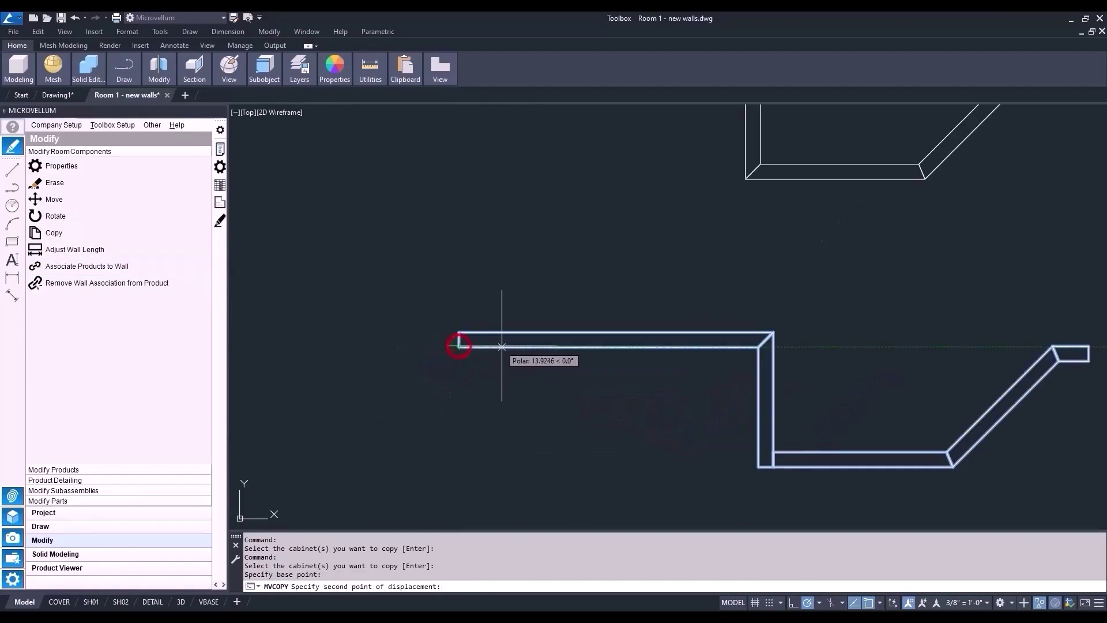
scroll(457, 341, "down", 4)
middle_click_drag(432, 370, 717, 269)
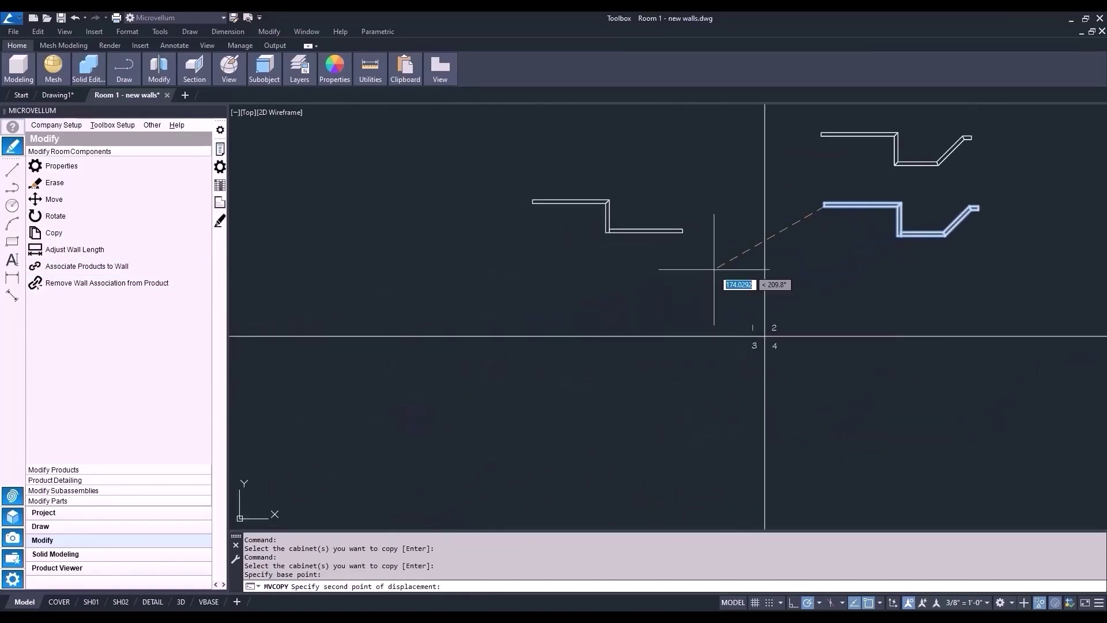
left_click(539, 398)
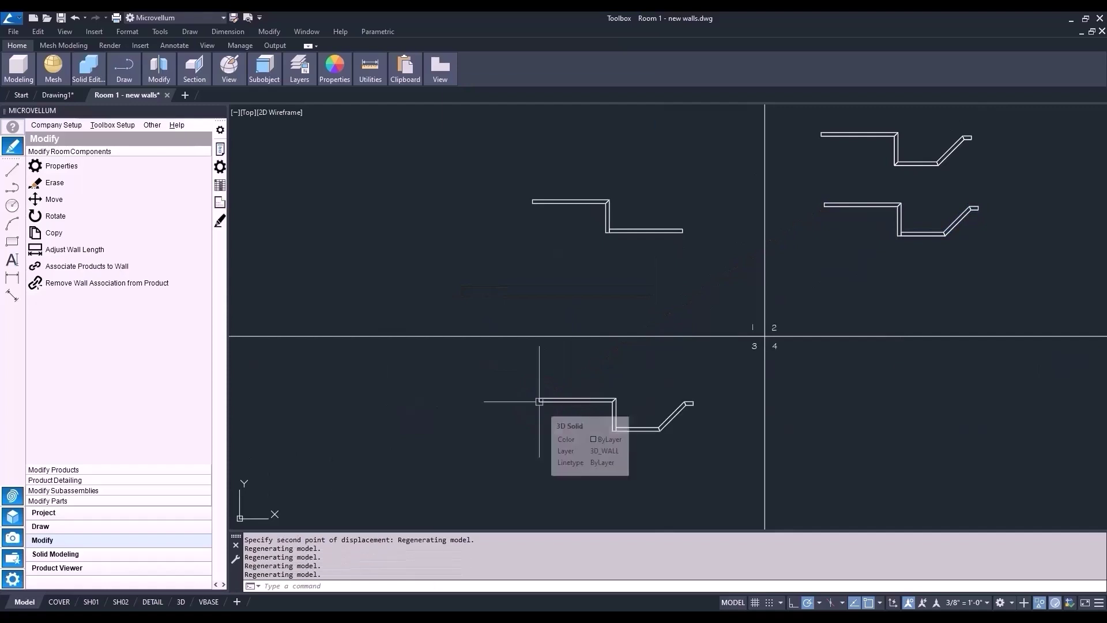
scroll(625, 447, "up", 4)
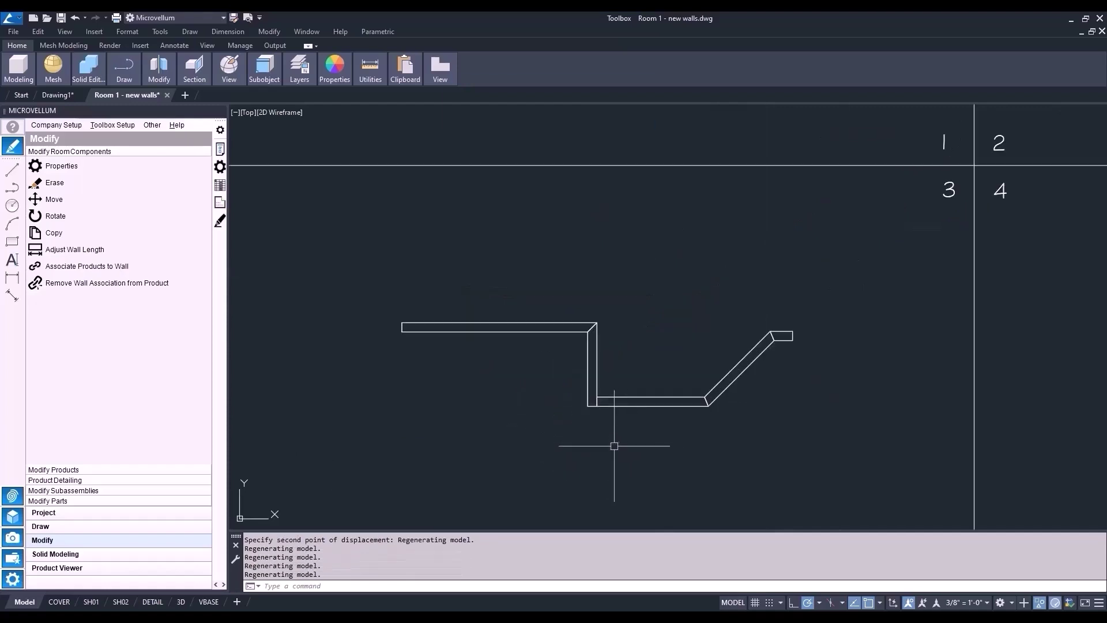
scroll(585, 379, "up", 4)
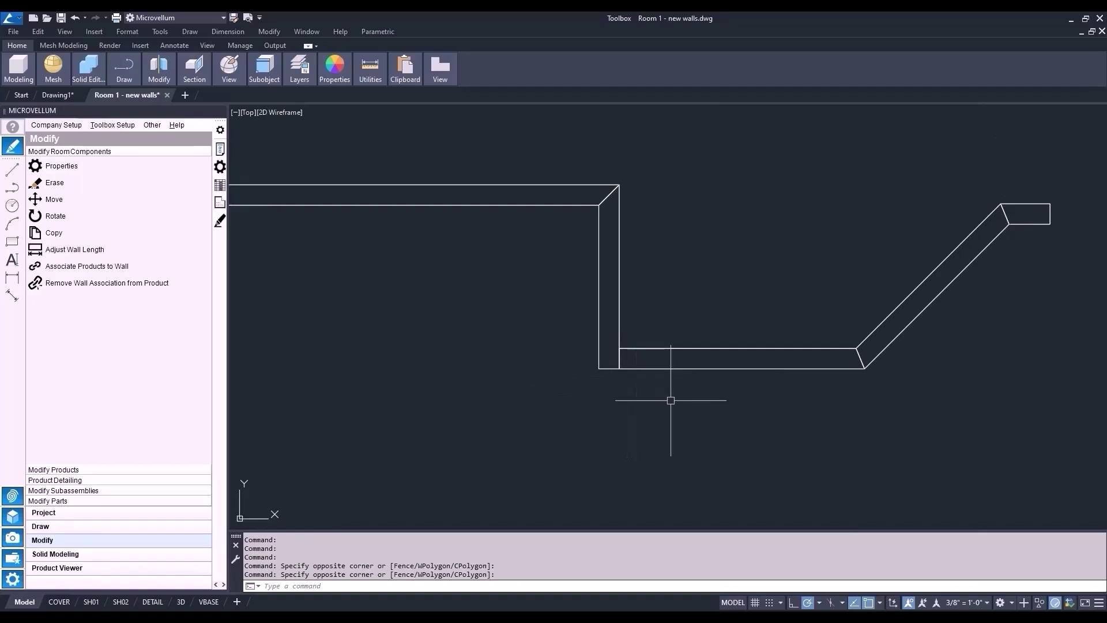
scroll(623, 383, "down", 2)
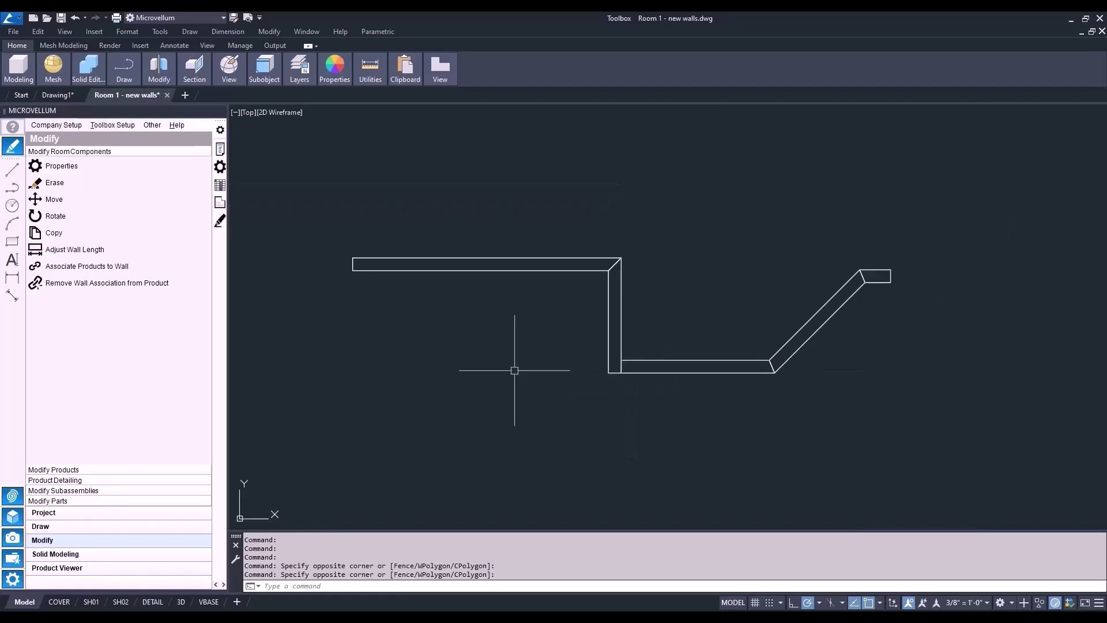
key("Escape")
key("Escape")
key("Escape")
key("space")
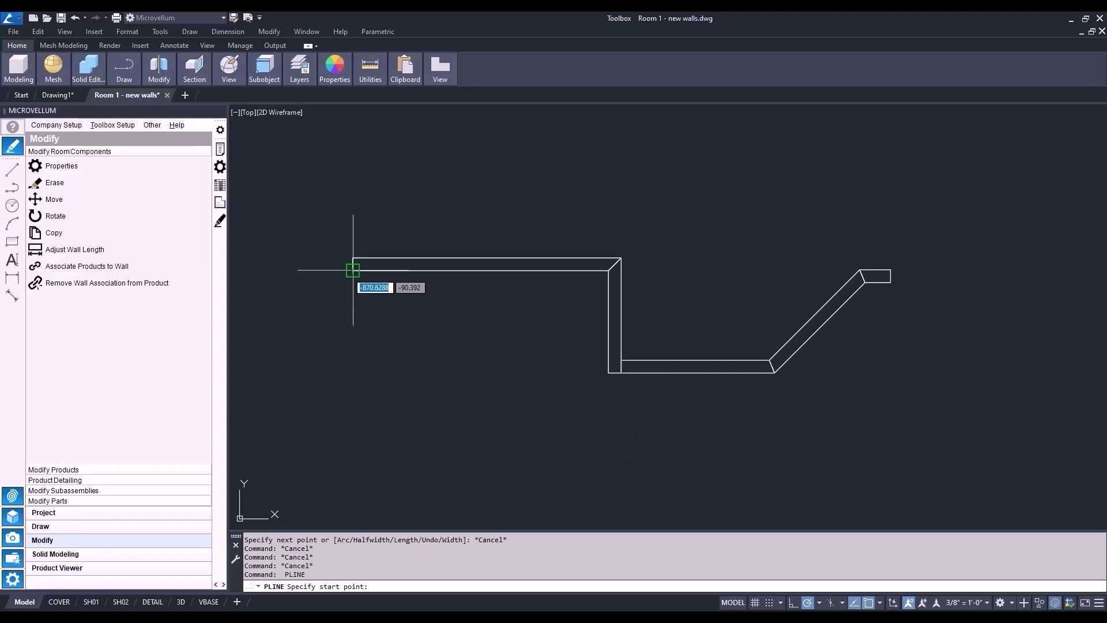
left_click(352, 269)
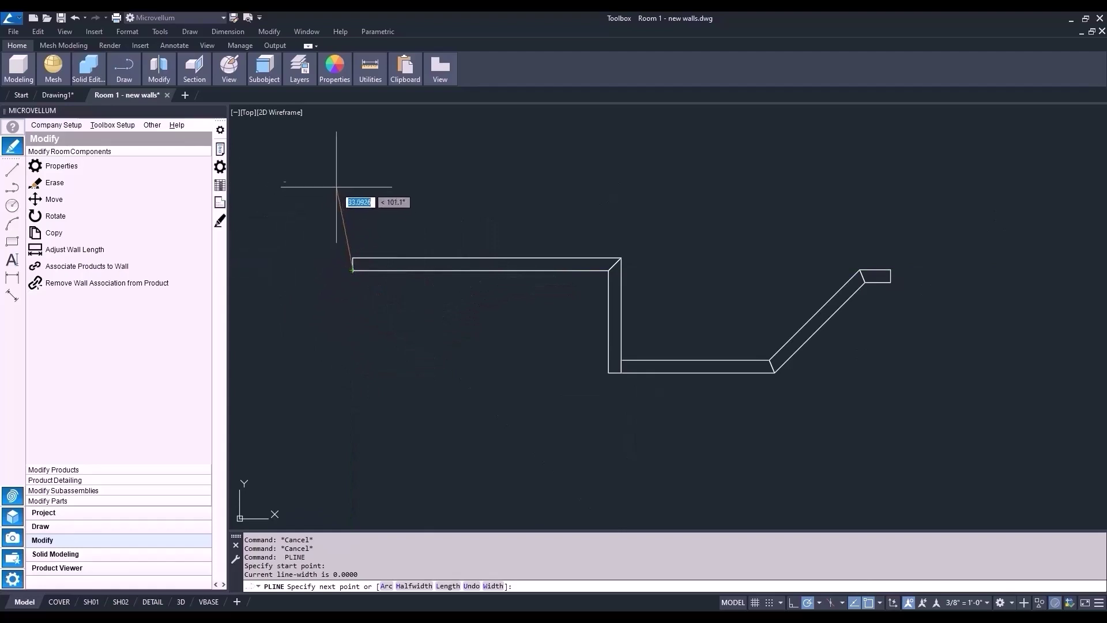
key("Escape")
key("Escape")
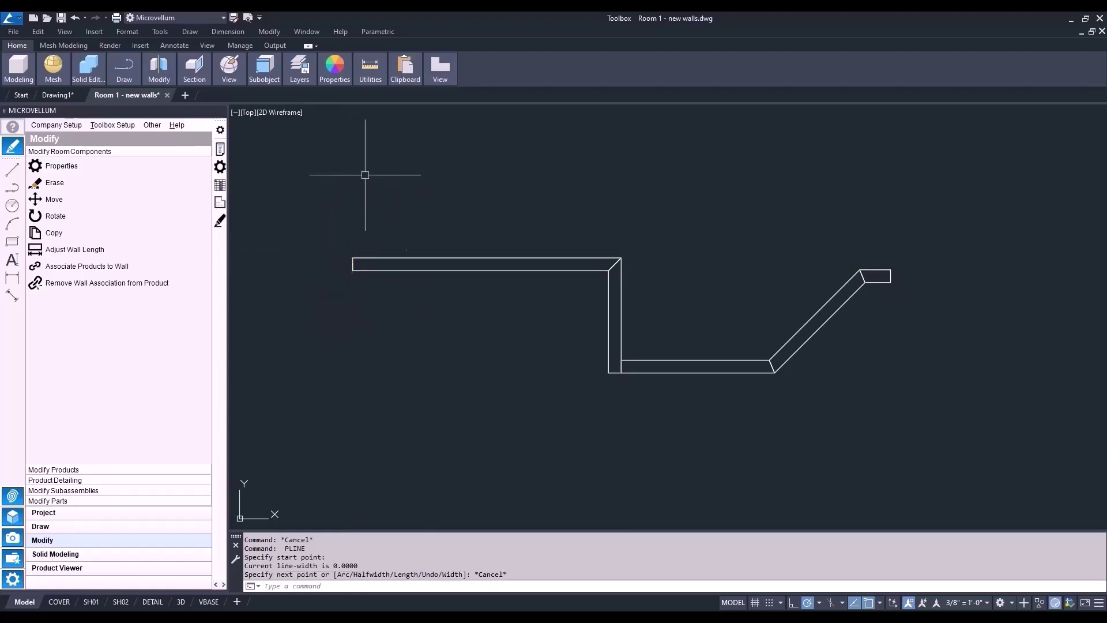
key("Return")
left_click(608, 270)
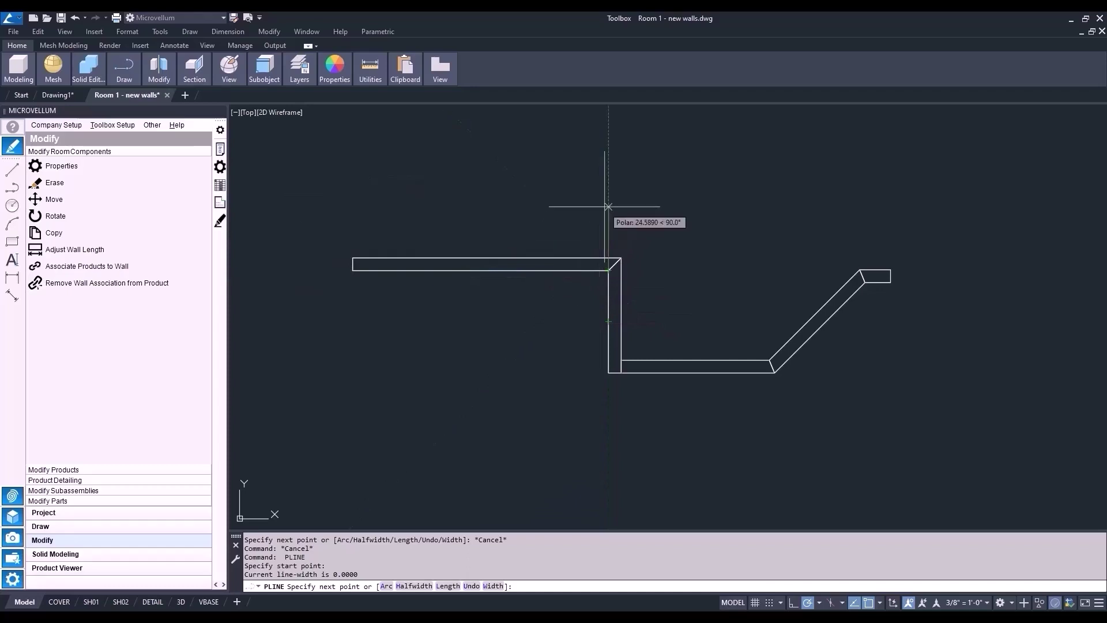
key("Escape")
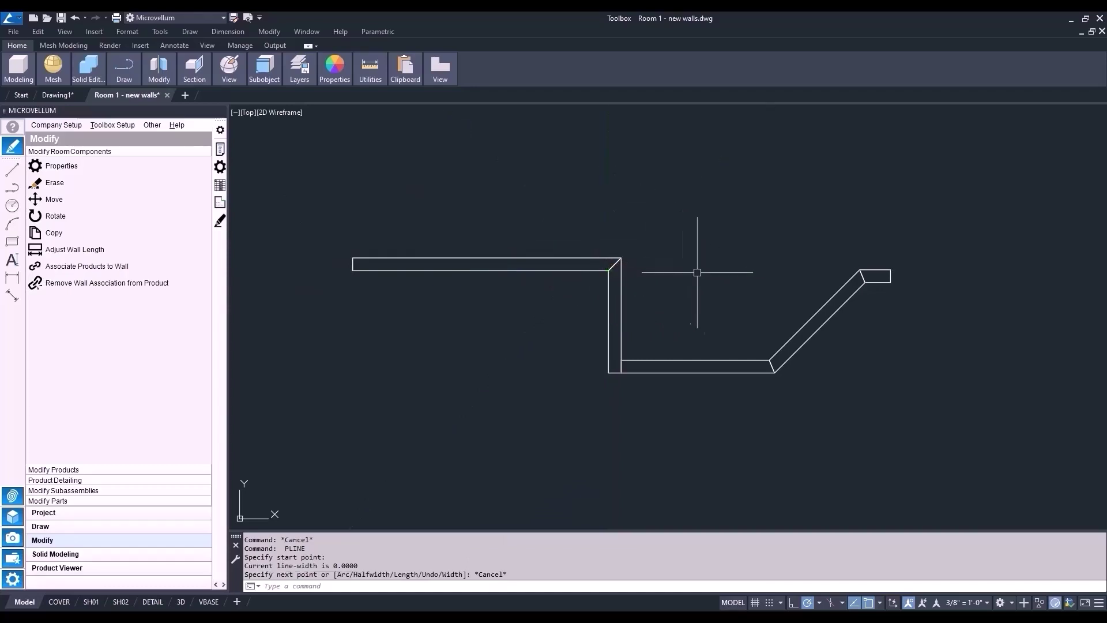
key("Return")
left_click(775, 372)
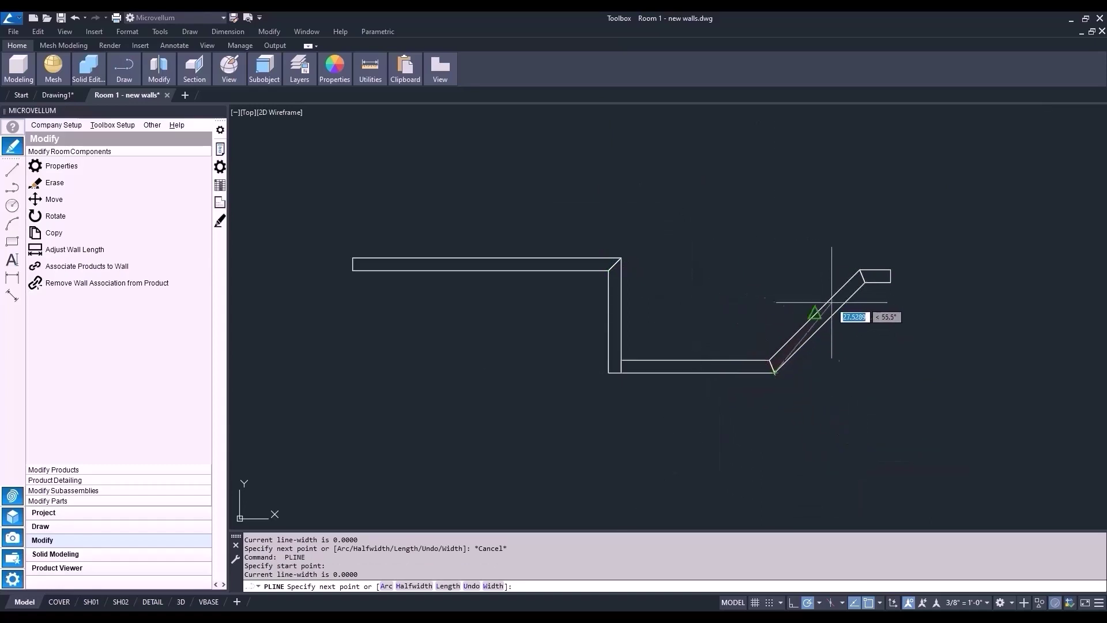
key("Escape")
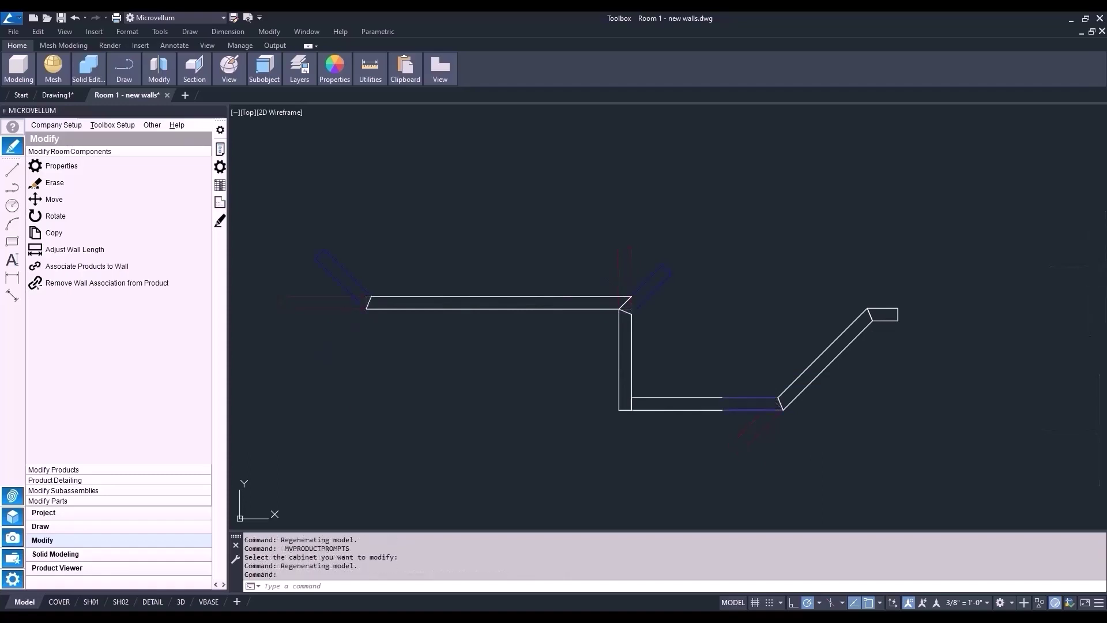
left_click(356, 219)
key("Escape")
key("Escape")
key("Escape")
key("Escape")
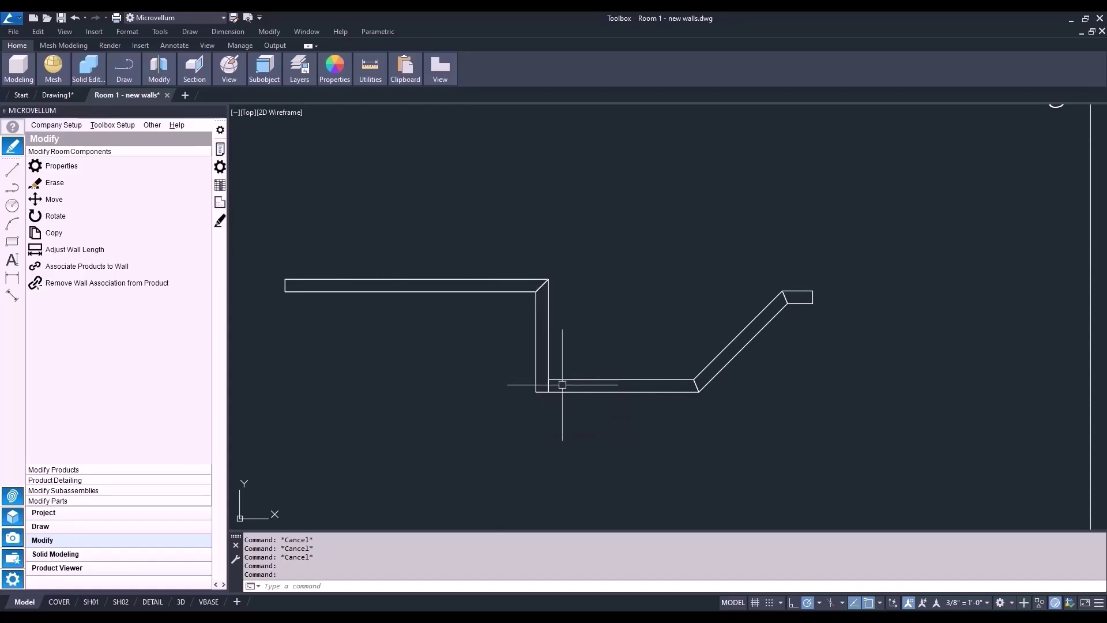
- In quadrant 3, set the vertical wall's right angle and the adjoining lower horizontal wall's left angle to 270
left_click(220, 150)
left_click(549, 348)
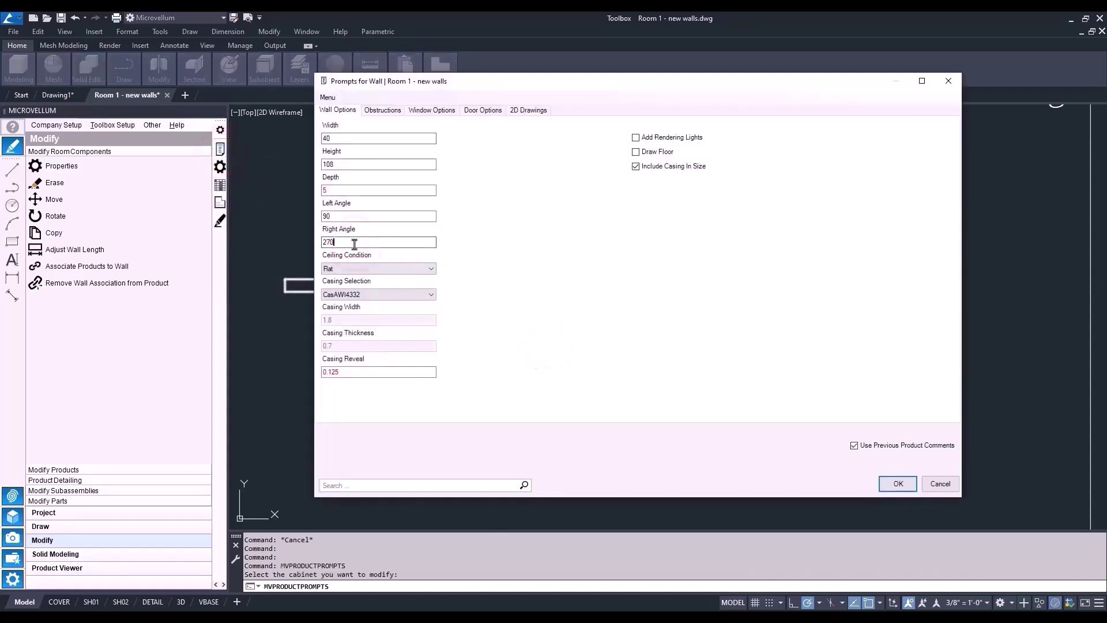
left_click(903, 482)
left_click(591, 392)
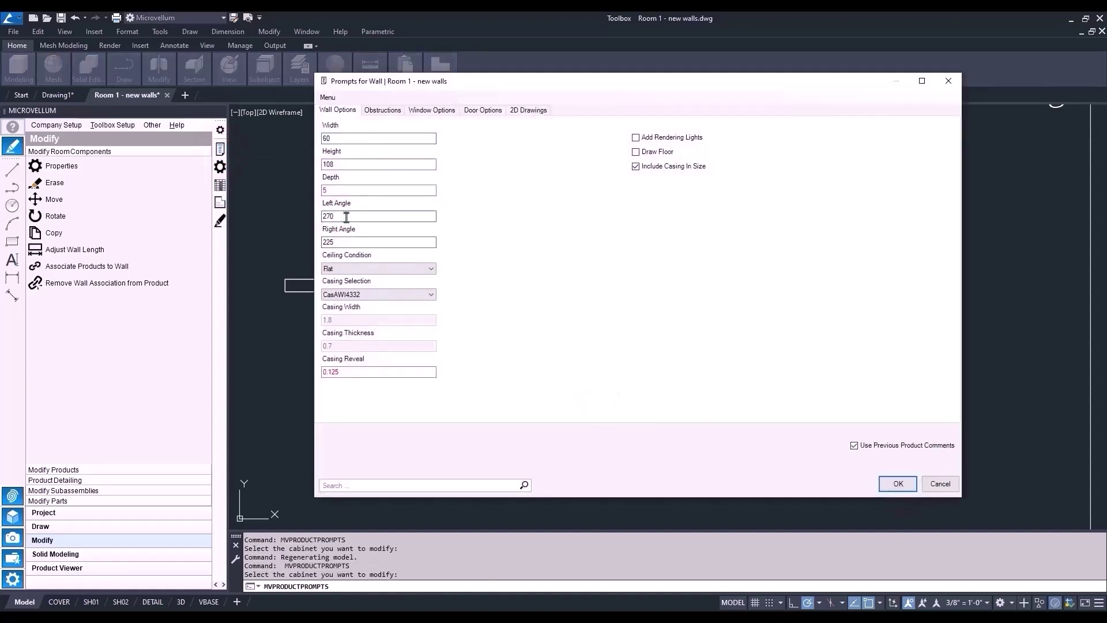
left_click(899, 483)
scroll(601, 403, "up", 2)
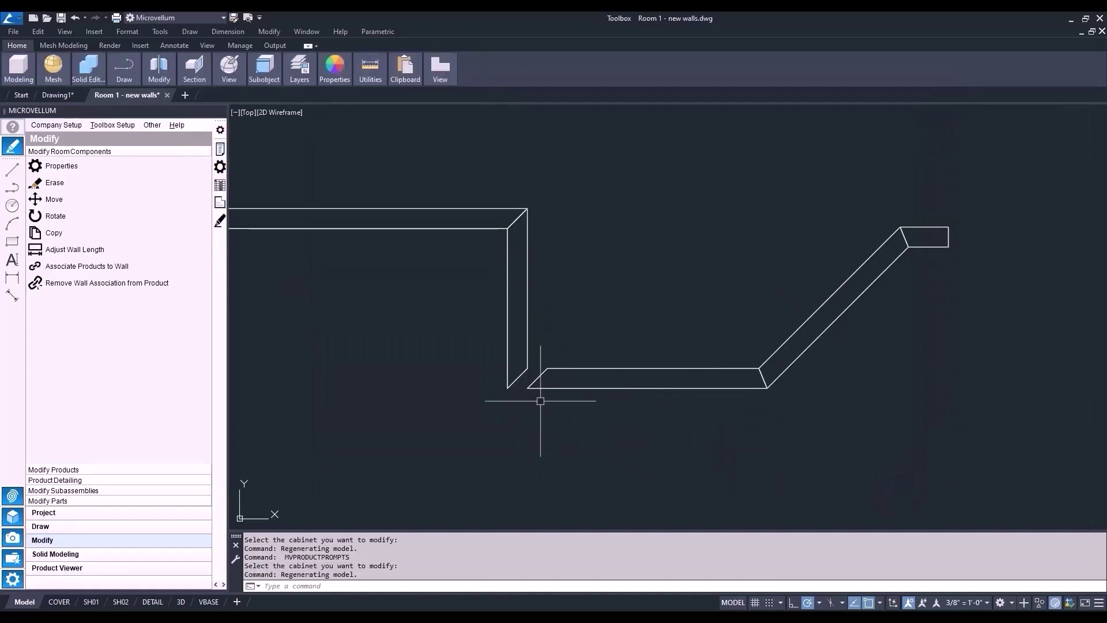
- Move the lower horizontal, angled and short end walls together so their mitered corner meets the vertical wall's outer corner
left_click(104, 199)
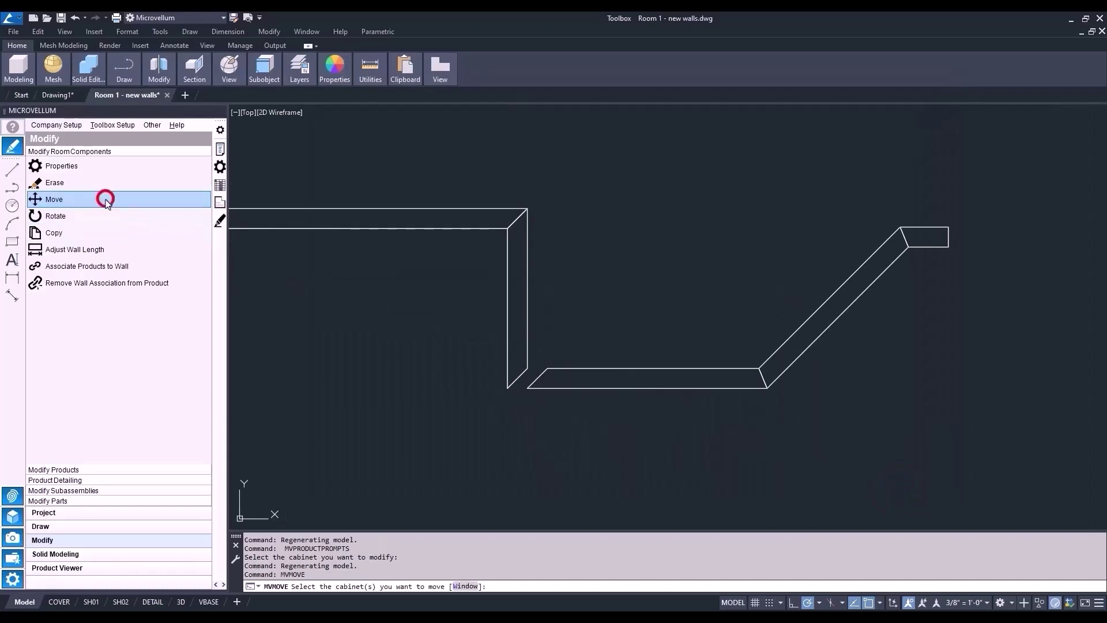
left_click(596, 367)
left_click(773, 346)
left_click(934, 247)
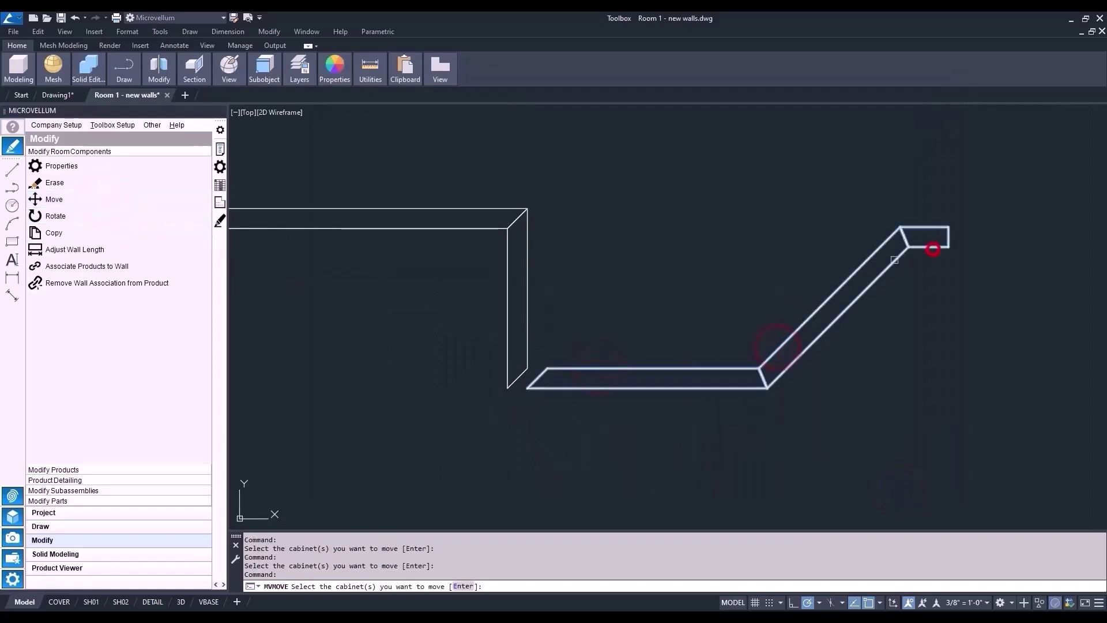
key("Return")
left_click(527, 388)
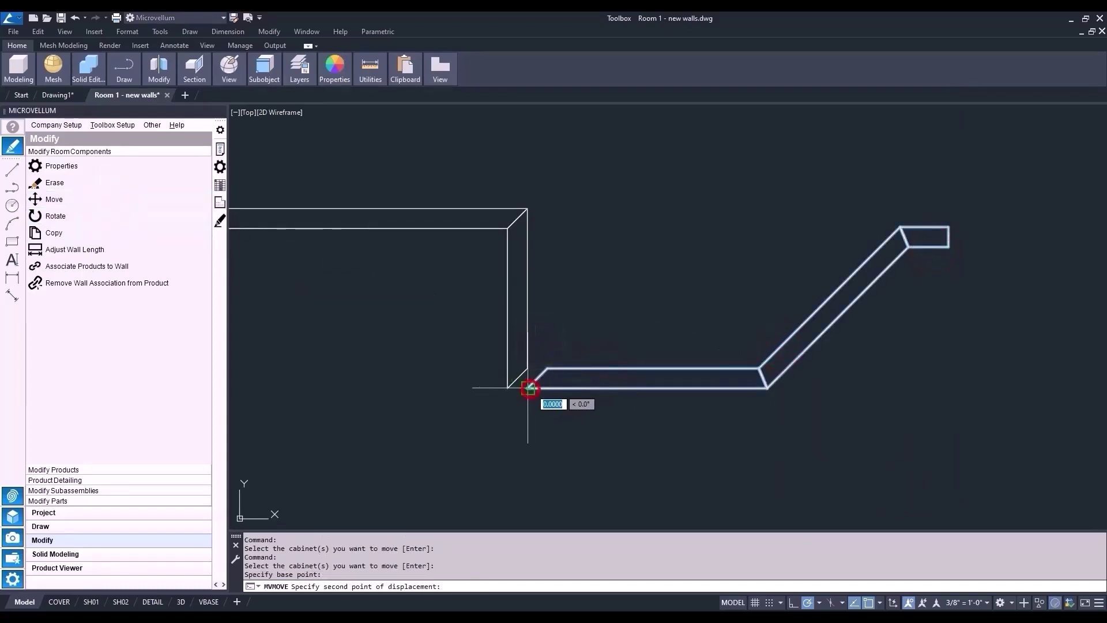
left_click(507, 388)
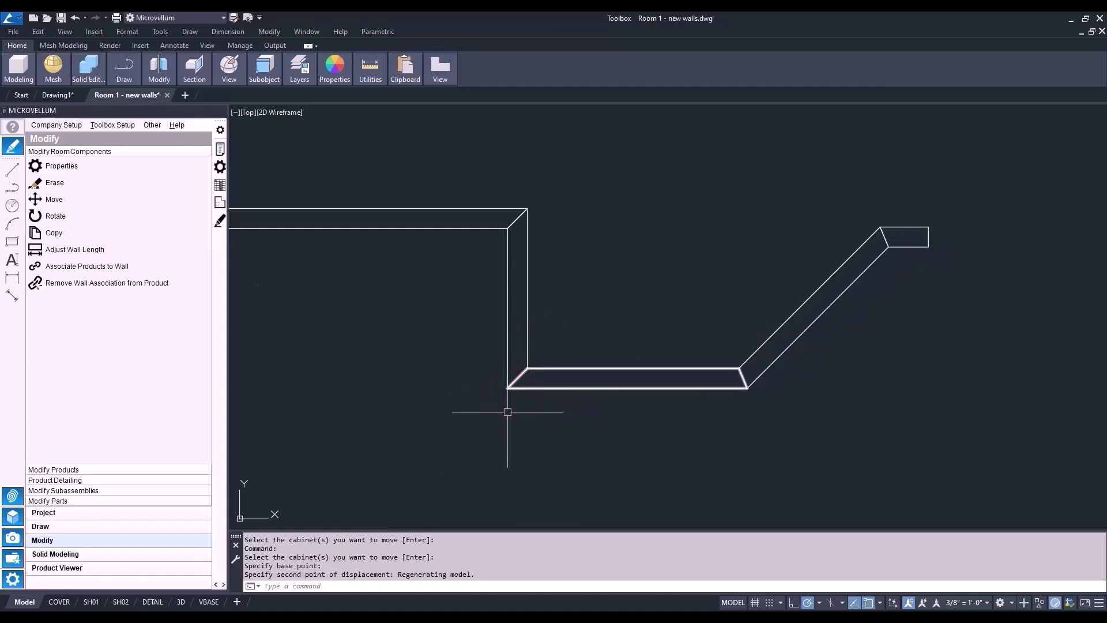
- Copy all the connected quadrant 3 walls horizontally across into quadrant 4 with the Microvellum Copy command
scroll(507, 410, "down", 2)
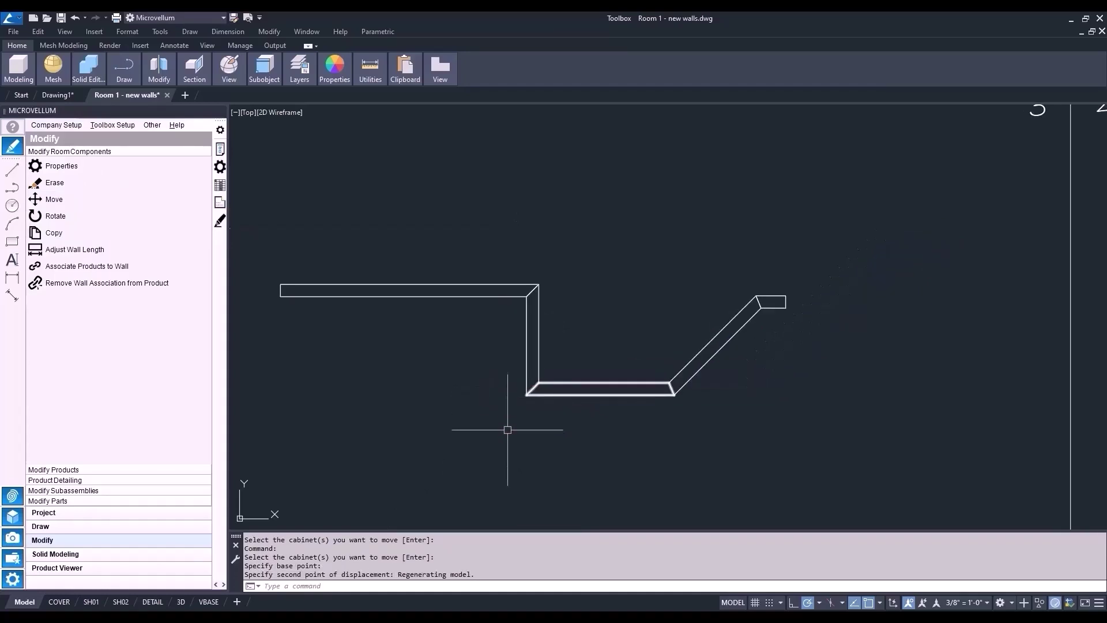
scroll(504, 430, "down", 4)
middle_click_drag(497, 431, 326, 403)
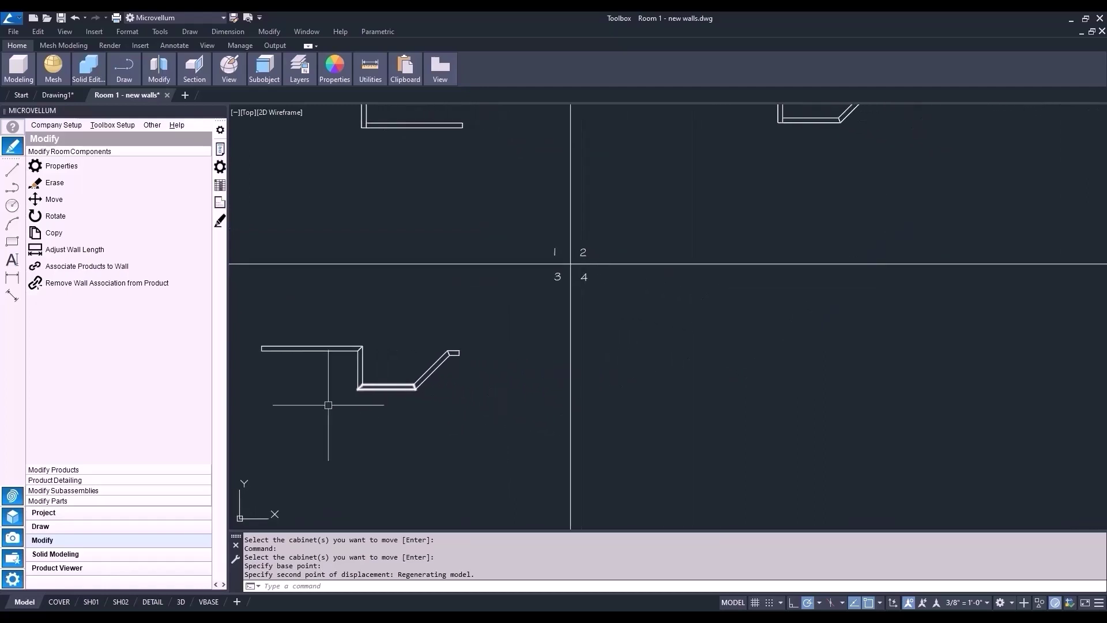
left_click(83, 236)
left_click(268, 348)
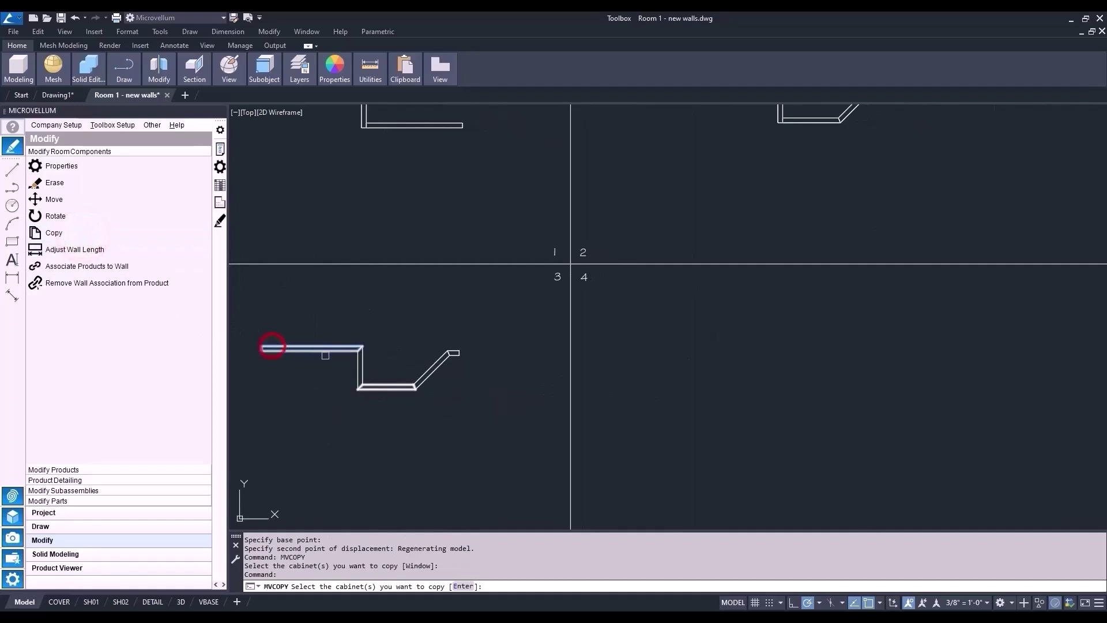
left_click(367, 385)
left_click(430, 372)
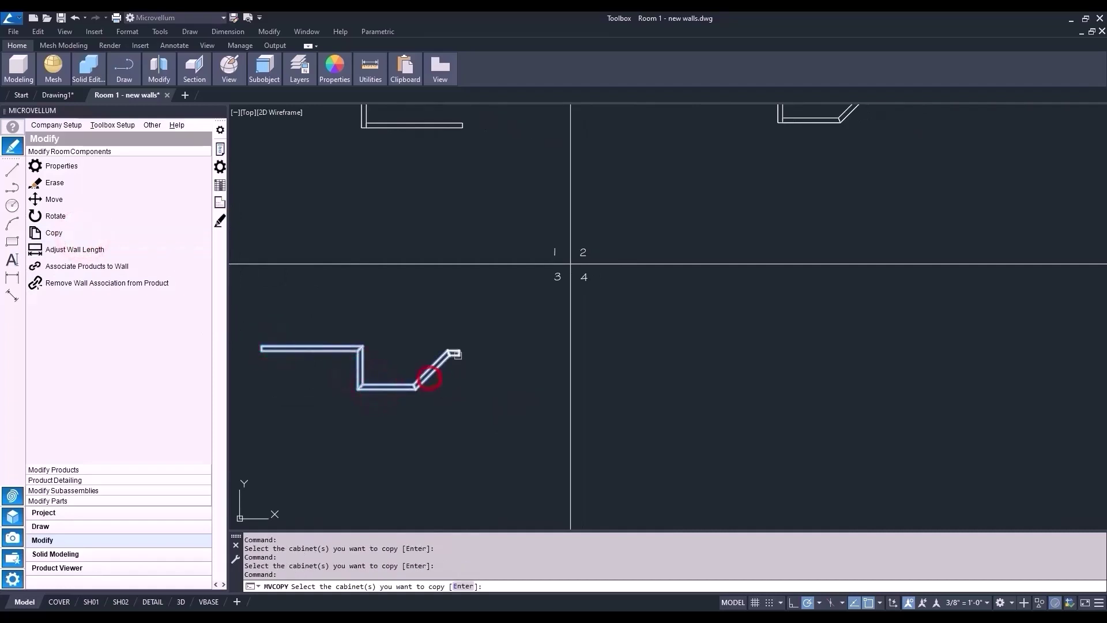
left_click(455, 354)
key("Return")
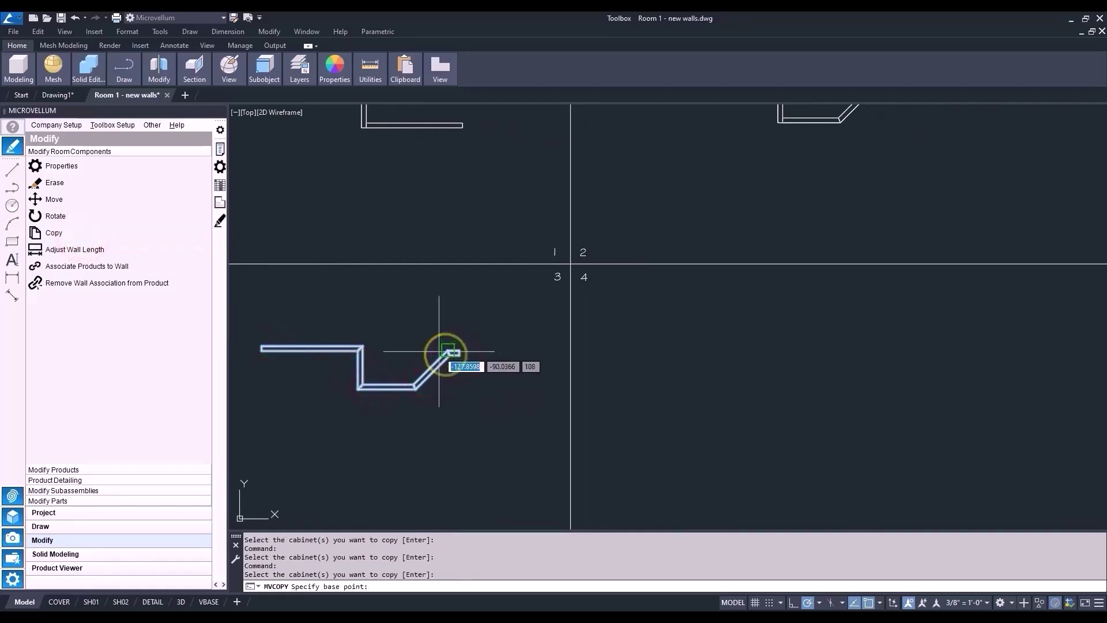
left_click(259, 347)
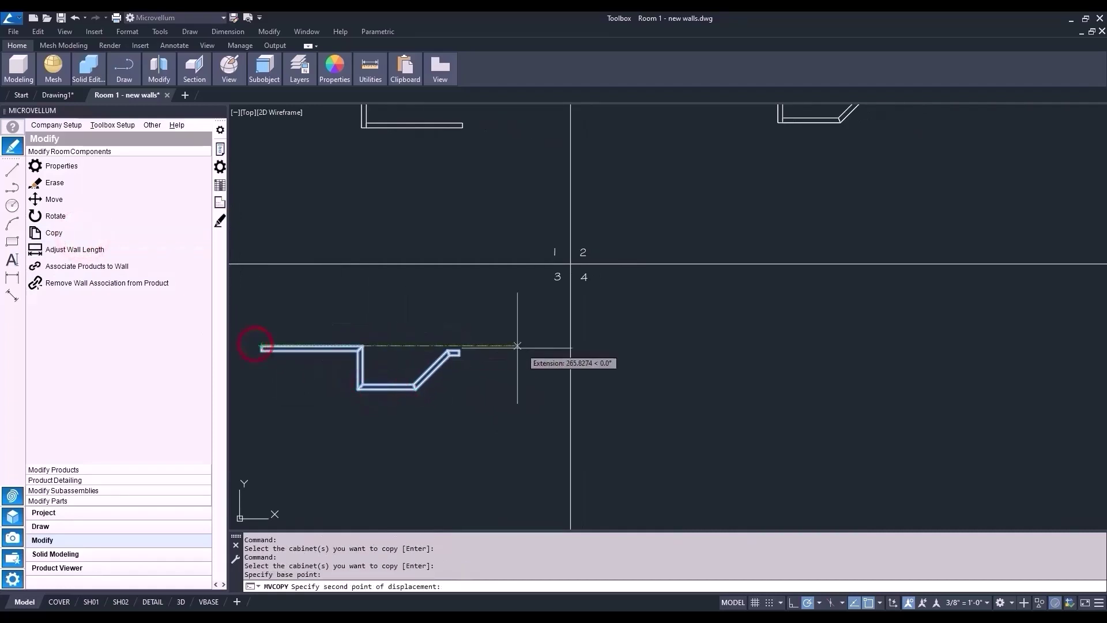
left_click(697, 345)
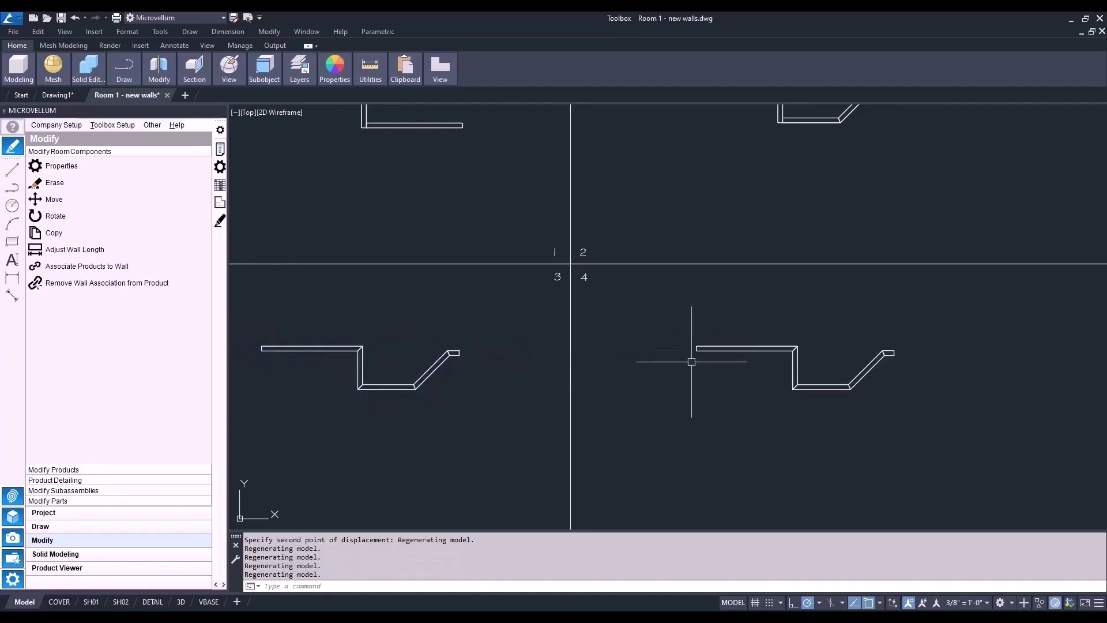
middle_click_drag(750, 422, 583, 412)
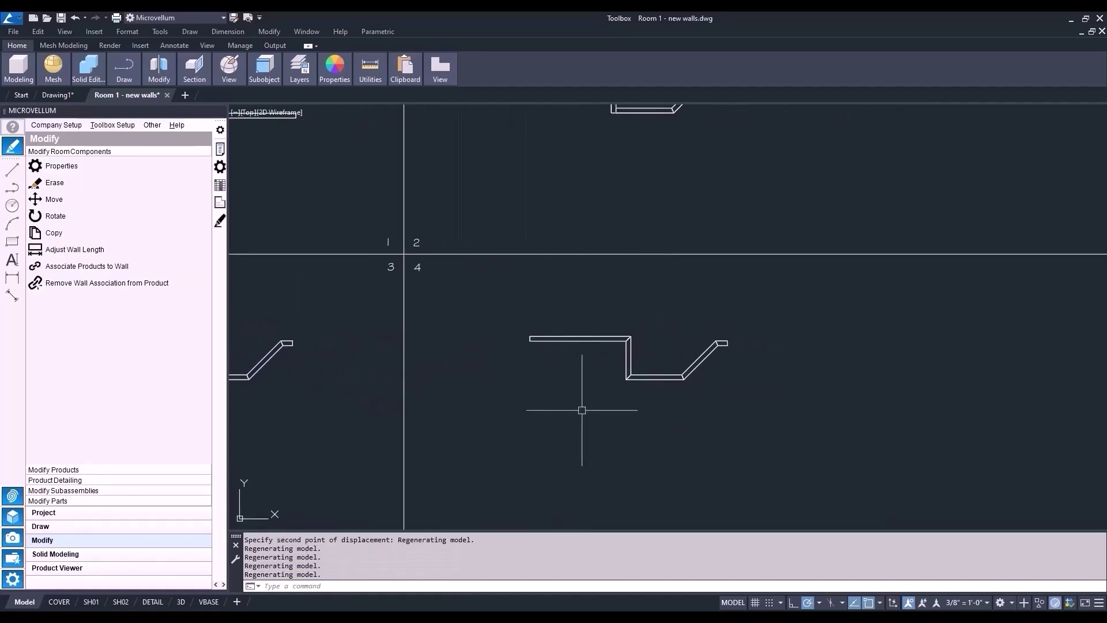
scroll(574, 410, "up", 2)
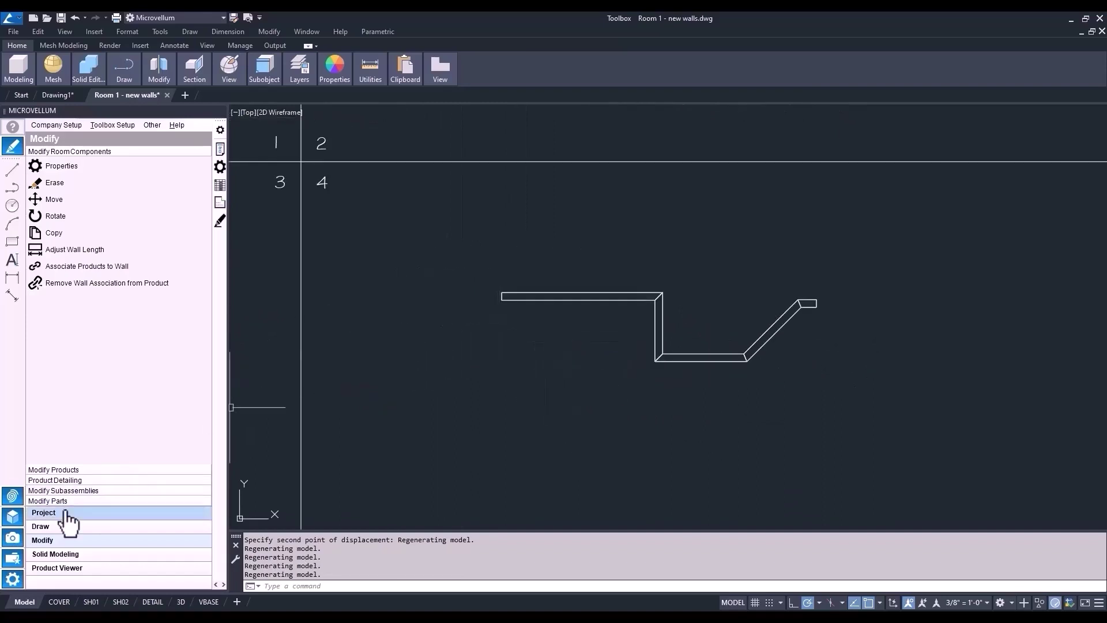
- Draw a separate horizontal wall 50 long by picking points below the connected walls in quadrant 4
left_click(42, 525)
right_click(85, 183)
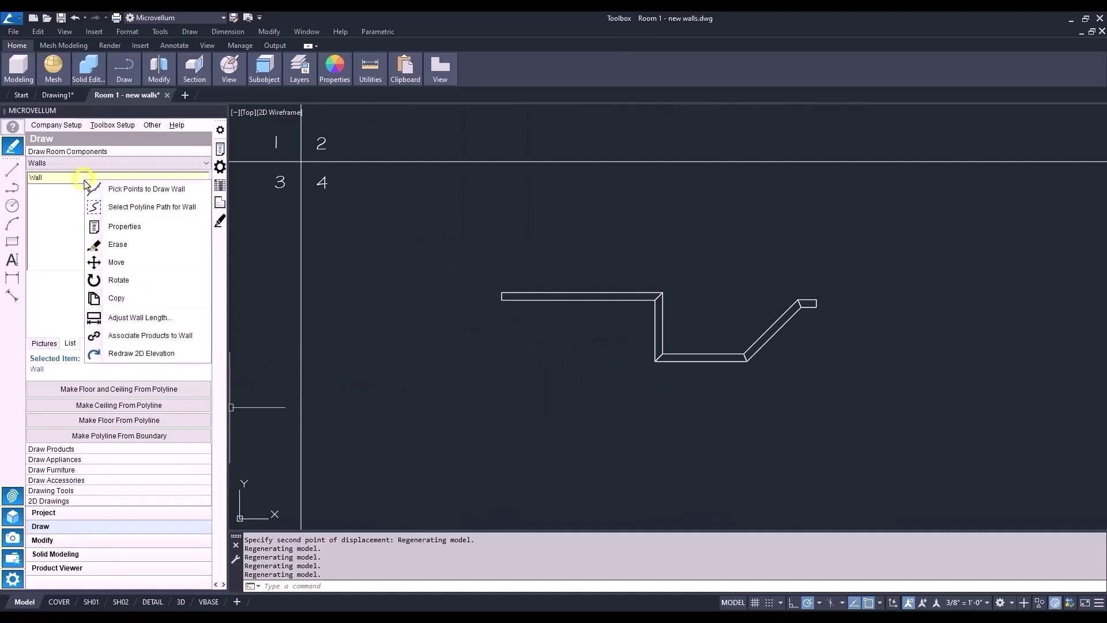
left_click(119, 190)
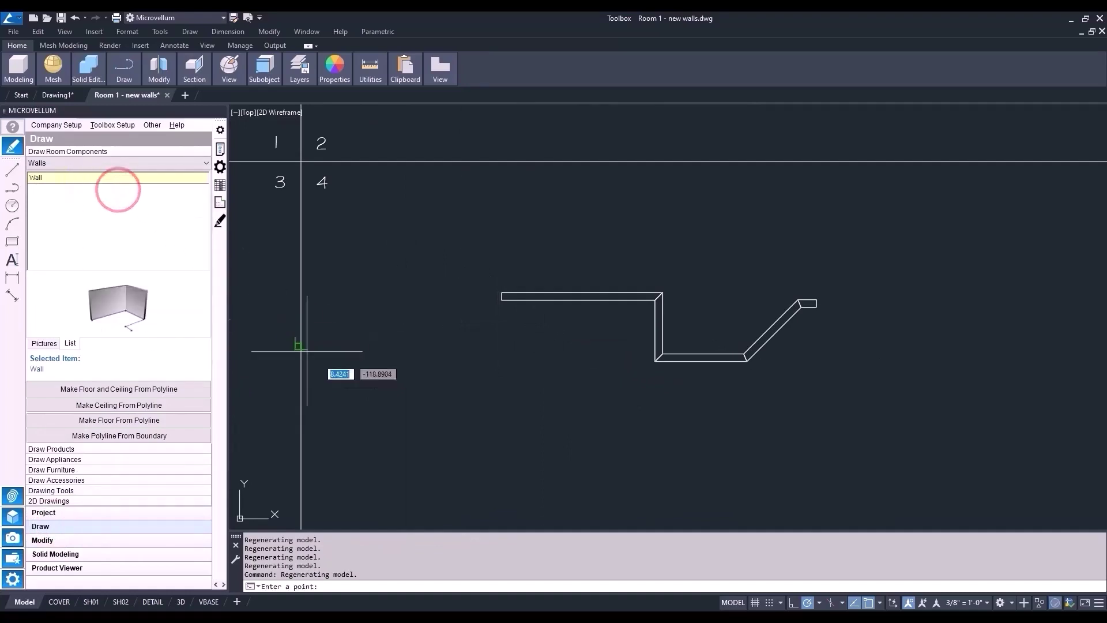
left_click(480, 412)
type("50")
key("Return")
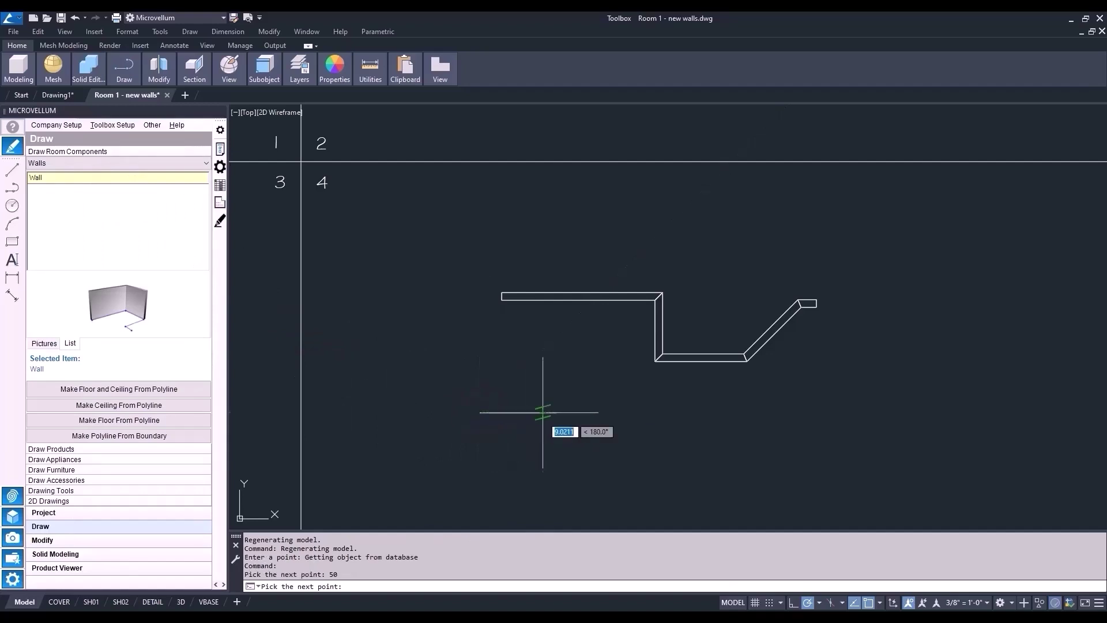
key("Return")
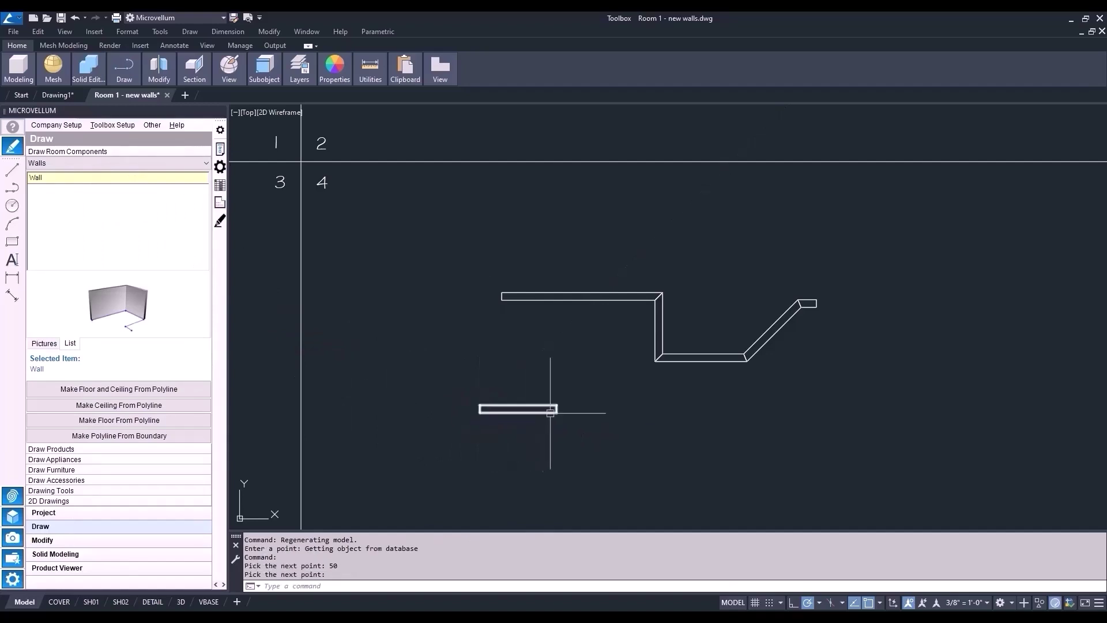
- Rotate the new separate wall 90 degrees to vertical about its lower-left corner with the standard AutoCAD Rotate command
scroll(550, 412, "up", 5)
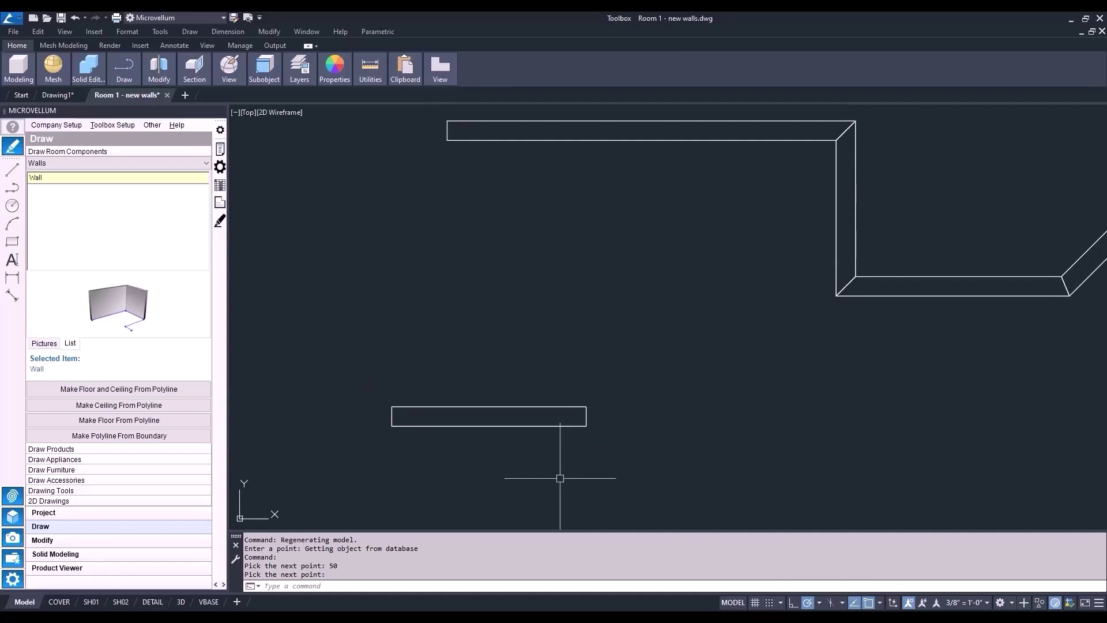
key("Escape")
type("ro")
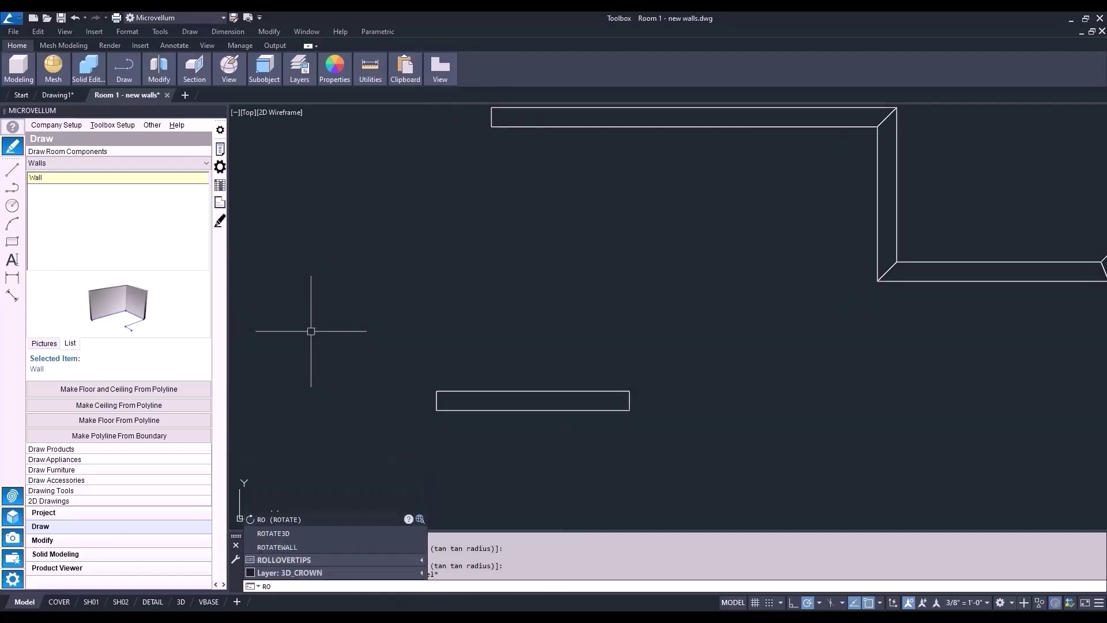
key("Return")
left_click(462, 390)
key("Return")
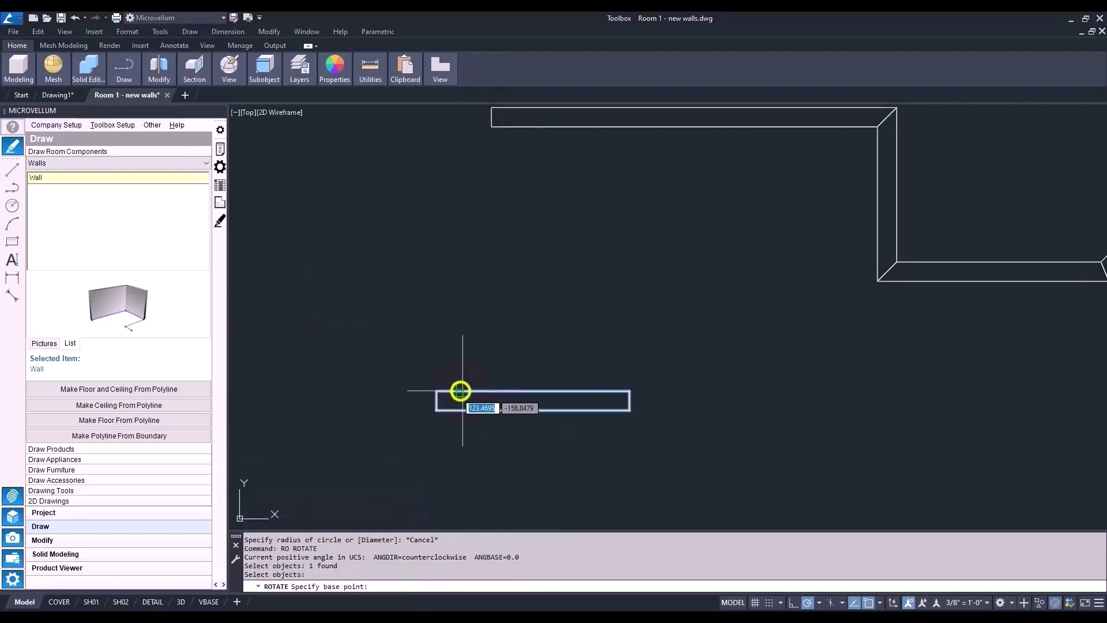
left_click(436, 409)
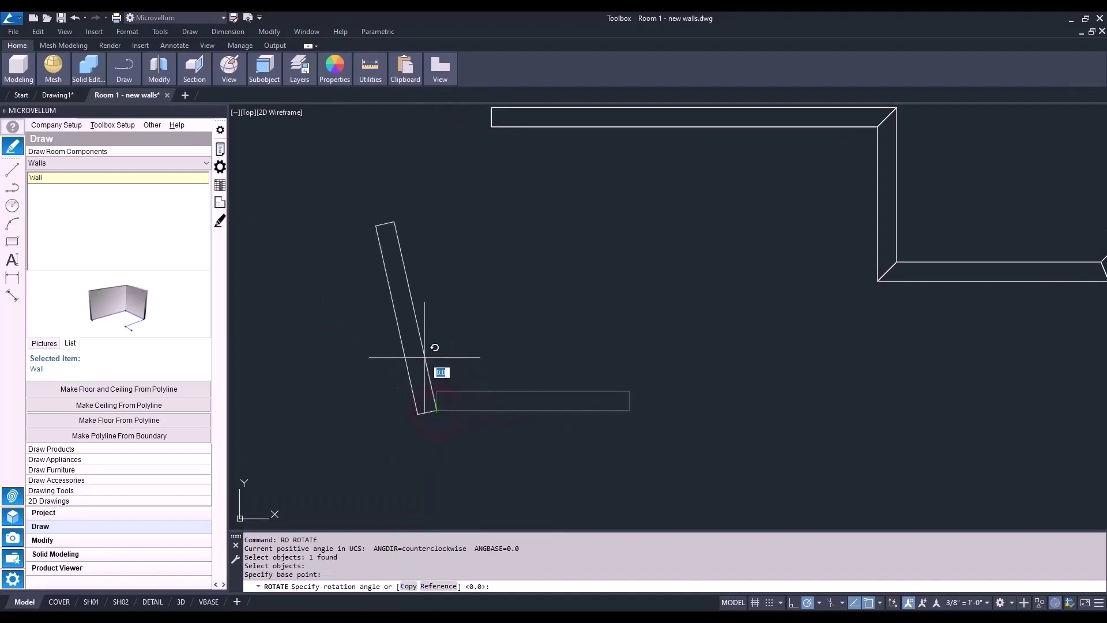
left_click(437, 252)
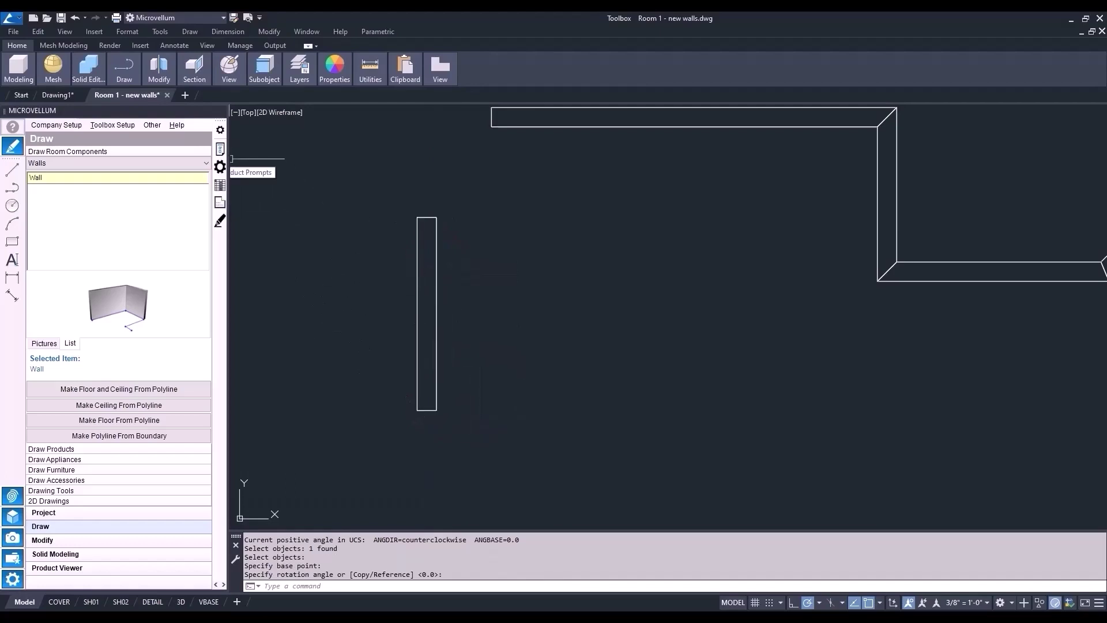
- Set the separate wall's width to 84 in its product prompts
left_click(220, 166)
left_click(417, 302)
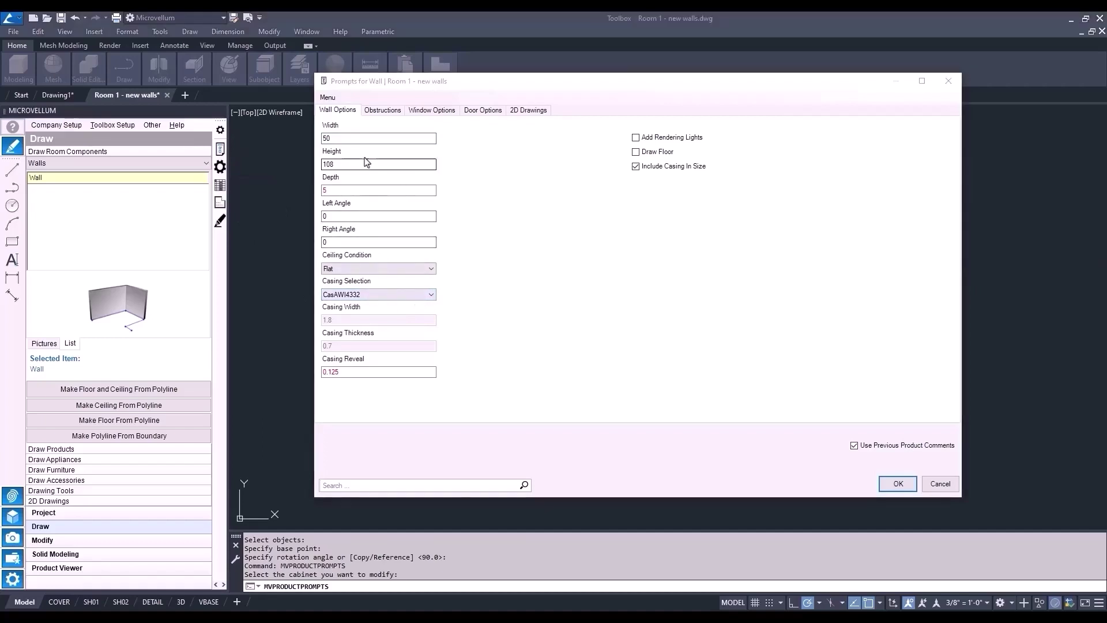
double_click(342, 139)
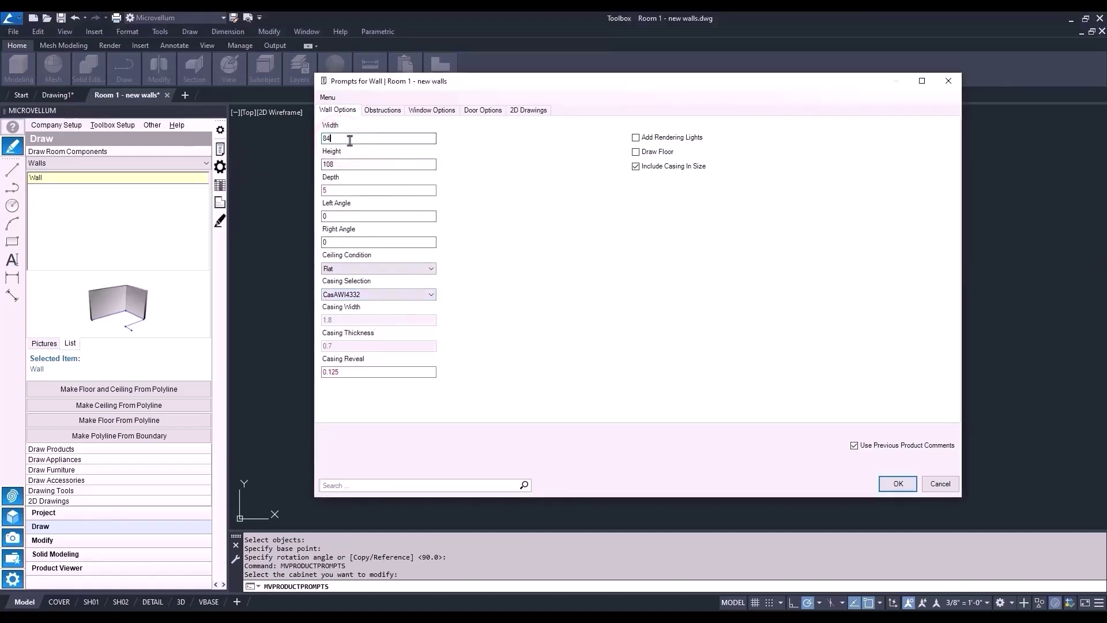
left_click(897, 483)
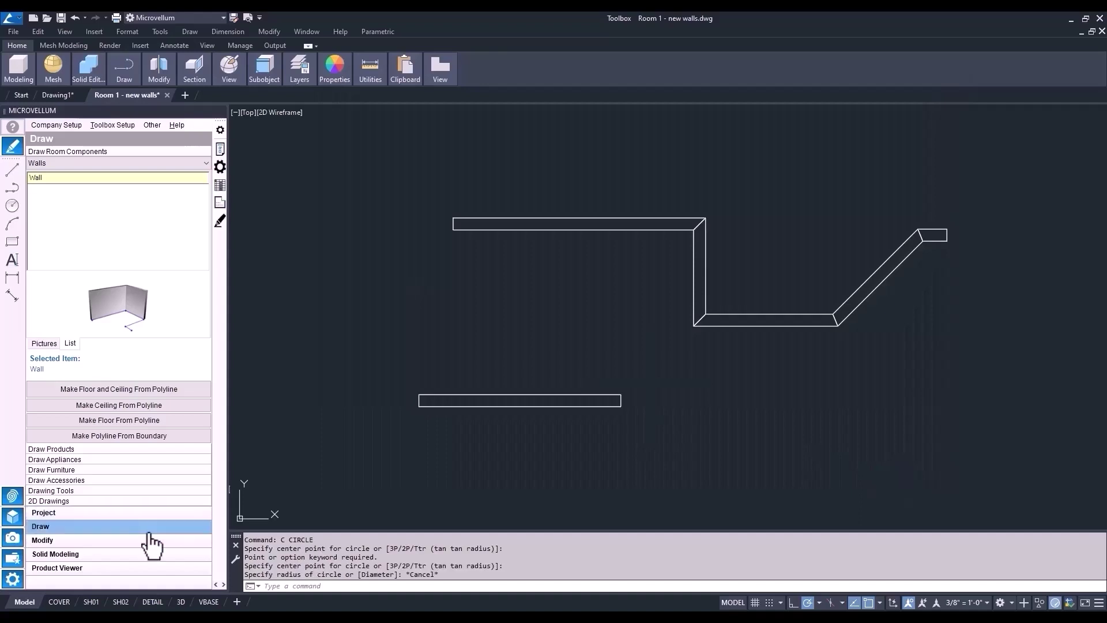
- Rotate the separate 84-wide wall by 90 degrees with the Microvellum Rotate command
left_click(124, 540)
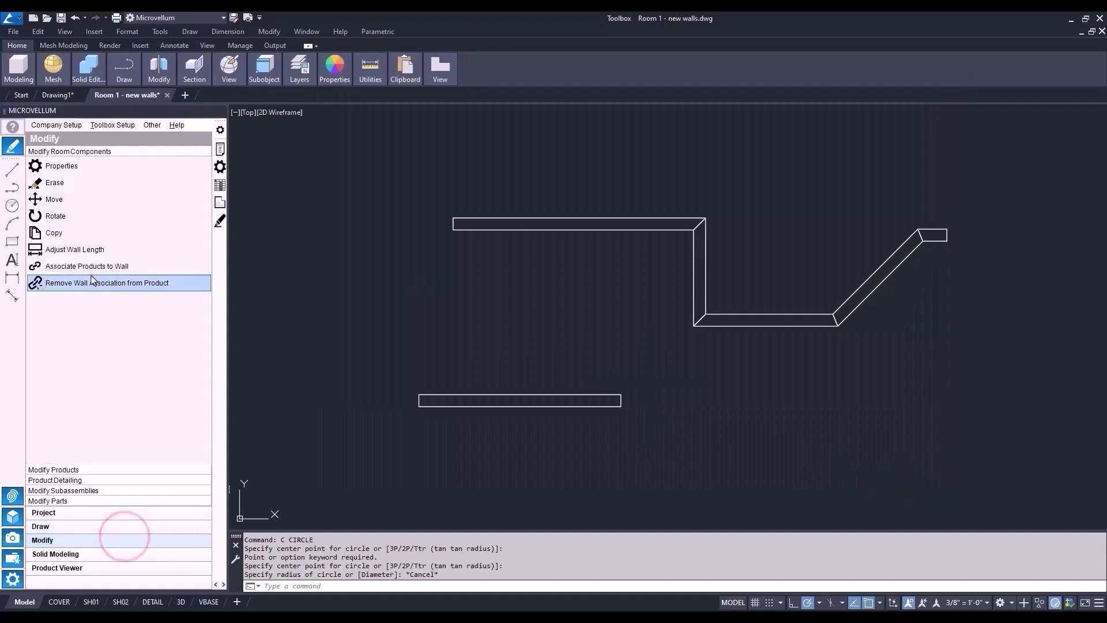
left_click(84, 218)
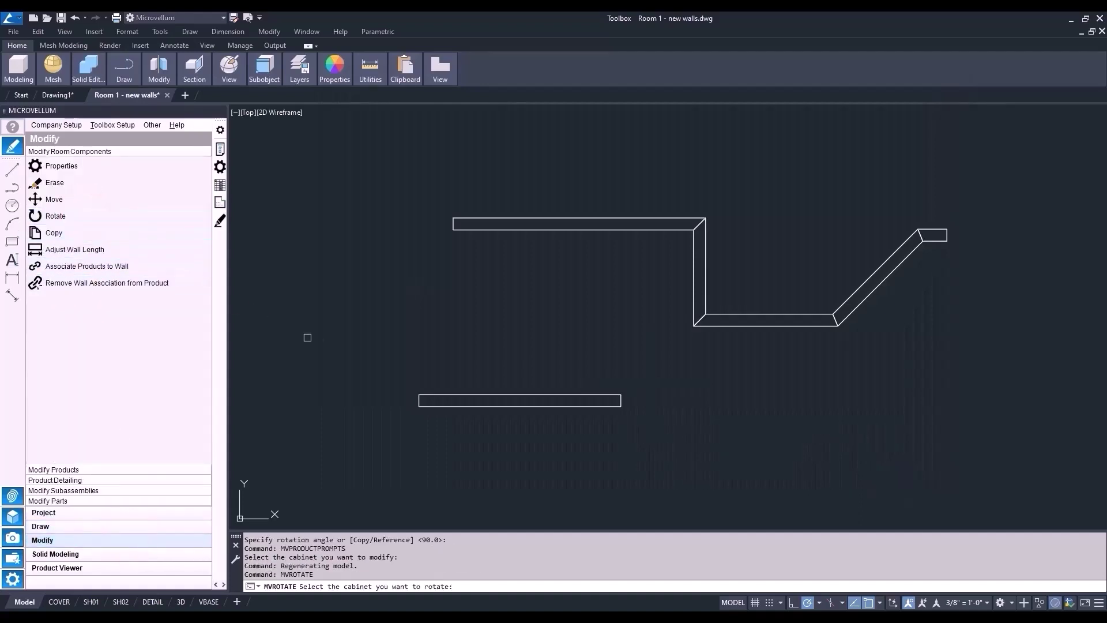
left_click(433, 395)
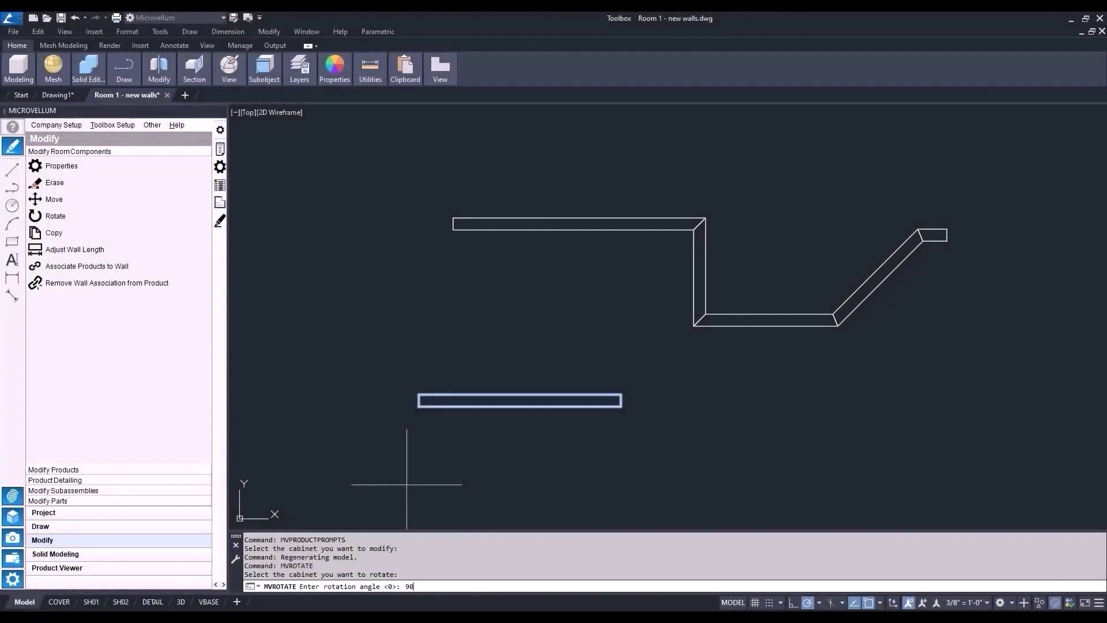
key("Return")
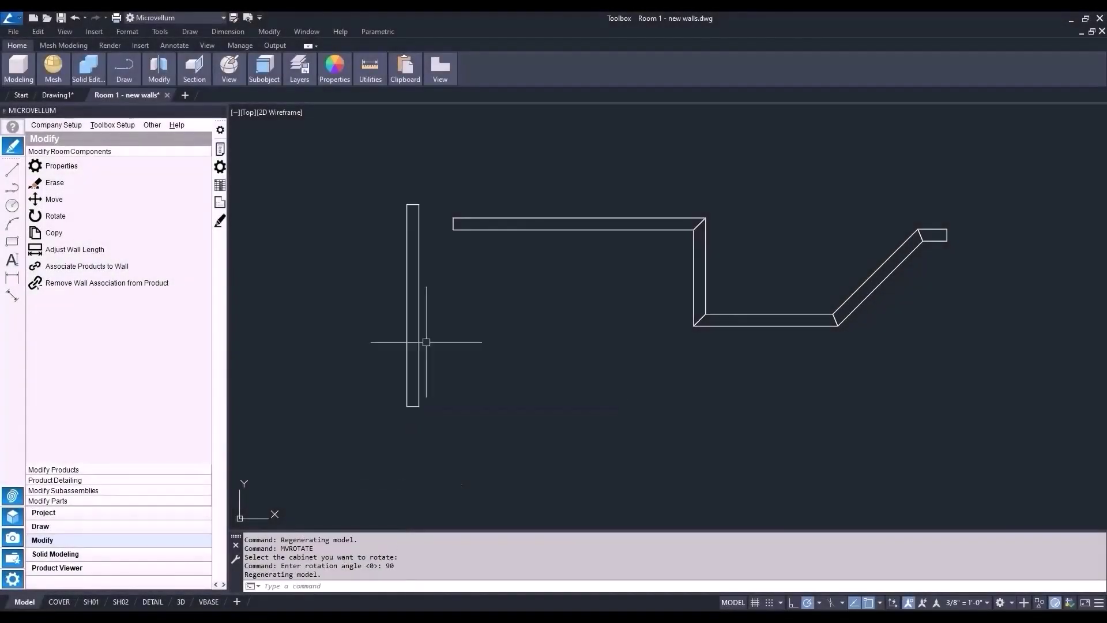
- Move the rotated vertical wall so its upper-right corner meets the lower-left corner of the long horizontal wall
mouse_move(511, 355)
middle_mouse_down()
mouse_move(527, 363)
mouse_move(482, 378)
middle_mouse_up()
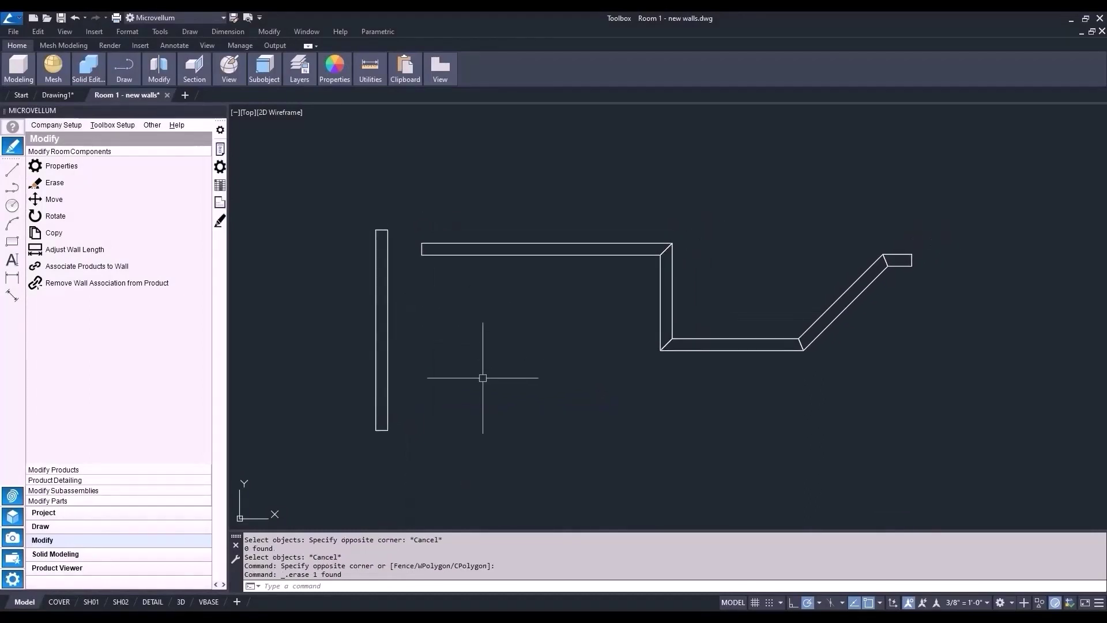
left_click(61, 199)
left_click(389, 309)
key("Return")
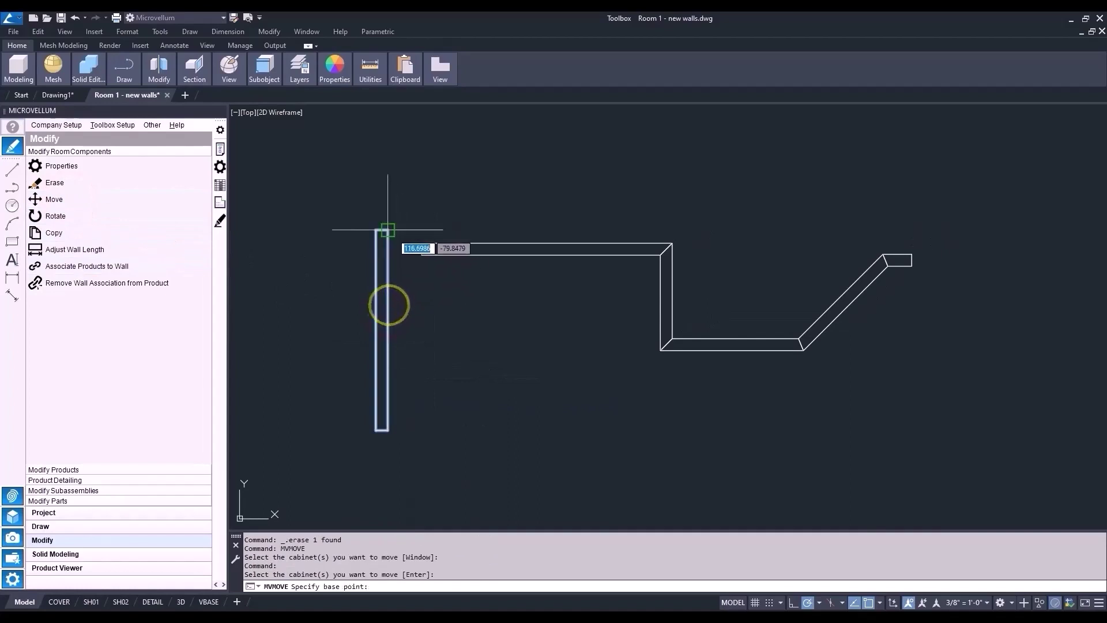
left_click(388, 230)
left_click(421, 254)
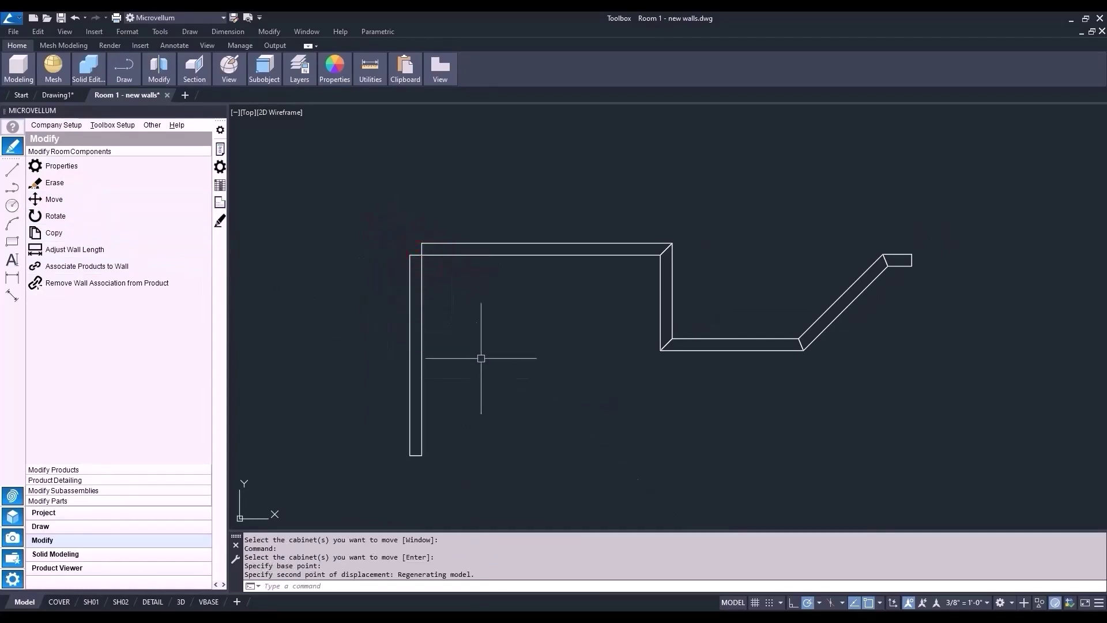
- Set the right angle of the newly attached vertical wall to 90 in its prompts
scroll(487, 355, "up", 3)
left_click(220, 147)
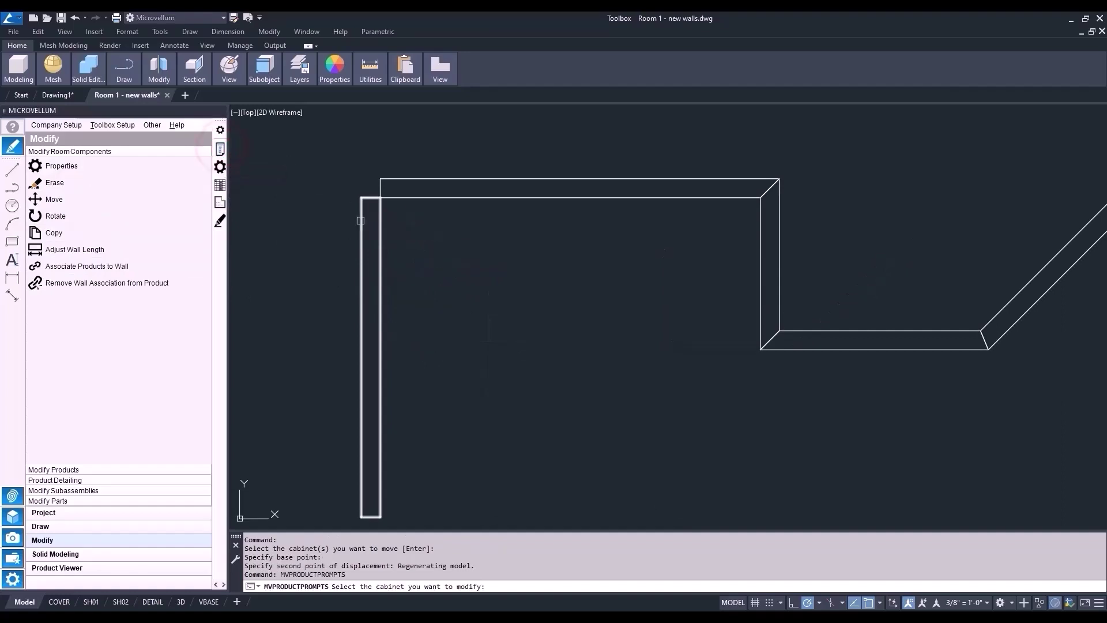
left_click(354, 210)
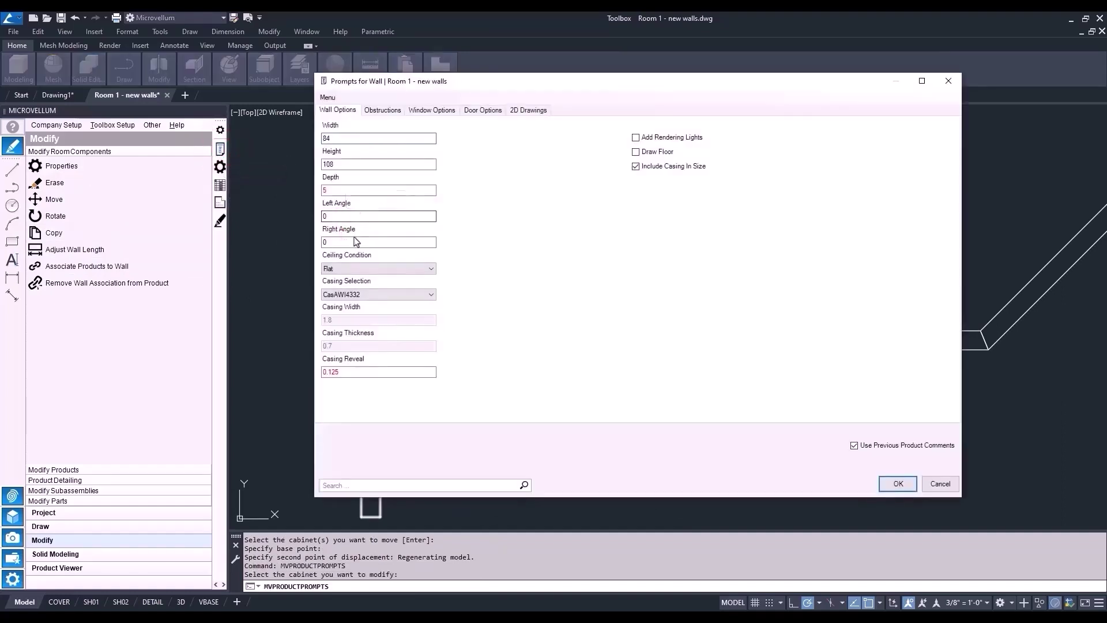
left_click(353, 241)
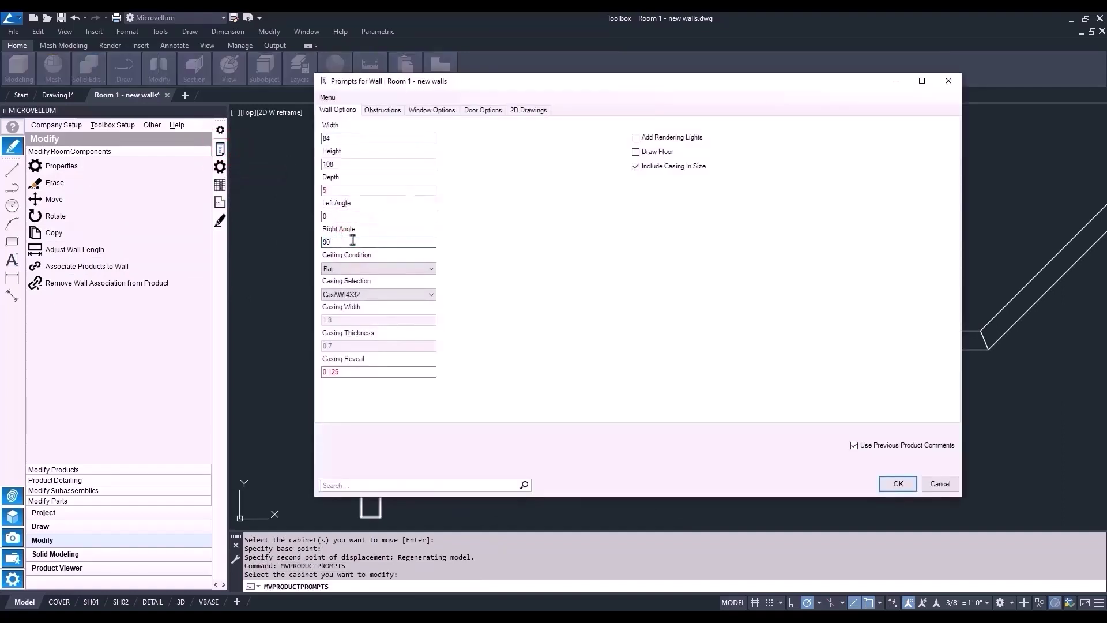
left_click(898, 483)
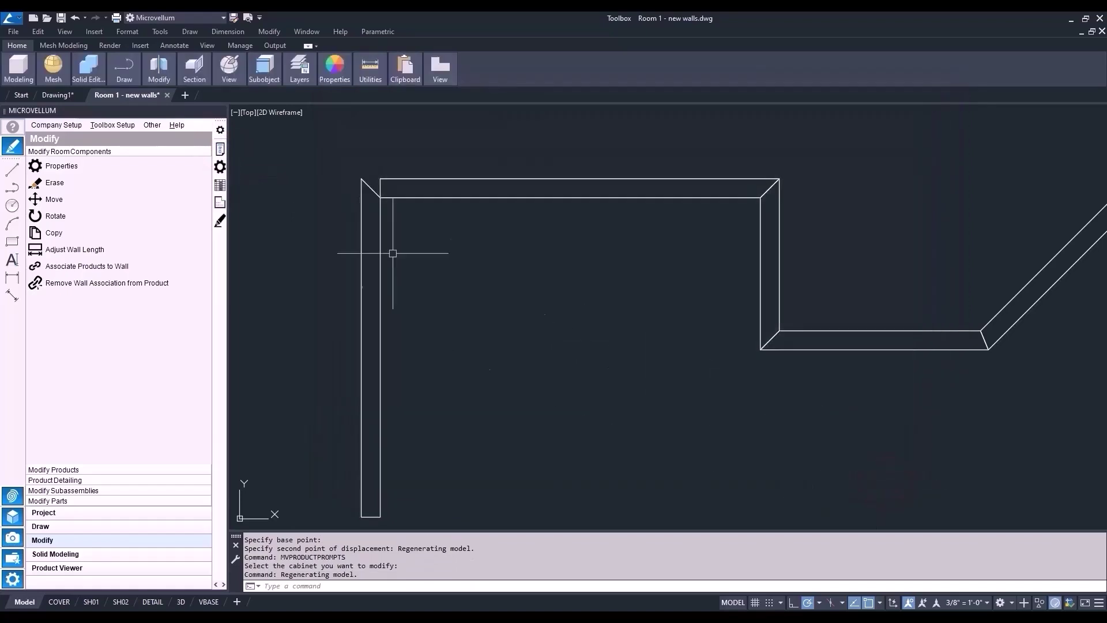
- Set the long horizontal wall's left angle to 90 so its end miters with the attached vertical wall
left_click(219, 149)
left_click(418, 197)
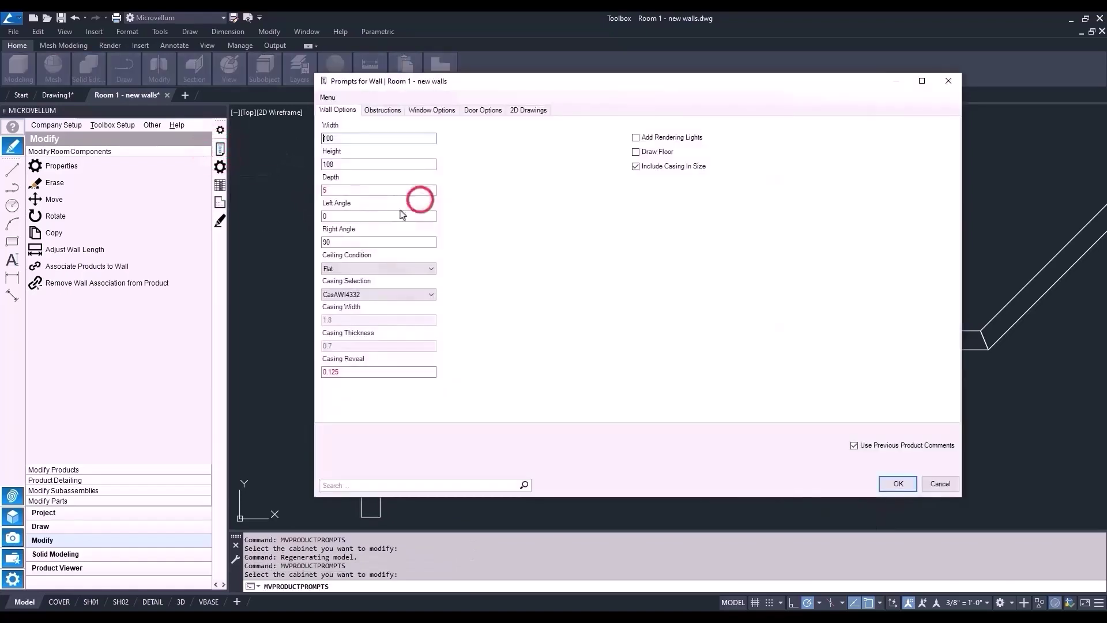
double_click(357, 218)
type("90")
key("Tab")
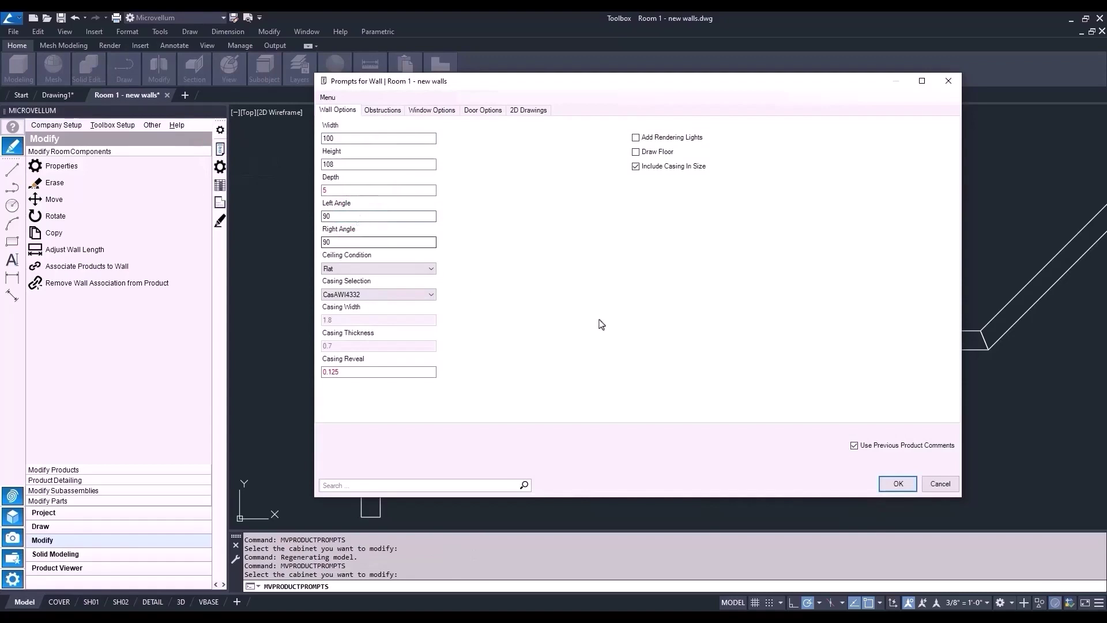
left_click(890, 481)
scroll(482, 328, "down", 2)
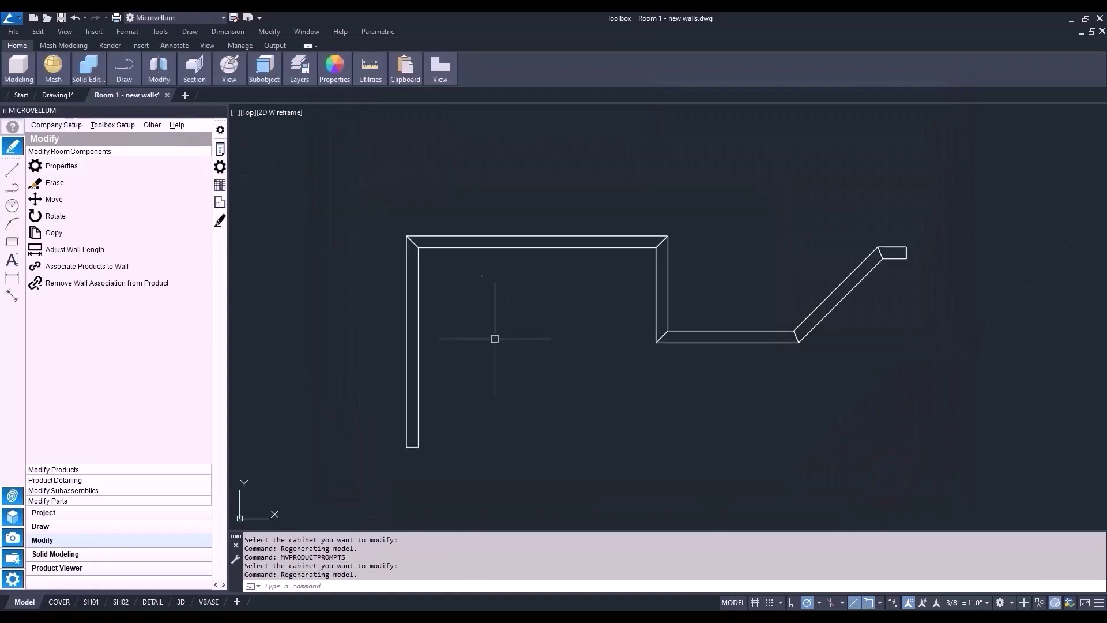
- Adjust the long upper horizontal wall's length to 150, keeping the wall start point as the anchor
middle_click_drag(508, 346, 497, 340)
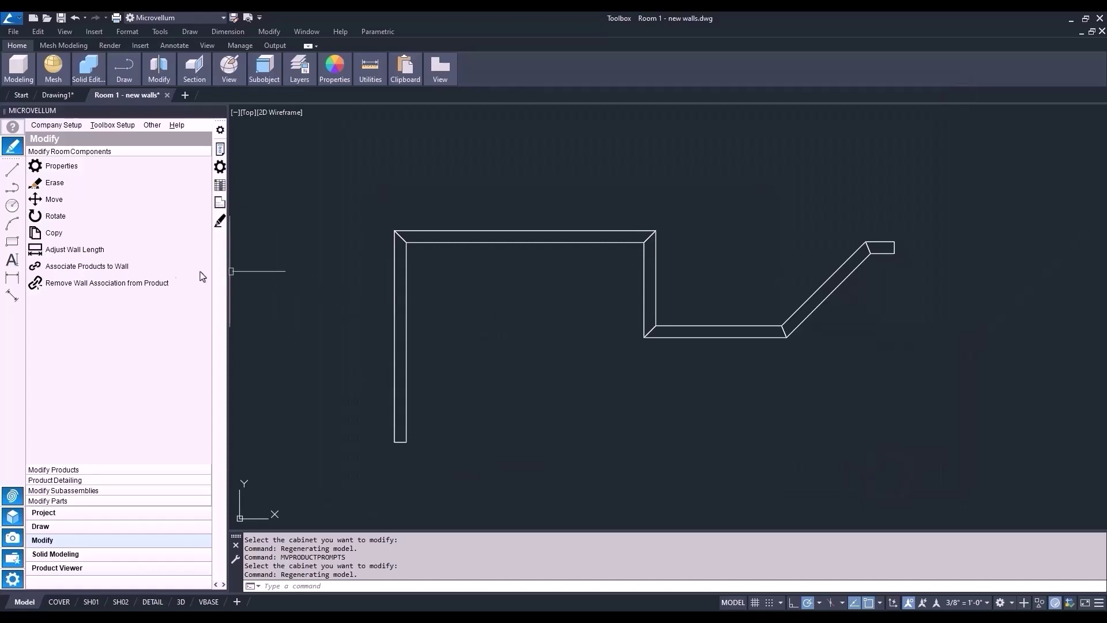
left_click(77, 250)
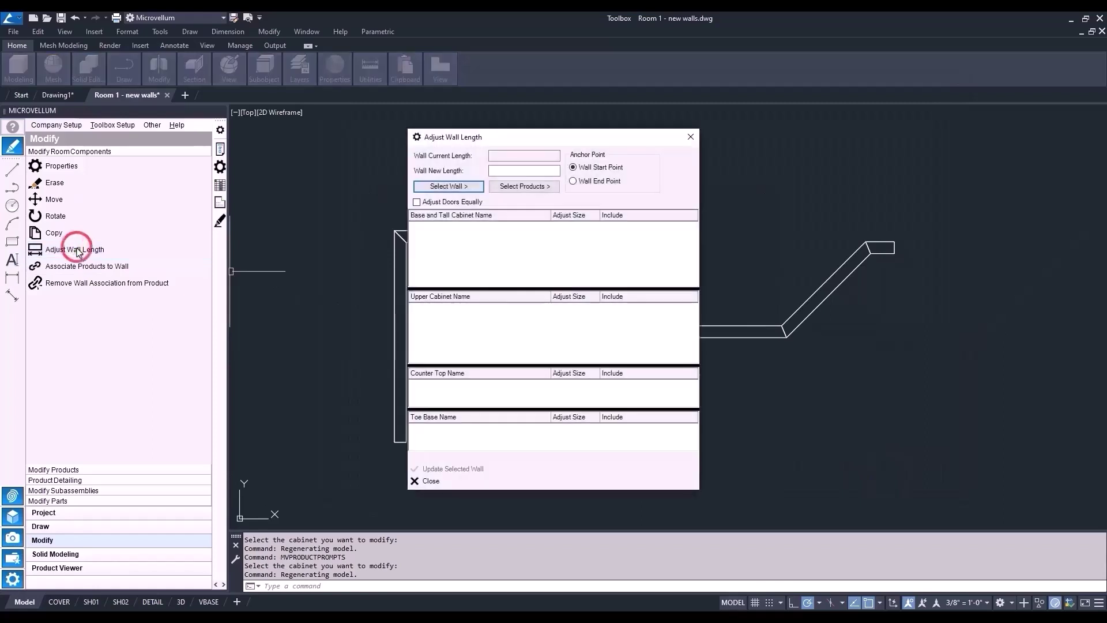
left_click(449, 187)
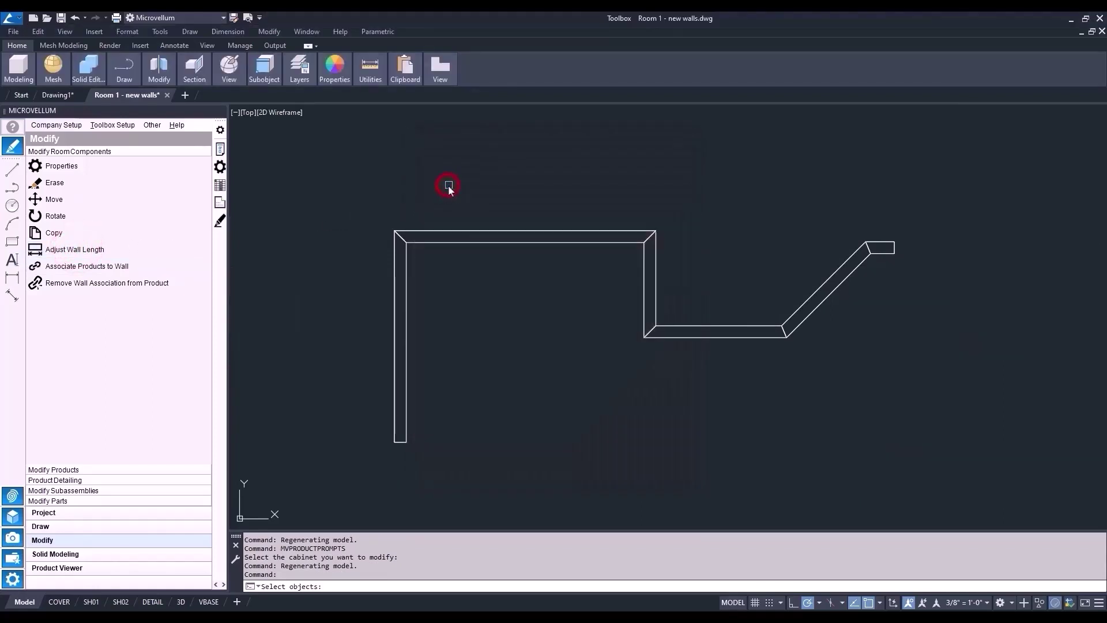
left_click(483, 241)
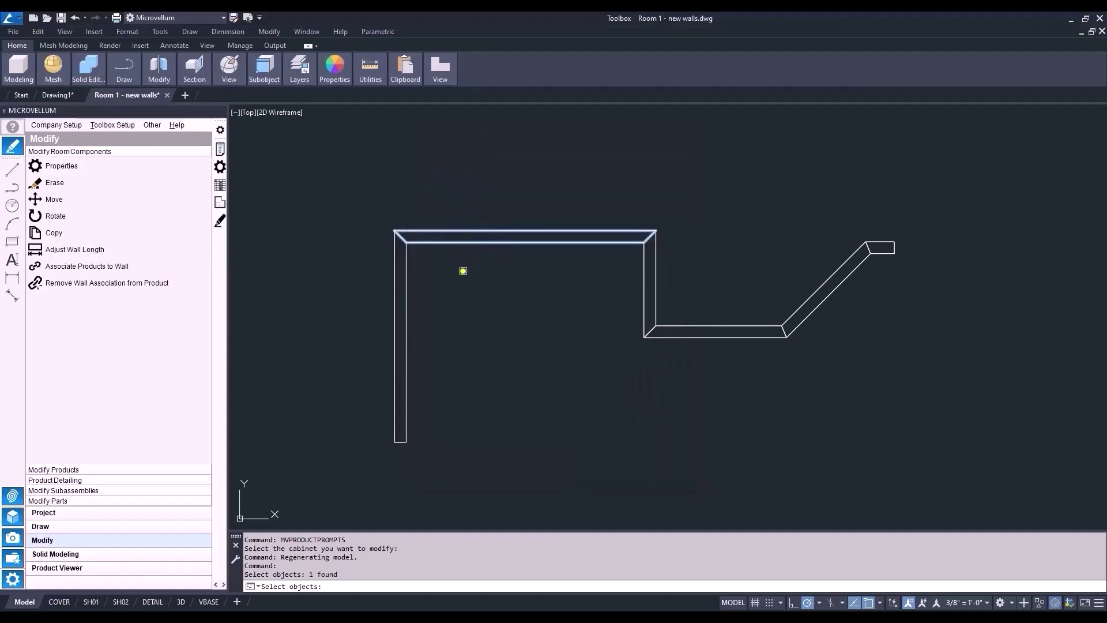
right_click(462, 270)
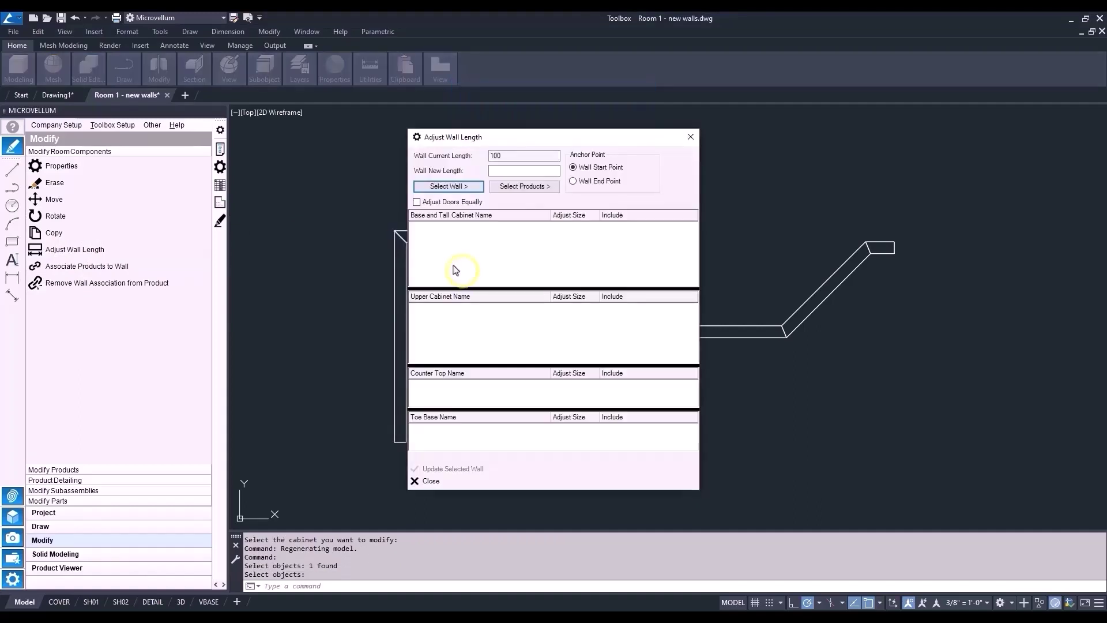
left_click(503, 171)
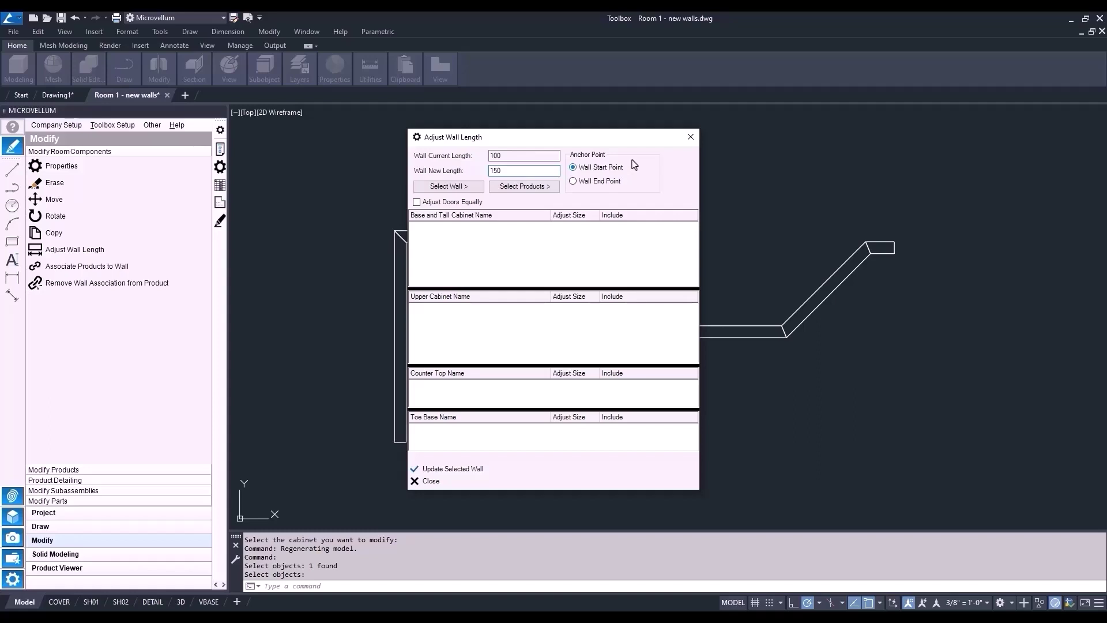
left_click_drag(655, 141, 307, 145)
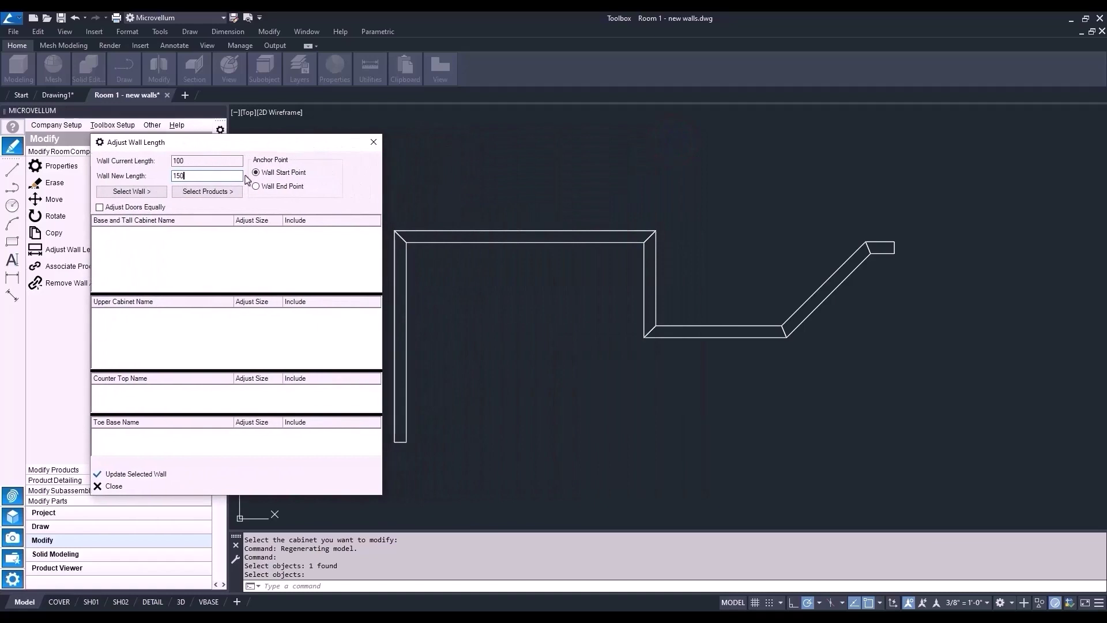
left_click(110, 474)
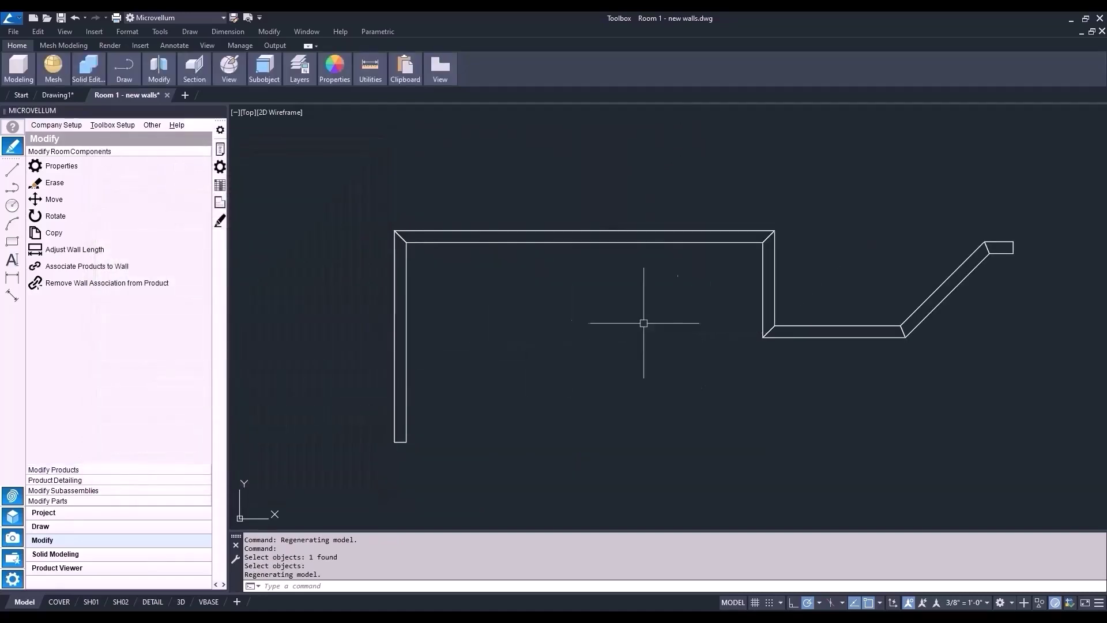
- Adjust the long upper horizontal wall's length to 100, using the wall end point as the anchor
left_click(119, 250)
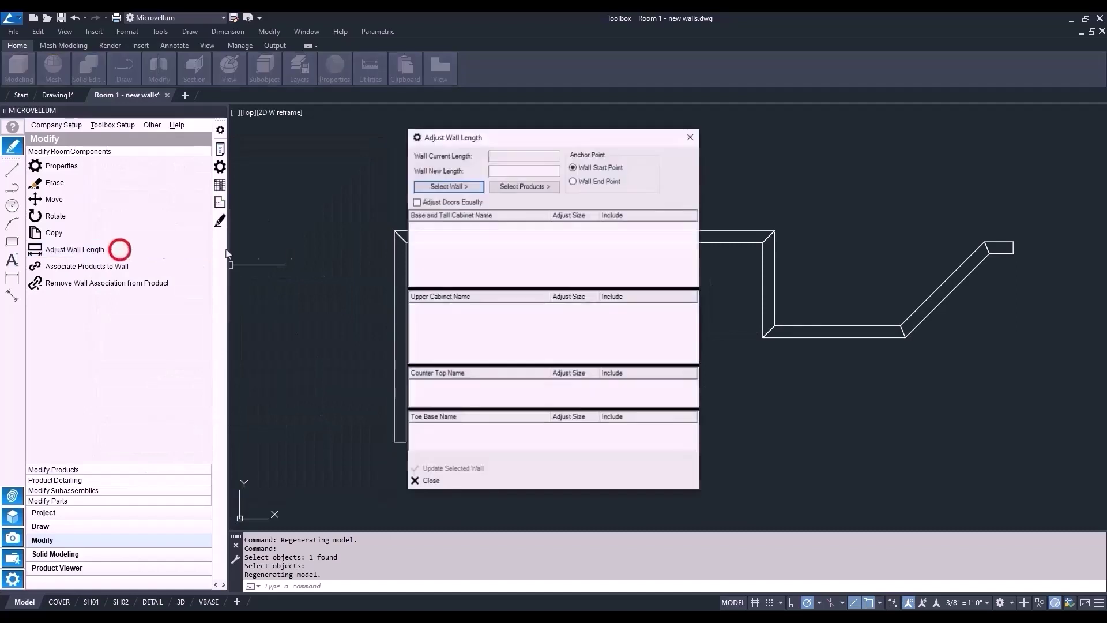
left_click(450, 188)
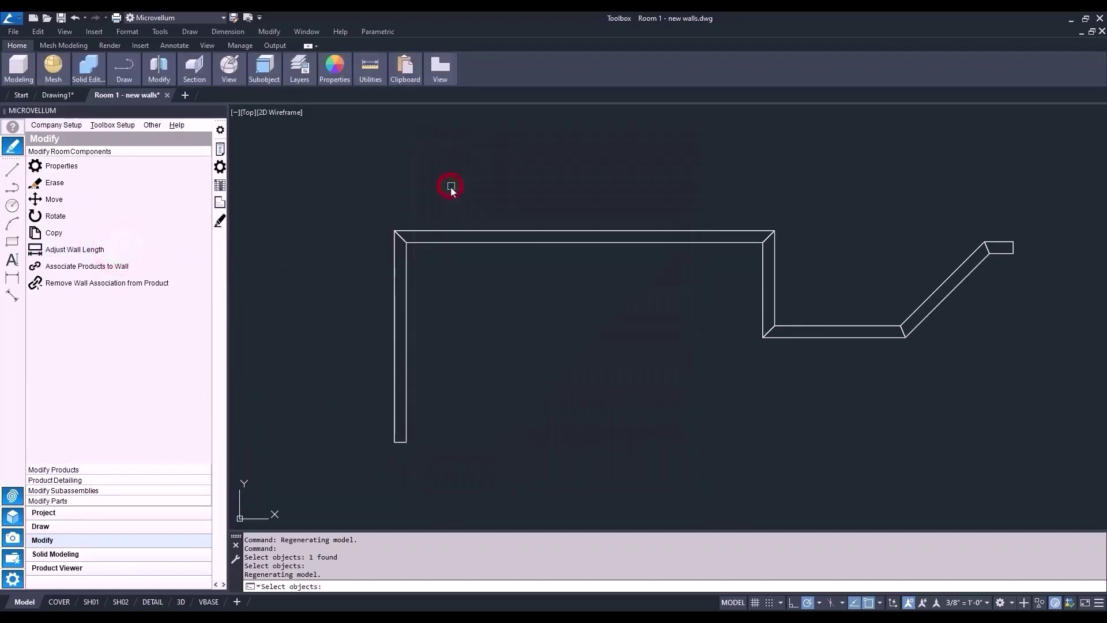
left_click(484, 231)
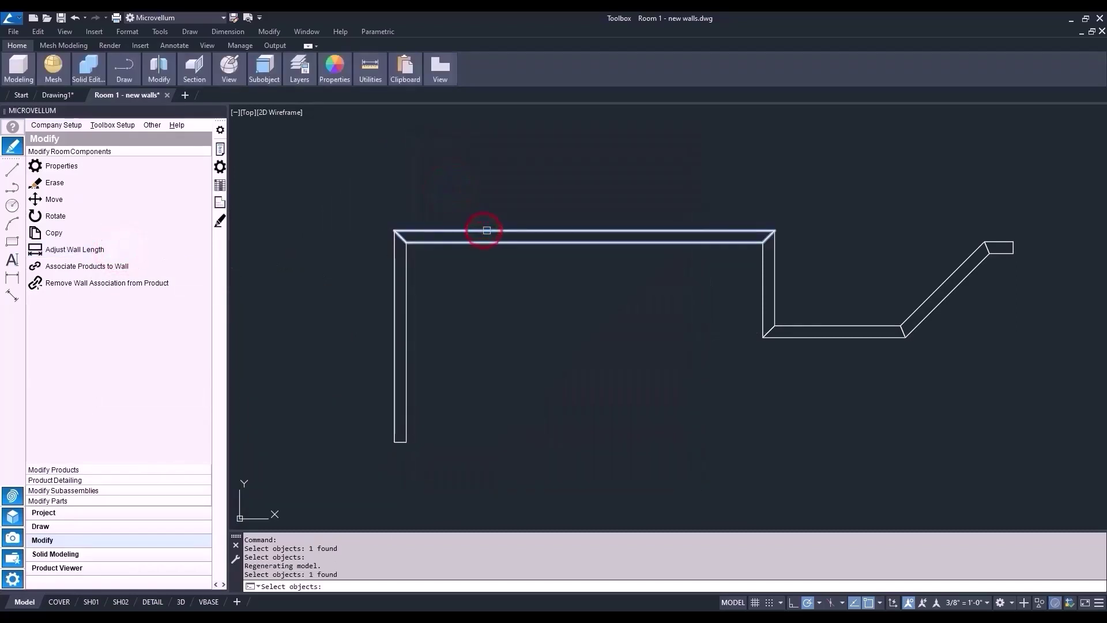
key("Return")
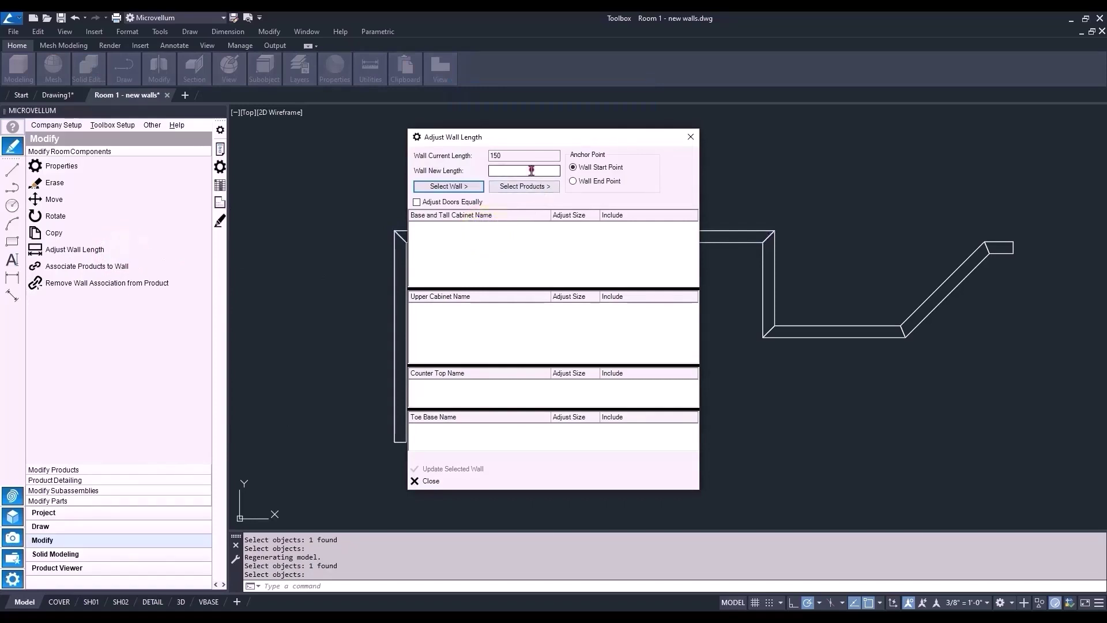
left_click(531, 171)
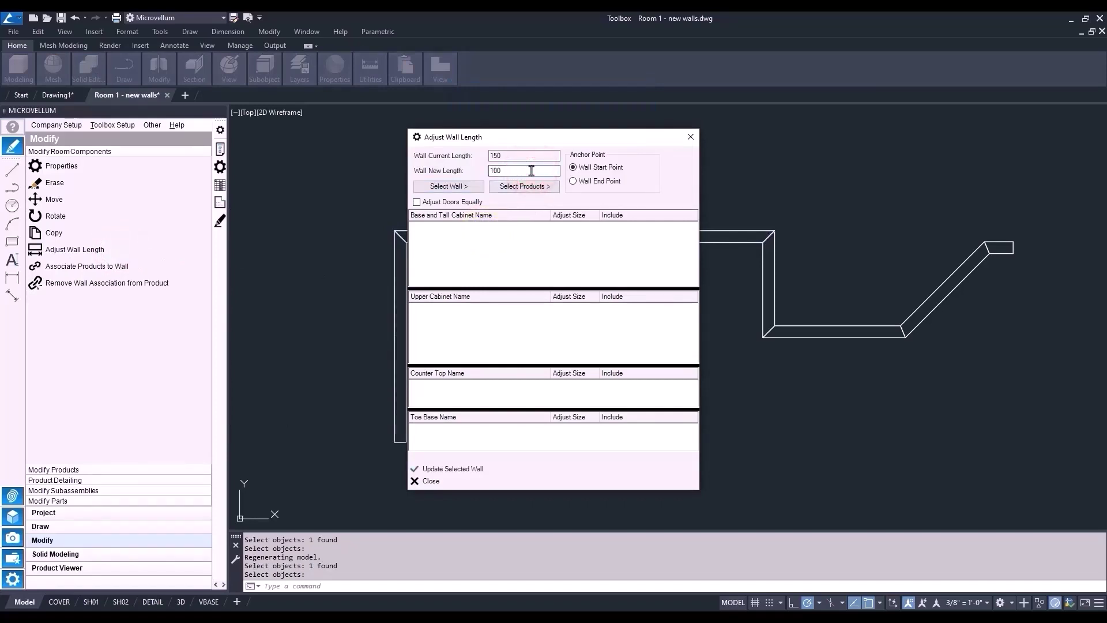
left_click_drag(541, 148, 925, 168)
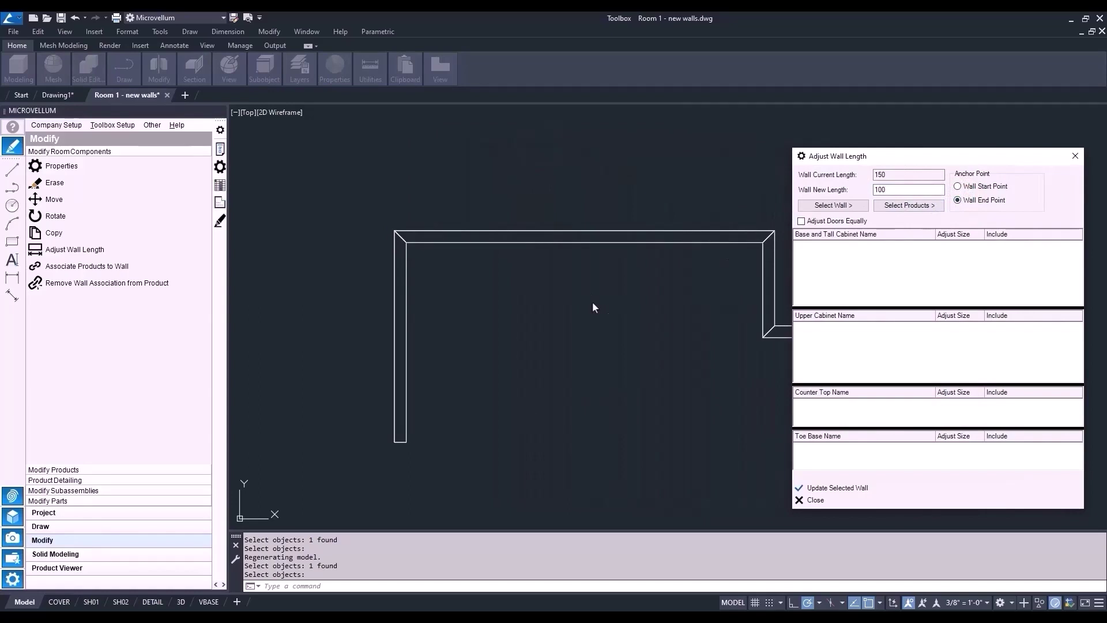
left_click(814, 486)
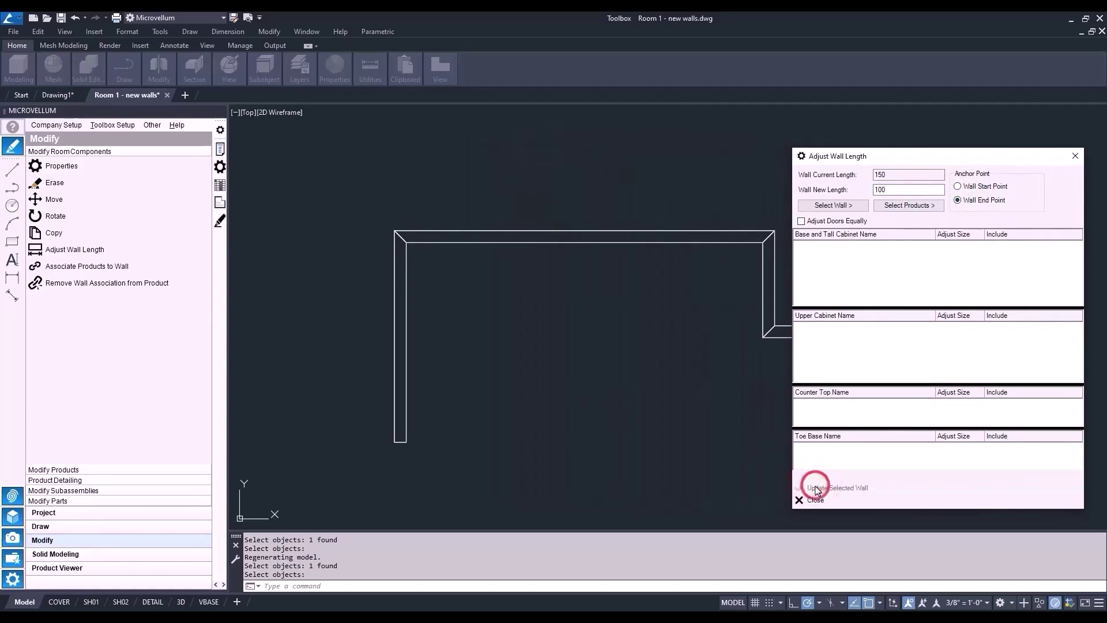
- Adjust the length of the lower horizontal wall, between the short vertical wall and the angled wall, to 90
middle_click_drag(593, 420, 418, 420)
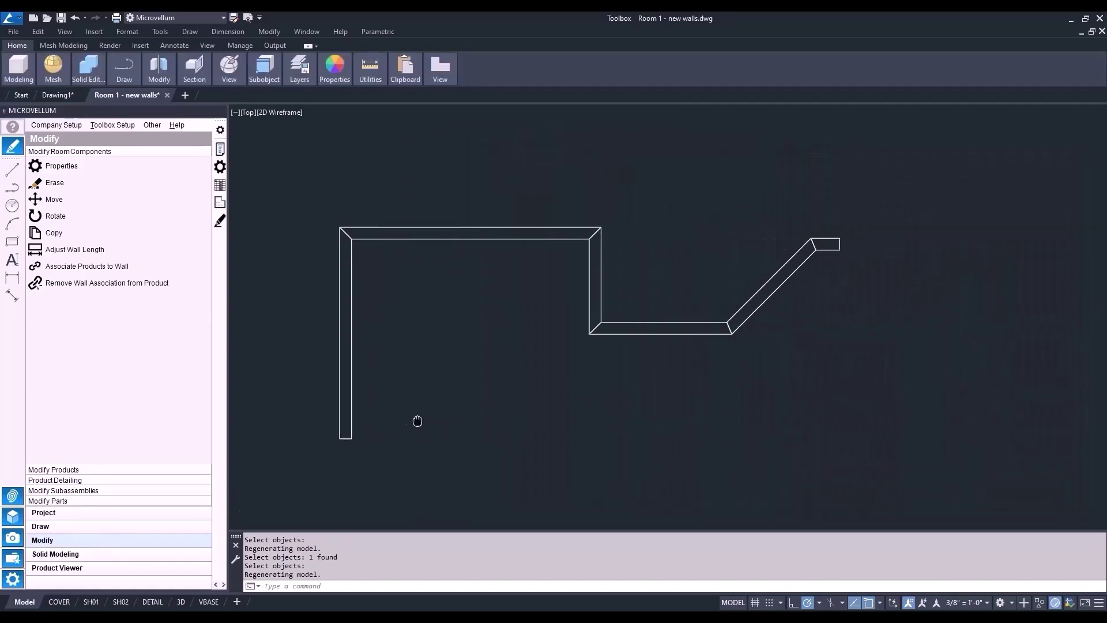
left_click(99, 249)
left_click(464, 186)
left_click(665, 323)
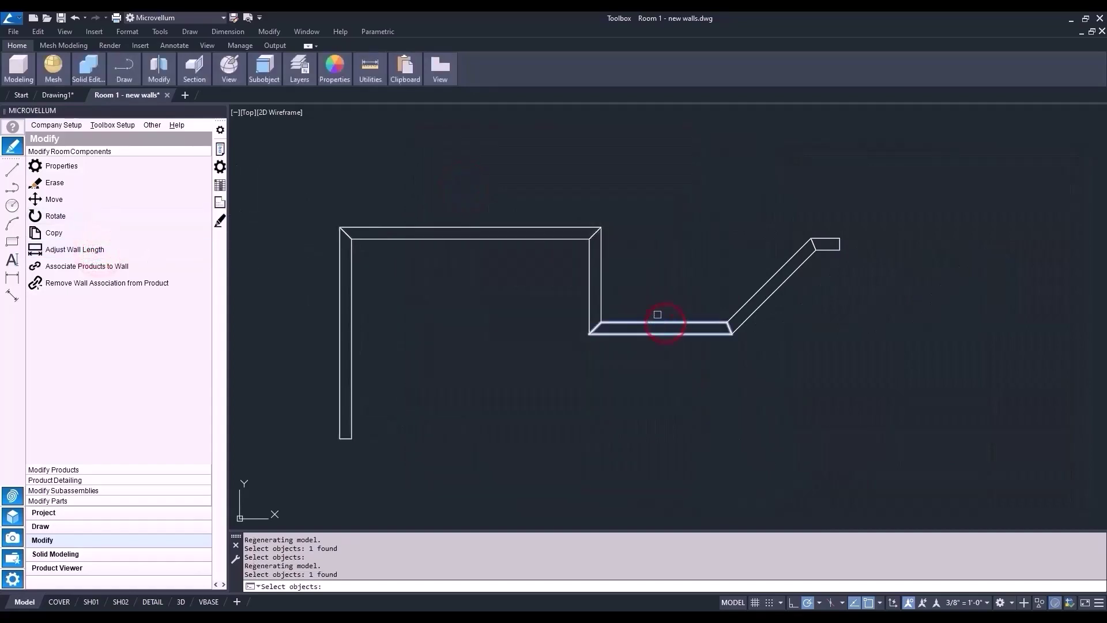
right_click(654, 306)
left_click(497, 171)
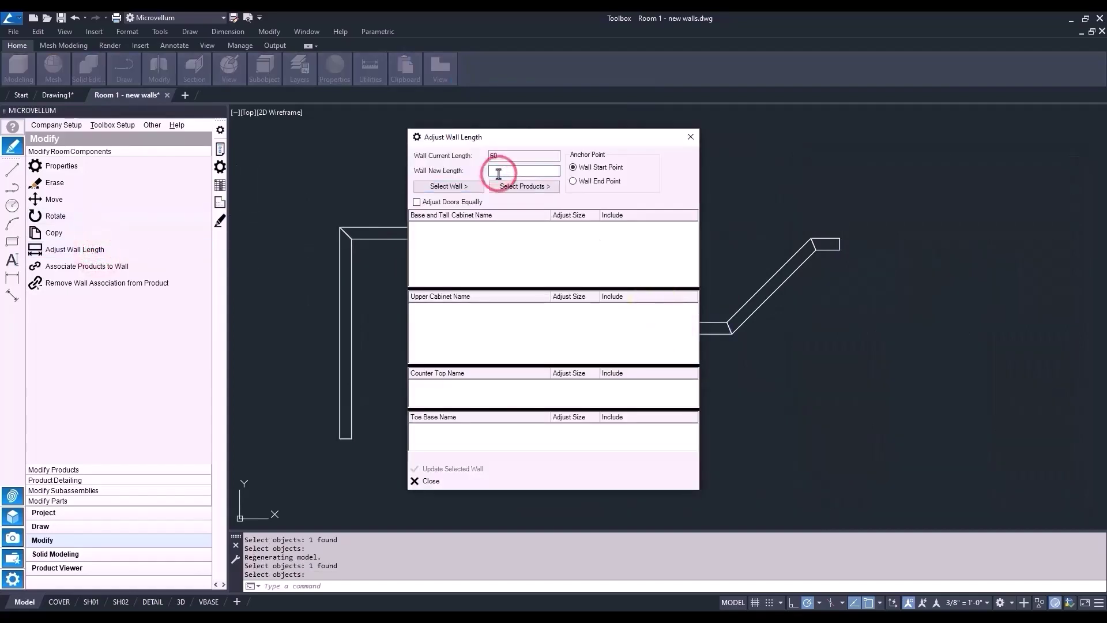
type("90")
left_click_drag(578, 136, 349, 142)
left_click(450, 468)
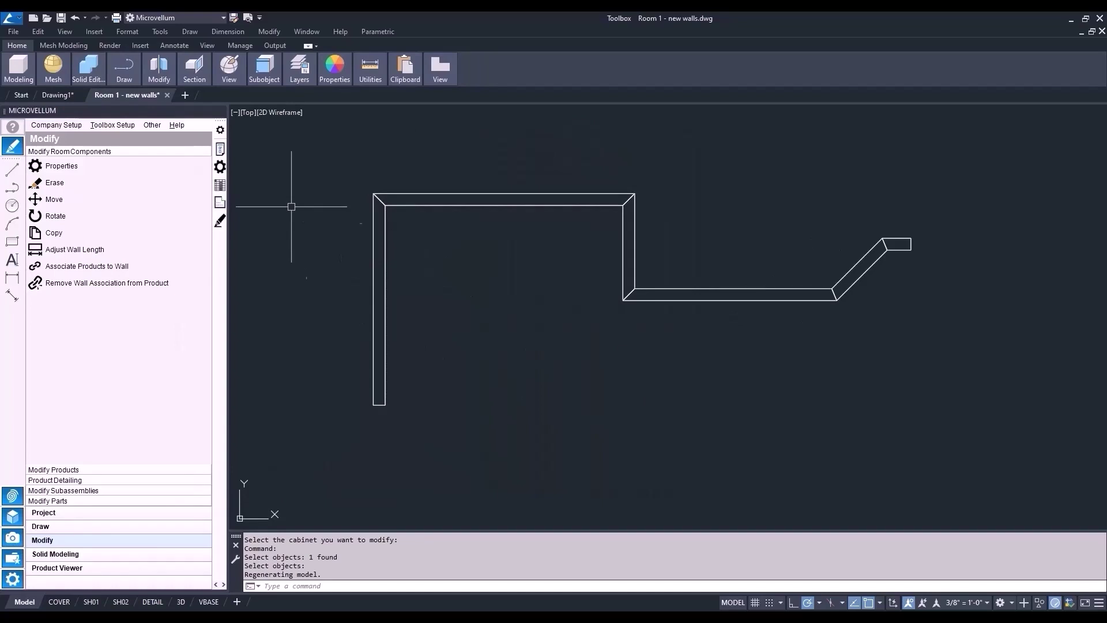
- Set the width of the long vertical wall below the upper horizontal wall's left end to 100 in its product prompts
left_click(219, 148)
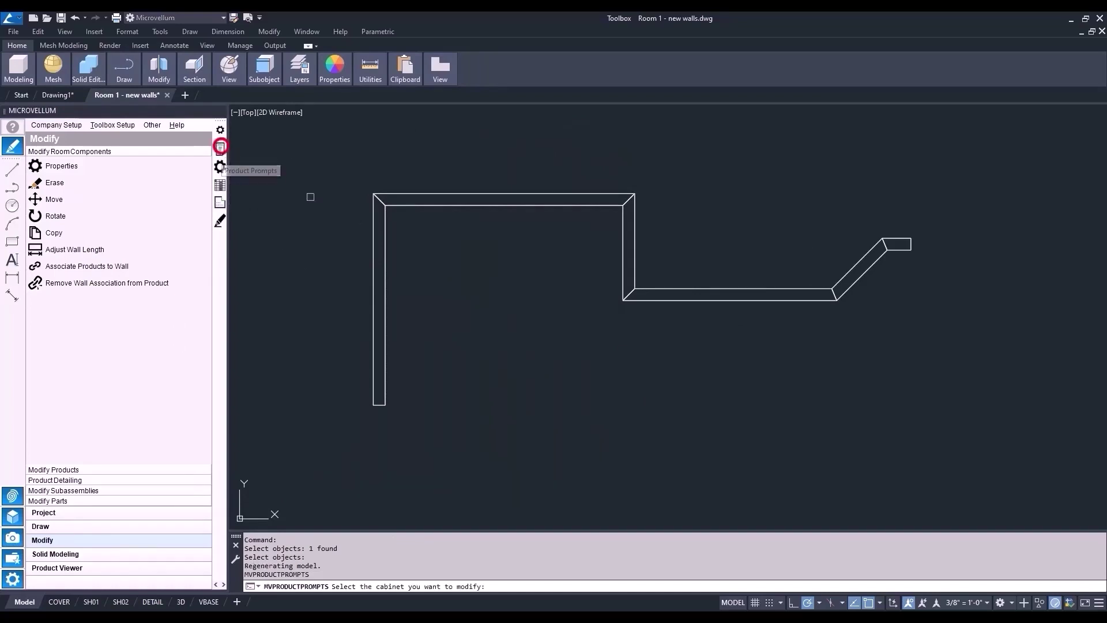
left_click(371, 234)
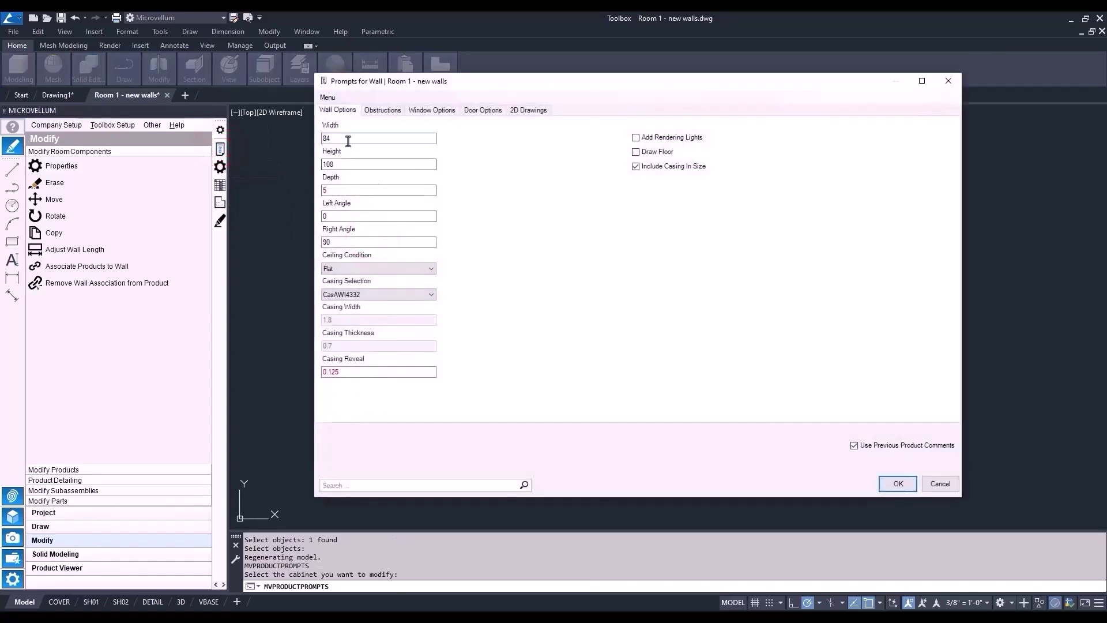
type("100")
left_click(882, 486)
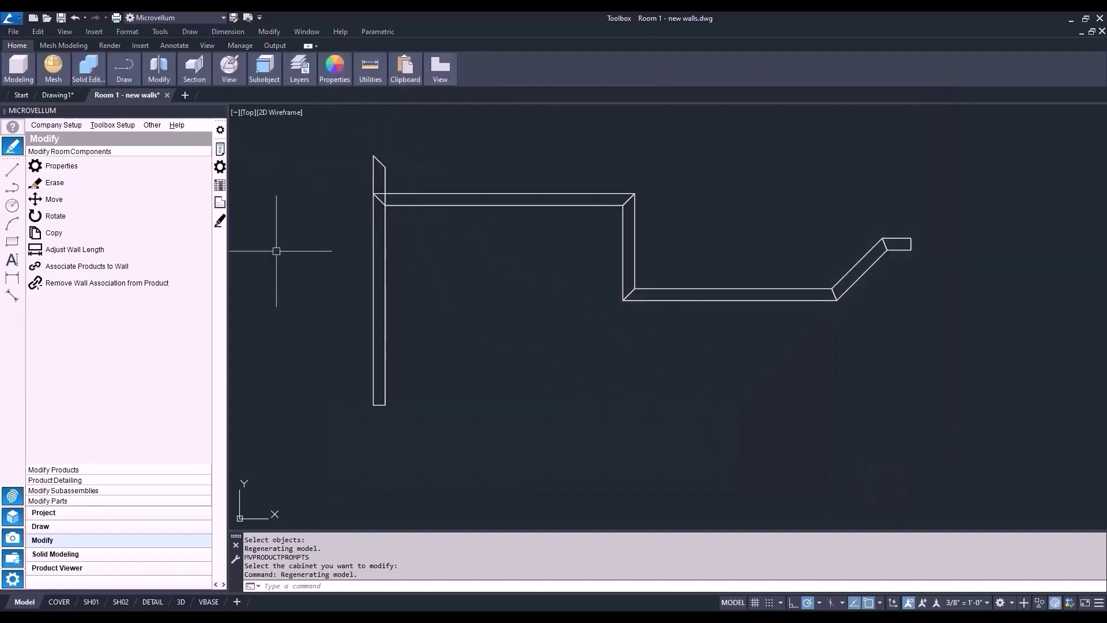
- Move the lengthened vertical wall with the Microvellum Move command so its upper-left corner meets the upper horizontal wall's upper-left corner
left_click(60, 198)
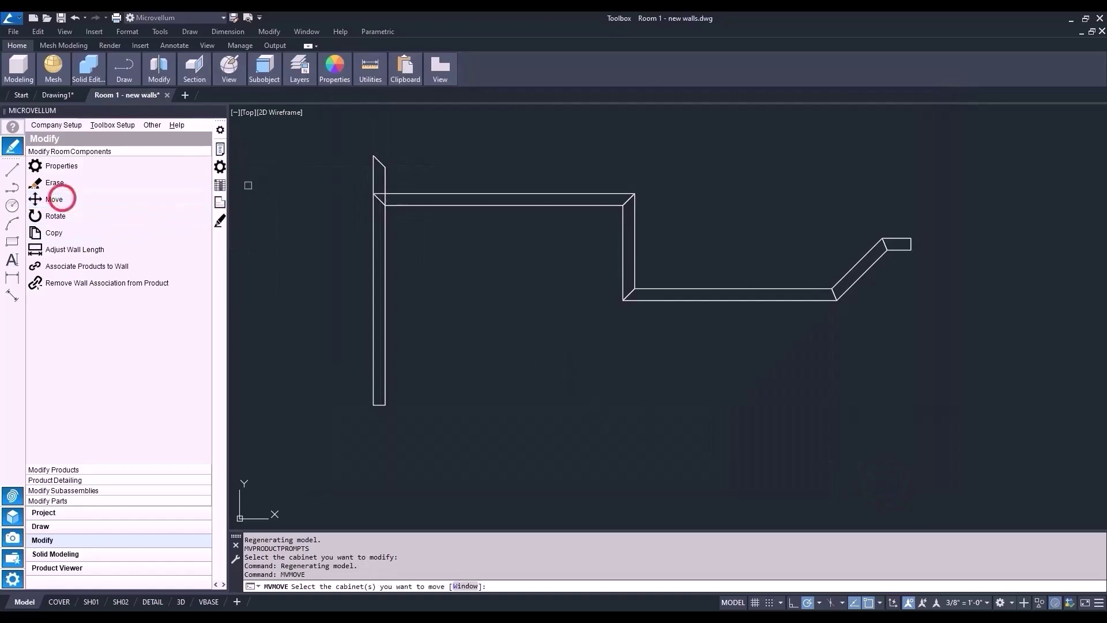
left_click(372, 168)
right_click(334, 162)
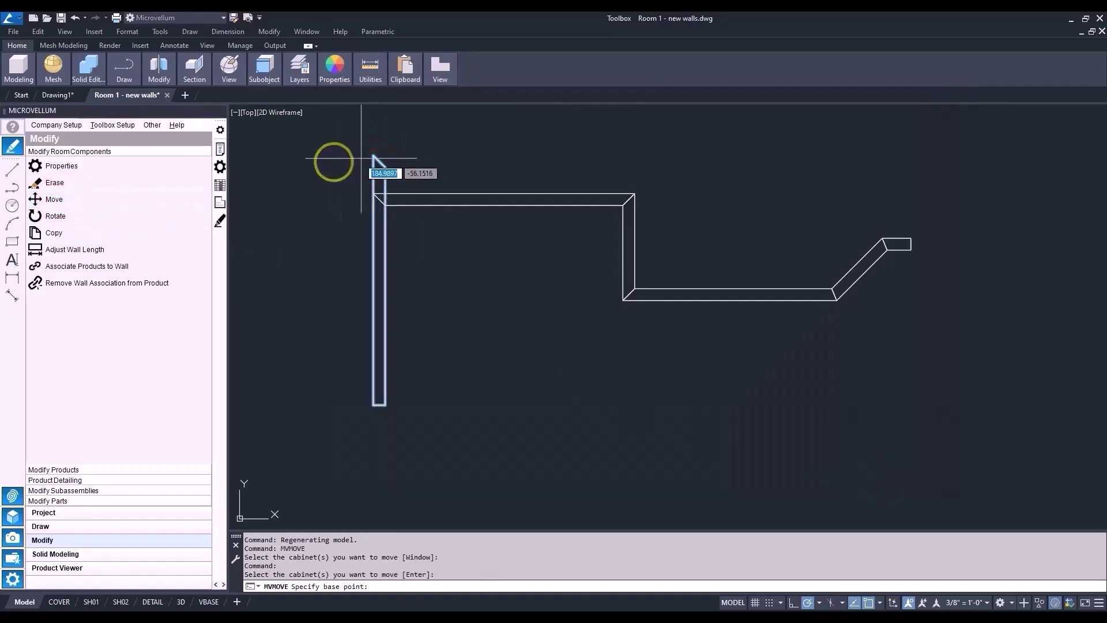
scroll(361, 157, "up", 4)
left_click(373, 156)
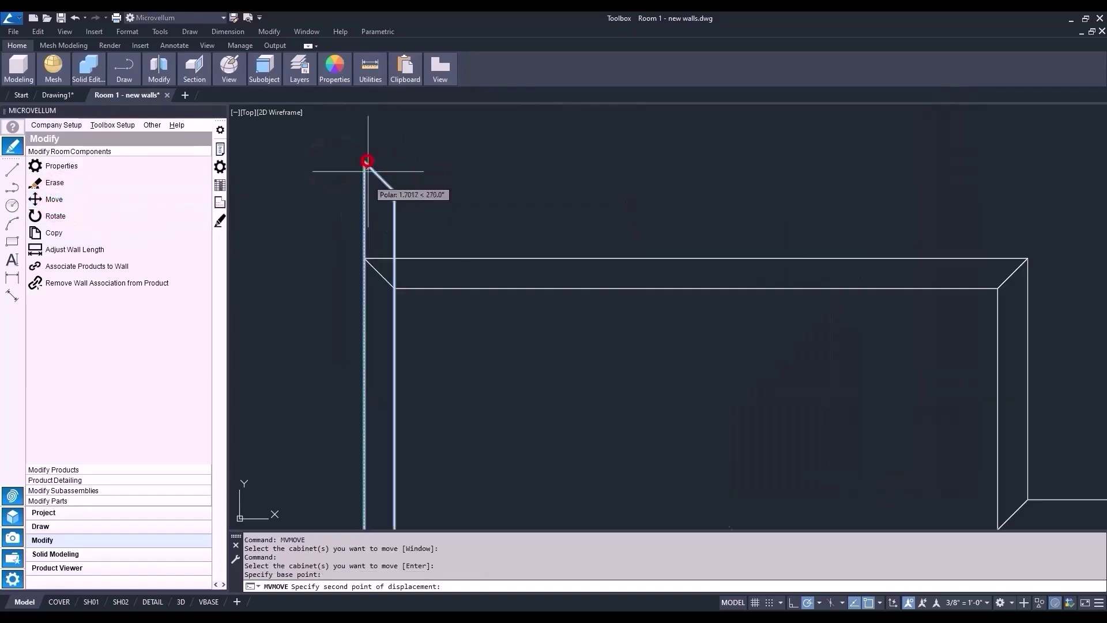
left_click(367, 262)
scroll(412, 233, "down", 3)
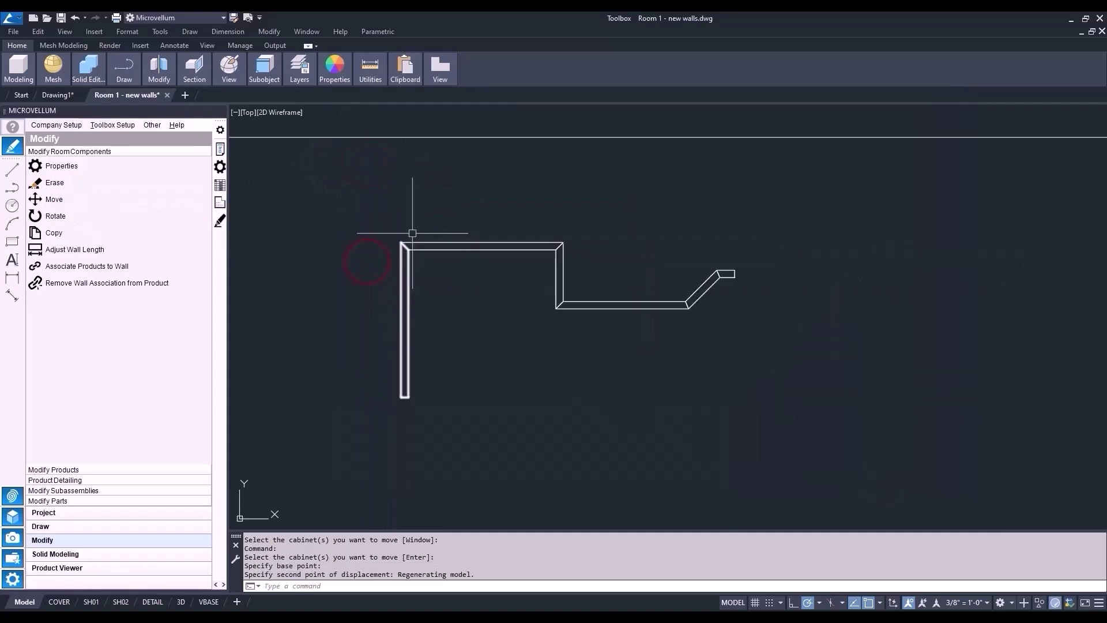
- Adjust the long vertical wall's length to 84, using the wall end point as the anchor
scroll(386, 317, "up", 2)
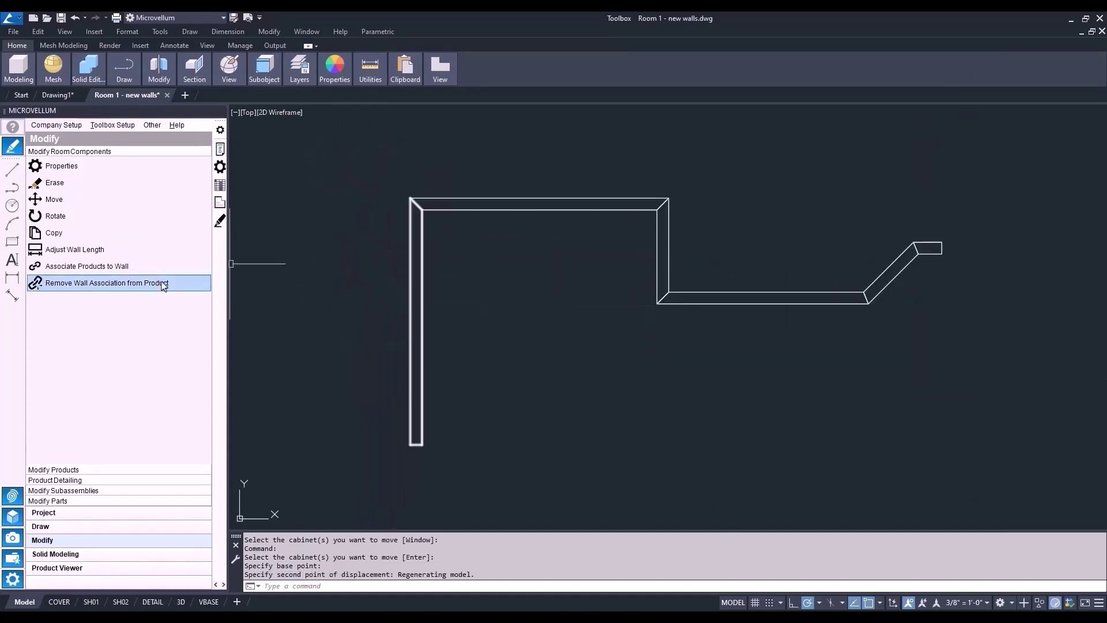
left_click(95, 249)
left_click(433, 189)
left_click(421, 240)
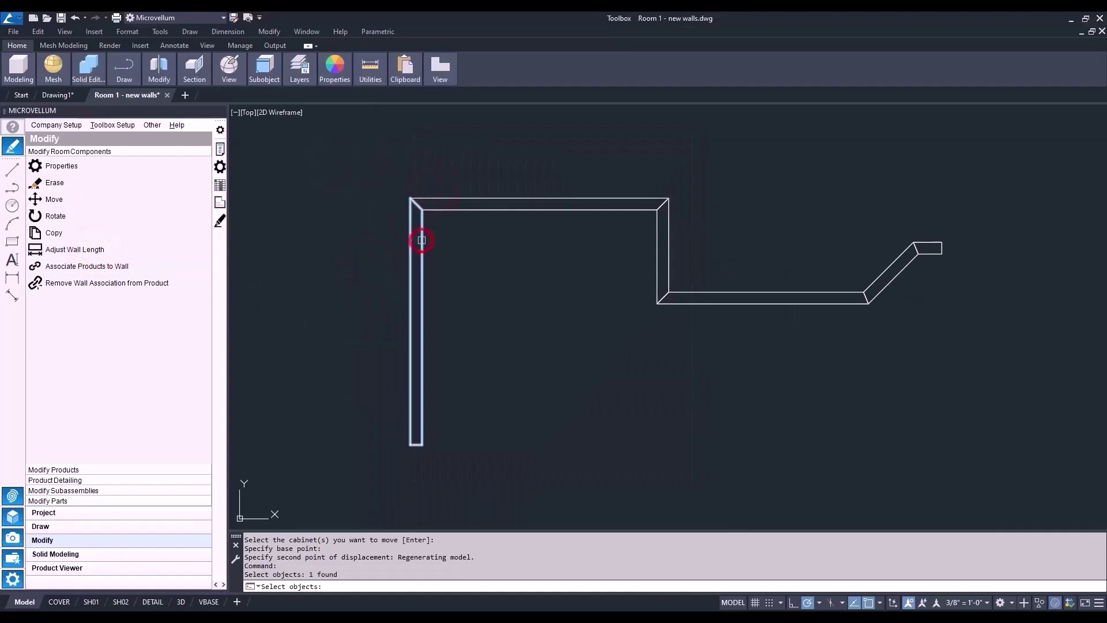
key("Return")
double_click(503, 171)
type("84")
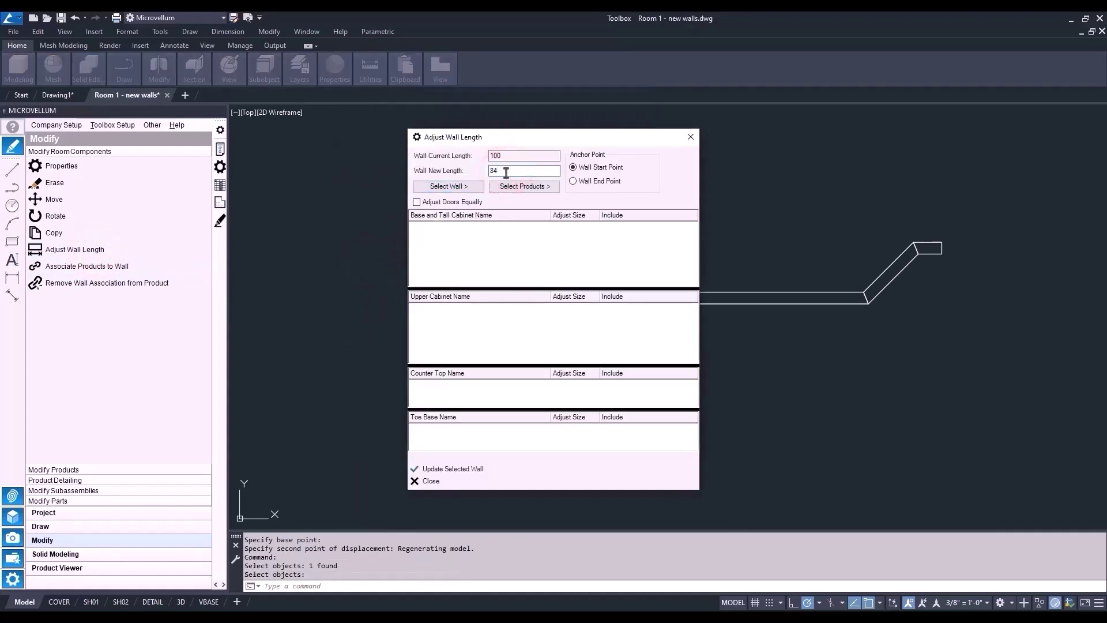
left_click(601, 182)
left_click_drag(589, 136, 886, 152)
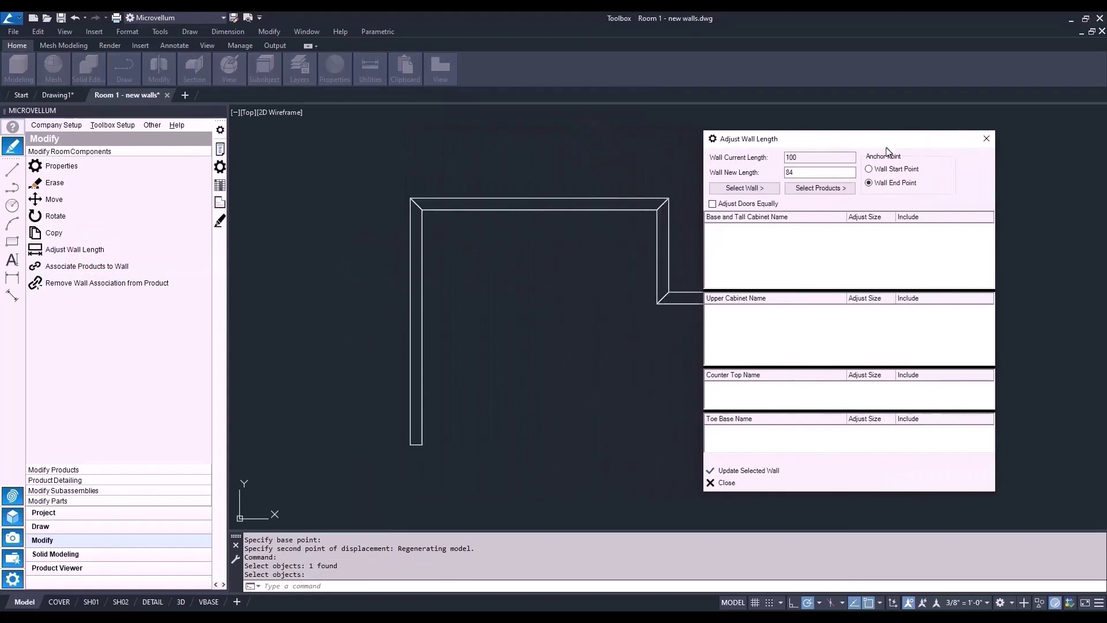
left_click(737, 468)
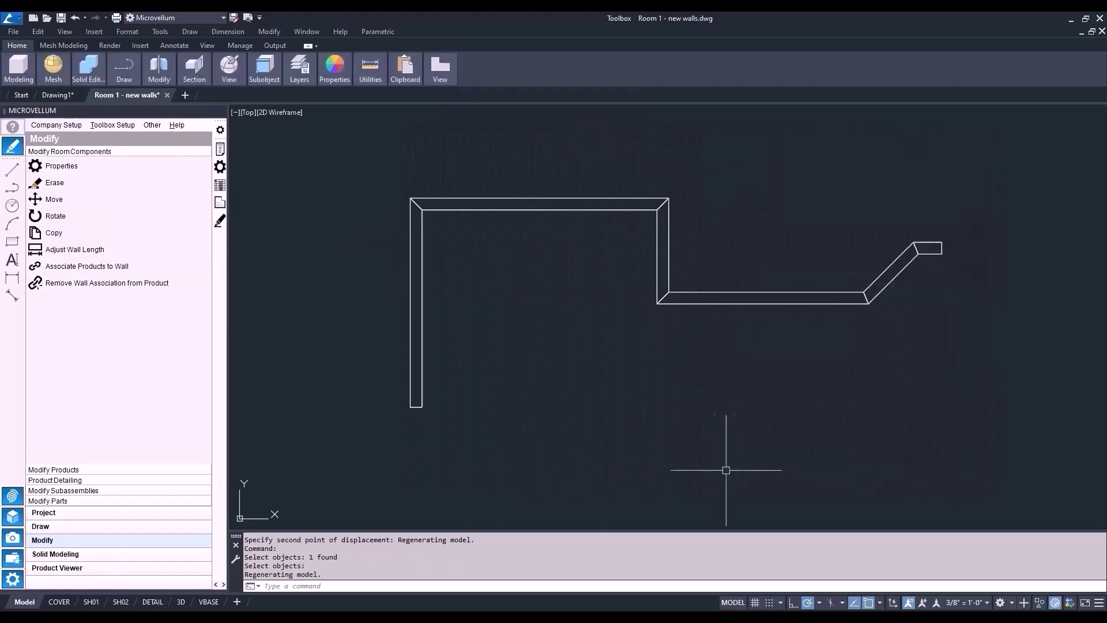
scroll(442, 363, "up", 2)
middle_click_drag(409, 378, 309, 428)
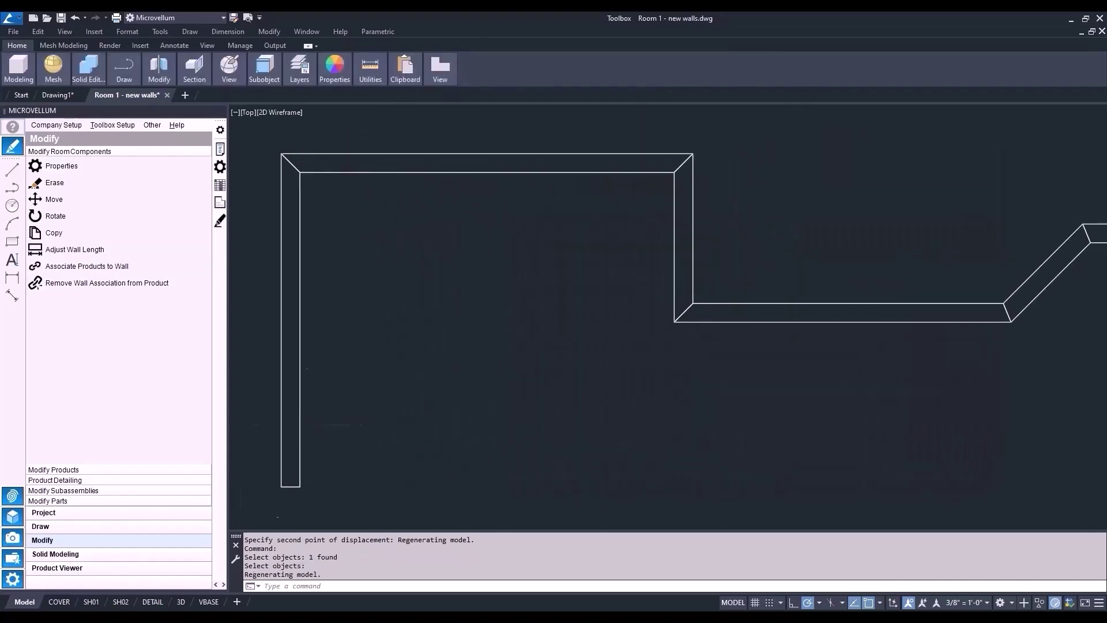
scroll(353, 407, "down", 2)
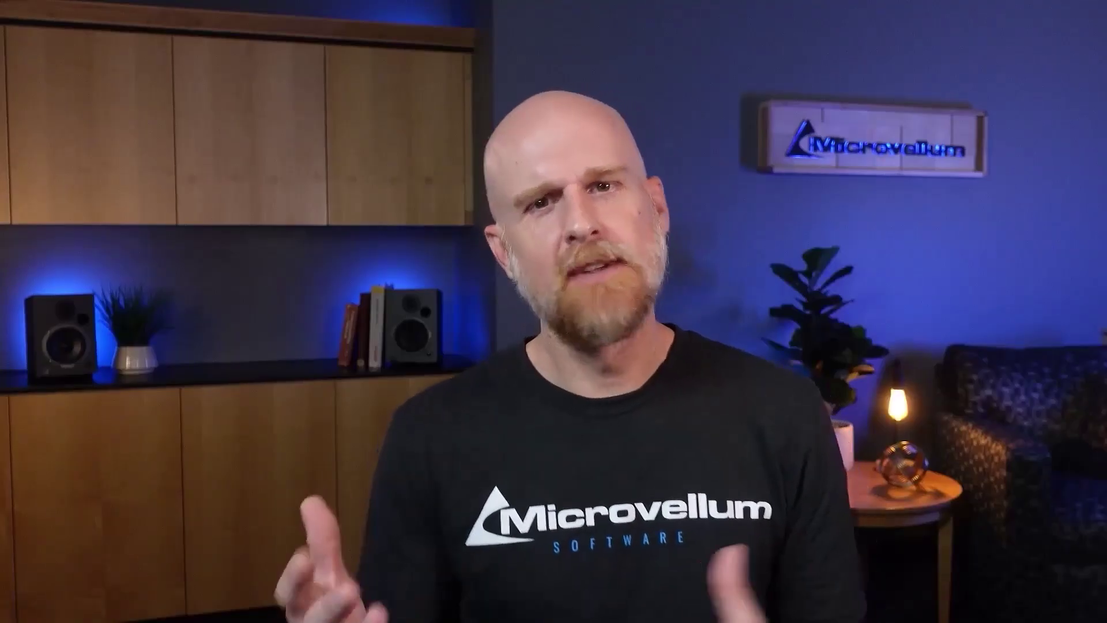